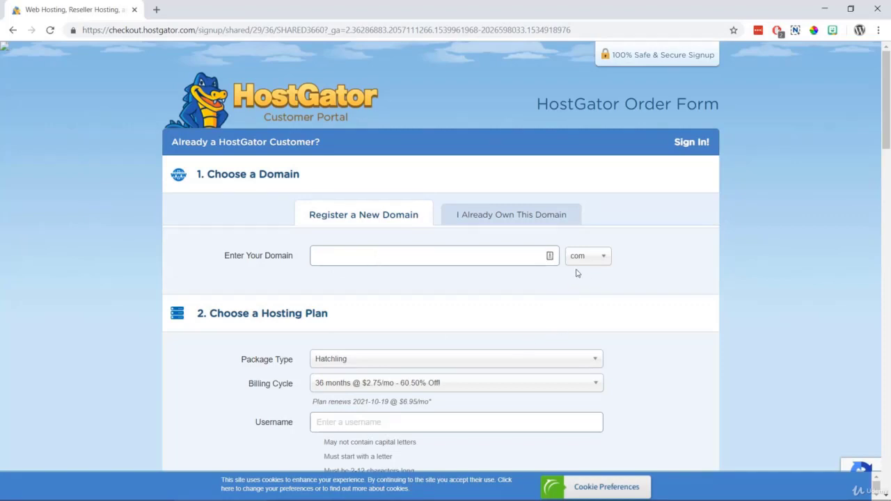
# Search for wpsmartway with the .com extension, adding wpsmartway.com as the primary domain.
pyautogui.write('wpsmartway')
pyautogui.click(600, 256)
pyautogui.click(584, 298)
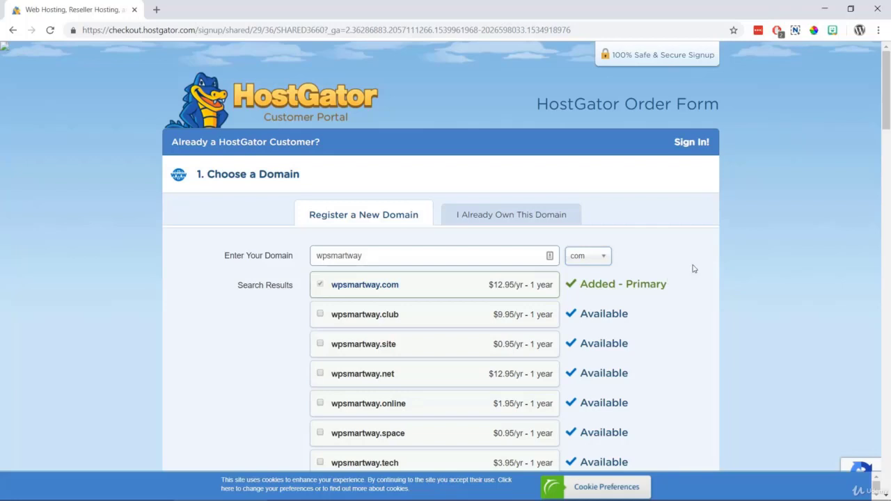
pyautogui.moveTo(887, 108); pyautogui.dragTo(889, 139)
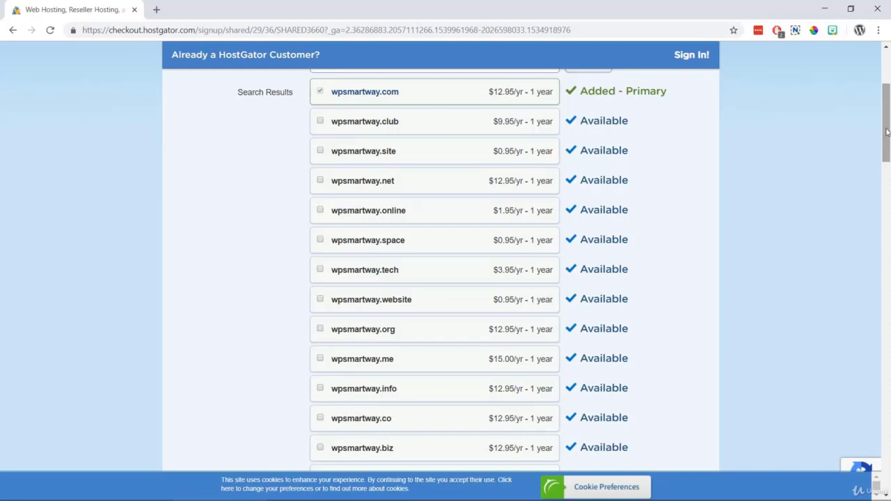
# Uncheck Domain Privacy Protection for wpsmartway.com.
pyautogui.scroll(-1, 887, 138)
pyautogui.scroll(-4, 887, 138)
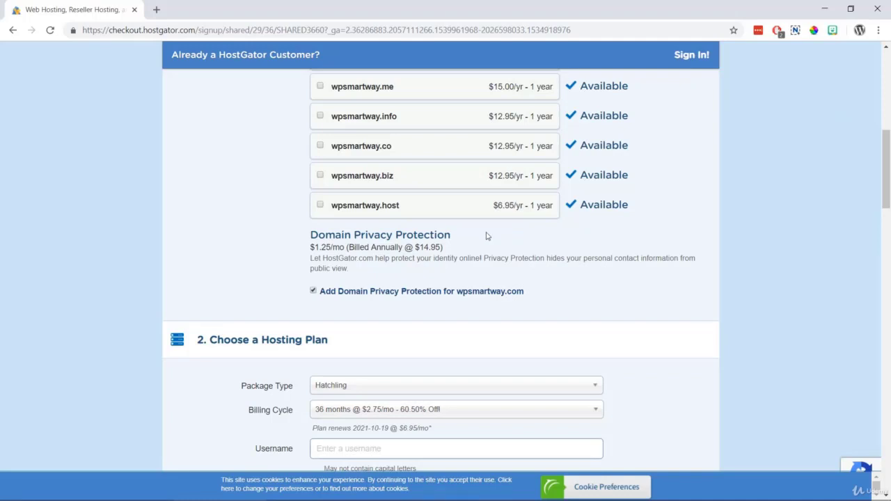
pyautogui.click(314, 291)
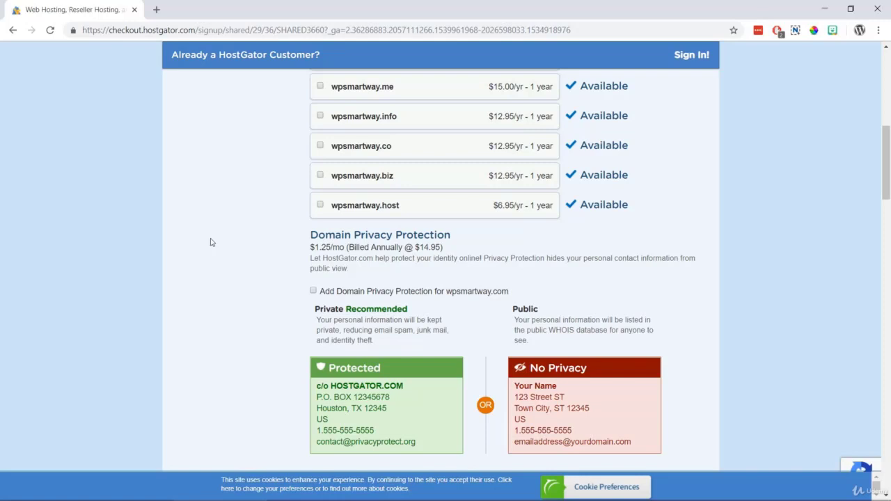
pyautogui.scroll(-4, 209, 242)
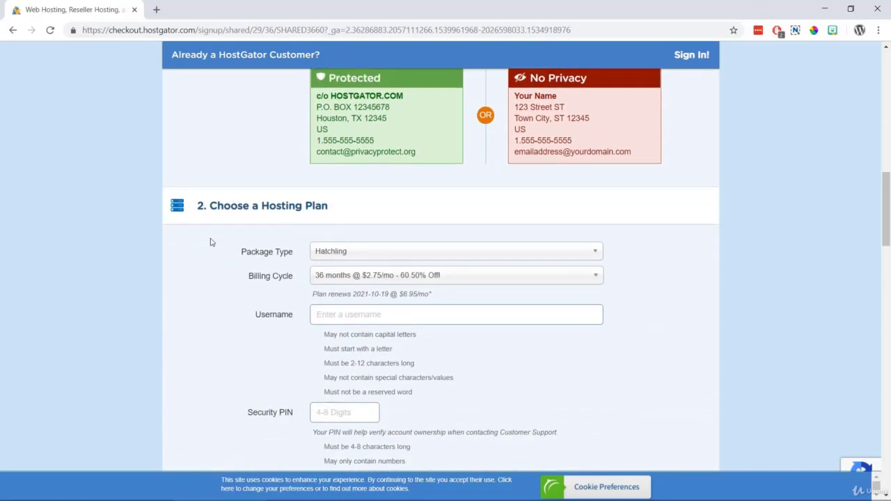
# Keep the Hatchling package and set its billing cycle to 1 month at $10.95/mo.
pyautogui.click(362, 253)
pyautogui.click(355, 266)
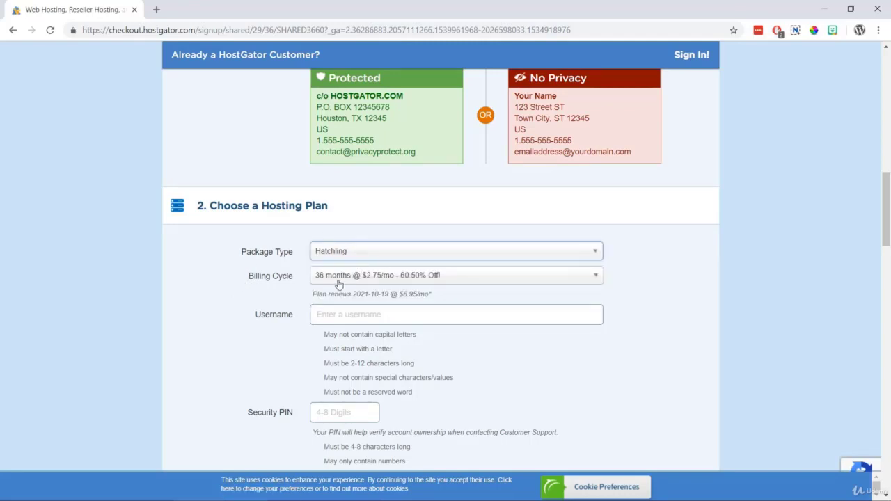
pyautogui.click(348, 277)
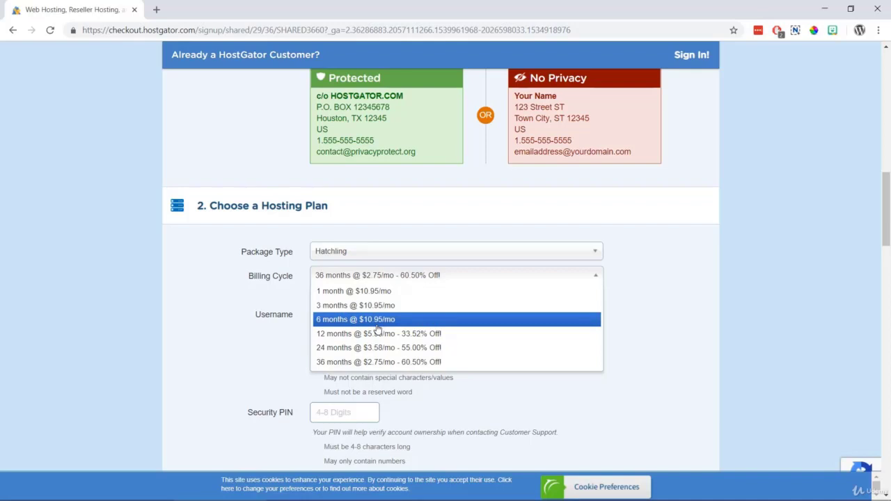
pyautogui.click(385, 291)
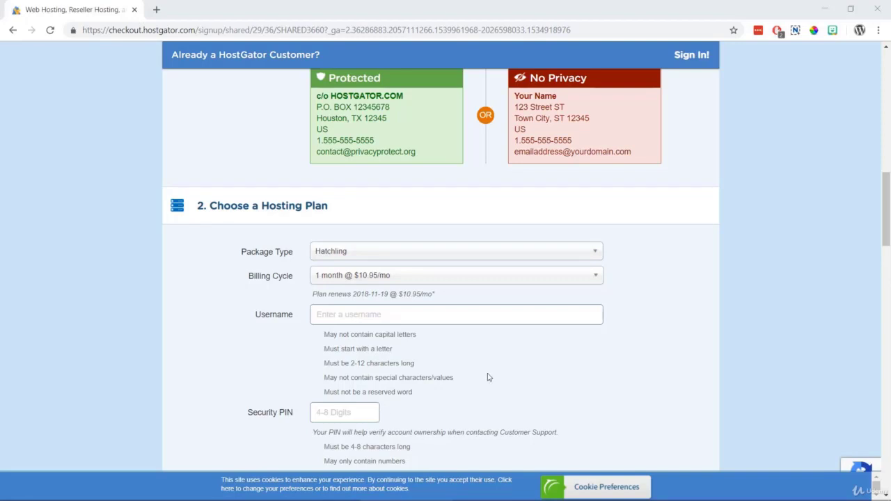
pyautogui.scroll(-4, 487, 376)
pyautogui.scroll(-2, 488, 376)
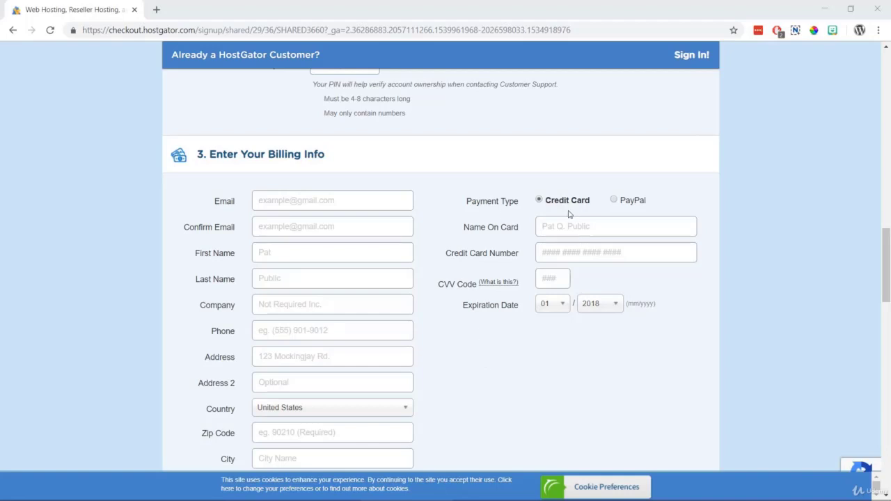
# Choose PayPal as payment and uncheck the SiteLock Monitoring and Site Backup add-ons.
pyautogui.click(612, 201)
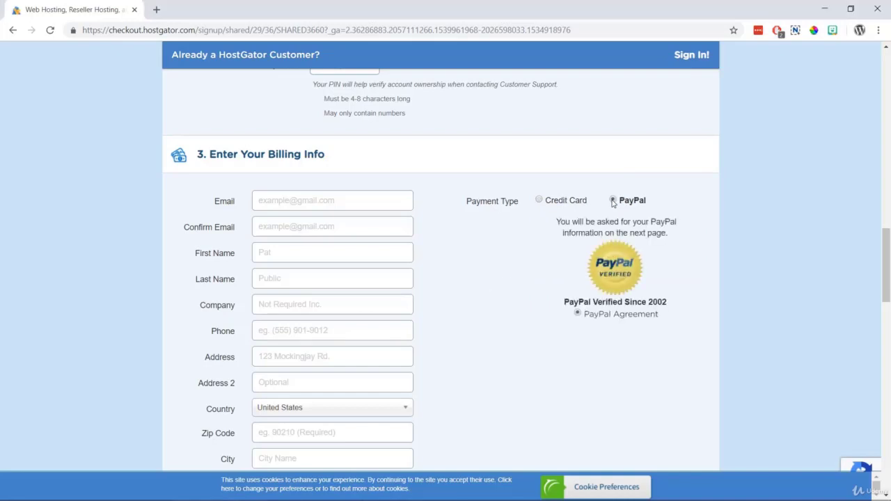
pyautogui.scroll(-6, 613, 202)
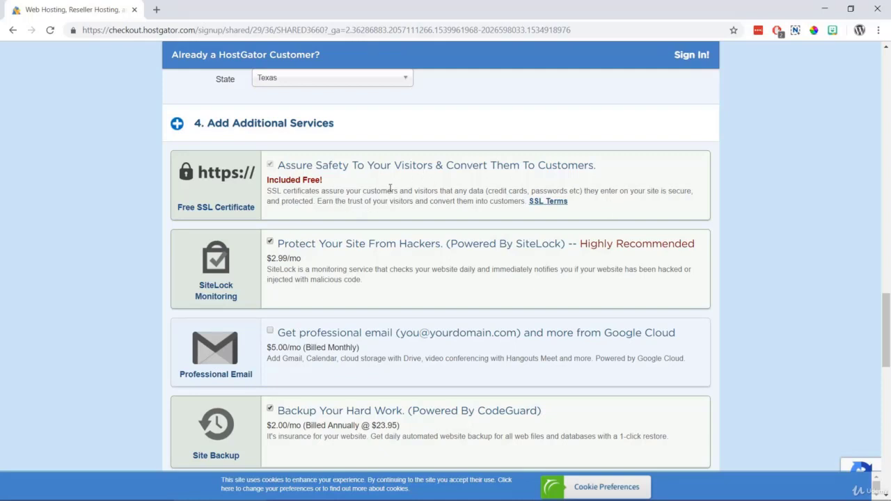
pyautogui.click(270, 241)
pyautogui.scroll(-2, 272, 243)
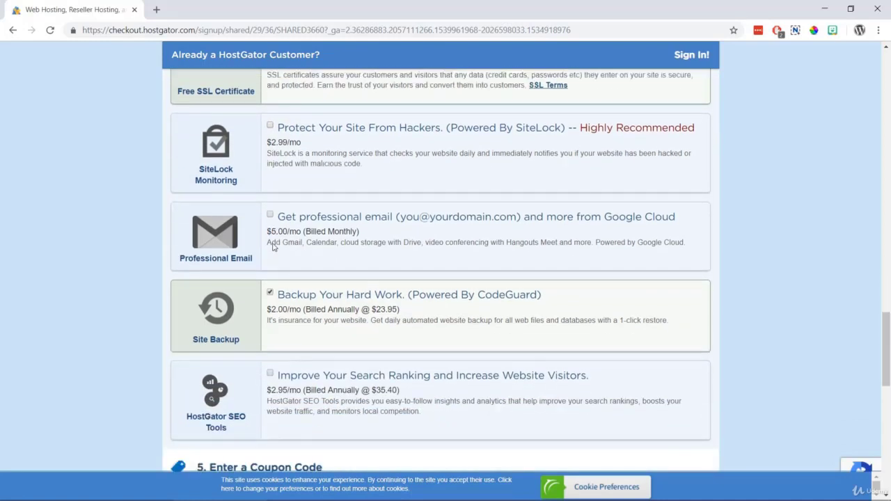
pyautogui.click(270, 292)
pyautogui.scroll(-2, 282, 288)
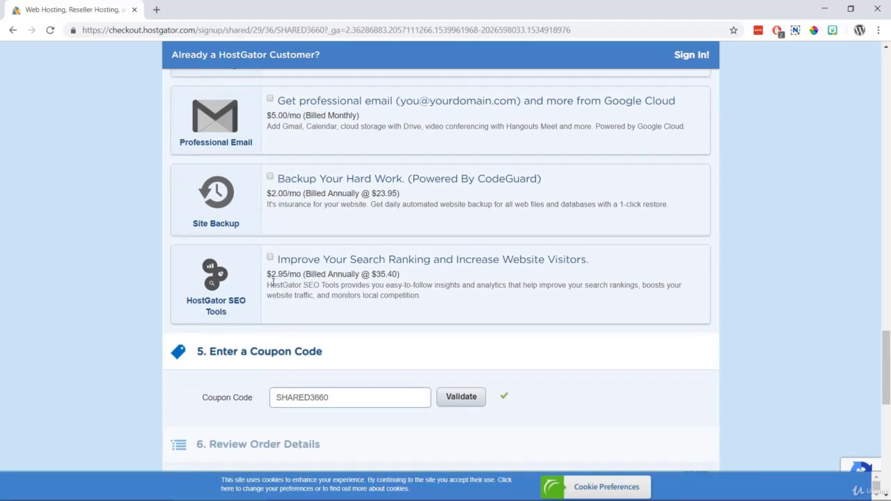
pyautogui.scroll(-3, 274, 282)
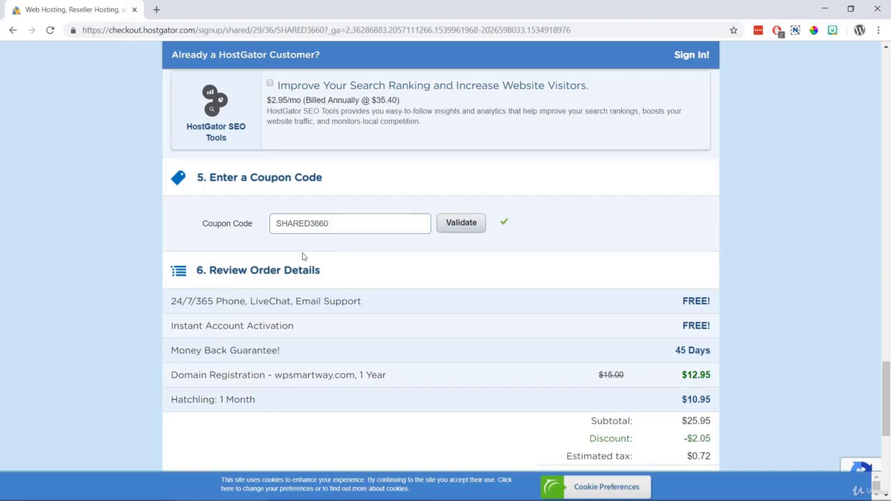
# Replace the SHARED3660 coupon with a new code and validate it.
pyautogui.click(306, 224)
pyautogui.doubleClick(306, 223)
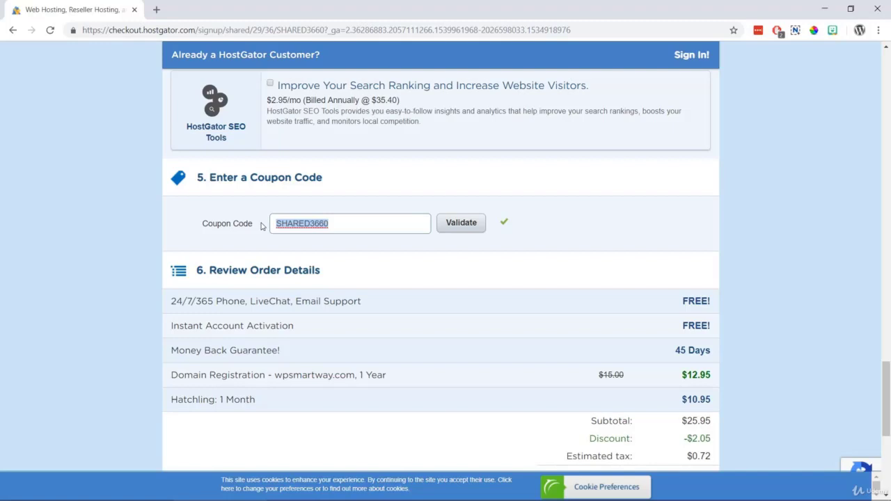
pyautogui.press('BackSpace')
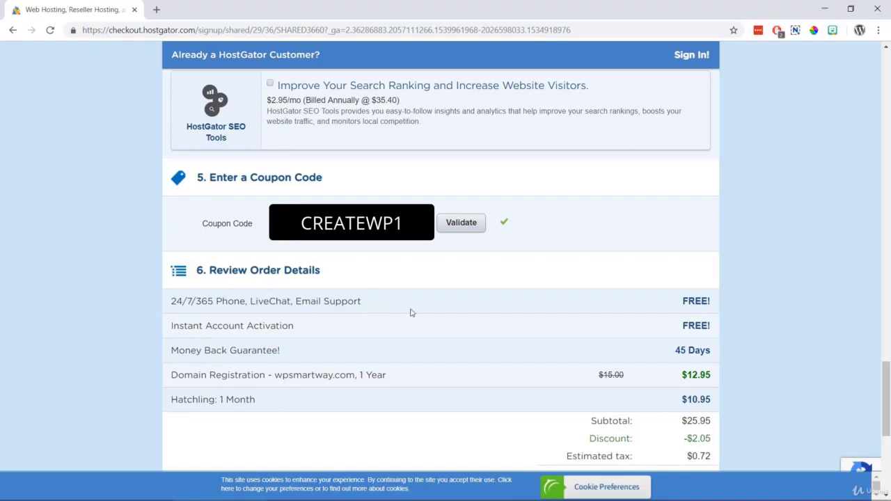
pyautogui.click(455, 231)
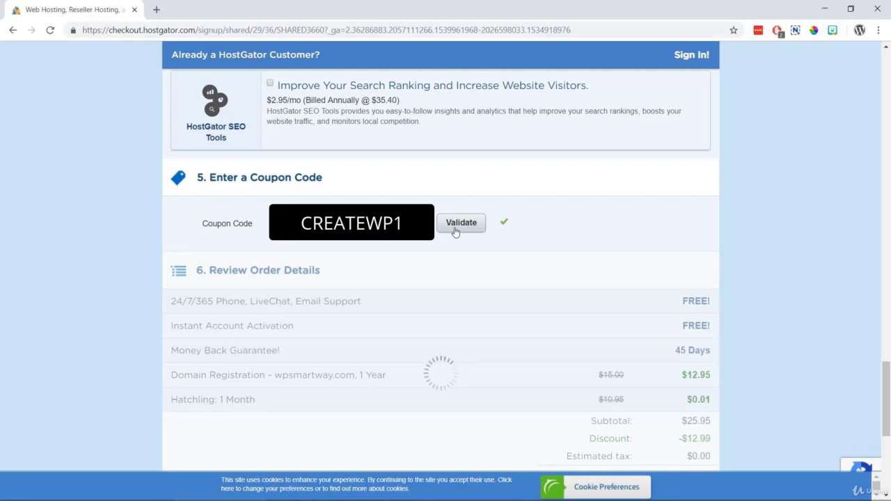
# Accept the Terms of Service at the bottom of the order form.
pyautogui.scroll(-2, 454, 230)
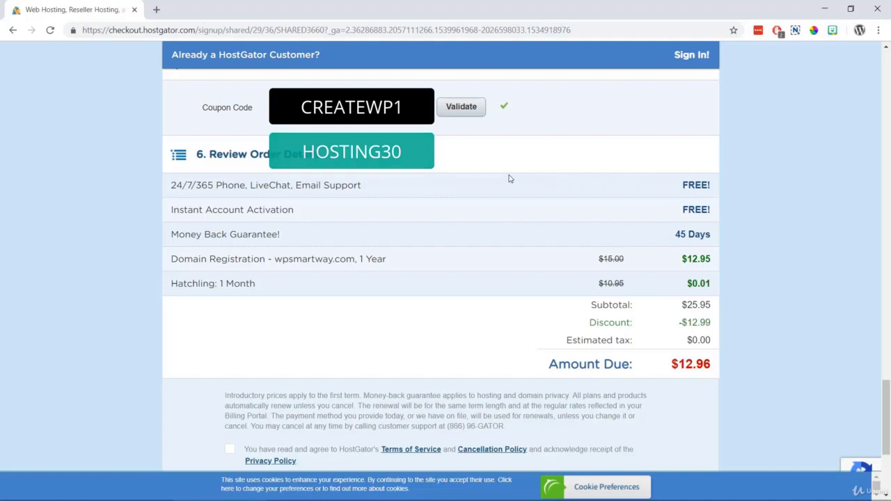
pyautogui.scroll(-3, 508, 178)
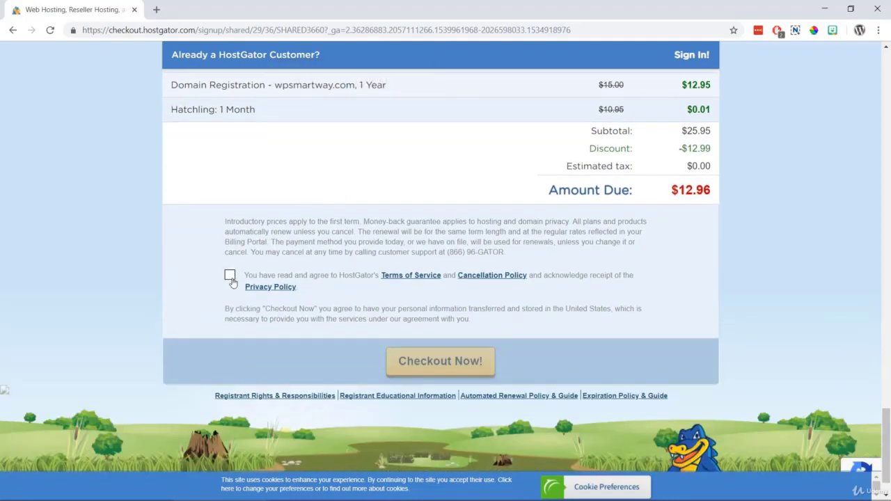
pyautogui.click(230, 275)
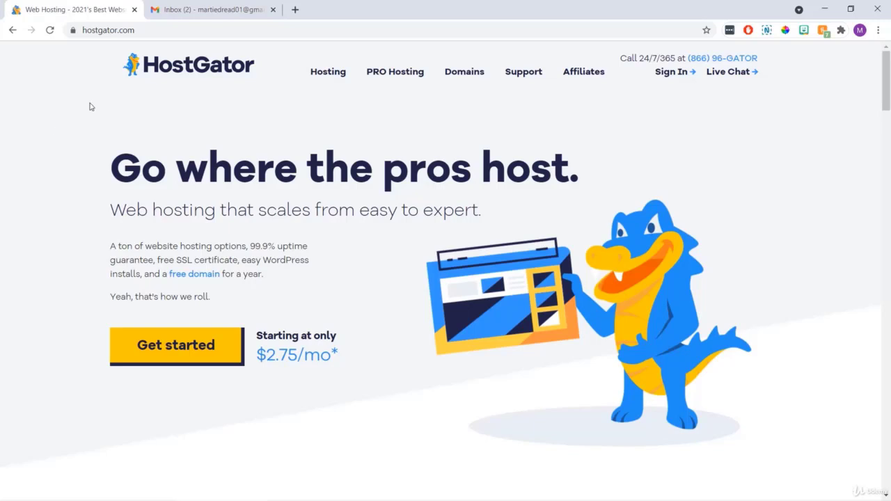
# Open the HostGator Account Info email in Gmail and follow its control panel link.
pyautogui.click(134, 10)
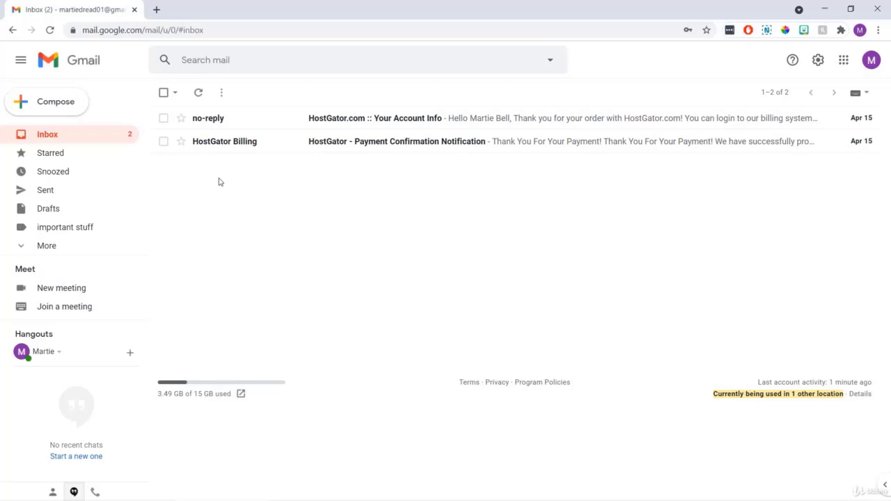
pyautogui.click(277, 118)
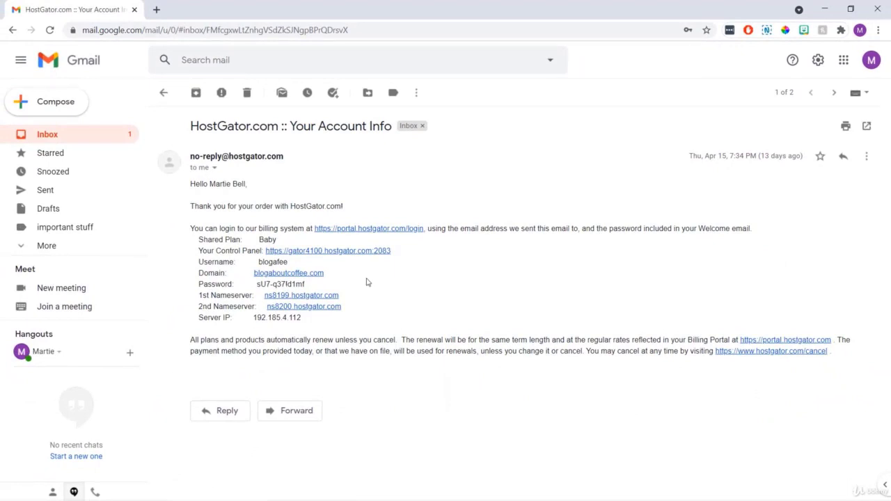
pyautogui.click(357, 252)
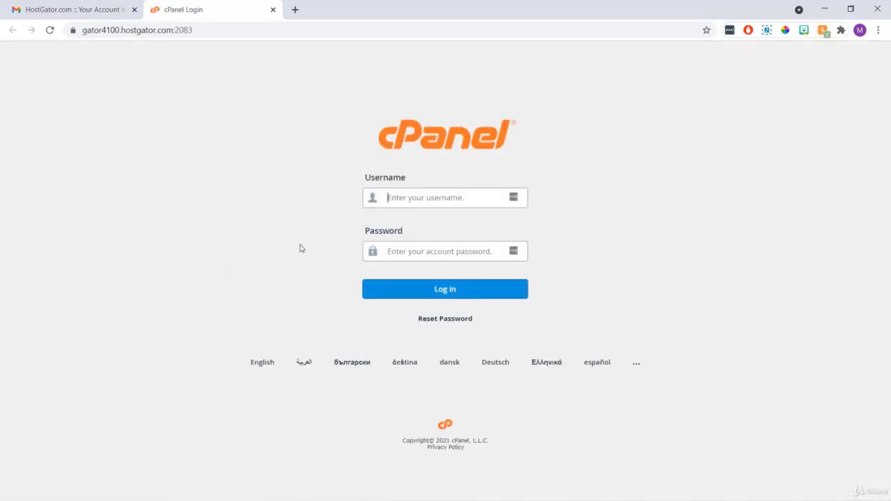
# Copy the account username from the email into the cPanel login username field.
pyautogui.click(102, 16)
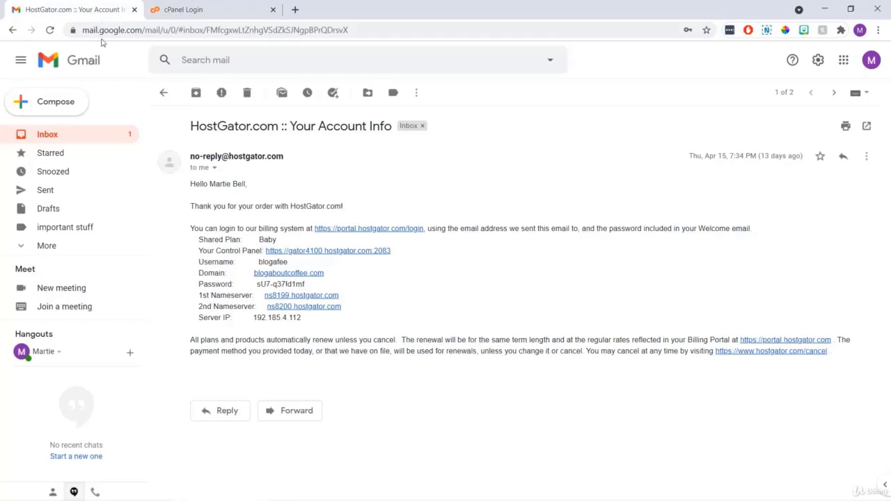
pyautogui.moveTo(288, 265); pyautogui.dragTo(258, 263)
pyautogui.rightClick(265, 265)
pyautogui.click(279, 271)
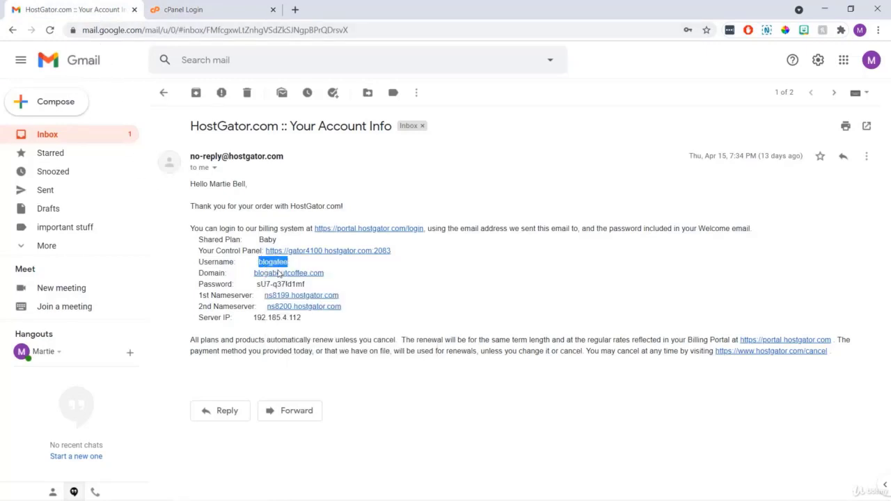
pyautogui.click(210, 15)
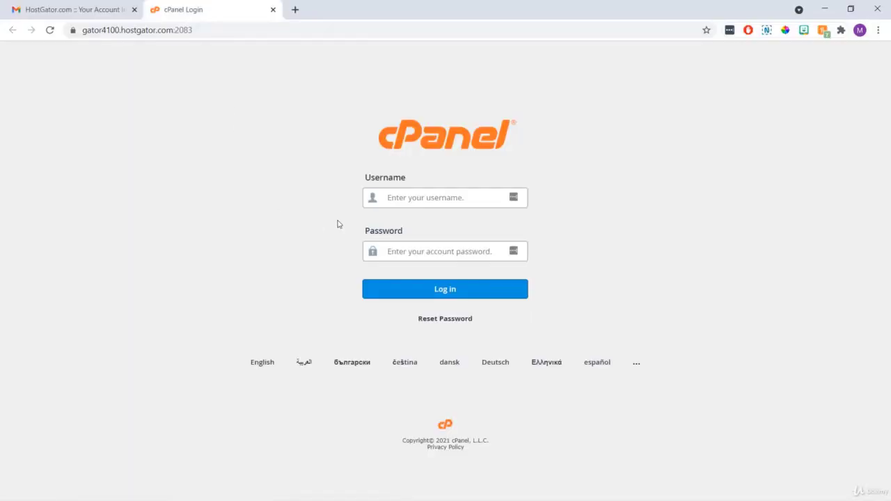
pyautogui.rightClick(400, 197)
pyautogui.click(428, 282)
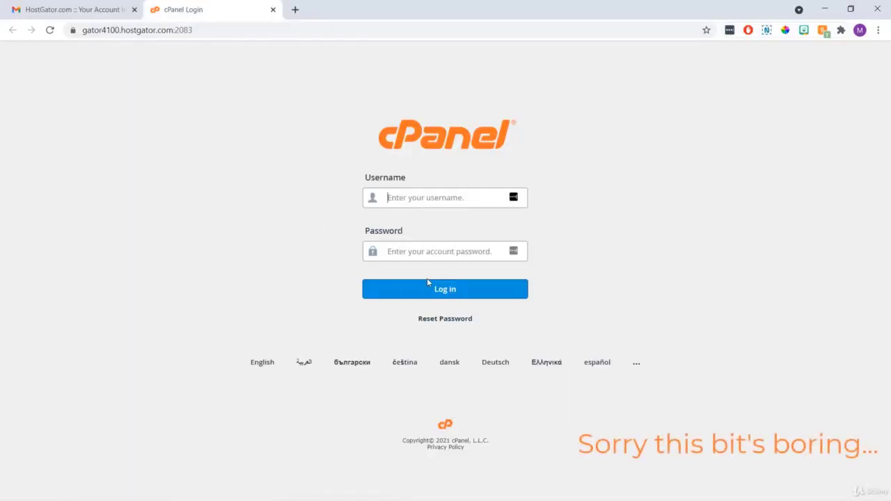
# Copy the account password from the email, paste it as plain text, and log in.
pyautogui.click(101, 14)
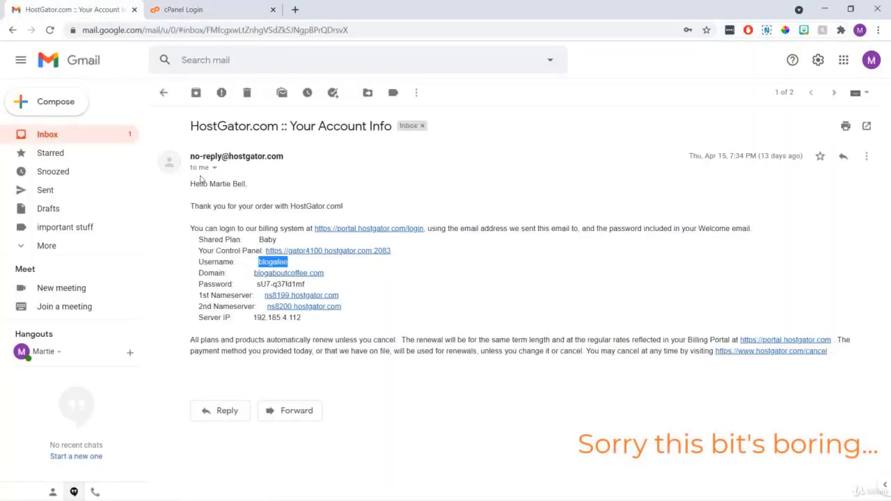
pyautogui.moveTo(305, 284); pyautogui.dragTo(257, 284)
pyautogui.rightClick(266, 285)
pyautogui.click(285, 296)
pyautogui.click(178, 6)
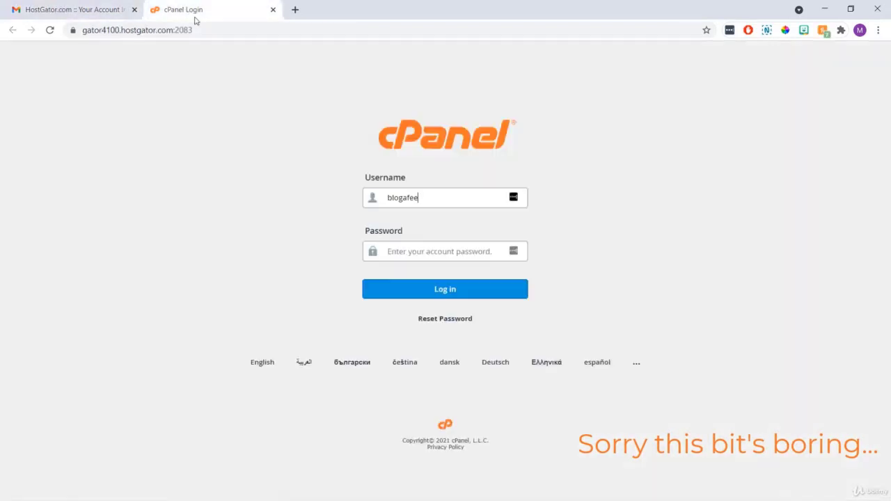
pyautogui.rightClick(399, 251)
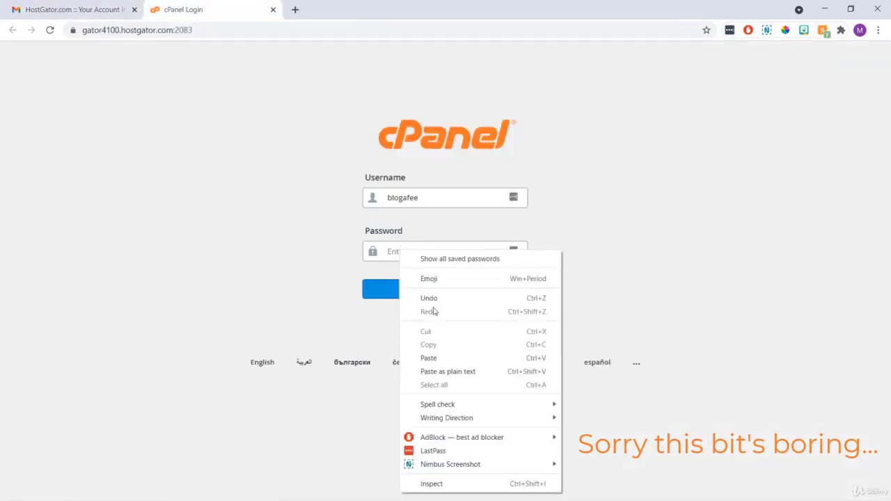
pyautogui.click(445, 371)
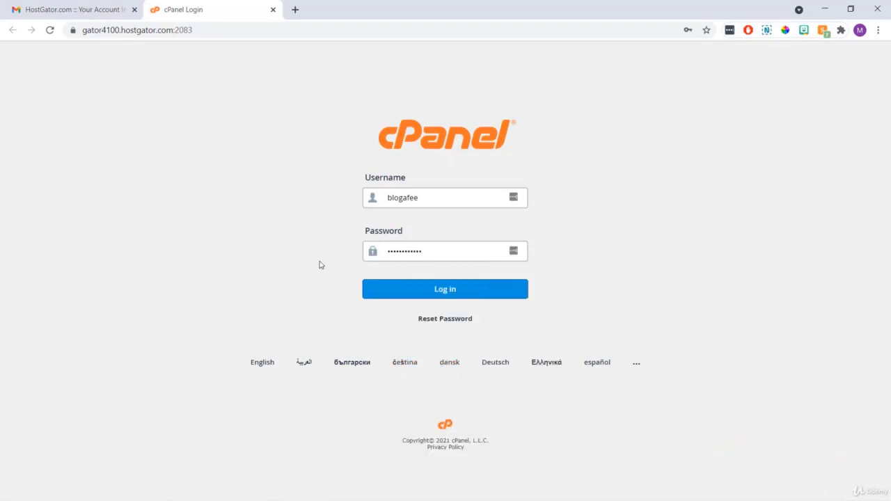
pyautogui.click(378, 292)
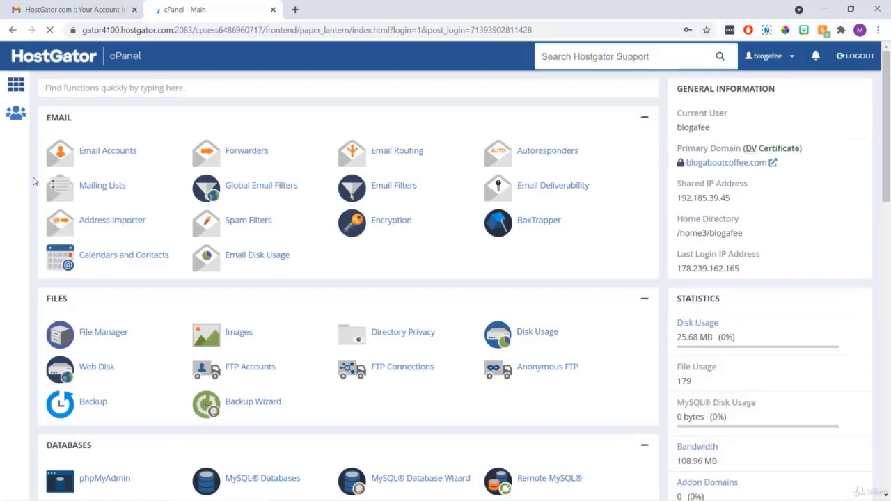
# Open WordPress Manager by Softaculous from Software and start a new WordPress install.
pyautogui.scroll(-3, 33, 182)
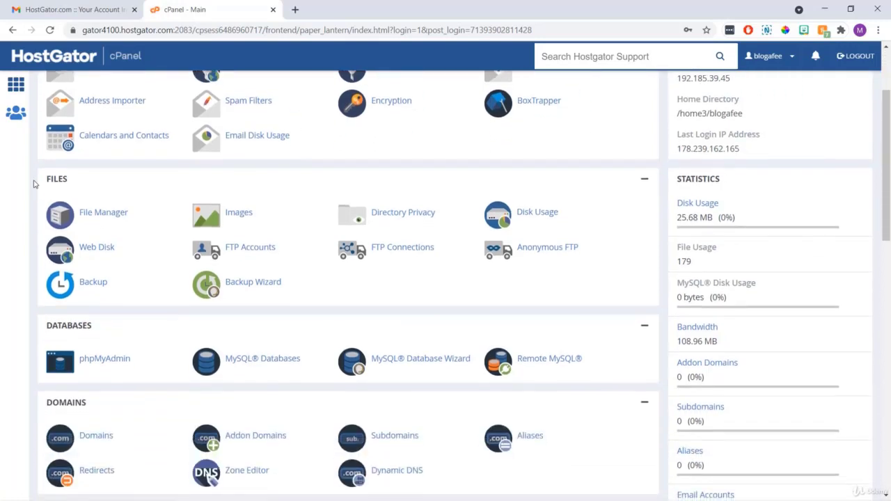
pyautogui.scroll(-5, 33, 183)
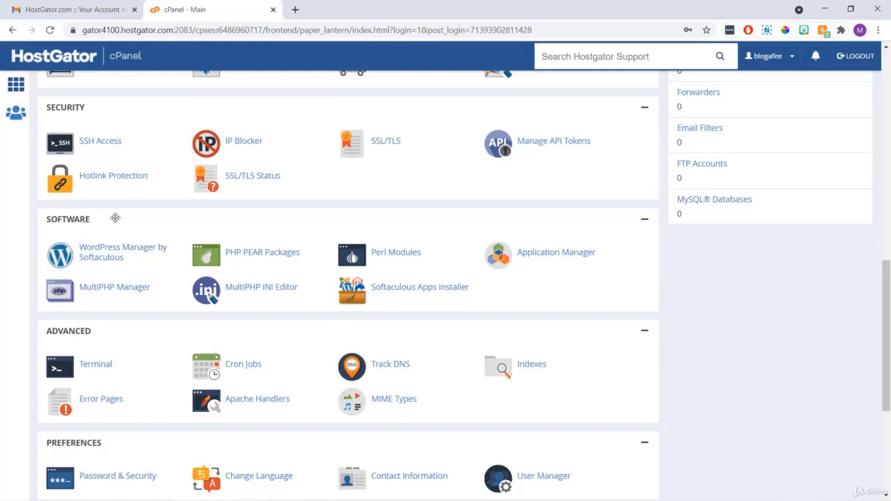
pyautogui.click(106, 252)
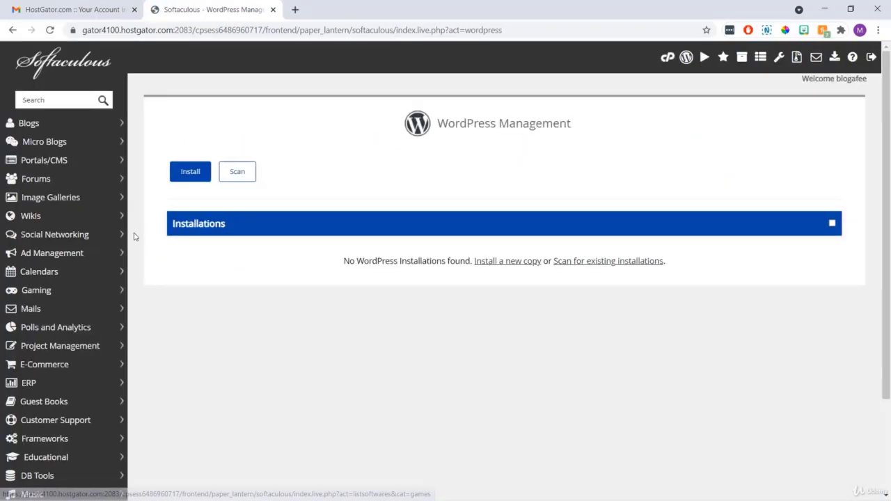
pyautogui.click(185, 176)
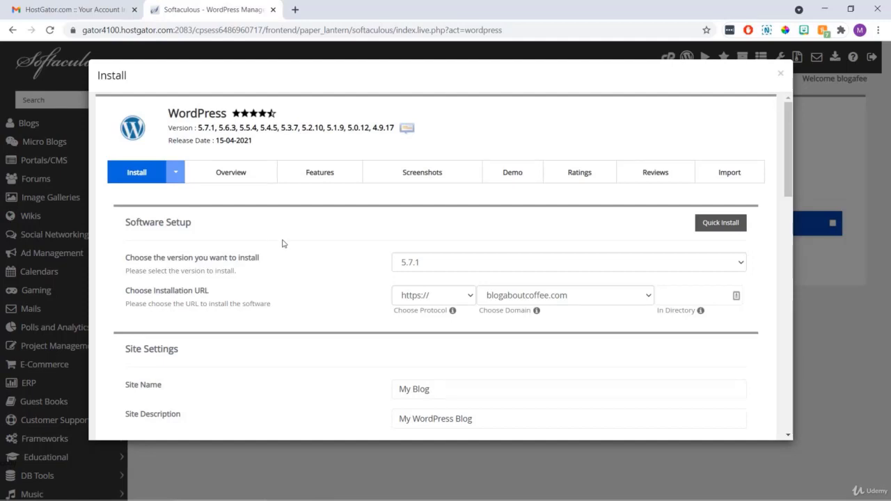
pyautogui.click(408, 299)
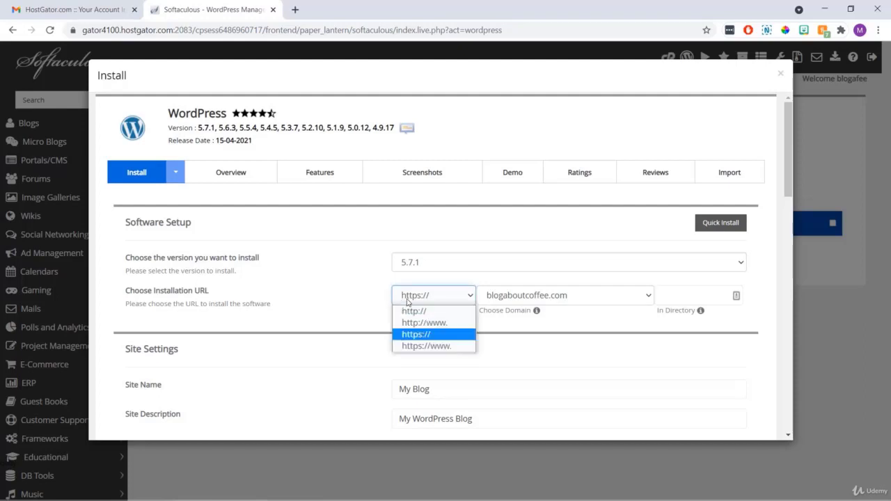
pyautogui.click(407, 311)
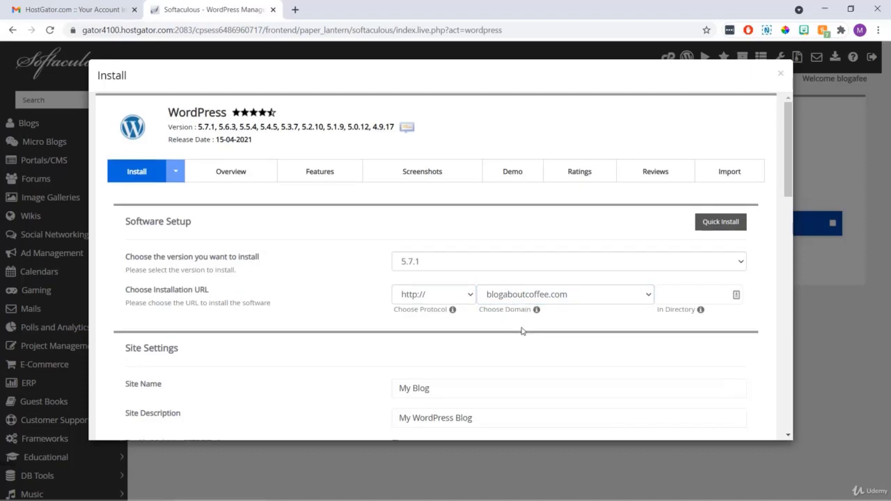
pyautogui.scroll(-2, 522, 332)
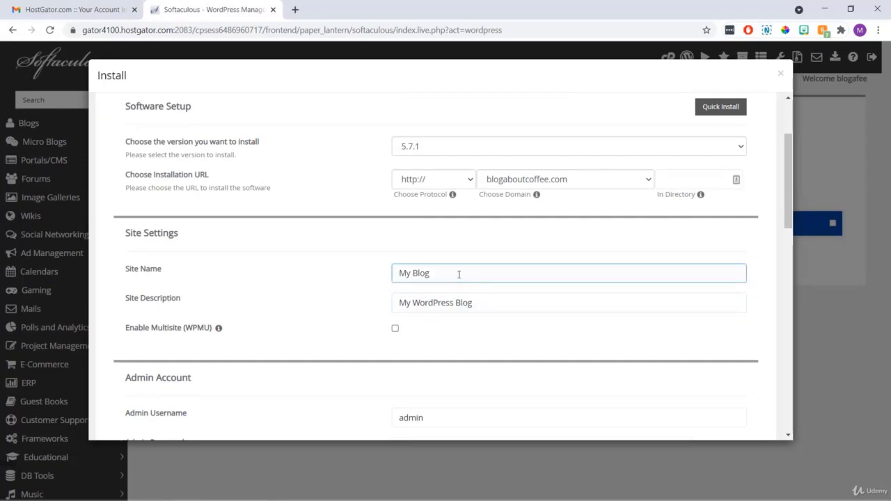
pyautogui.moveTo(458, 274); pyautogui.dragTo(387, 276)
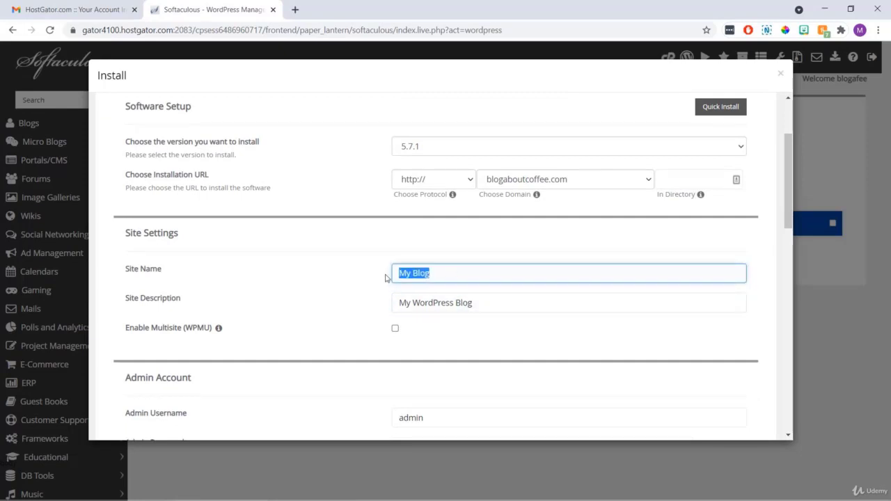
pyautogui.write('Coffee Blog')
pyautogui.click(379, 289)
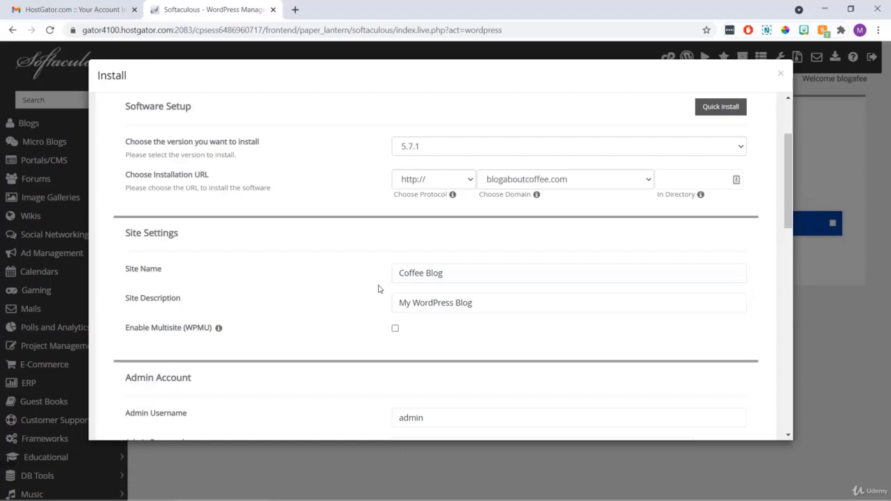
# Replace the site description with 'A blog all about coffee!'.
pyautogui.click(480, 304)
pyautogui.tripleClick(423, 308)
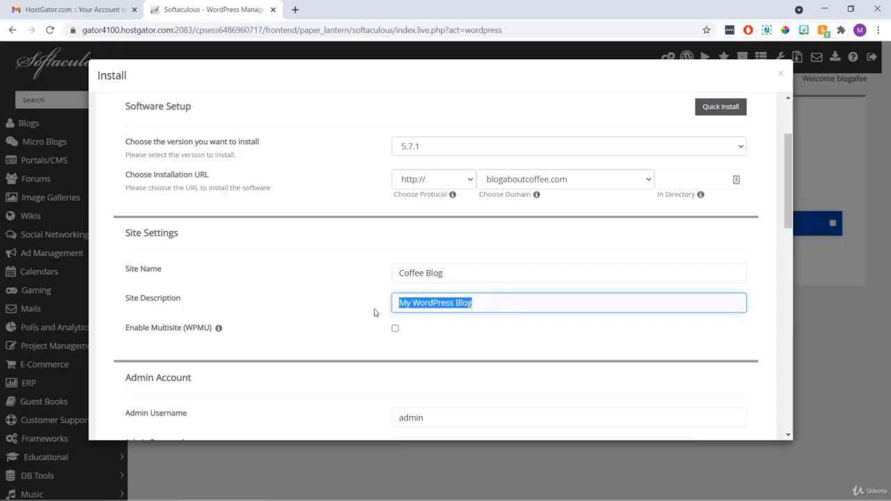
pyautogui.write('A blog')
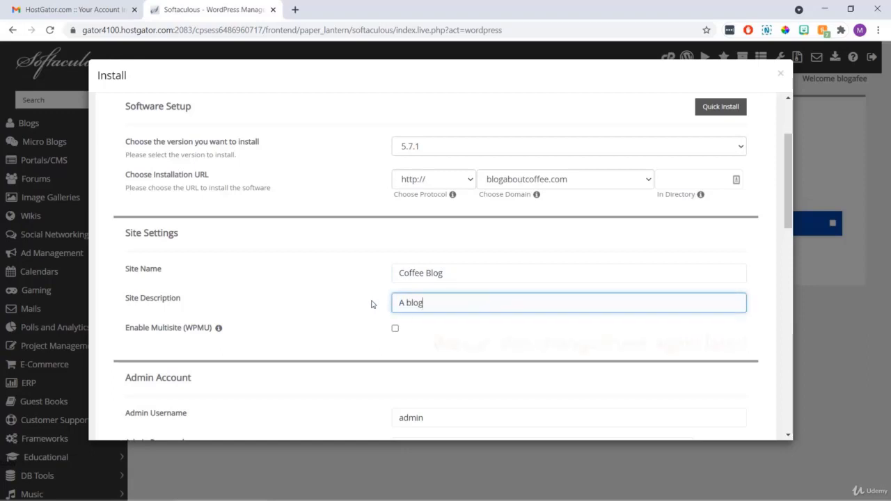
pyautogui.write(' all a')
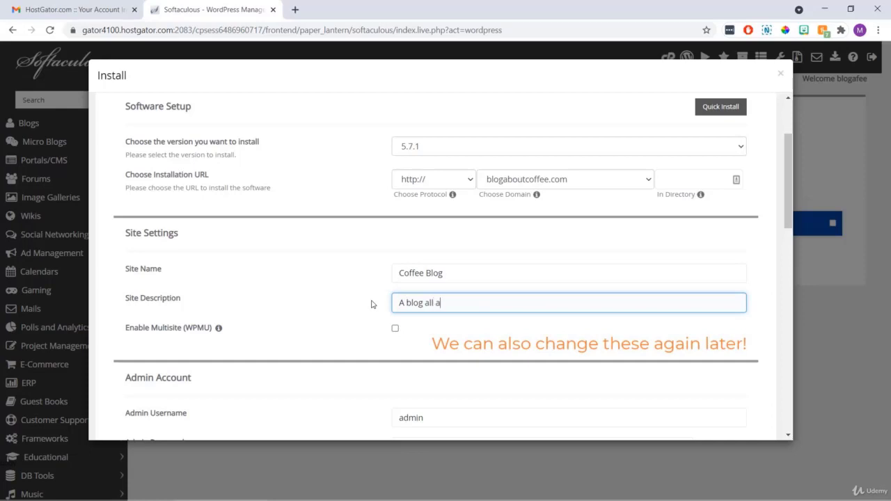
pyautogui.write('bout coffee!')
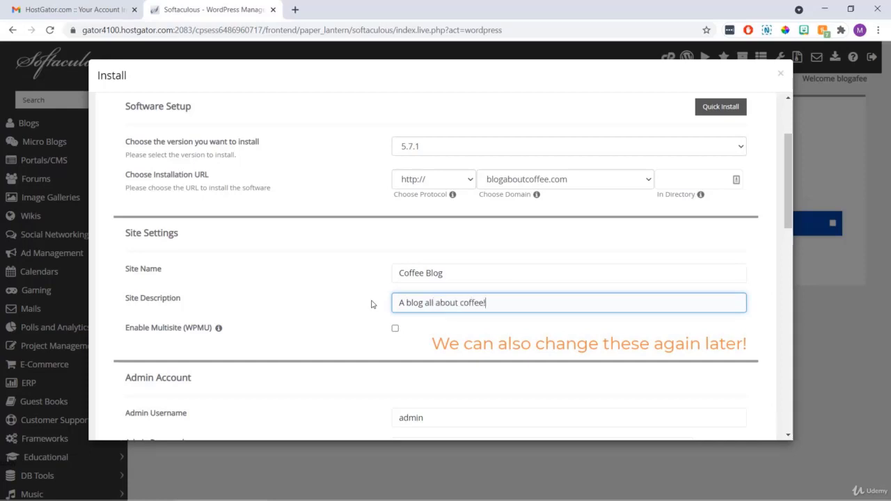
pyautogui.click(367, 302)
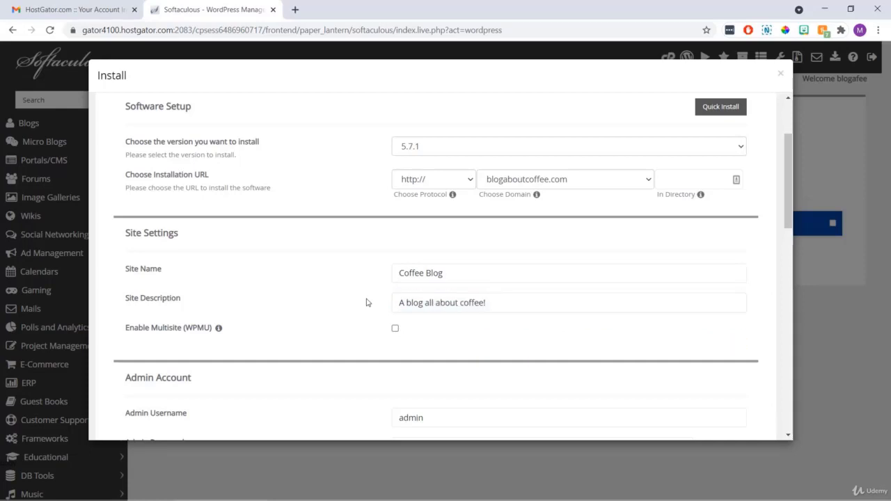
pyautogui.scroll(-3, 367, 302)
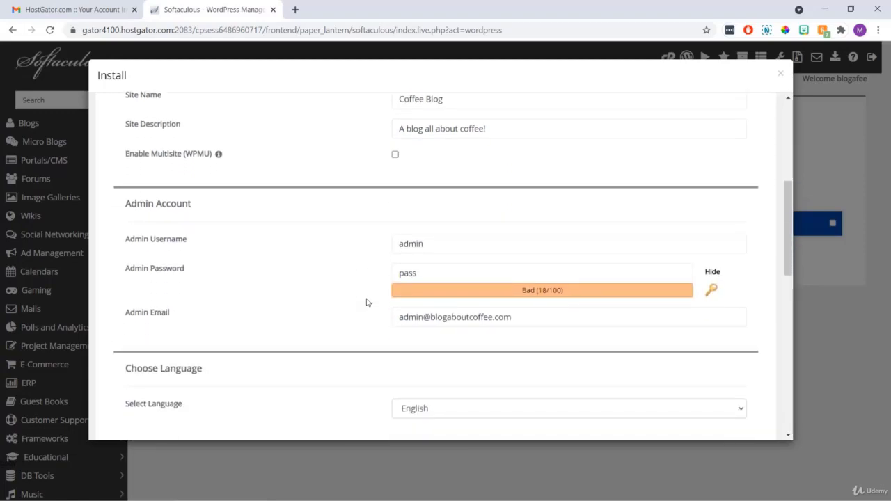
# Enter the admin username, a strong admin password, and the owner's e-mail address.
pyautogui.click(421, 245)
pyautogui.moveTo(432, 245); pyautogui.dragTo(388, 251)
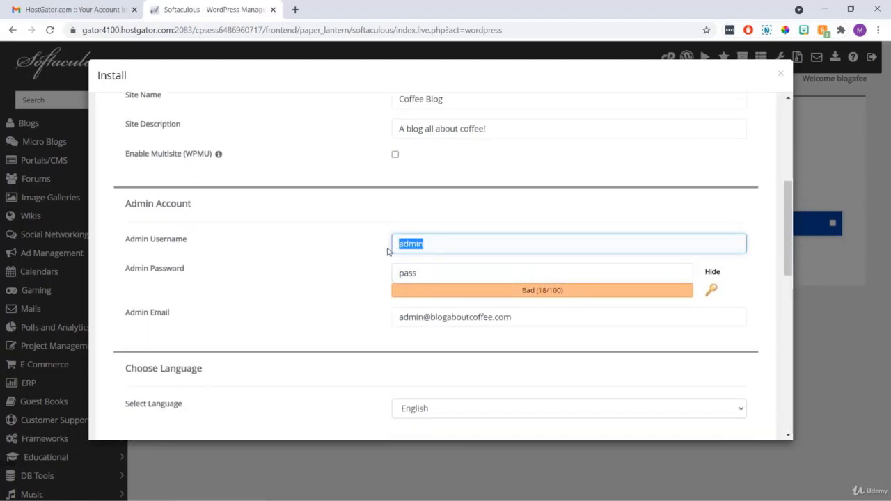
pyautogui.write('Martie')
pyautogui.press('Tab')
pyautogui.write('Thi')
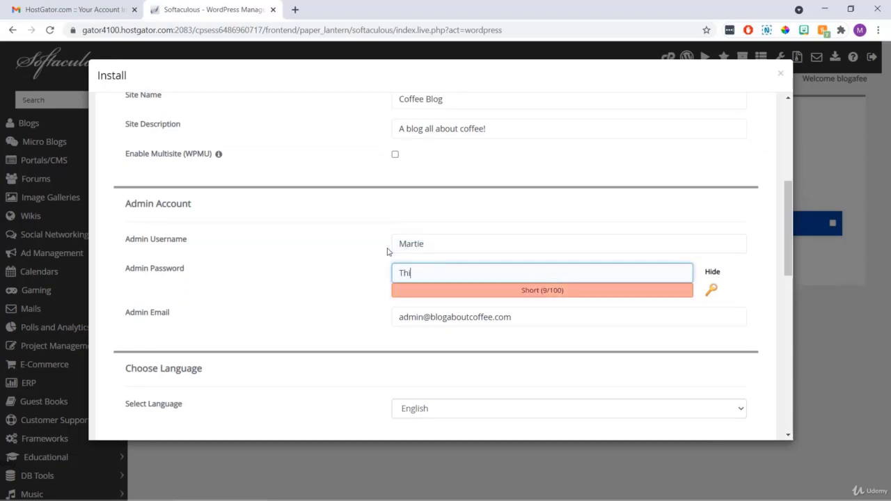
pyautogui.write('sisaTestPass!')
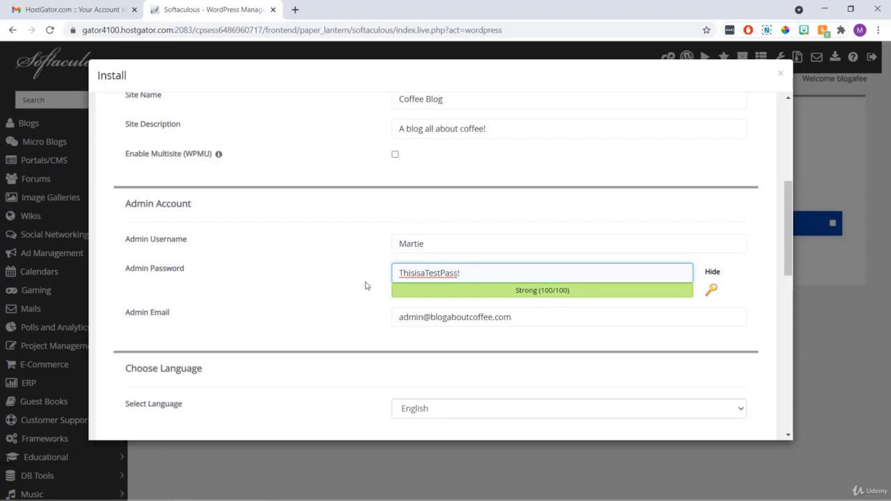
pyautogui.moveTo(524, 318); pyautogui.dragTo(374, 328)
pyautogui.write('martie')
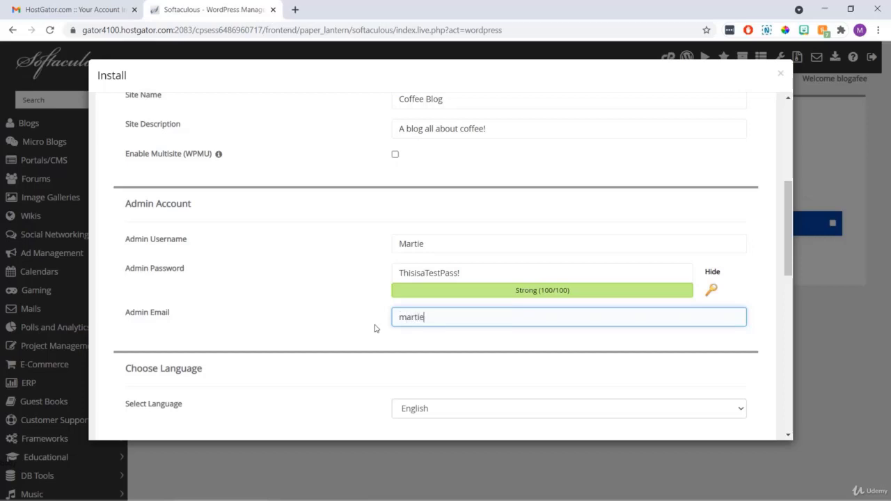
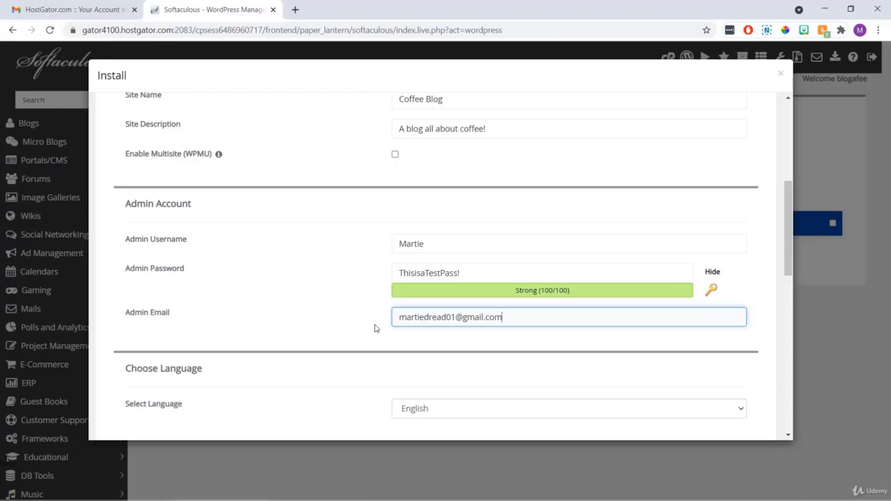
pyautogui.click(370, 316)
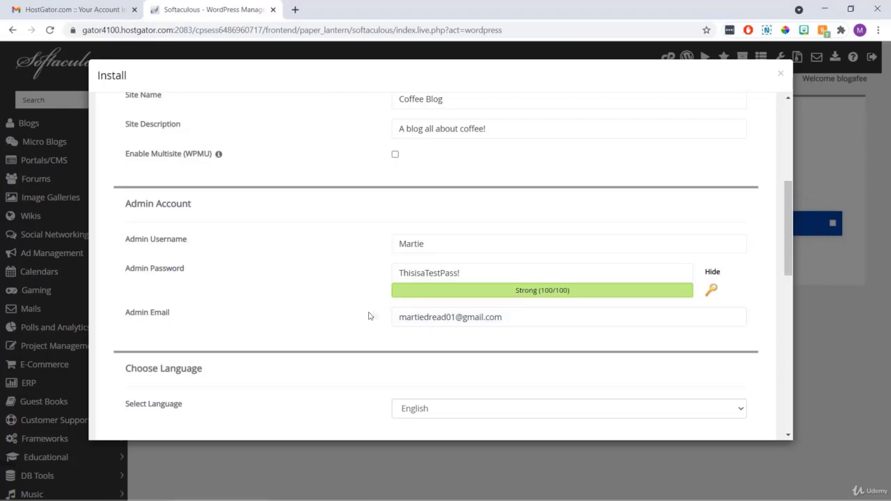
# Review the optional theme choices in the Softaculous Install form, then install WordPress for blogaboutcoffee.com.
pyautogui.scroll(-3, 373, 316)
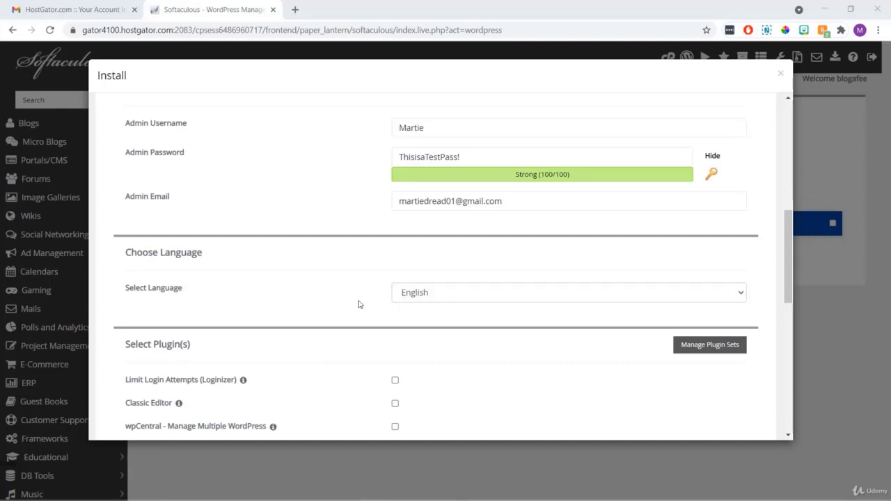
pyautogui.scroll(-3, 359, 304)
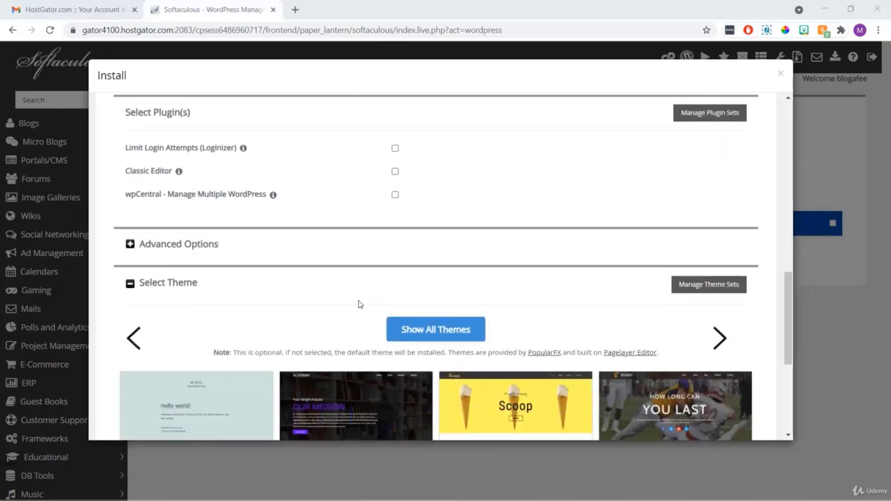
pyautogui.scroll(-3, 359, 304)
pyautogui.scroll(-1, 359, 304)
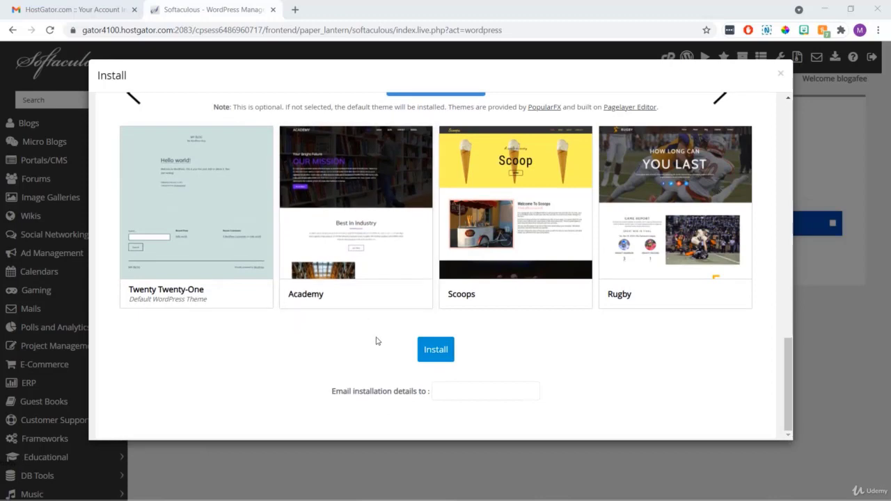
pyautogui.scroll(5, 364, 319)
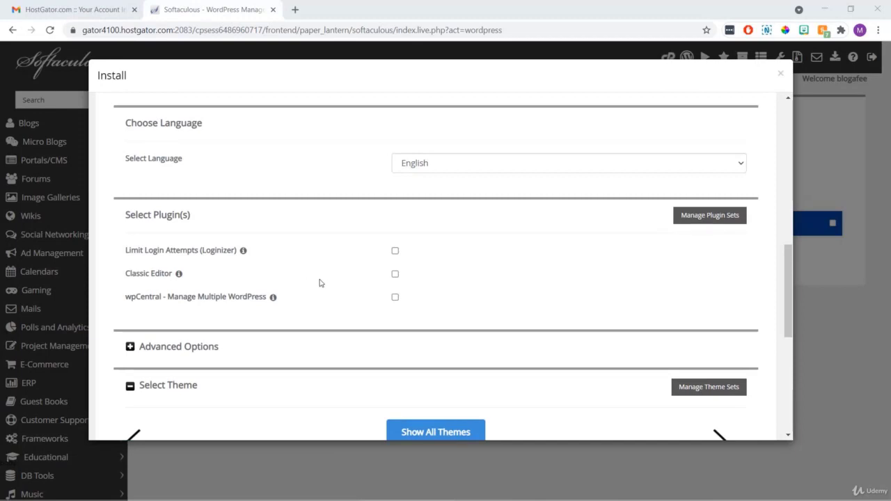
pyautogui.scroll(-4, 320, 283)
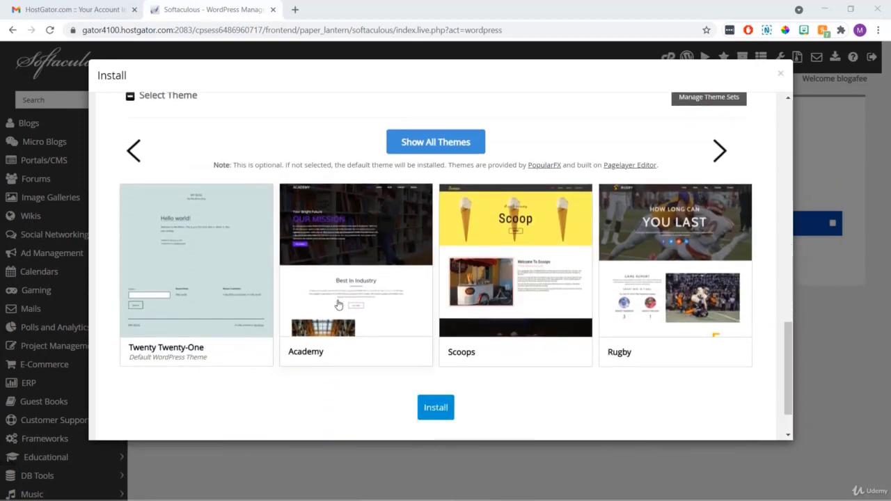
pyautogui.scroll(-1, 350, 298)
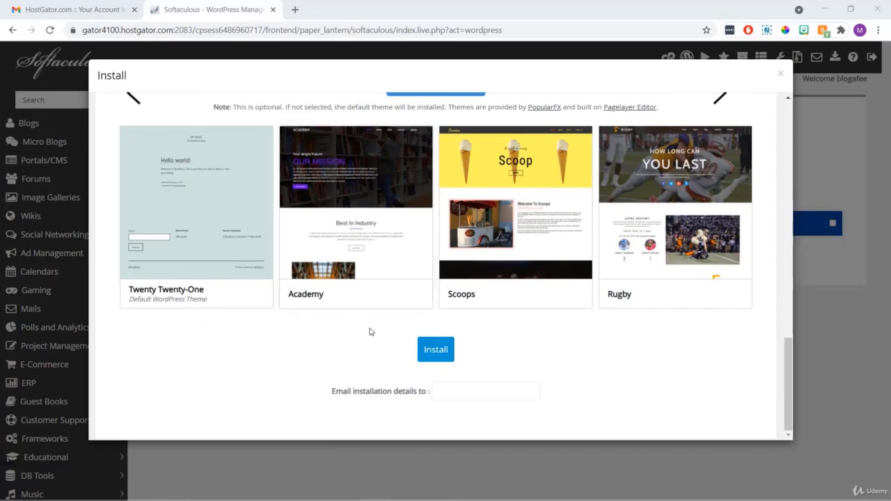
pyautogui.click(430, 352)
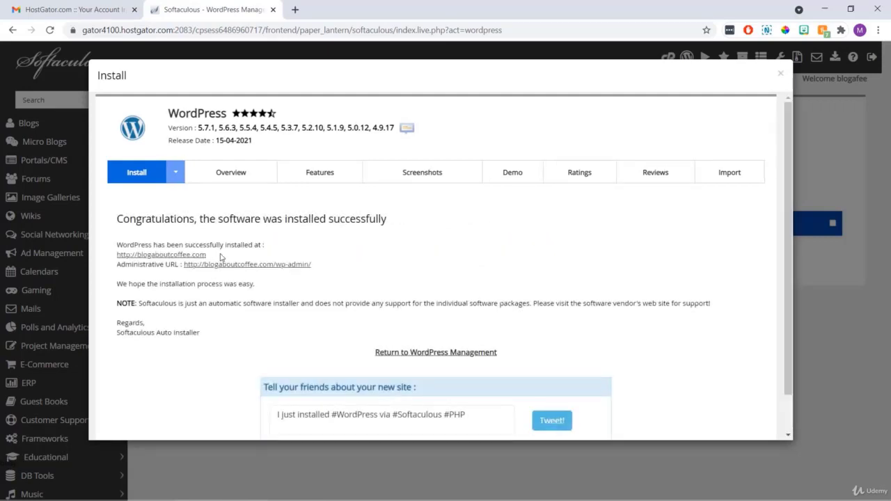
# Check the installation success message and open the wp-admin Administrative URL in a new tab.
pyautogui.moveTo(403, 220); pyautogui.dragTo(108, 233)
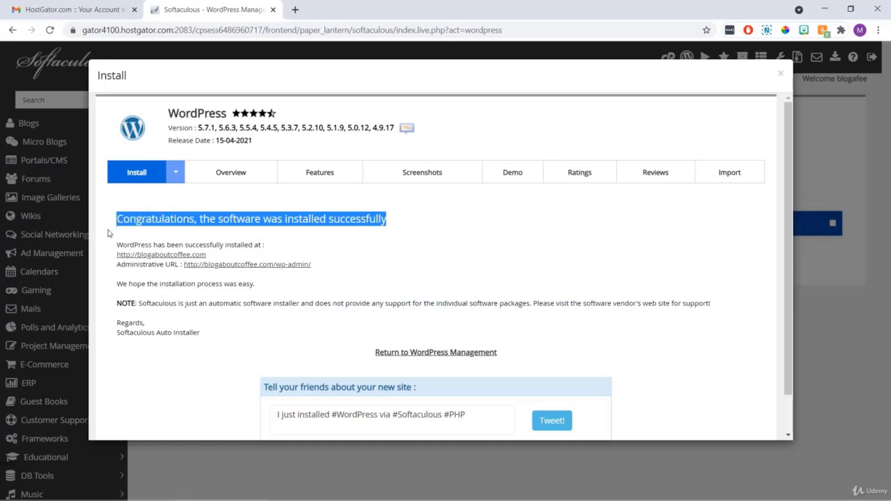
pyautogui.click(108, 233)
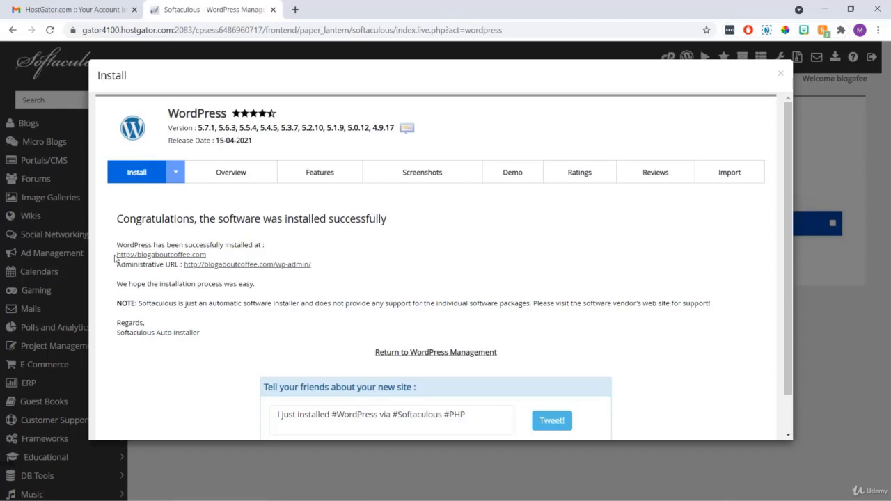
pyautogui.click(206, 268)
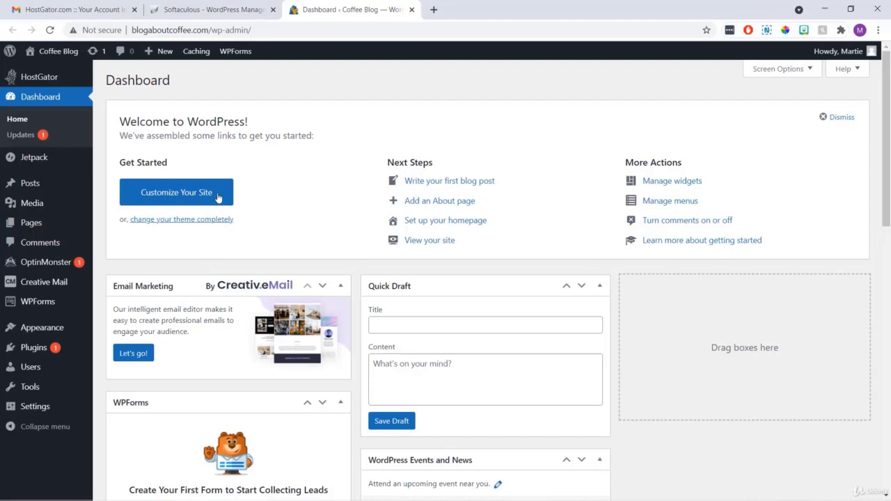
# Go from the dashboard to the Coffee Blog front page using the admin bar.
pyautogui.click(63, 52)
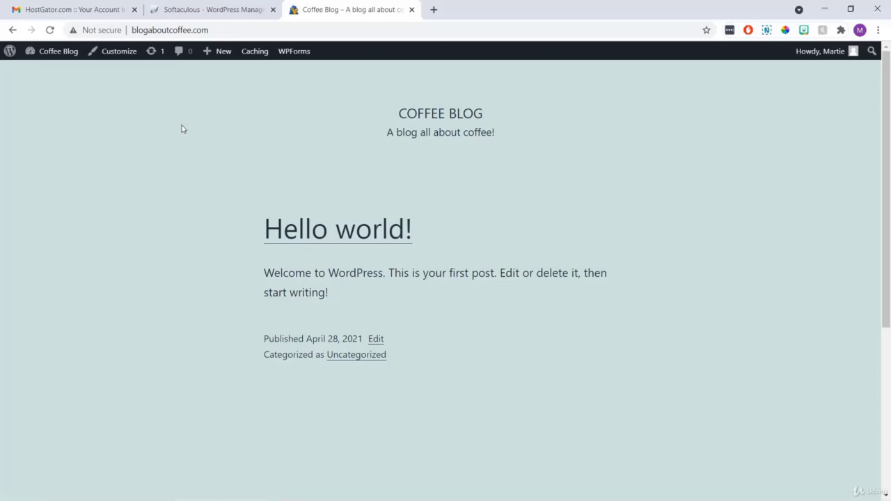
# Browse the front page and the Hello world! post with its comments, then return to the dashboard.
pyautogui.scroll(-4, 182, 129)
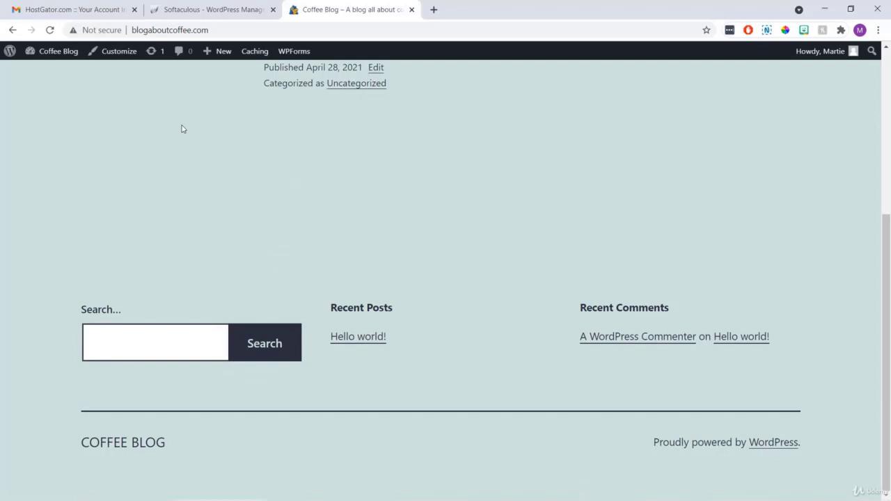
pyautogui.scroll(4, 183, 129)
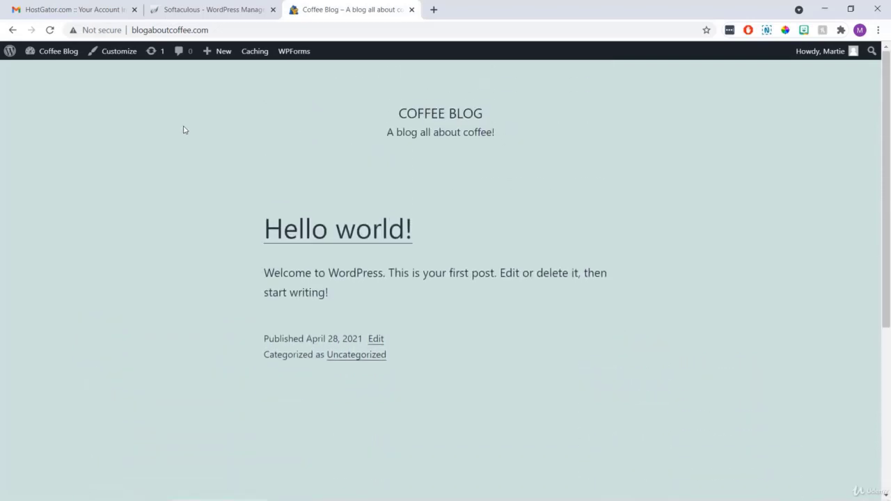
pyautogui.click(282, 236)
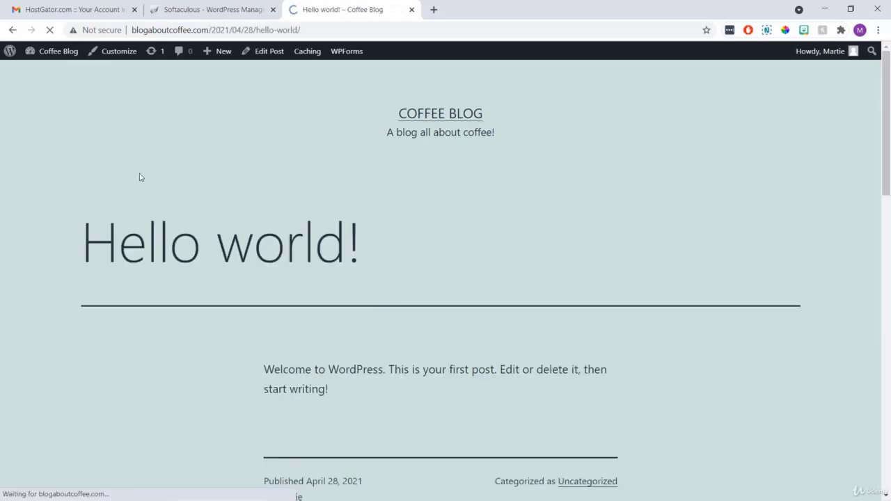
pyautogui.scroll(-7, 139, 177)
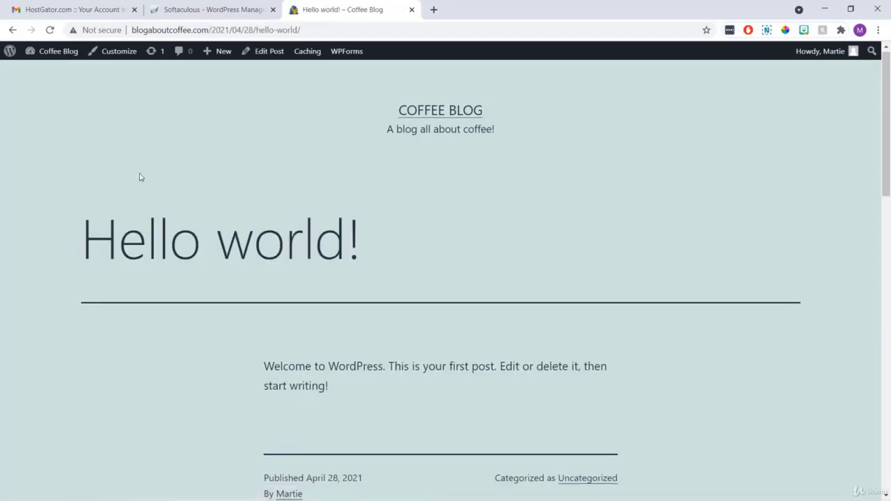
pyautogui.scroll(-5, 139, 177)
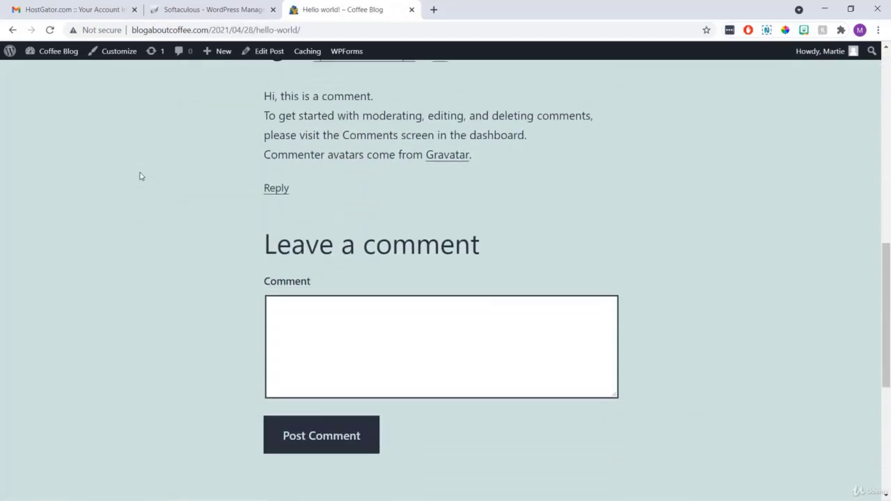
pyautogui.scroll(10, 139, 177)
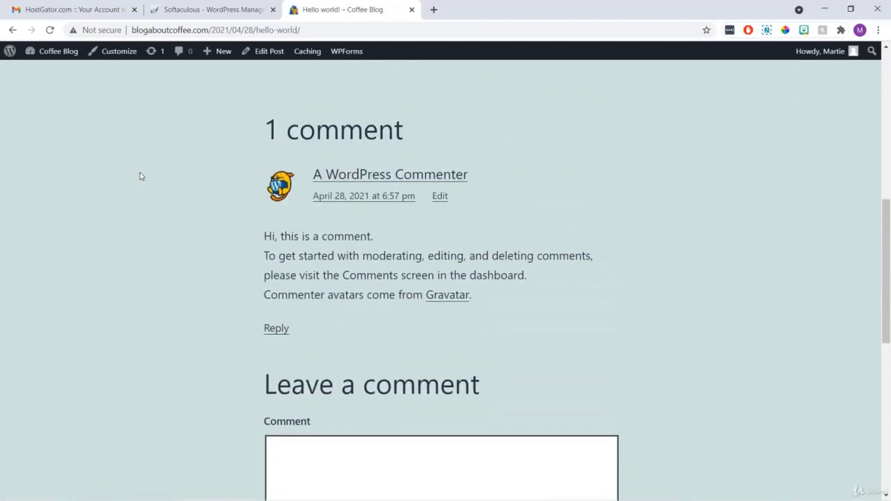
pyautogui.scroll(2, 139, 177)
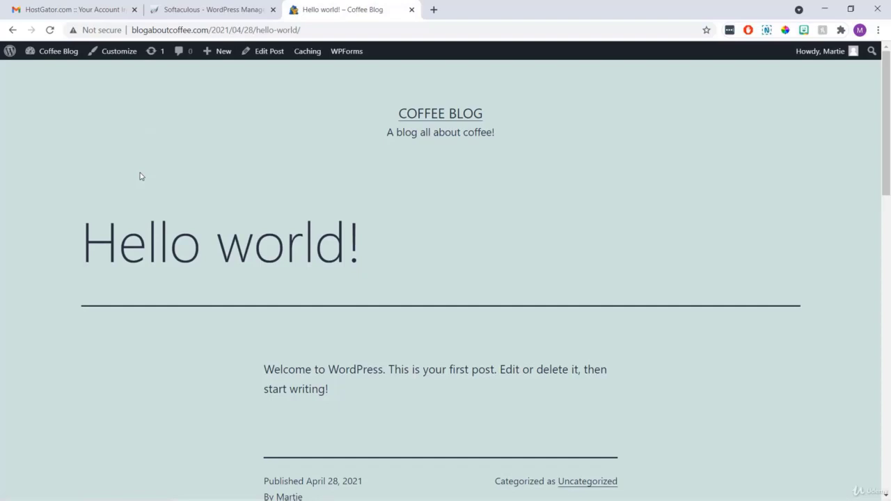
pyautogui.click(64, 54)
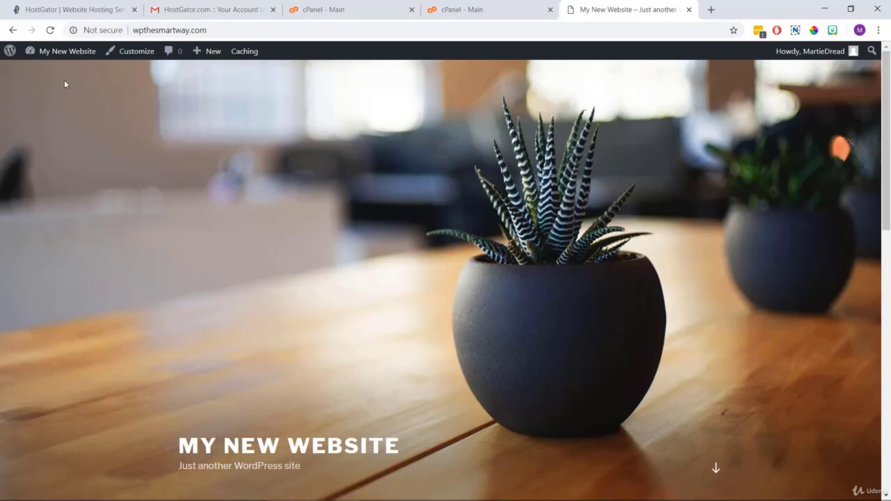
# Move the Sample Page to the Trash from the All Pages list.
pyautogui.click(67, 50)
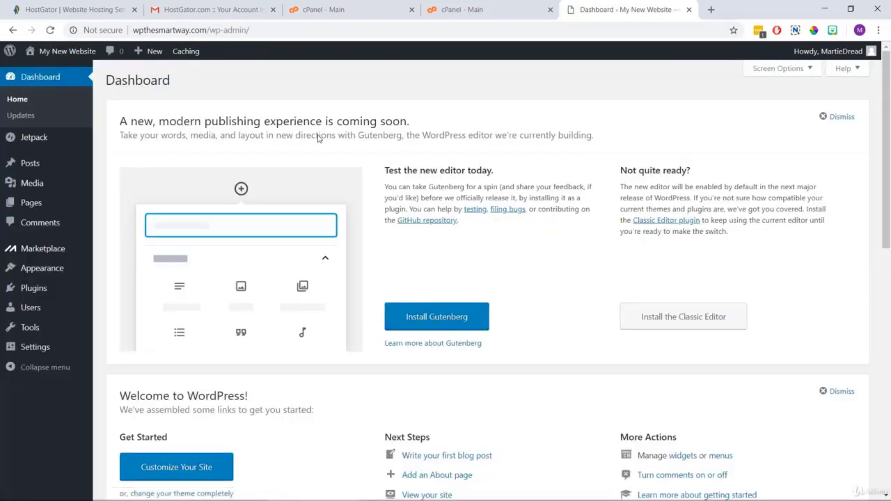
pyautogui.click(49, 204)
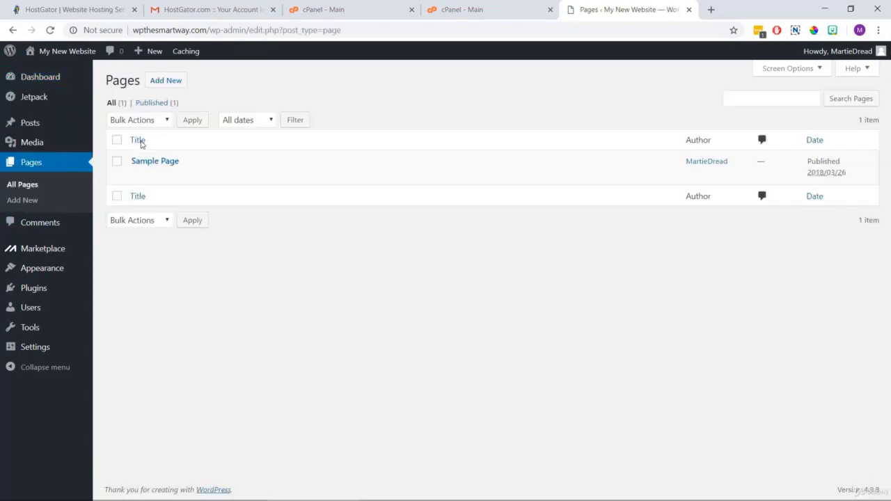
pyautogui.moveTo(173, 175)
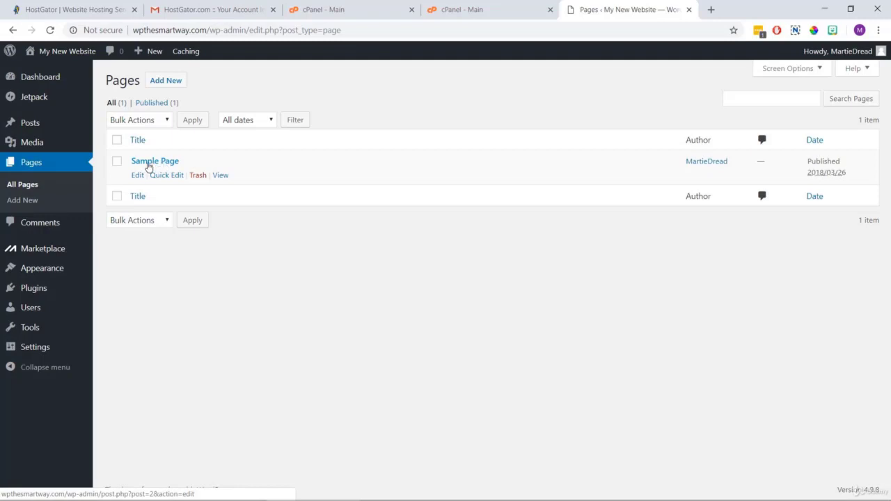
pyautogui.click(197, 176)
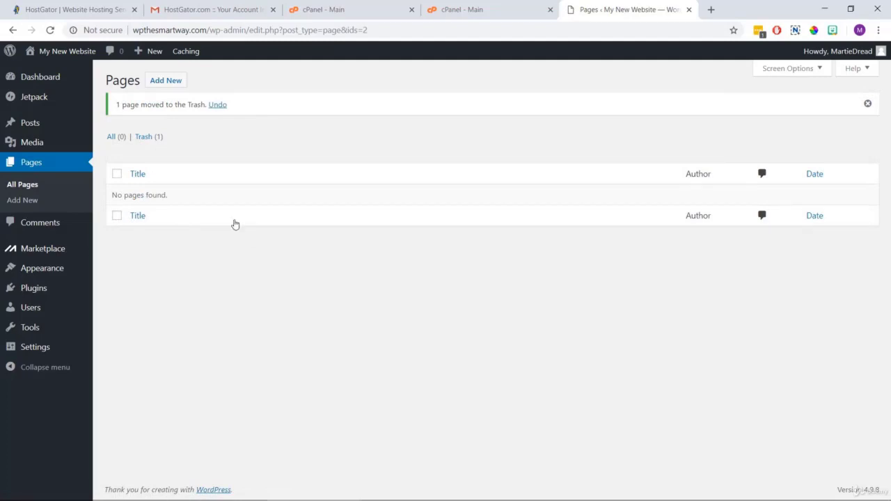
pyautogui.click(52, 125)
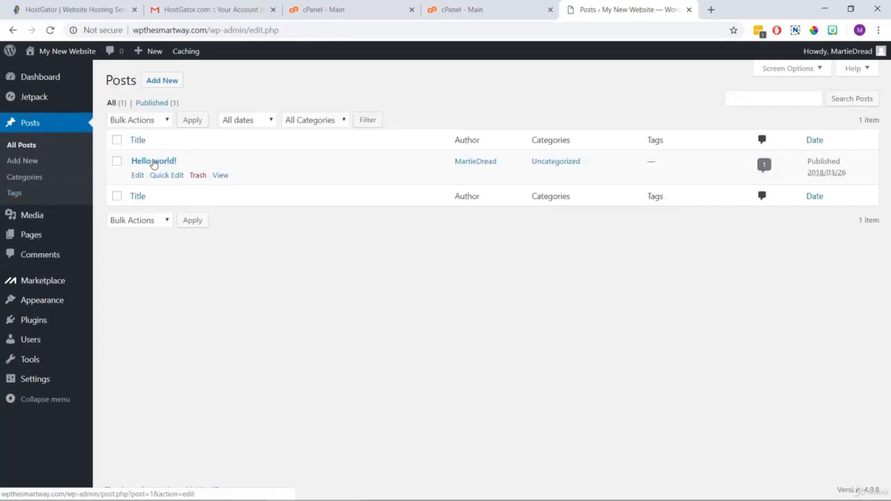
# Trash the Hello world! post and bulk-deactivate all installed plugins.
pyautogui.click(197, 175)
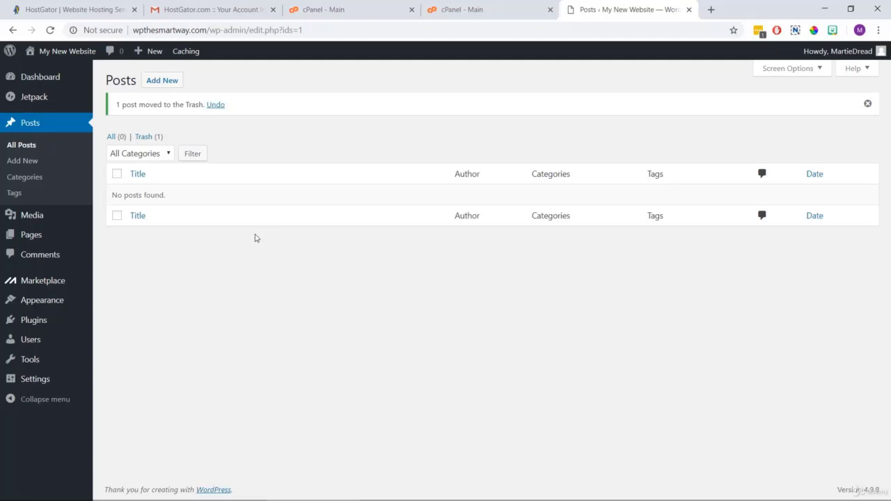
pyautogui.click(40, 321)
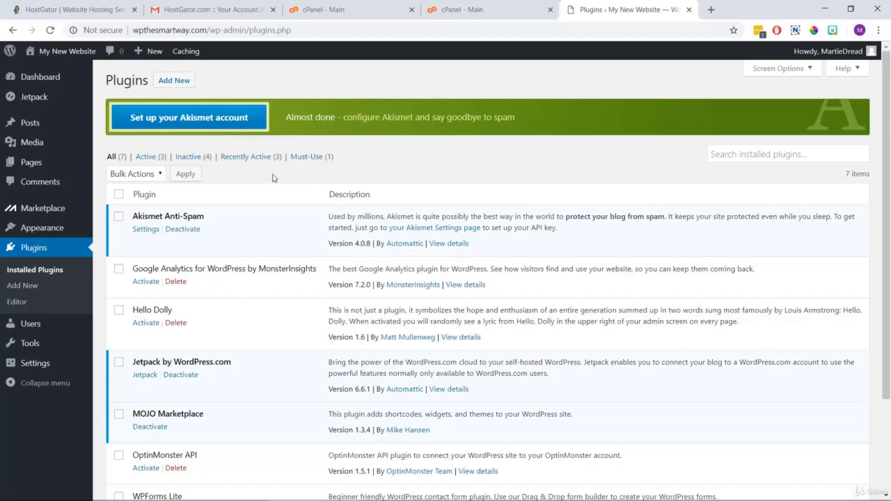
pyautogui.click(119, 195)
pyautogui.click(159, 175)
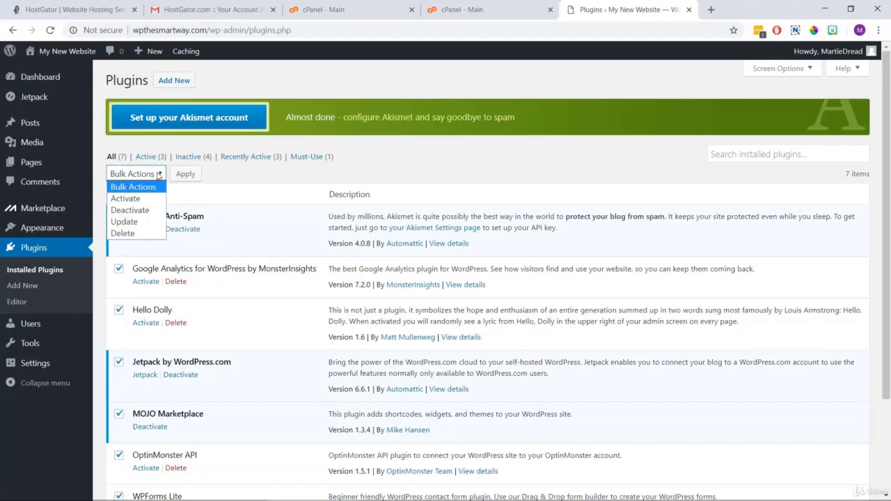
pyautogui.click(147, 212)
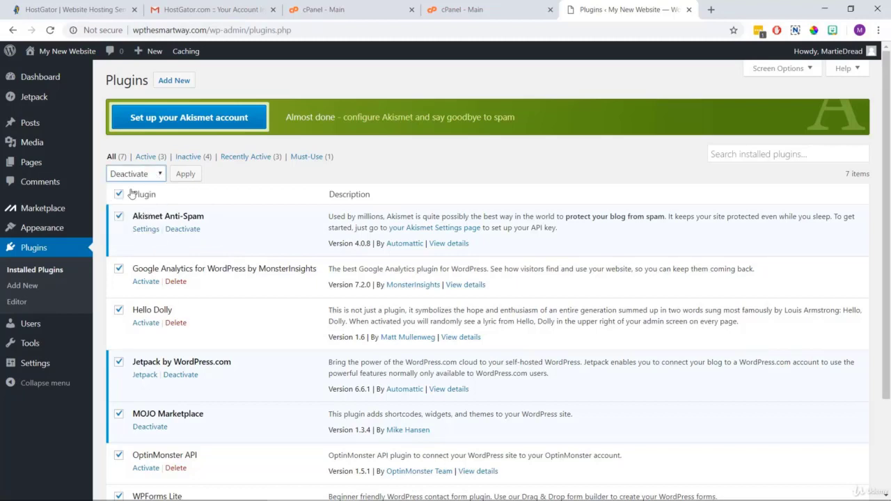
pyautogui.click(185, 177)
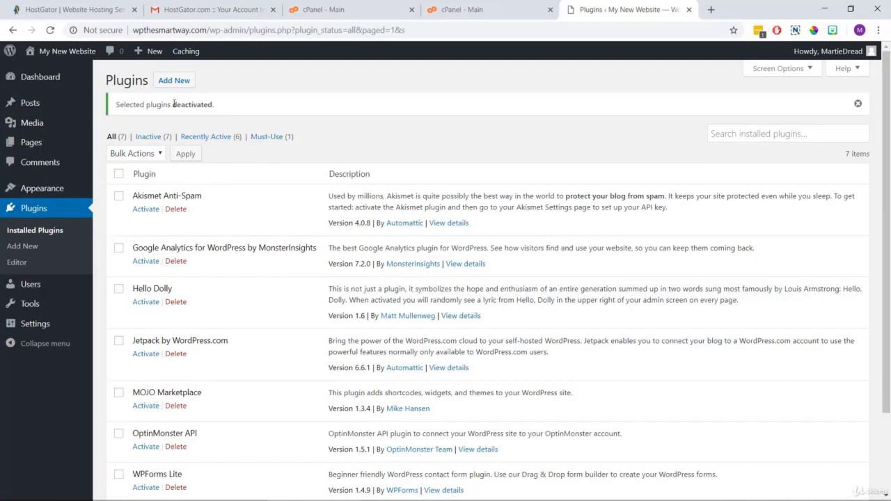
# Bulk-delete all the deactivated plugins and their data.
pyautogui.click(118, 175)
pyautogui.click(144, 156)
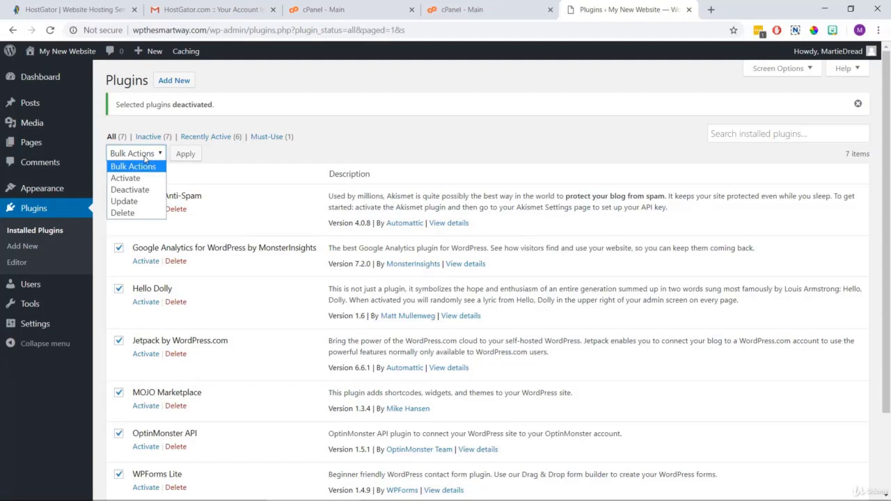
pyautogui.click(142, 212)
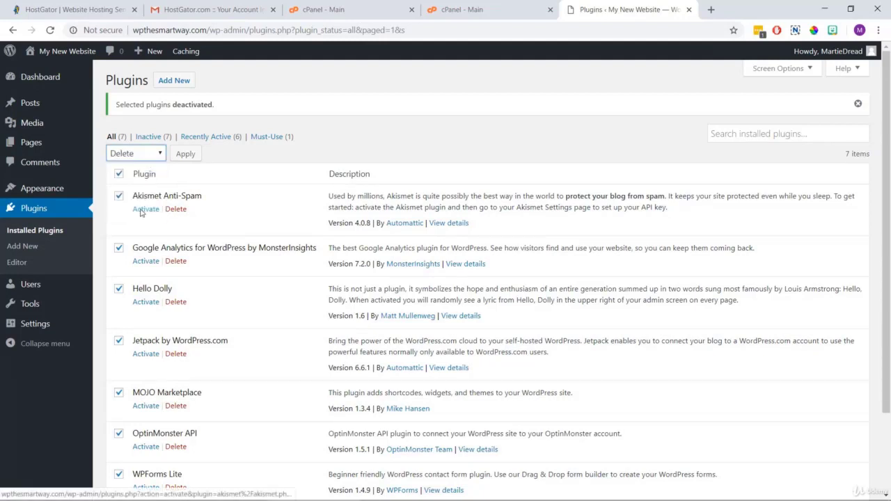
pyautogui.click(185, 155)
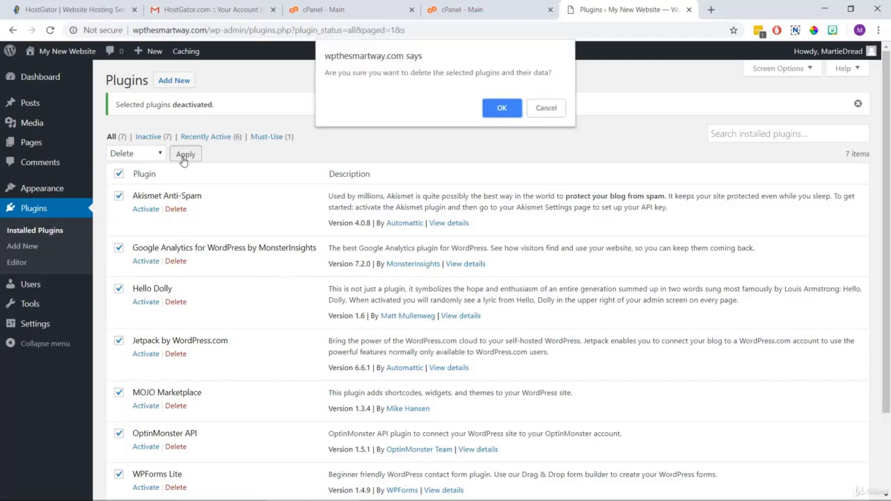
pyautogui.click(500, 110)
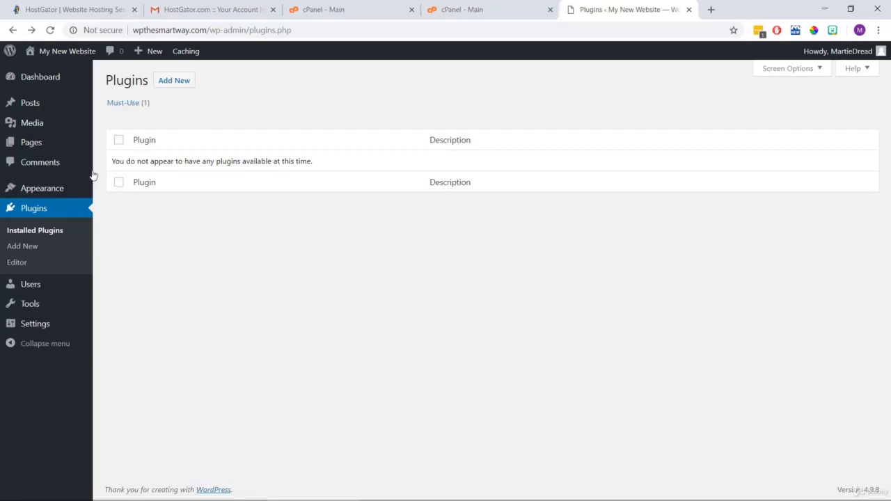
pyautogui.click(63, 188)
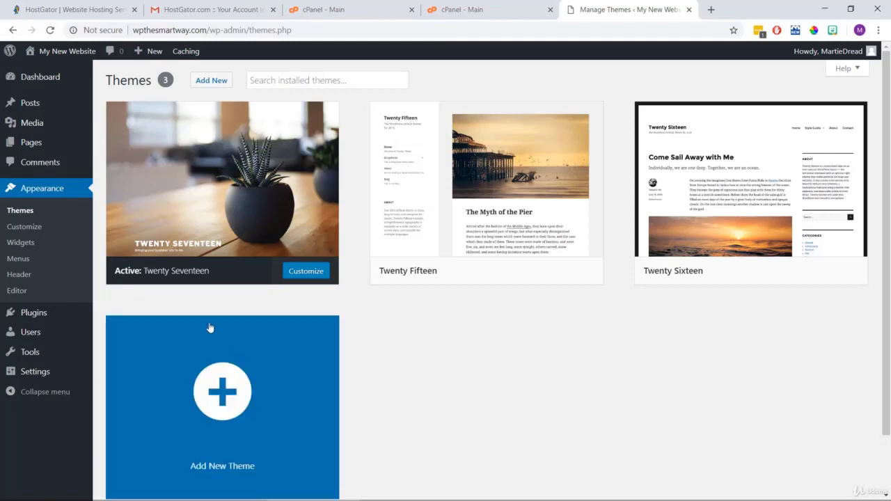
pyautogui.moveTo(146, 272)
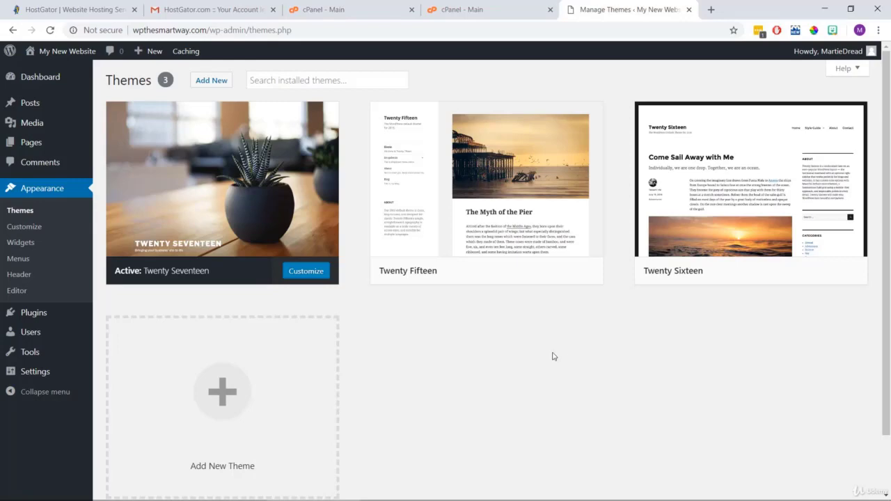
# Open Add New themes and browse the 15 Featured themes, including Elsa and oneway.
pyautogui.click(218, 81)
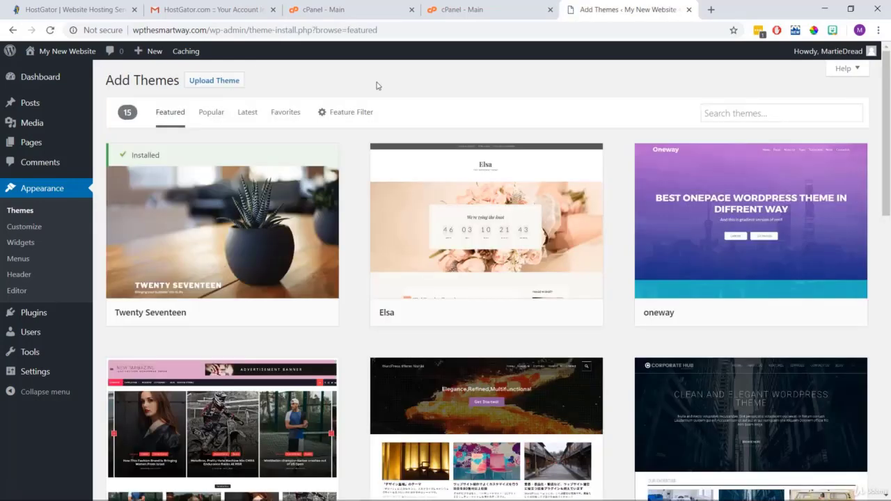
pyautogui.scroll(-5, 376, 85)
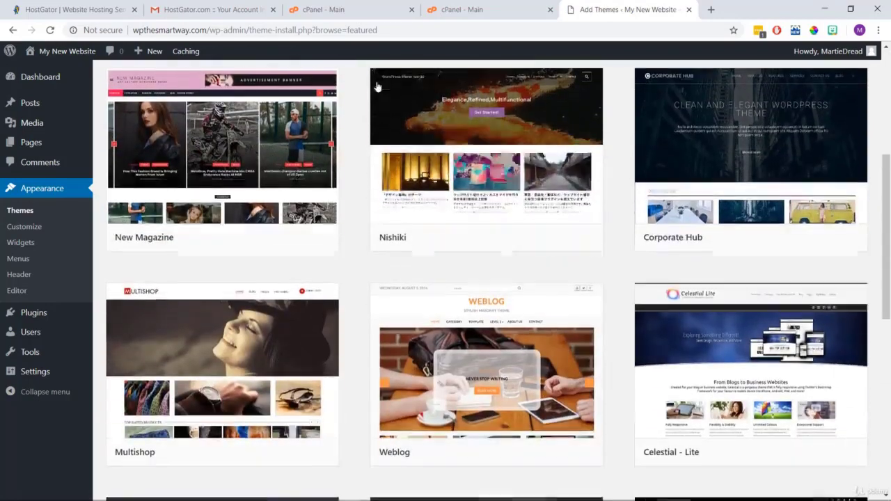
pyautogui.scroll(-5, 376, 85)
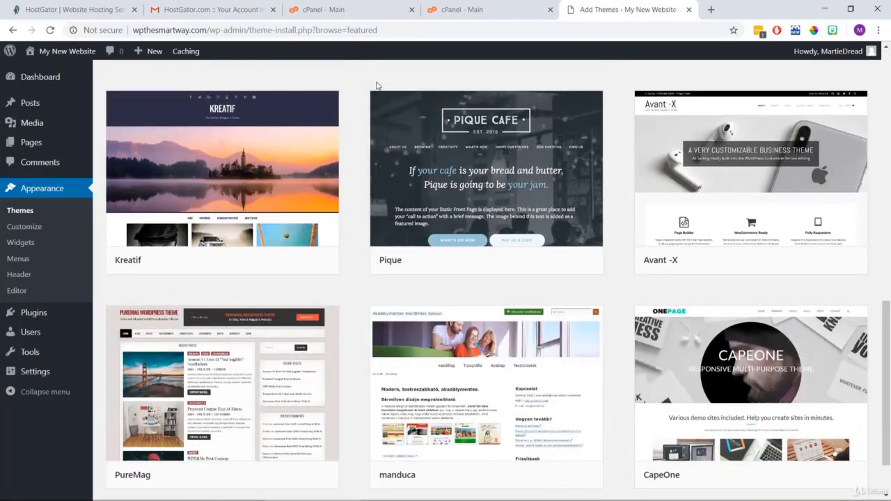
pyautogui.scroll(7, 376, 86)
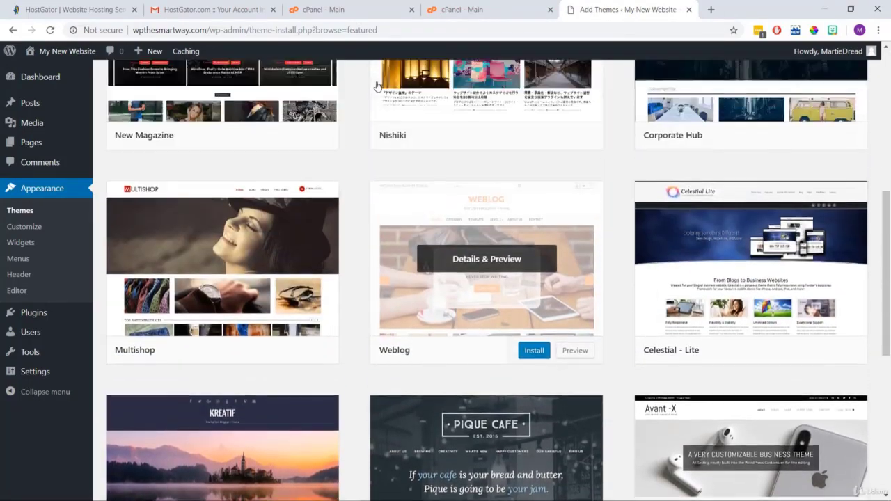
pyautogui.scroll(3, 376, 85)
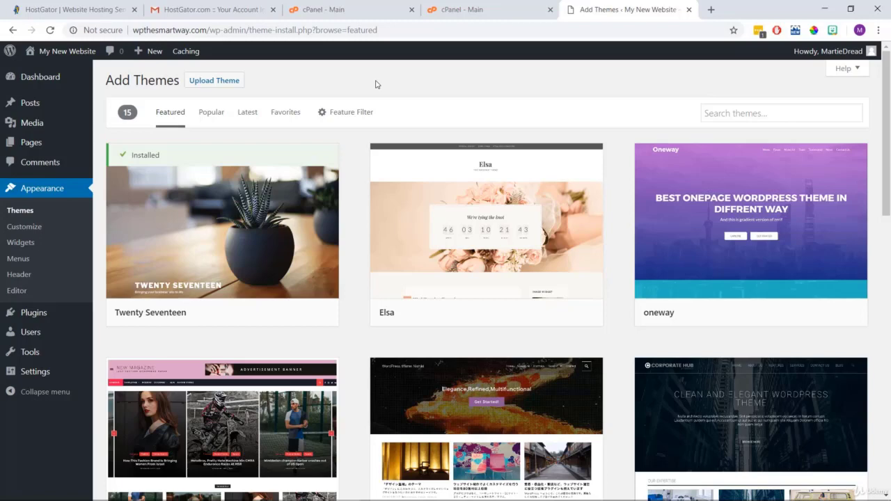
# Search the theme directory for 'rocked', then install and activate the Rocked theme.
pyautogui.click(800, 116)
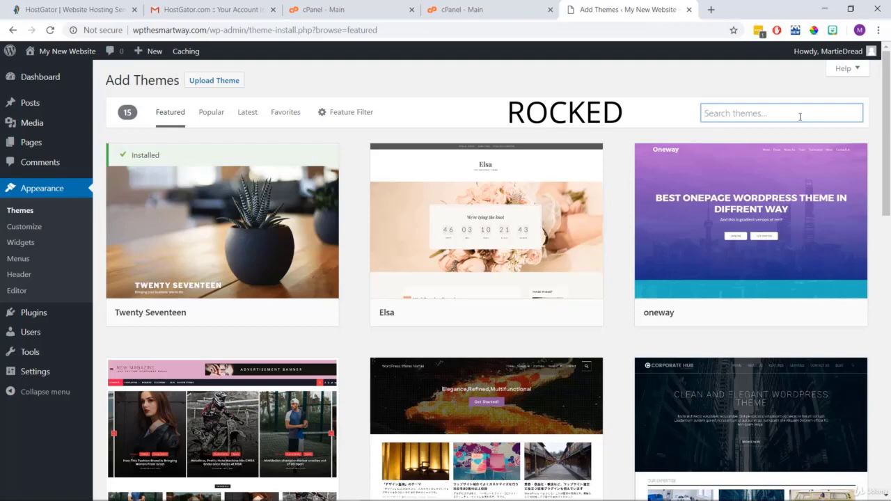
pyautogui.write('roc')
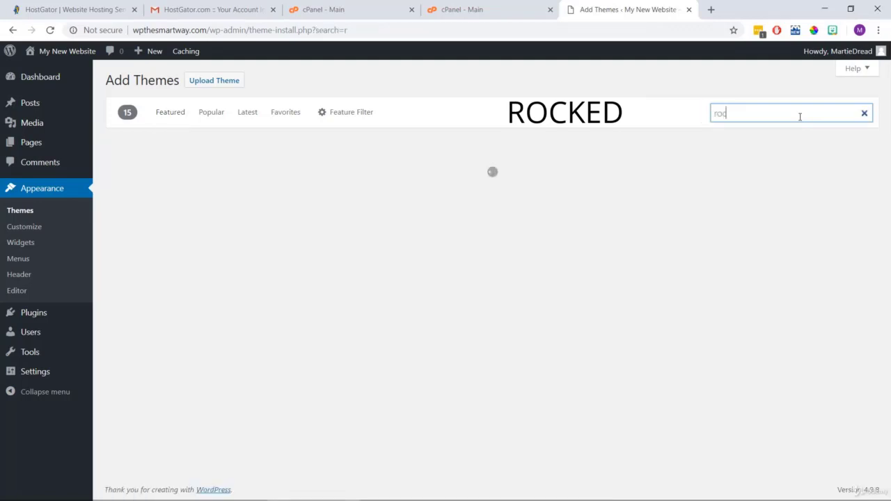
pyautogui.write('ked')
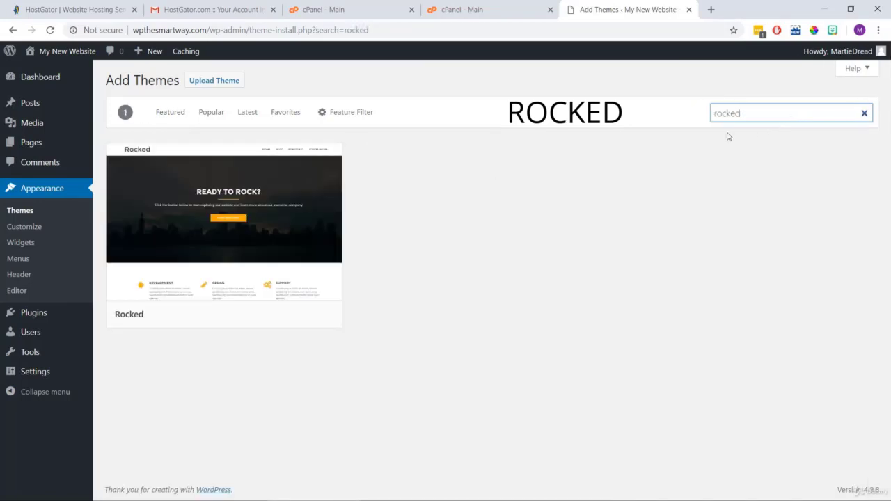
pyautogui.moveTo(132, 200)
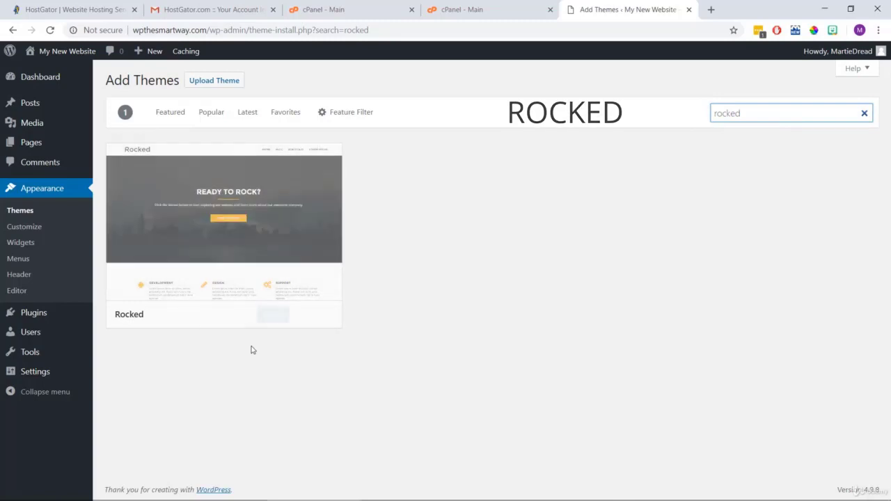
pyautogui.click(276, 317)
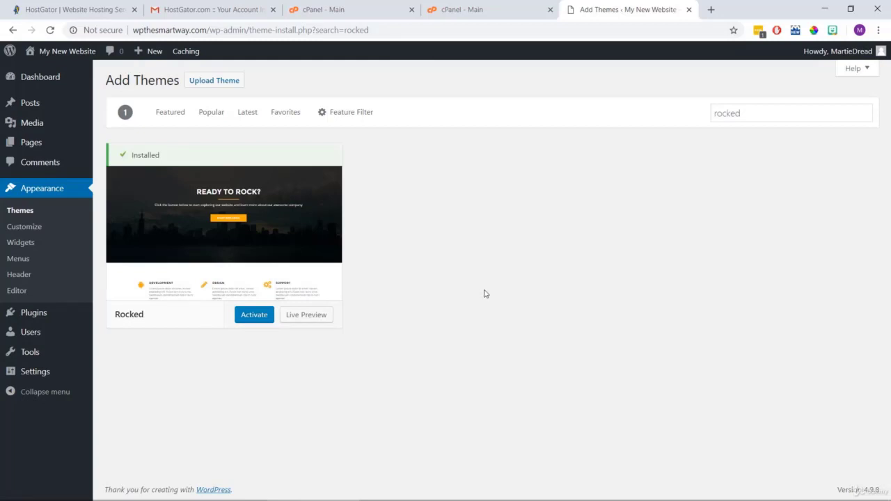
pyautogui.click(245, 319)
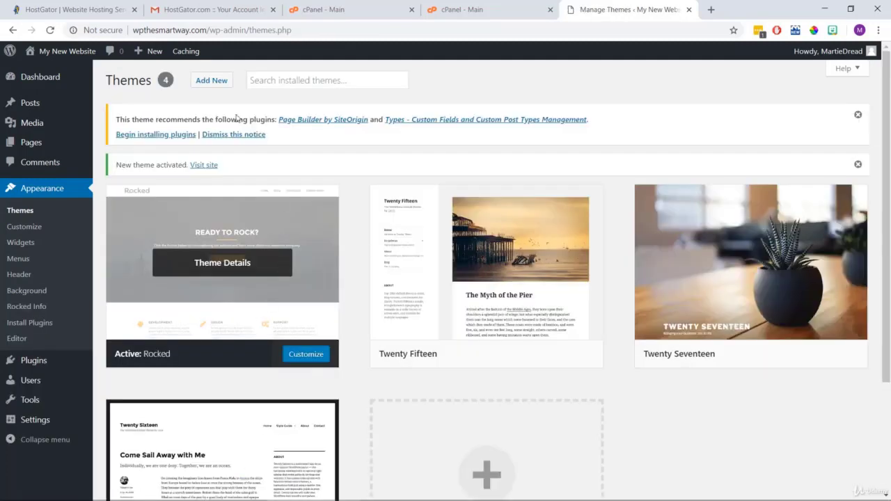
# Visit the live site and look over the Rocked 'READY TO ROCK?' front page.
pyautogui.click(66, 51)
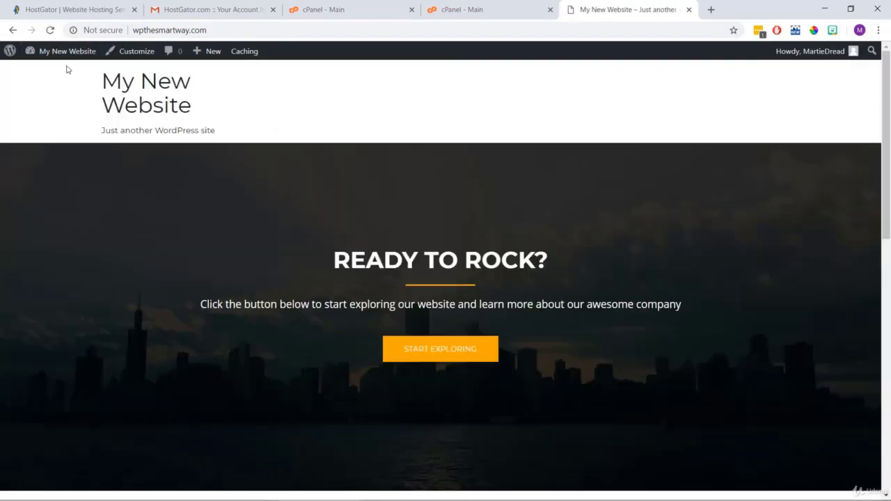
pyautogui.scroll(-5, 68, 70)
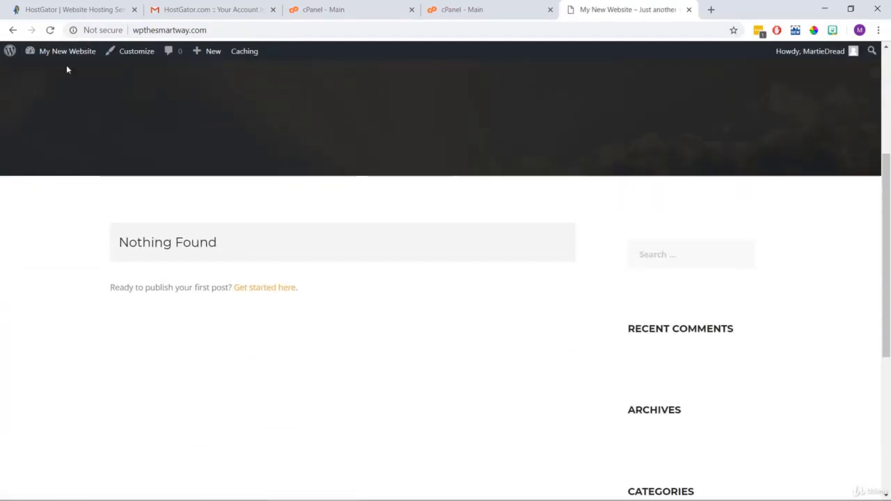
pyautogui.scroll(-2, 68, 70)
pyautogui.scroll(4, 68, 70)
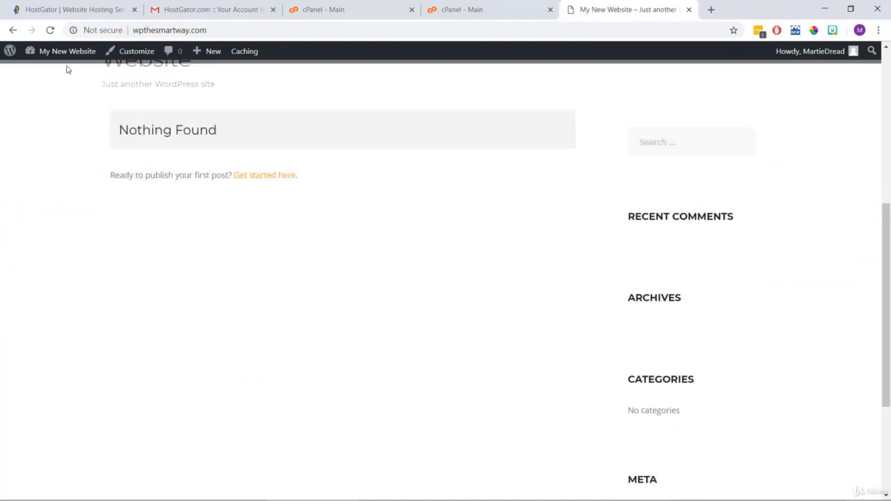
pyautogui.scroll(4, 67, 70)
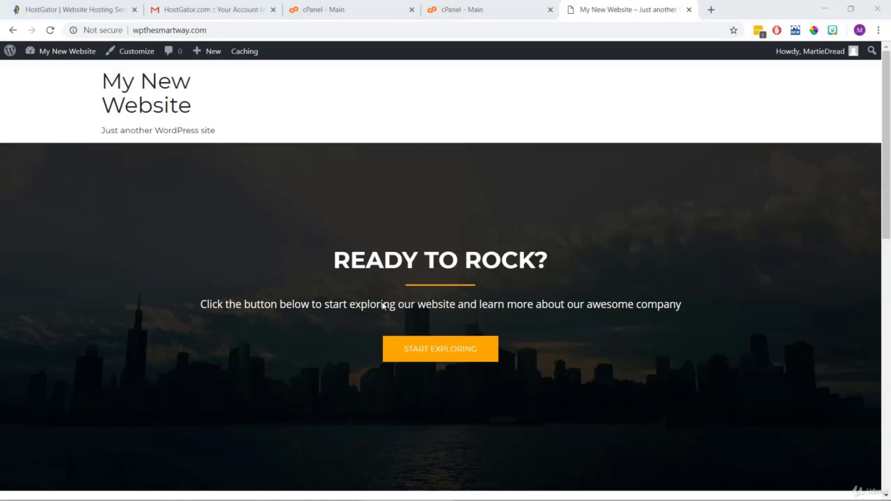
# In the Customizer's General section, delete the 'Loading...' preloader text and publish the change.
pyautogui.click(134, 51)
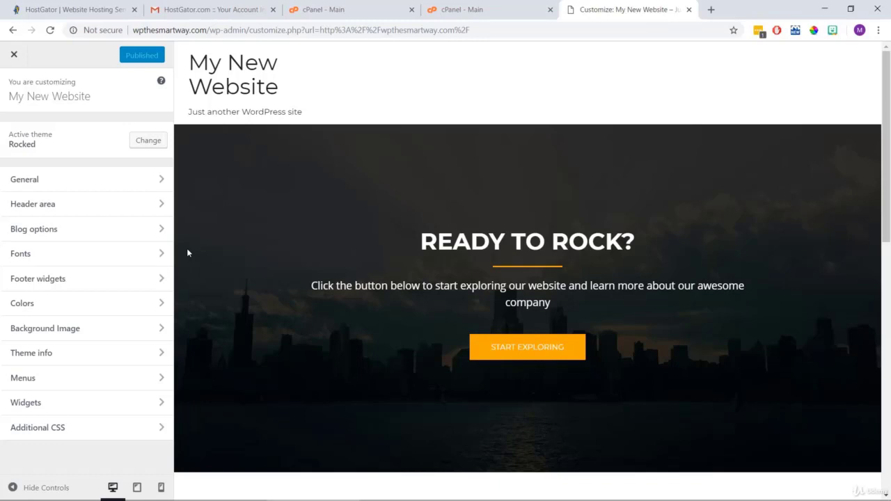
pyautogui.click(81, 185)
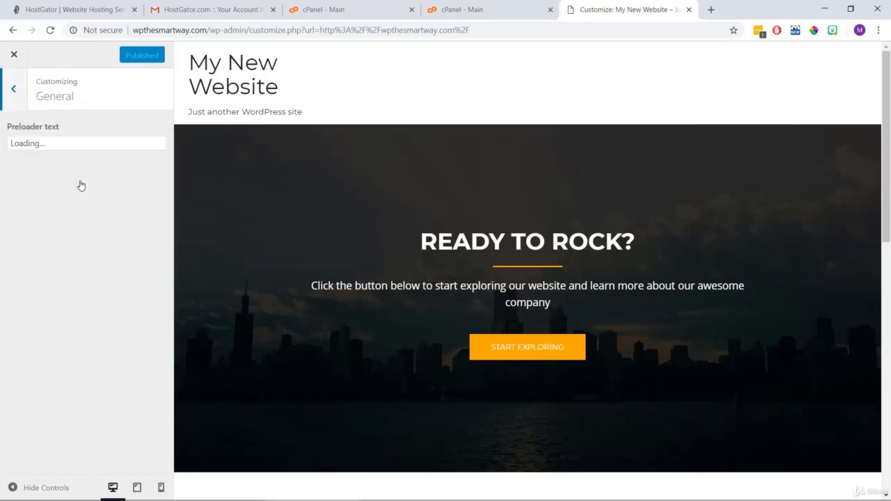
pyautogui.click(41, 142)
pyautogui.moveTo(42, 142); pyautogui.dragTo(3, 142)
pyautogui.press('BackSpace')
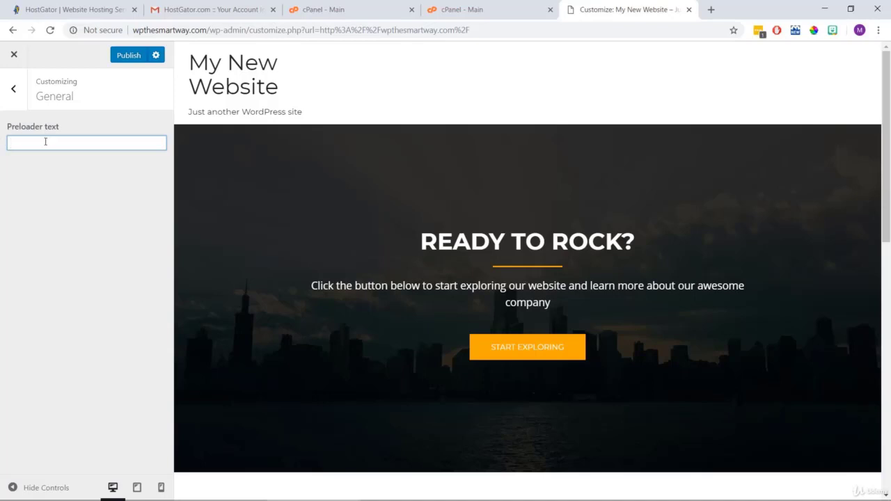
pyautogui.click(124, 56)
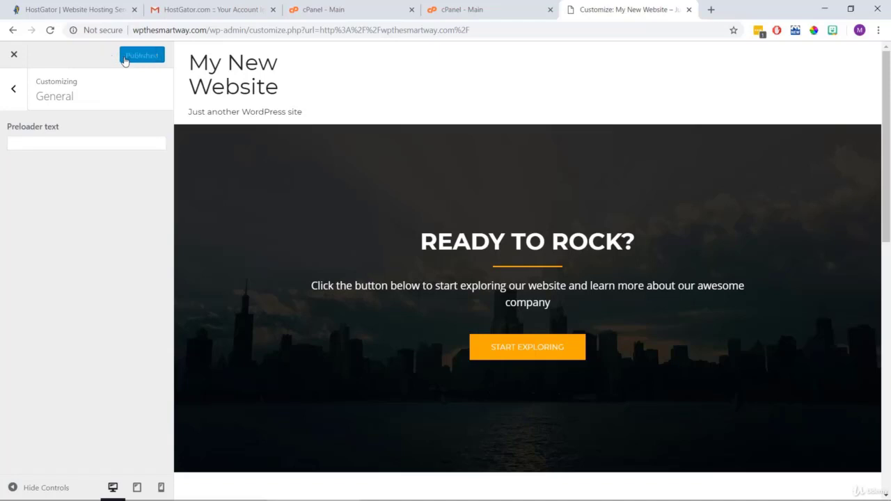
pyautogui.click(14, 89)
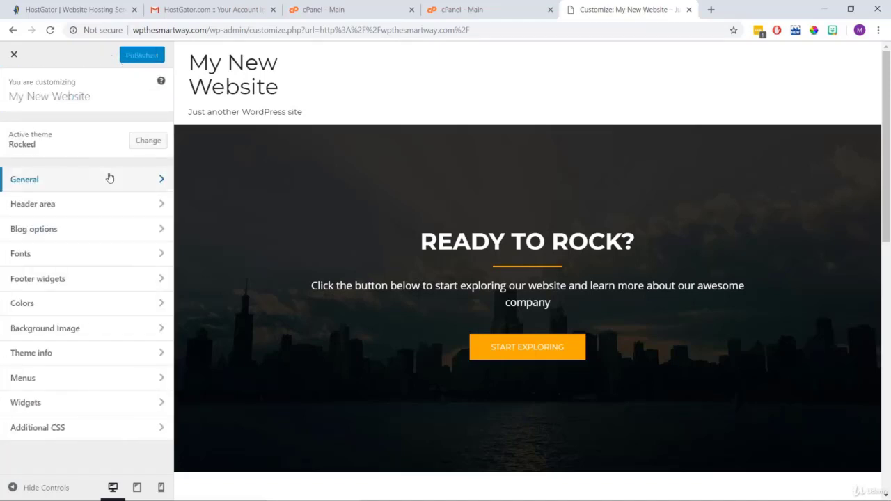
# Open the Site branding settings under Header area in the Customizer.
pyautogui.click(74, 208)
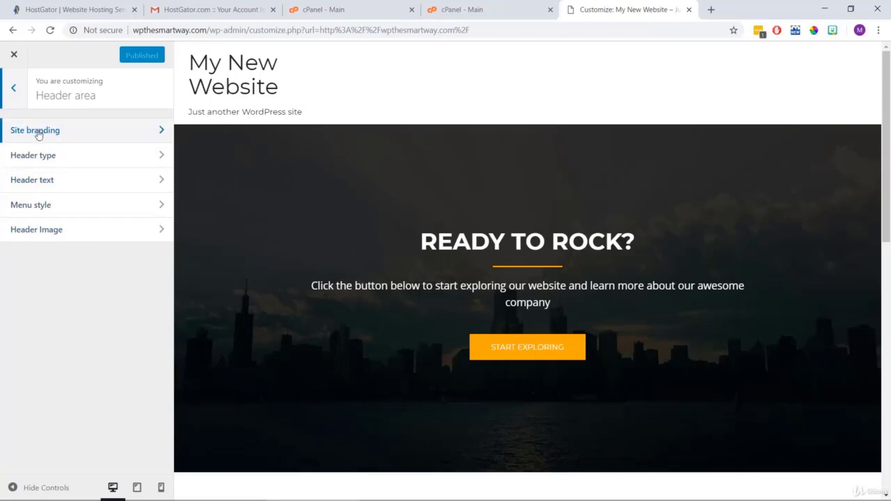
pyautogui.click(84, 137)
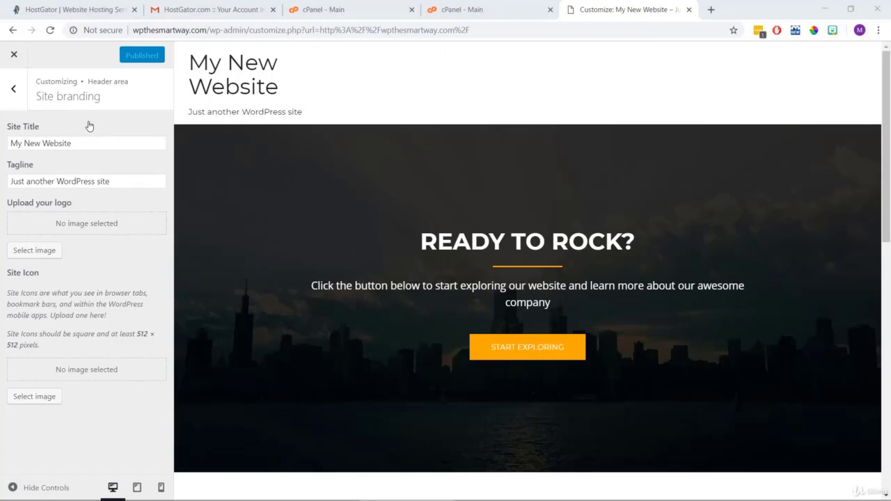
pyautogui.moveTo(285, 90); pyautogui.dragTo(189, 62)
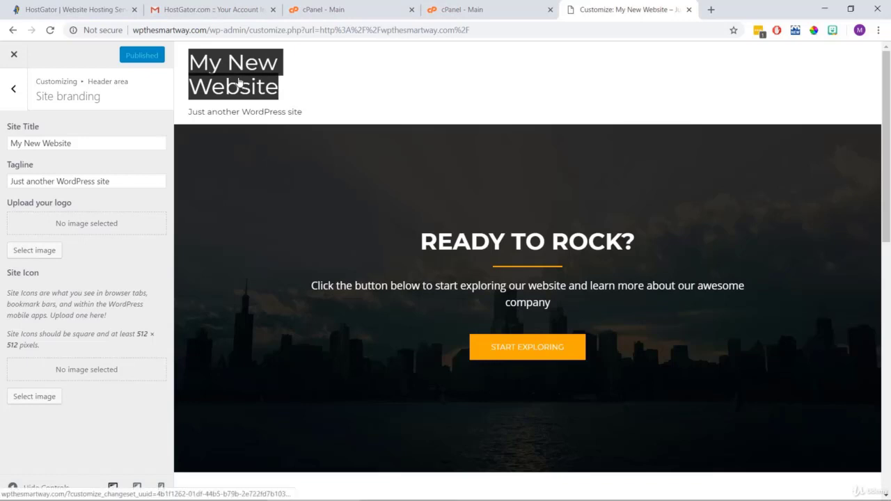
pyautogui.click(310, 115)
pyautogui.moveTo(311, 115); pyautogui.dragTo(190, 113)
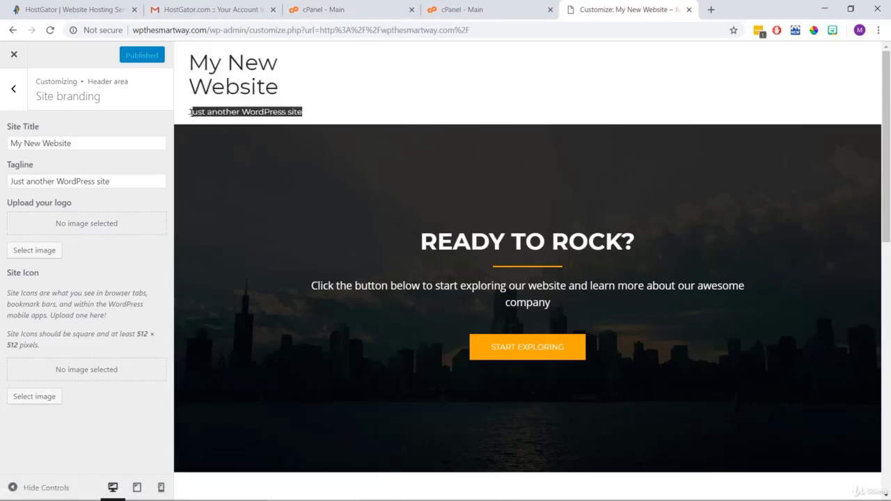
pyautogui.click(188, 116)
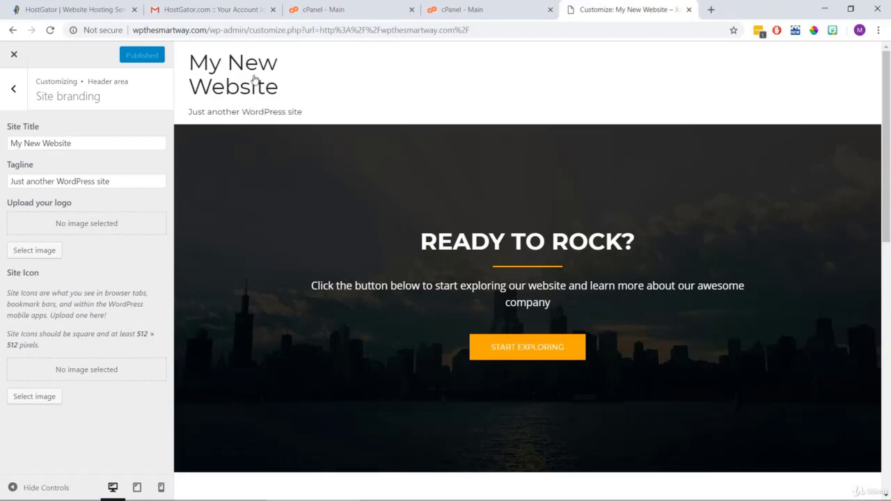
# Change the site title from My New Website to 'Demo Site'.
pyautogui.moveTo(87, 143); pyautogui.dragTo(2, 148)
pyautogui.click(130, 178)
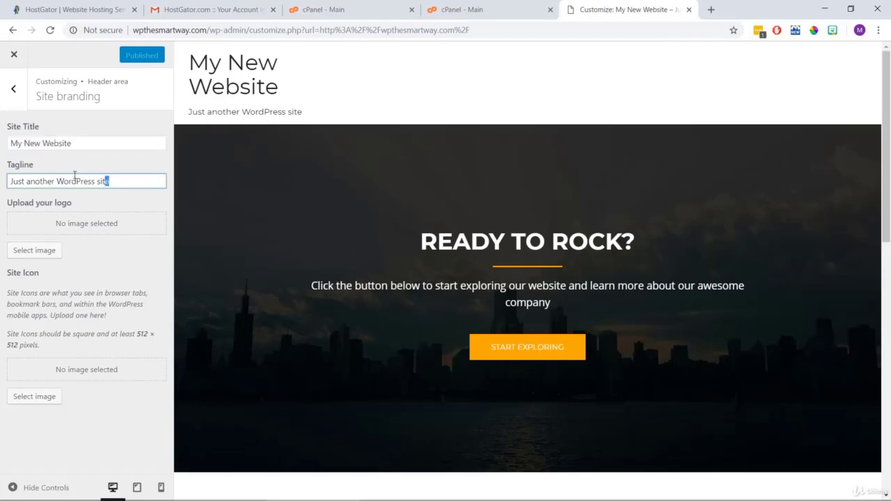
pyautogui.moveTo(100, 177); pyautogui.dragTo(4, 174)
pyautogui.click(92, 142)
pyautogui.moveTo(92, 143); pyautogui.dragTo(10, 143)
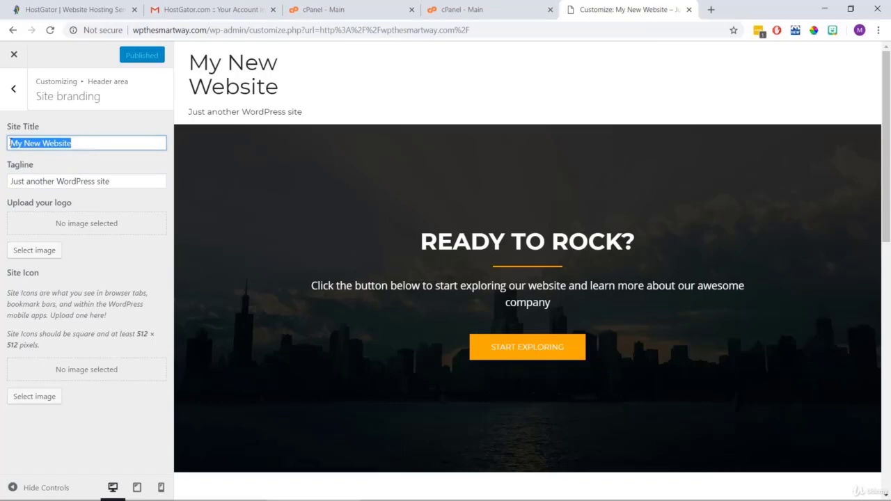
pyautogui.write('Demo')
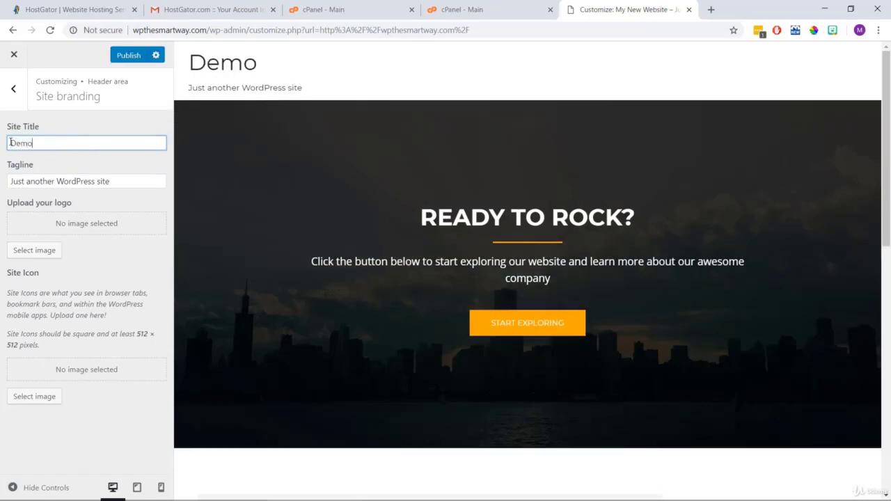
pyautogui.write(' Site')
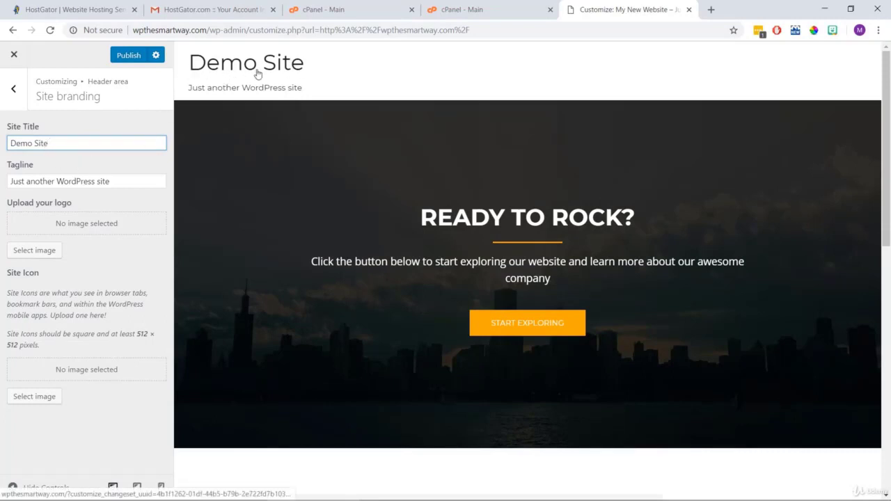
# Replace the tagline with one about building WordPress with the owner's name, then pick a logo image.
pyautogui.moveTo(124, 180); pyautogui.dragTo(3, 181)
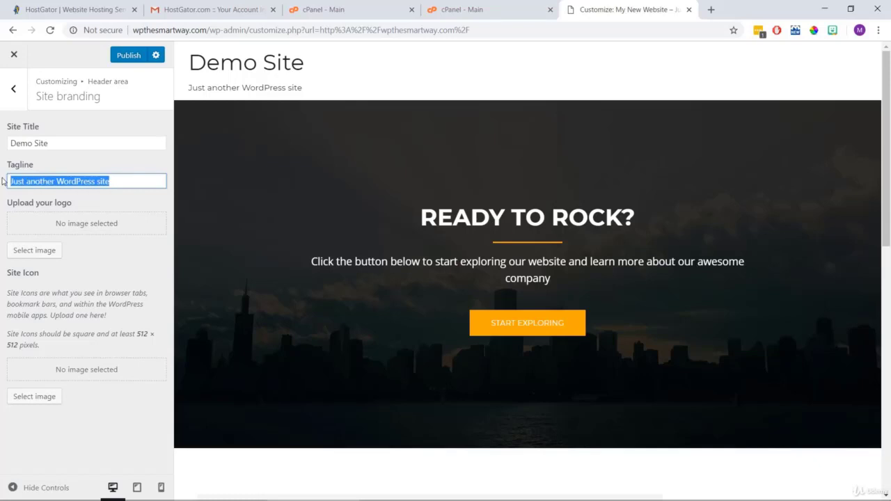
pyautogui.write('Building WordPress with Martie')
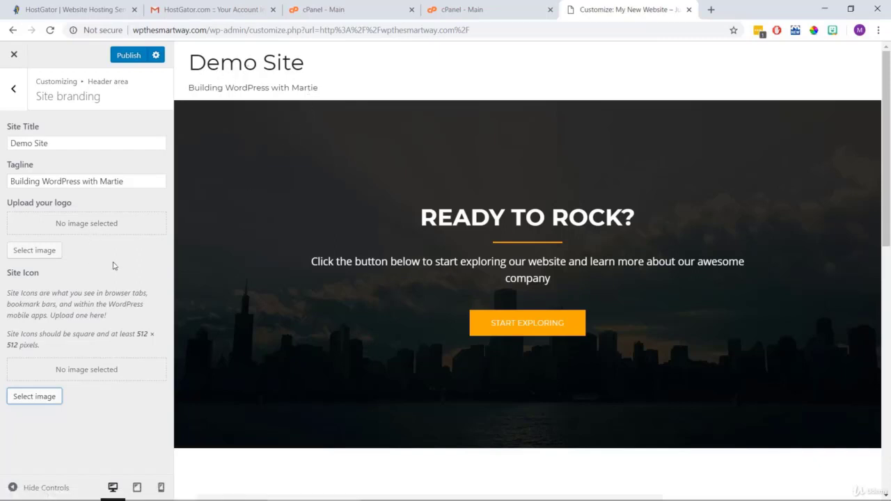
pyautogui.click(47, 254)
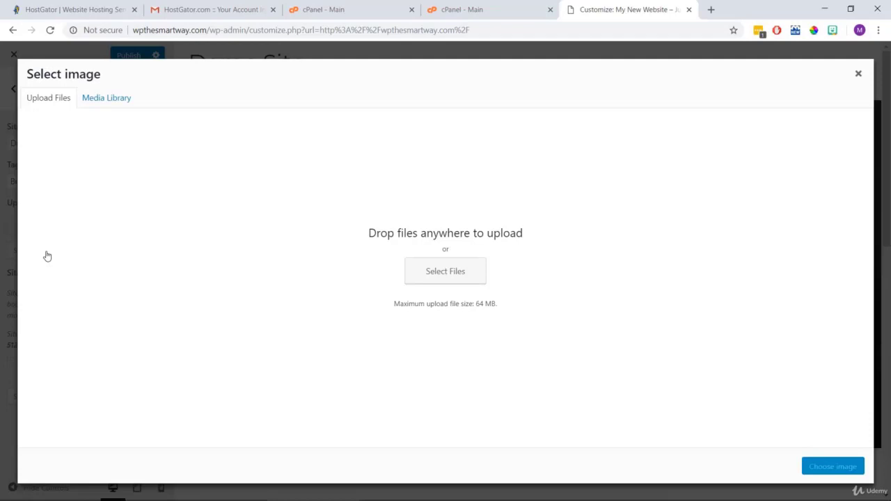
# Upload the 'demo site logo' file from the Desktop and set it as the site logo.
pyautogui.click(439, 276)
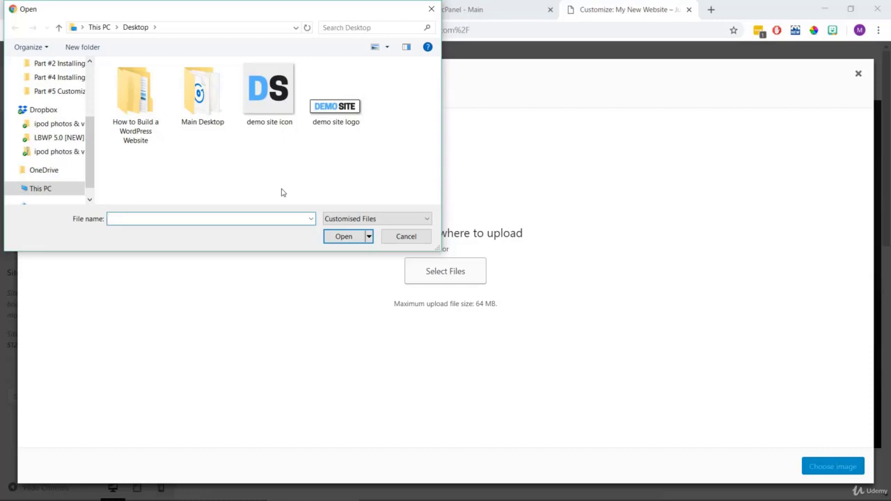
pyautogui.click(334, 117)
pyautogui.click(343, 236)
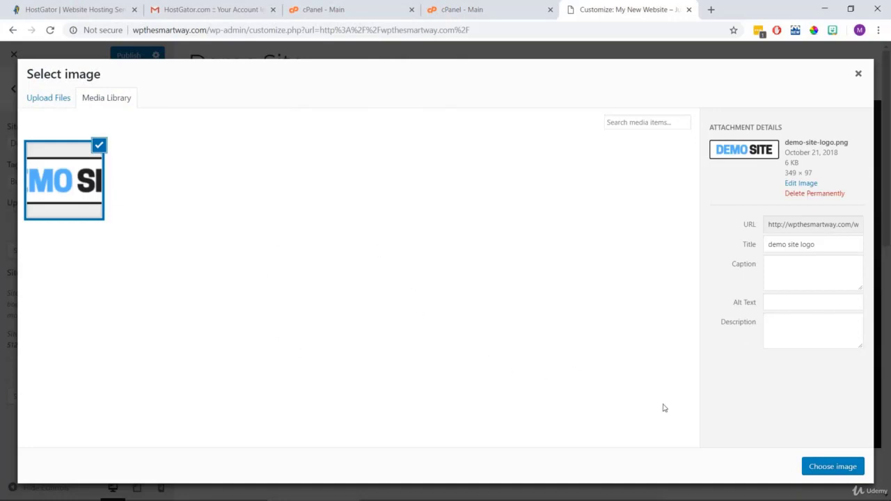
pyautogui.click(832, 466)
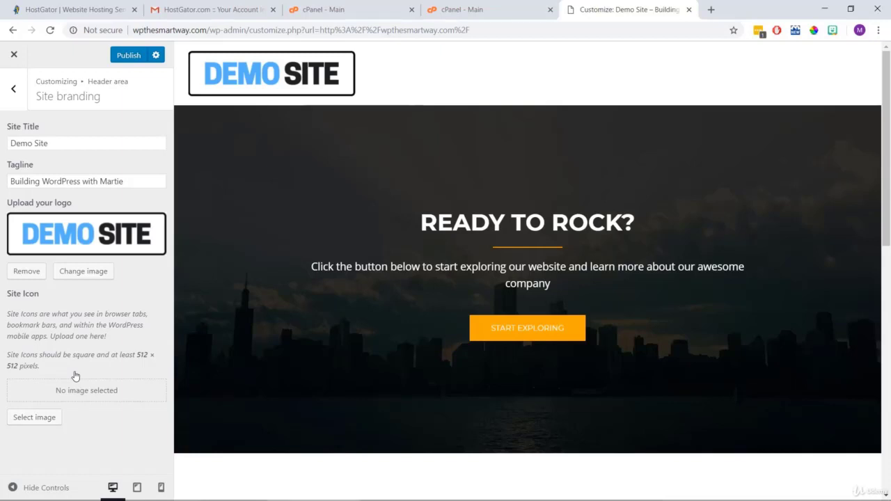
# Upload 'demo site icon' as the site icon and publish the logo and icon changes.
pyautogui.click(33, 420)
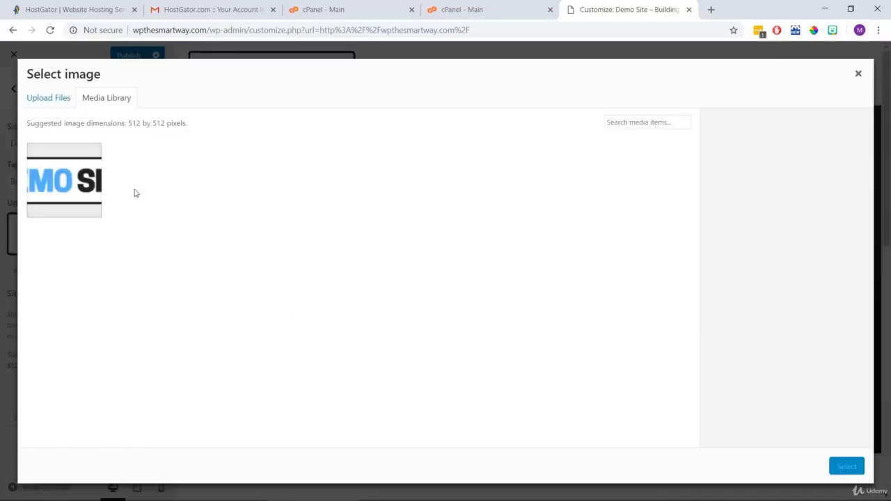
pyautogui.click(56, 103)
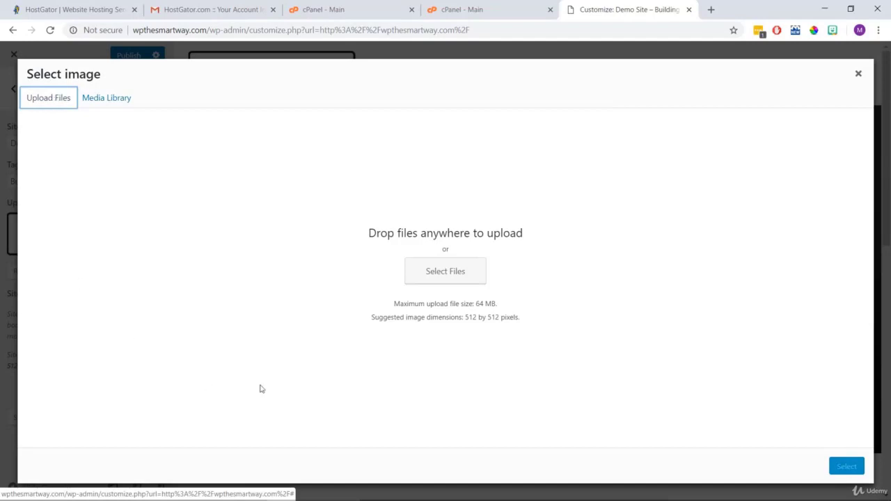
pyautogui.click(448, 275)
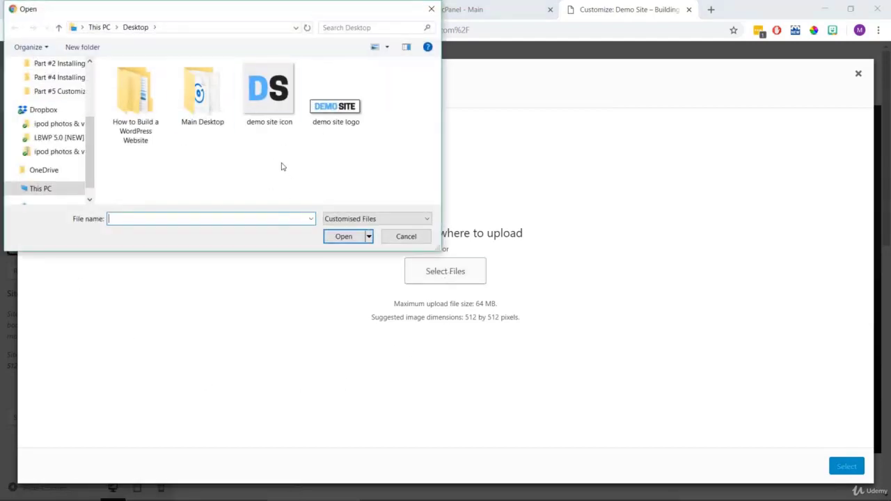
pyautogui.click(269, 94)
pyautogui.click(331, 241)
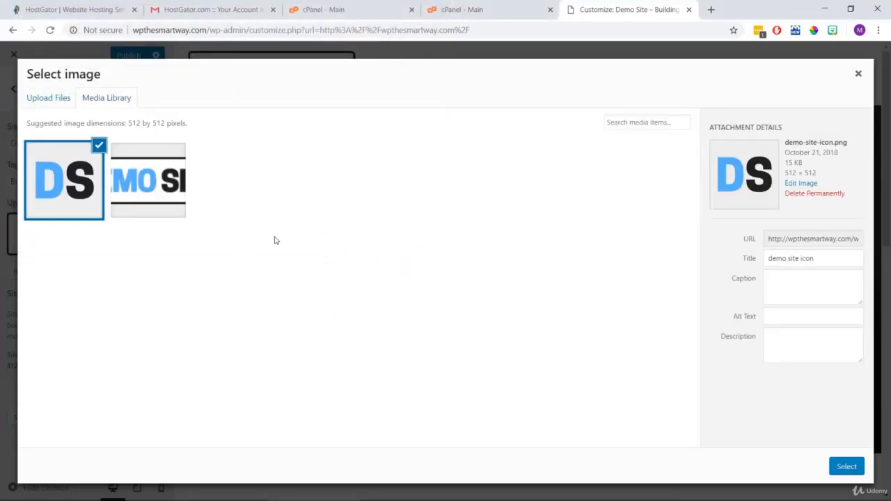
pyautogui.click(855, 471)
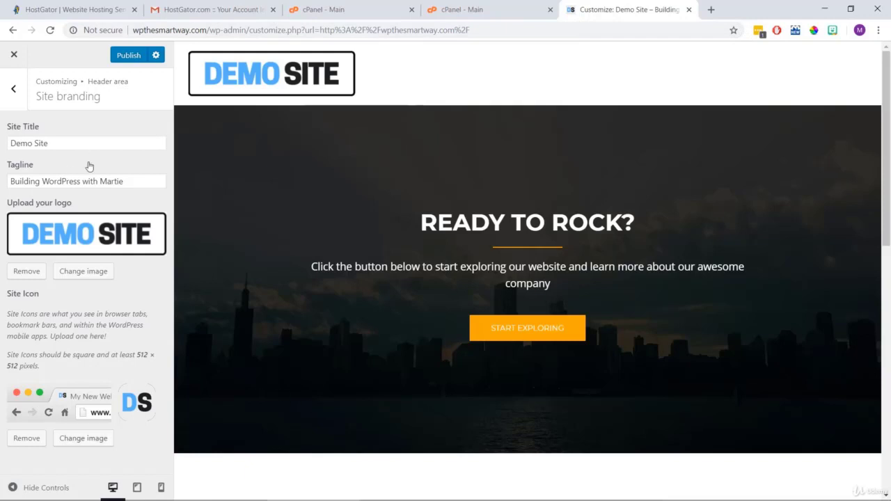
pyautogui.click(128, 56)
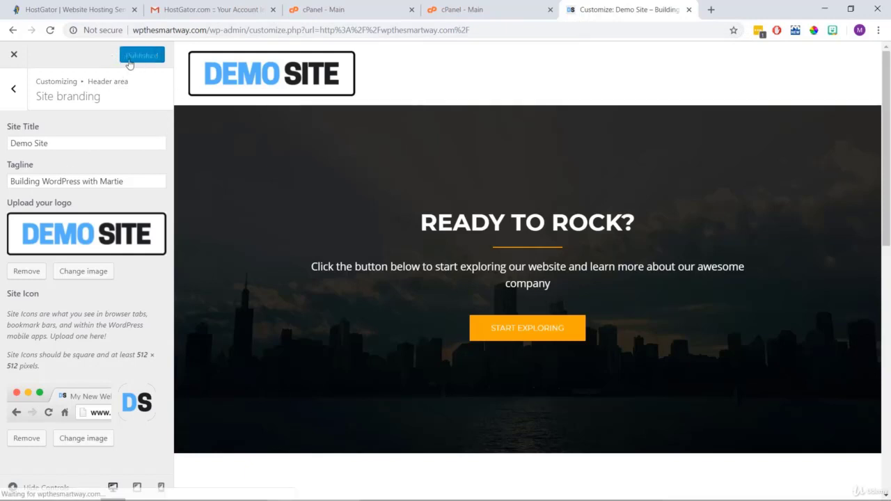
pyautogui.click(14, 89)
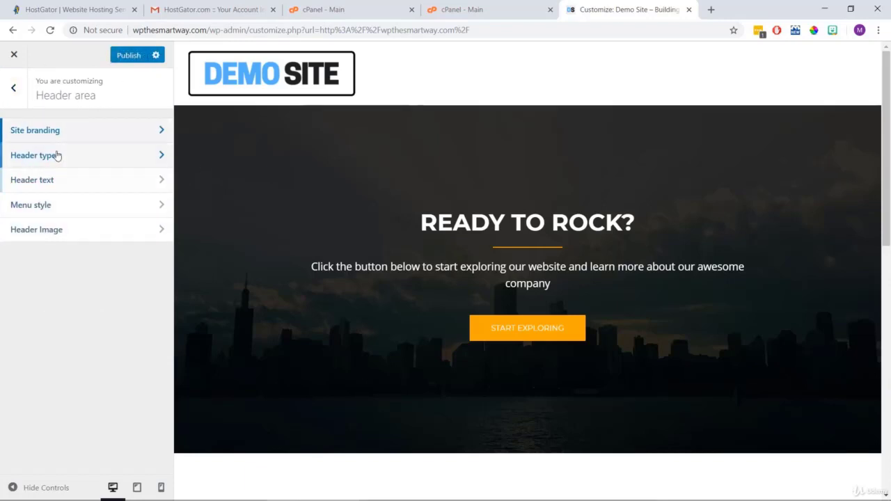
# Set the header type for pages other than the front page to Only menu and publish.
pyautogui.click(89, 160)
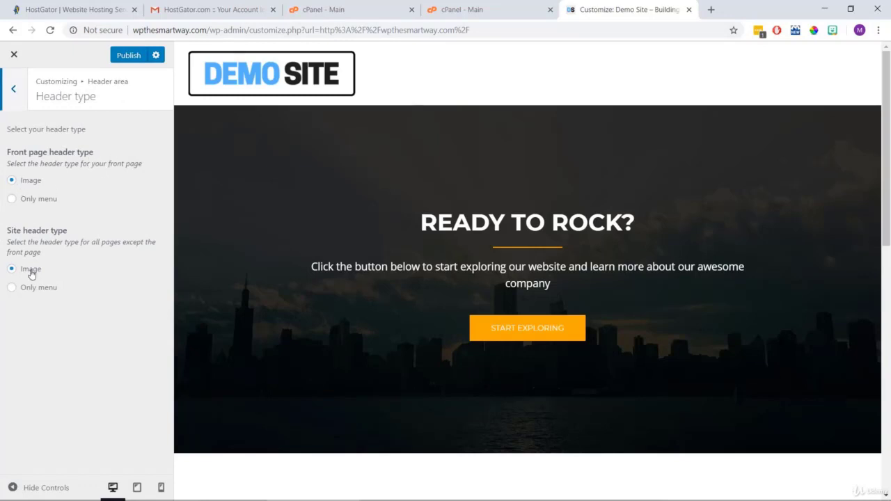
pyautogui.click(14, 288)
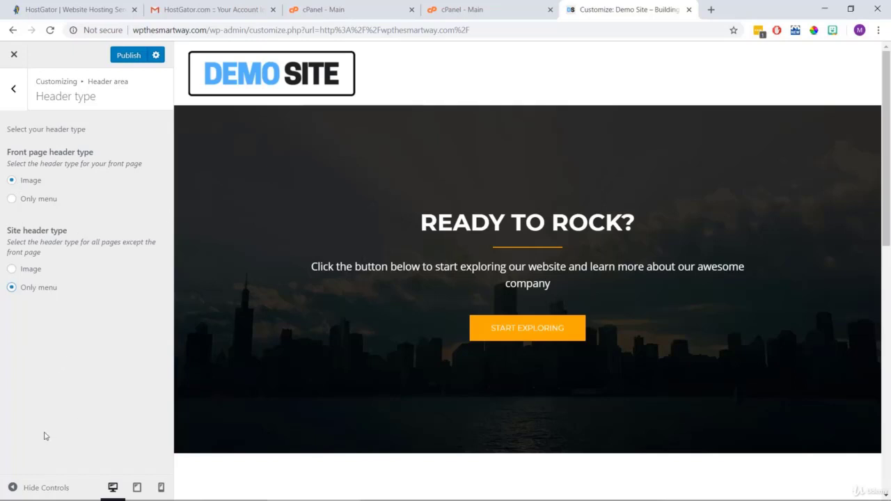
pyautogui.click(124, 57)
pyautogui.click(13, 89)
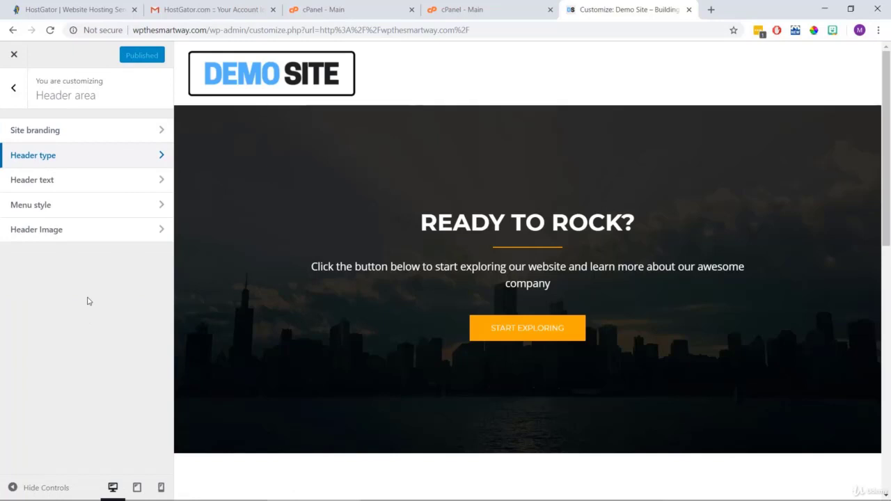
# Change the hero header title from READY TO ROCK? to 'BUILD A WEBSITE?'.
pyautogui.click(75, 182)
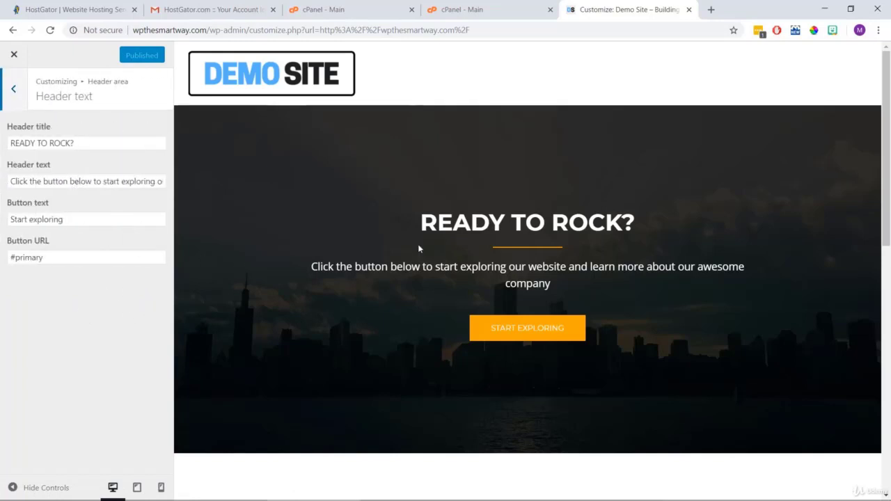
pyautogui.moveTo(638, 220); pyautogui.dragTo(417, 222)
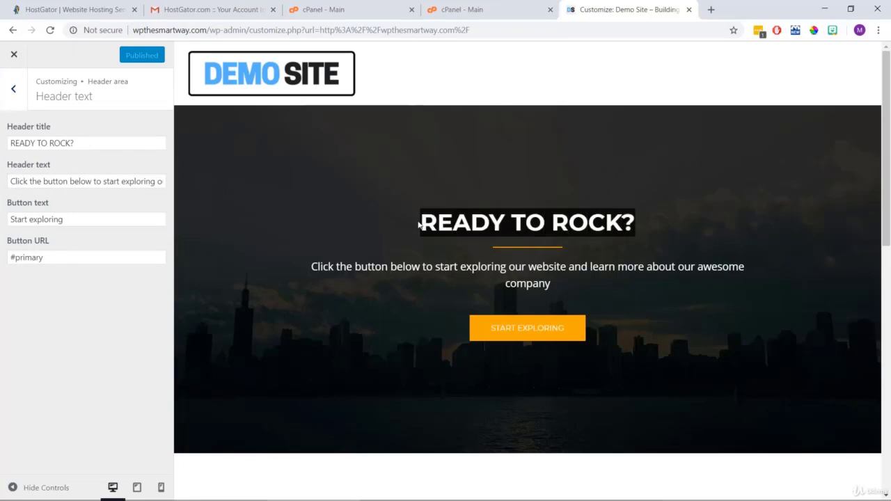
pyautogui.moveTo(567, 284); pyautogui.dragTo(306, 262)
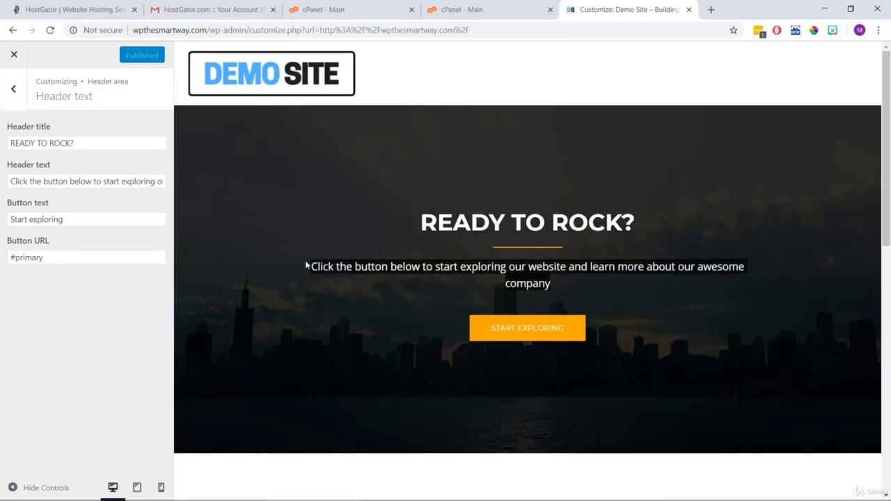
pyautogui.click(305, 257)
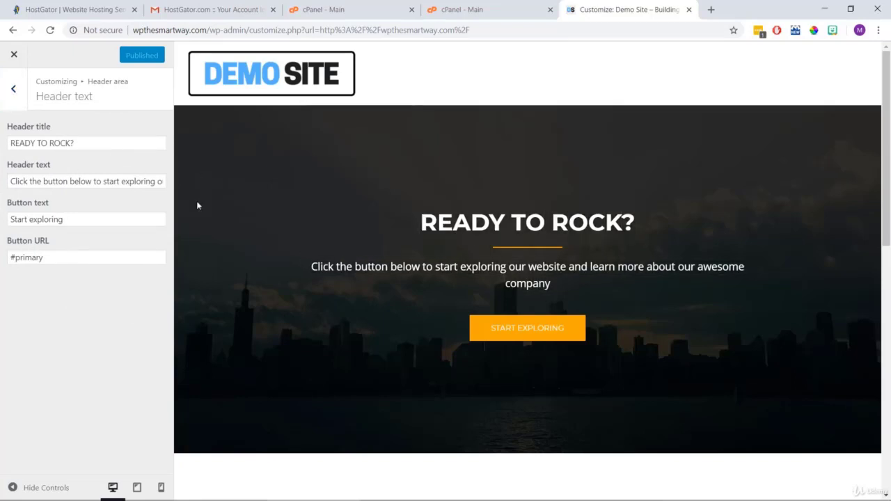
pyautogui.moveTo(645, 222); pyautogui.dragTo(419, 222)
pyautogui.moveTo(75, 143); pyautogui.dragTo(2, 150)
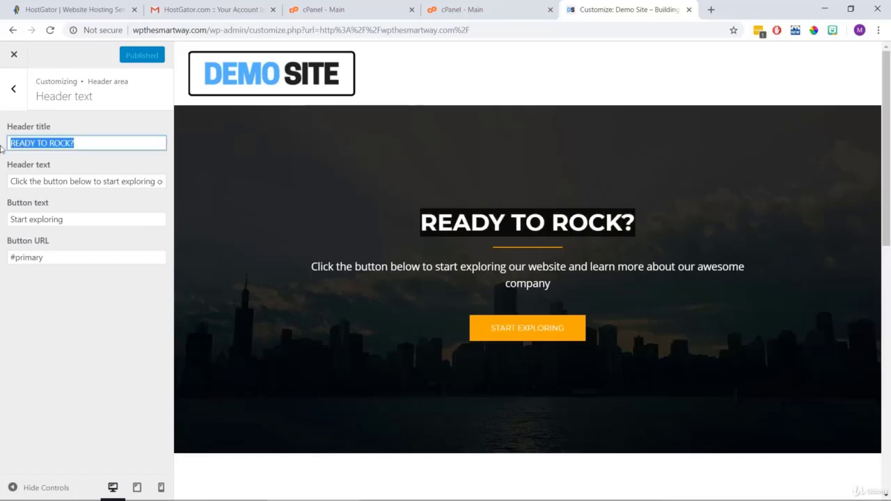
pyautogui.write('BUILD A WEBSITE?')
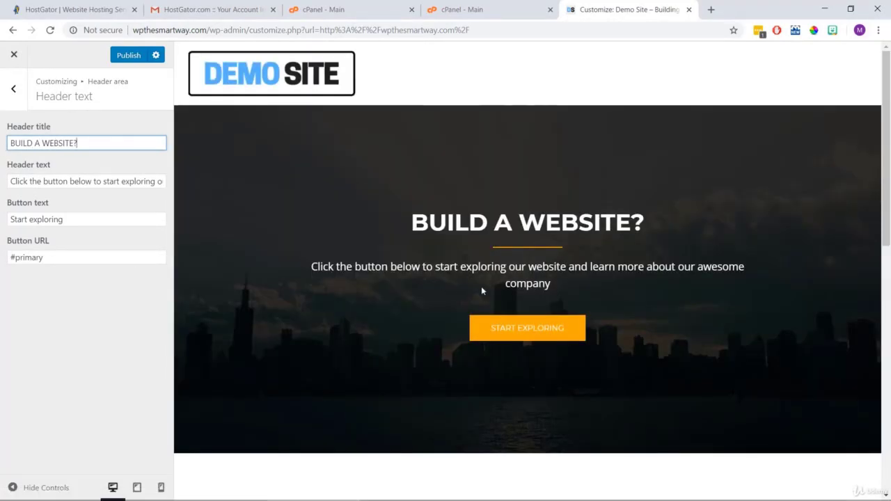
# Replace the header text with 'Learn how to build it yourself with WordPress in less than 60 minutes!'.
pyautogui.moveTo(566, 285); pyautogui.dragTo(278, 242)
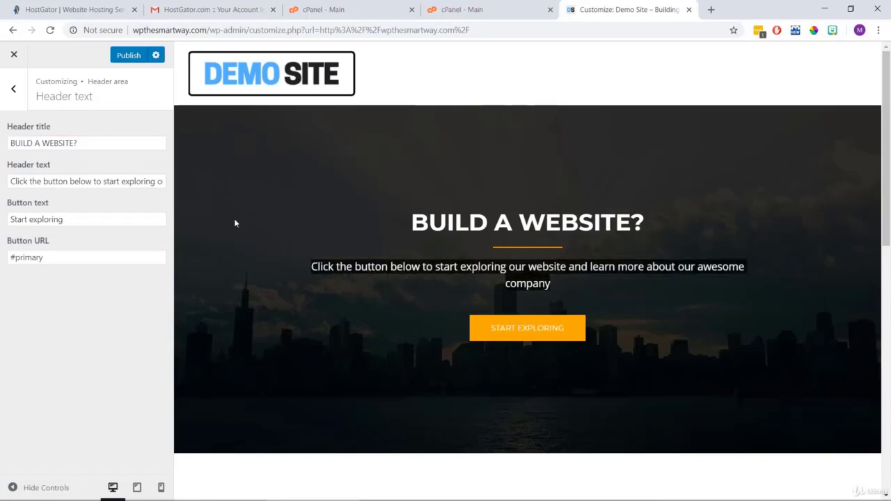
pyautogui.moveTo(51, 165); pyautogui.dragTo(4, 164)
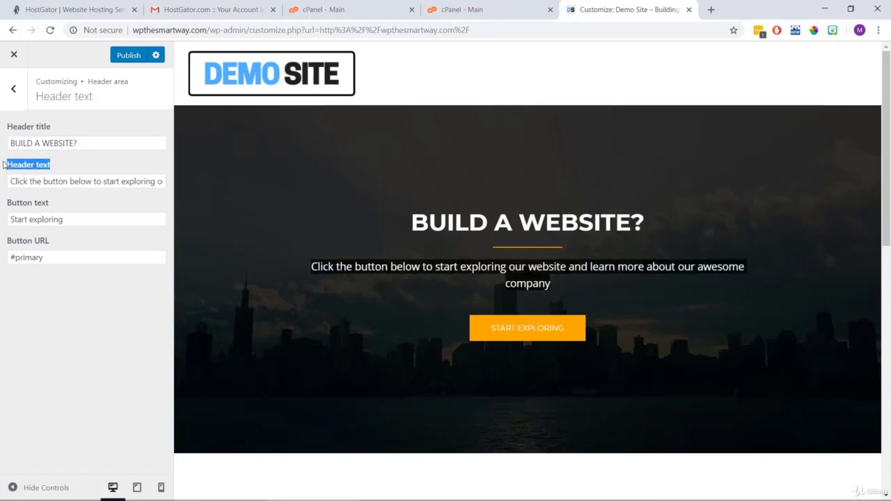
pyautogui.tripleClick(74, 183)
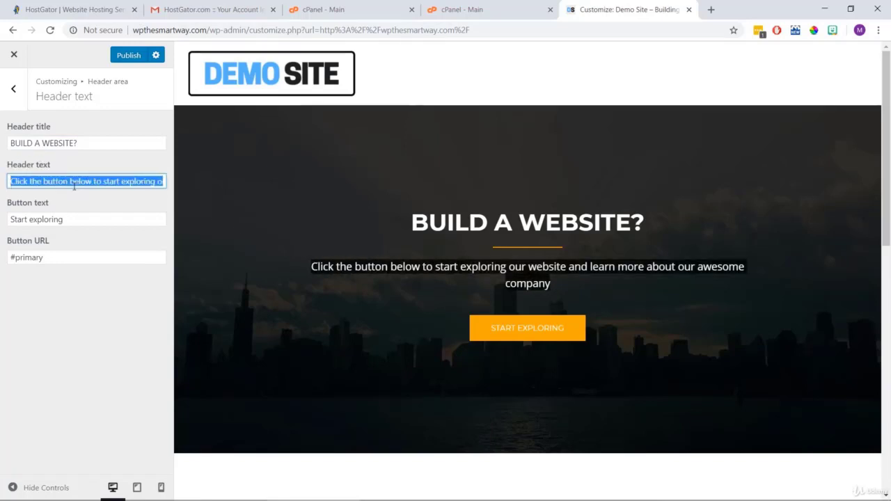
pyautogui.write('Learn how to buil')
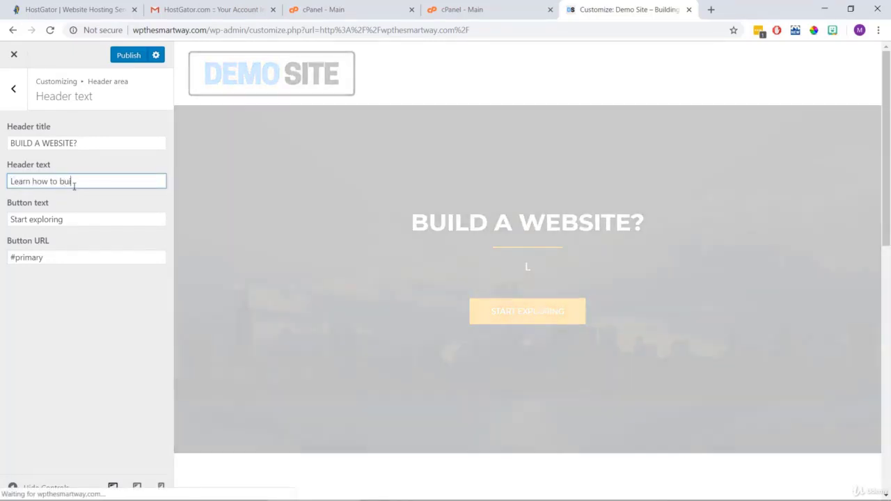
pyautogui.write('d it your')
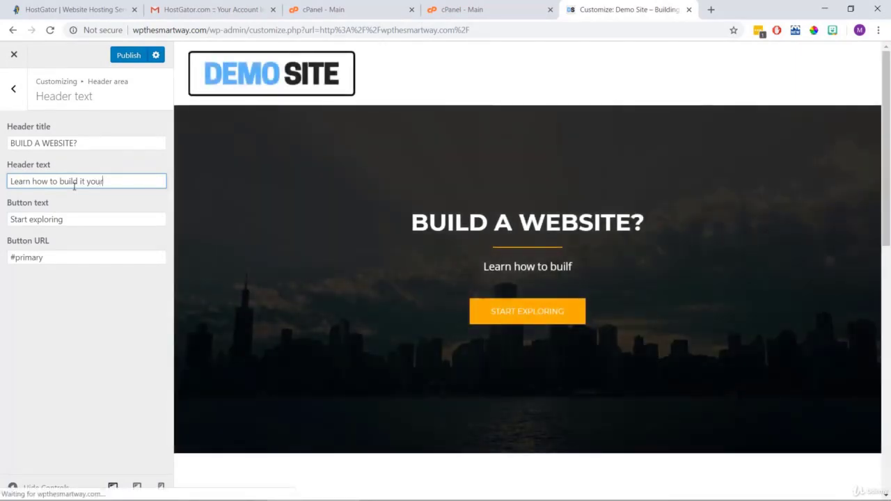
pyautogui.write('self with W')
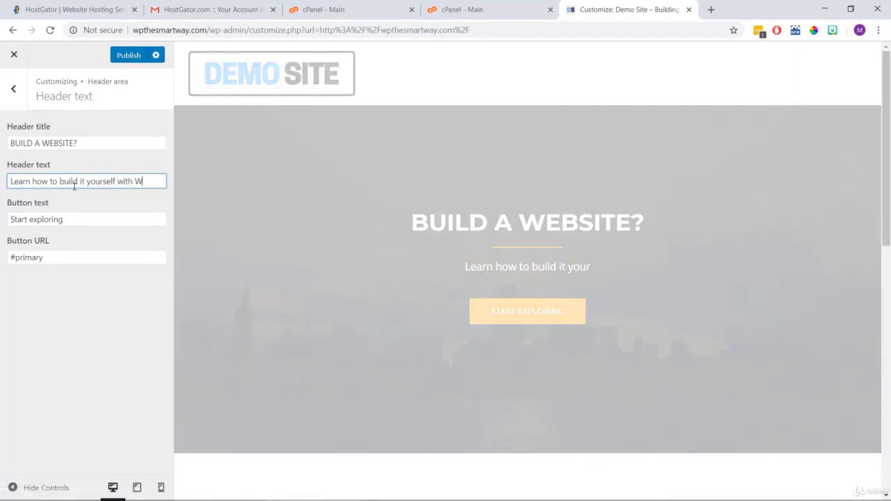
pyautogui.write('ordPress')
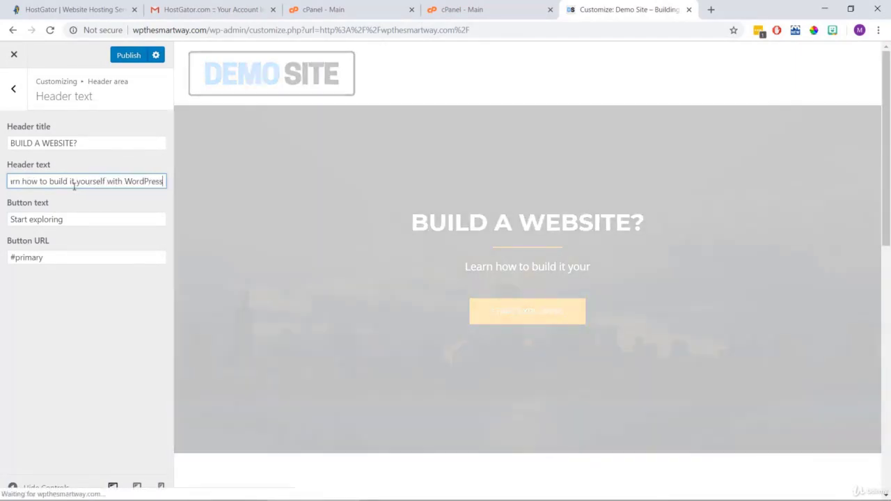
pyautogui.write(' in le')
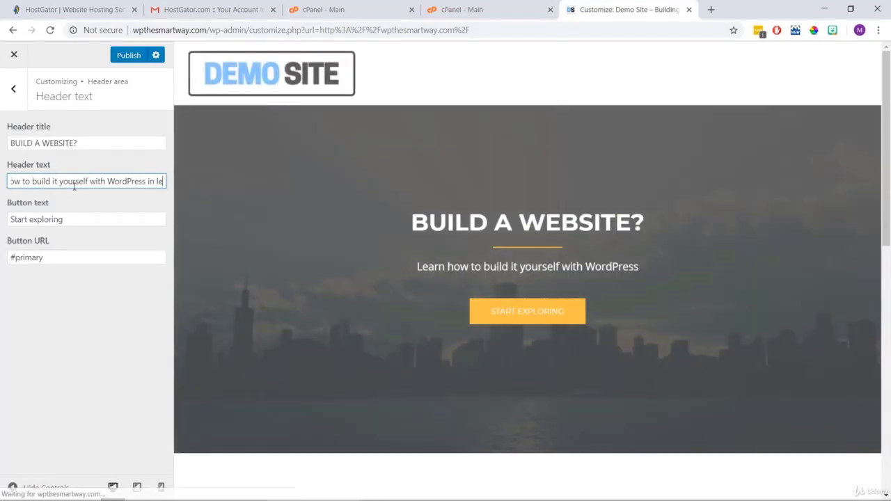
pyautogui.write('ss than 60 minut')
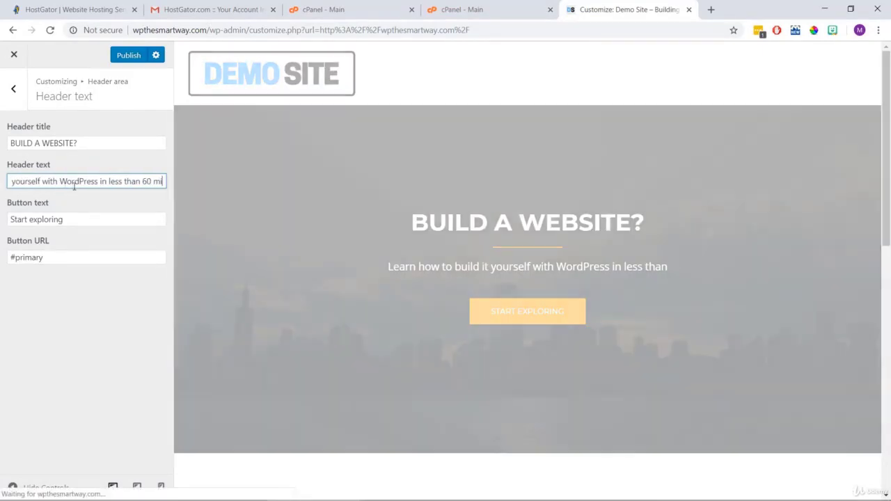
pyautogui.write('es!')
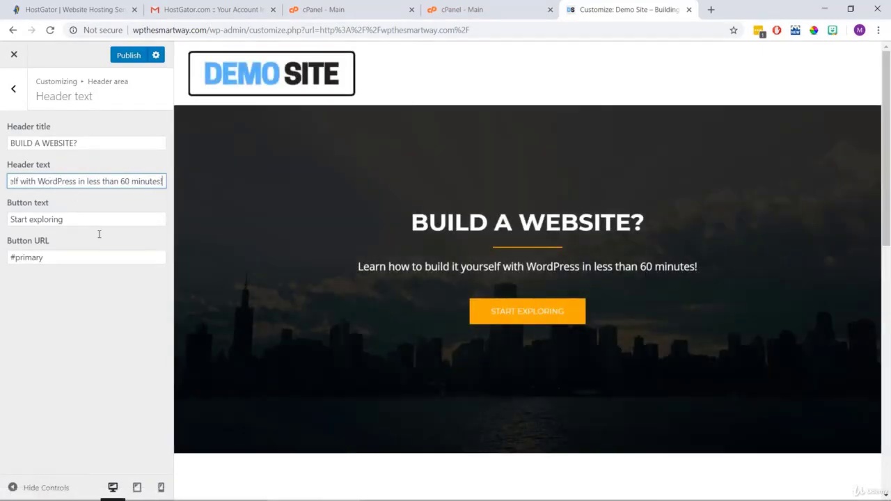
pyautogui.moveTo(709, 268); pyautogui.dragTo(361, 259)
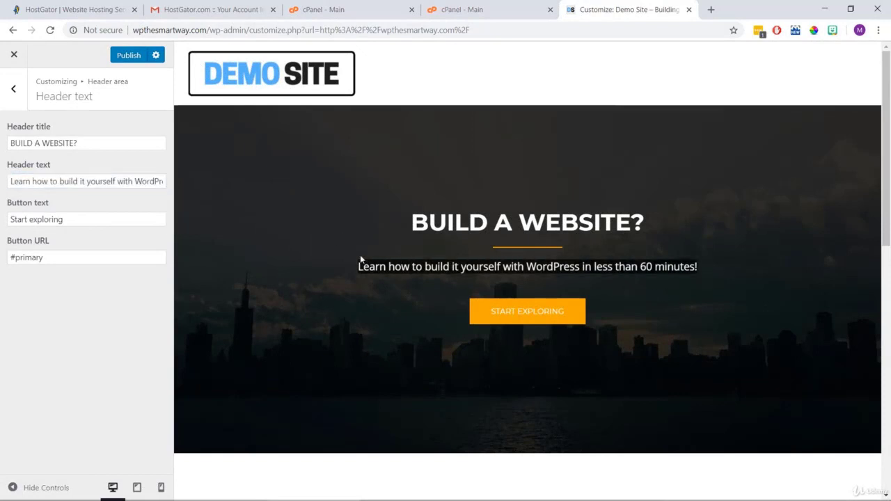
pyautogui.click(310, 267)
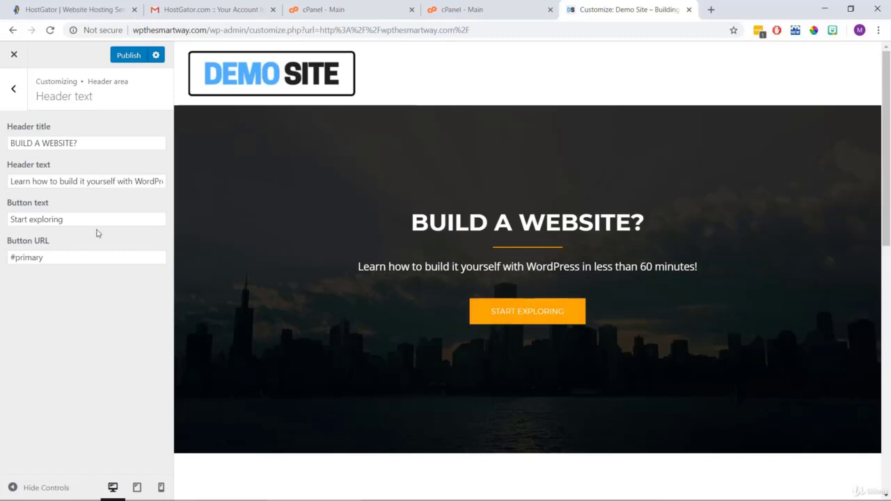
# Change the button text to 'START BUILDING NOW' and publish the header text changes.
pyautogui.moveTo(97, 221); pyautogui.dragTo(1, 194)
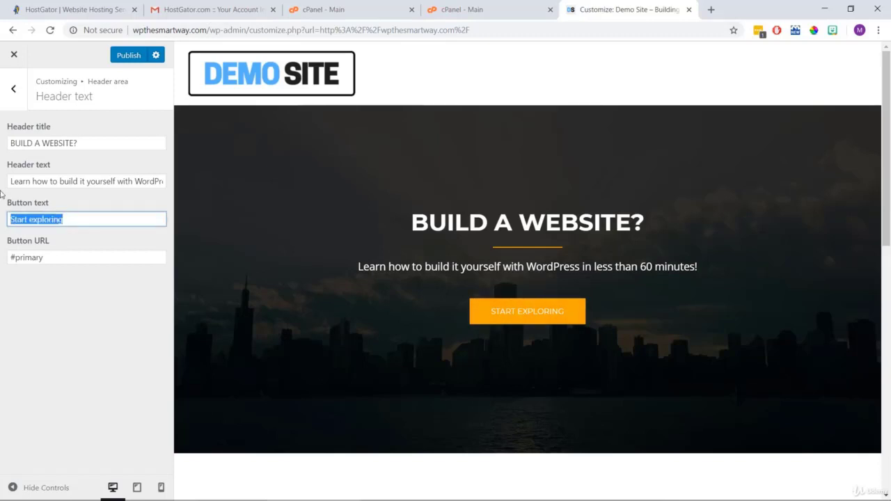
pyautogui.write('START BUILDING NOW')
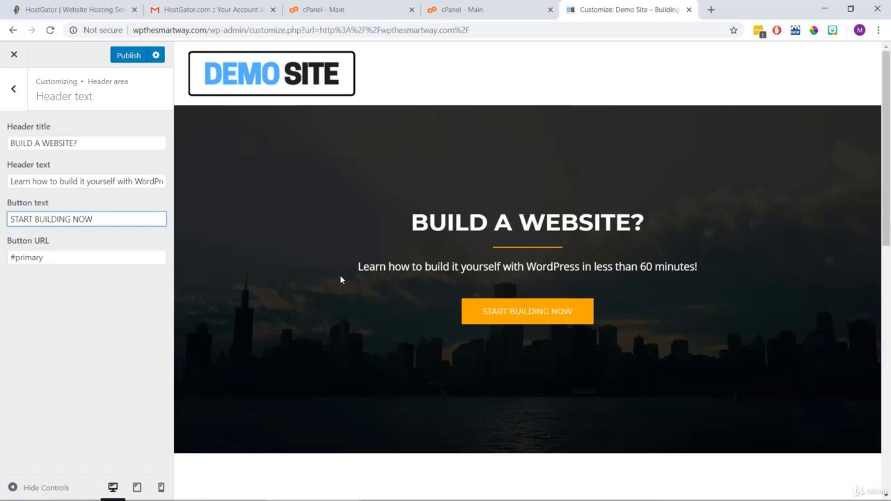
pyautogui.click(140, 57)
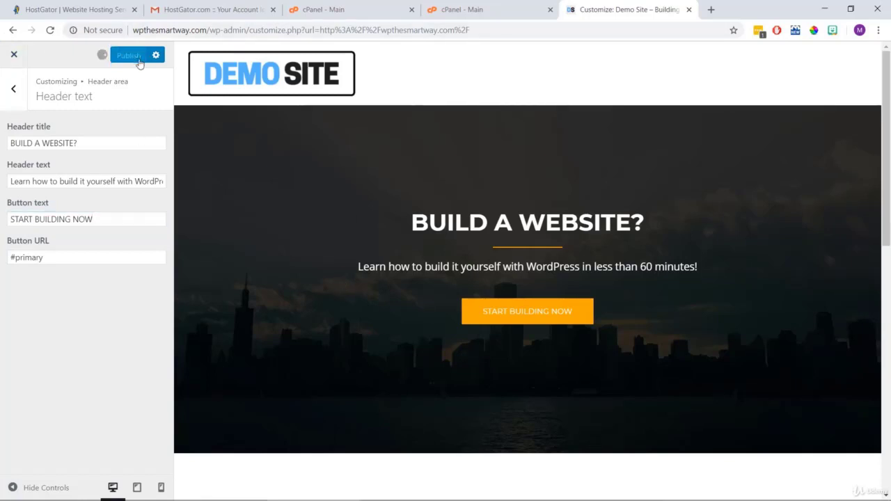
pyautogui.click(20, 95)
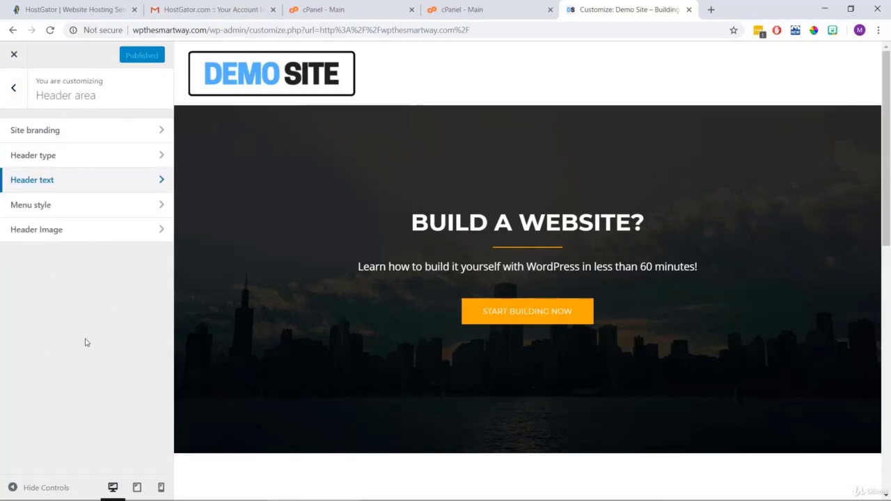
# Set the header menu to Static instead of sticky, preview the menu layouts, and publish.
pyautogui.click(74, 209)
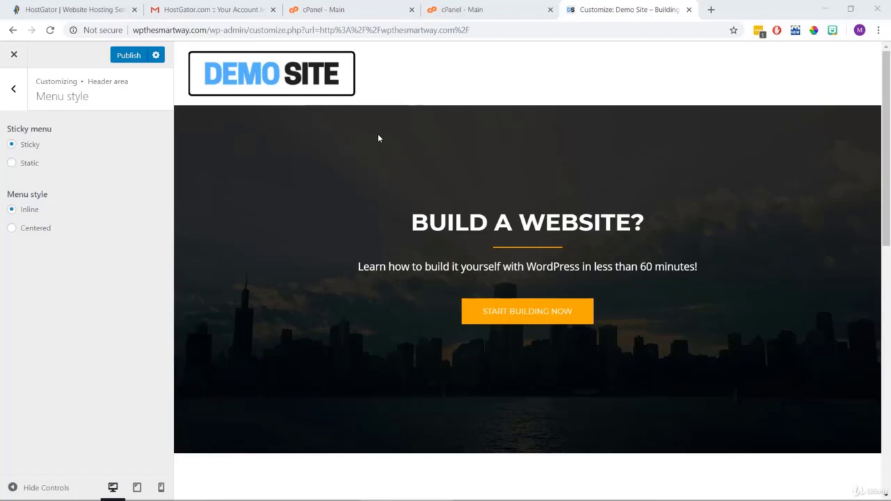
pyautogui.scroll(-5, 378, 136)
pyautogui.scroll(-3, 377, 137)
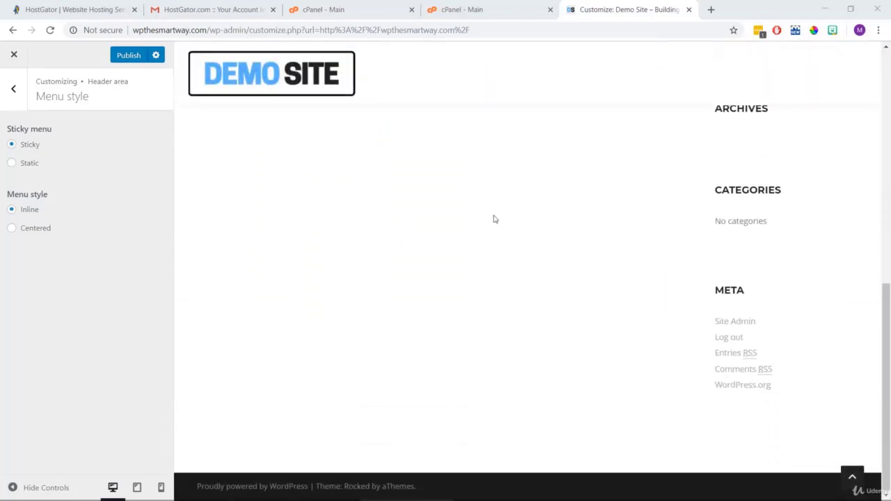
pyautogui.click(418, 181)
pyautogui.scroll(8, 273, 240)
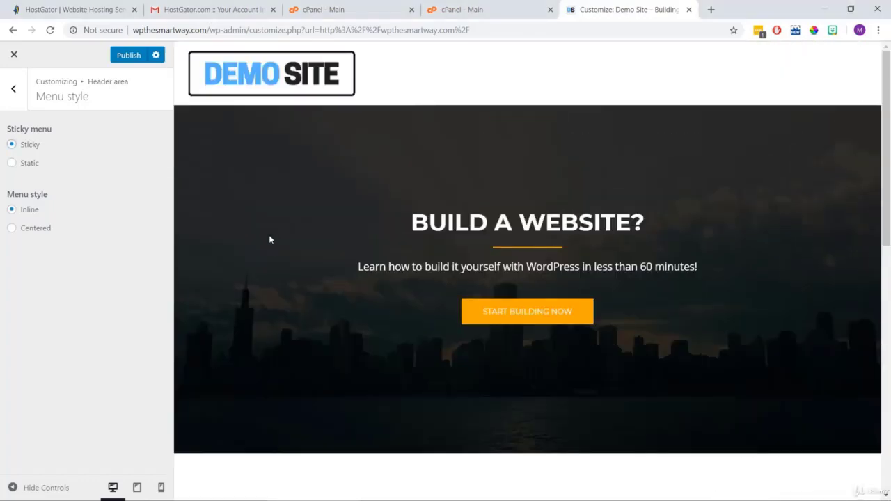
pyautogui.click(12, 163)
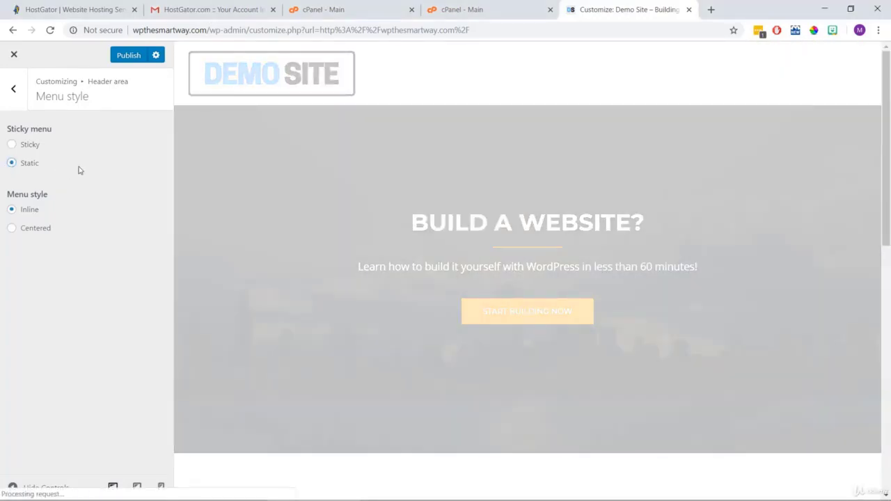
pyautogui.scroll(-8, 326, 196)
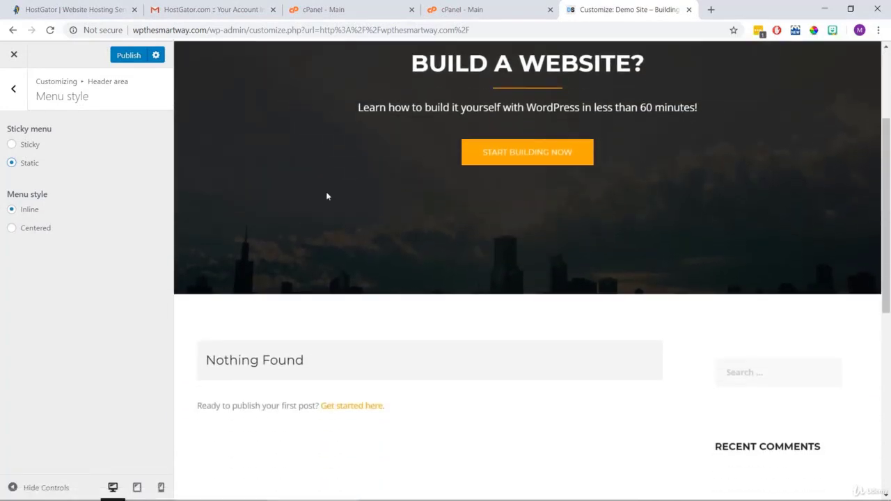
pyautogui.scroll(-2, 326, 196)
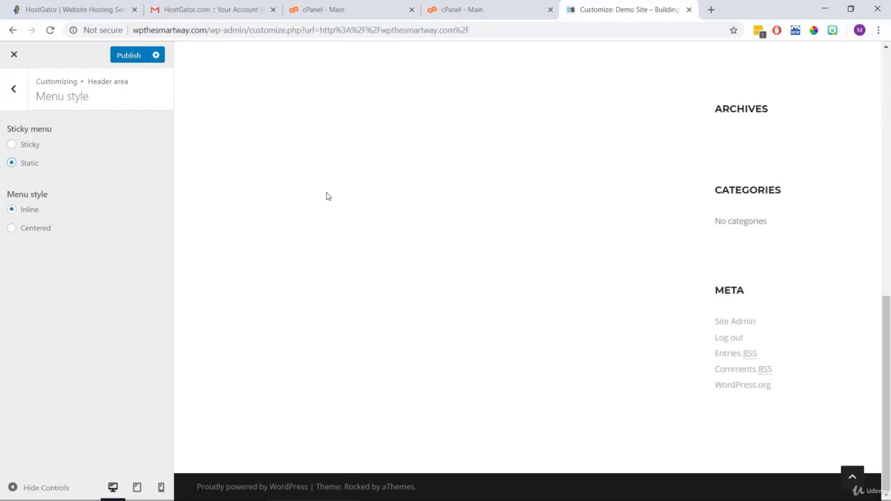
pyautogui.scroll(10, 327, 196)
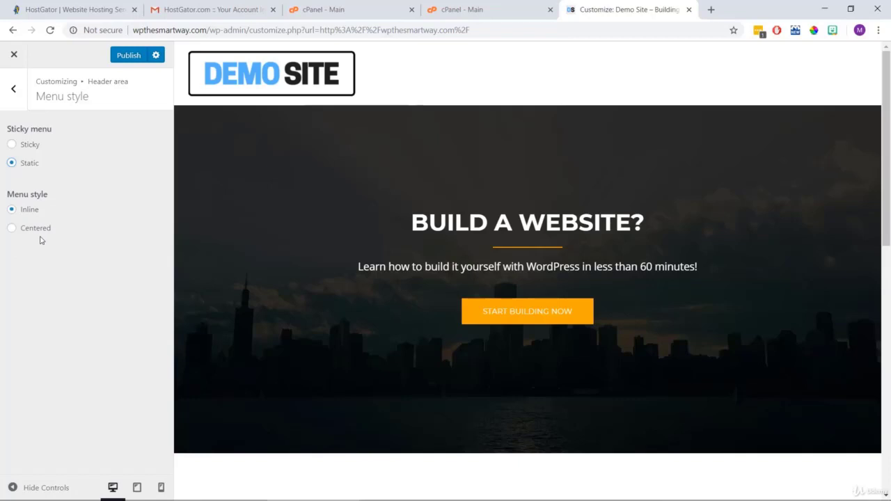
pyautogui.click(12, 230)
pyautogui.click(133, 57)
pyautogui.click(12, 92)
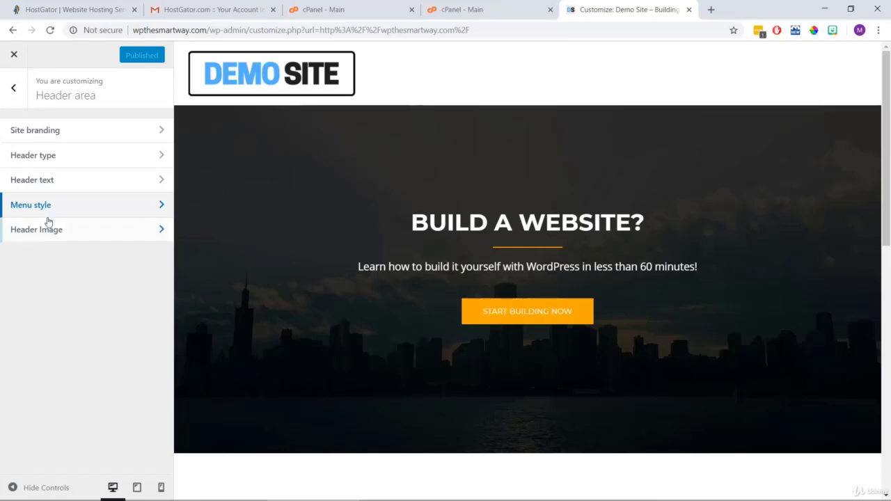
# Upload 'call to action banner image' as the header image, skipping the crop.
pyautogui.click(85, 235)
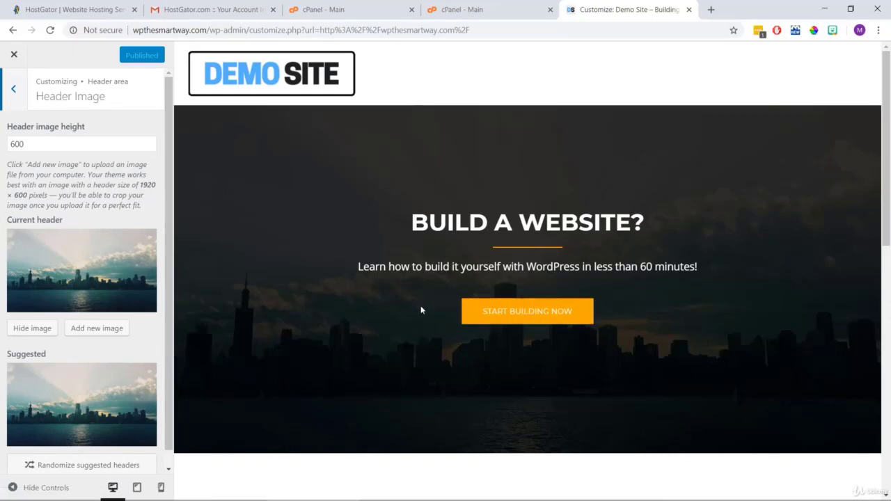
pyautogui.click(105, 332)
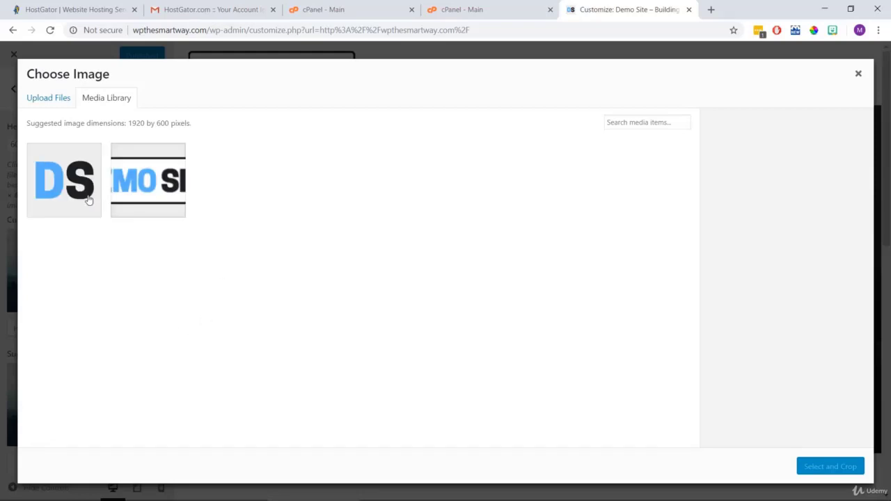
pyautogui.click(55, 99)
pyautogui.click(432, 278)
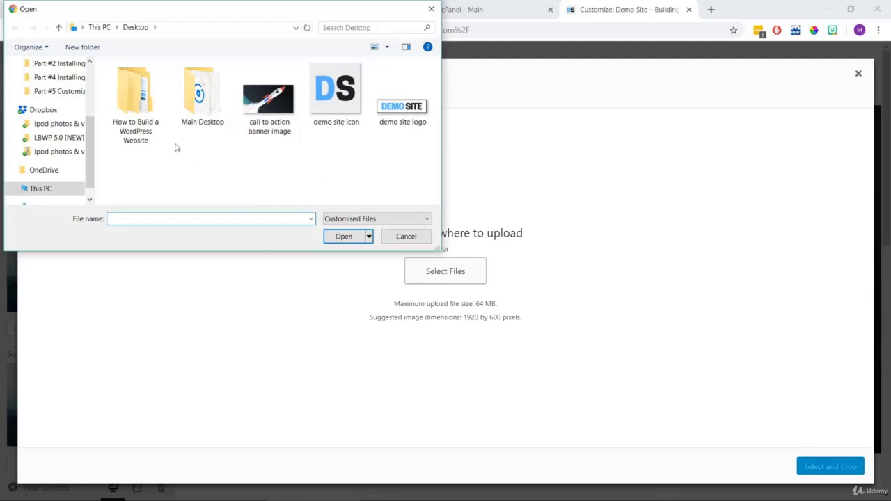
pyautogui.click(263, 104)
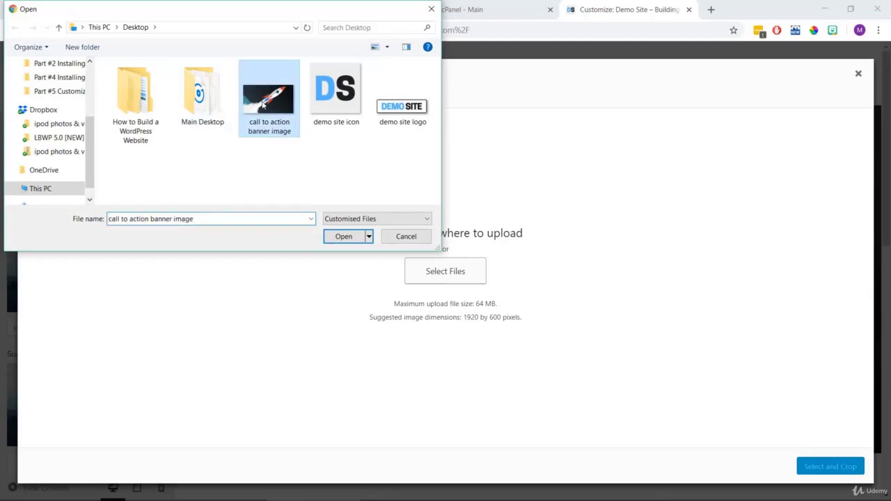
pyautogui.click(343, 237)
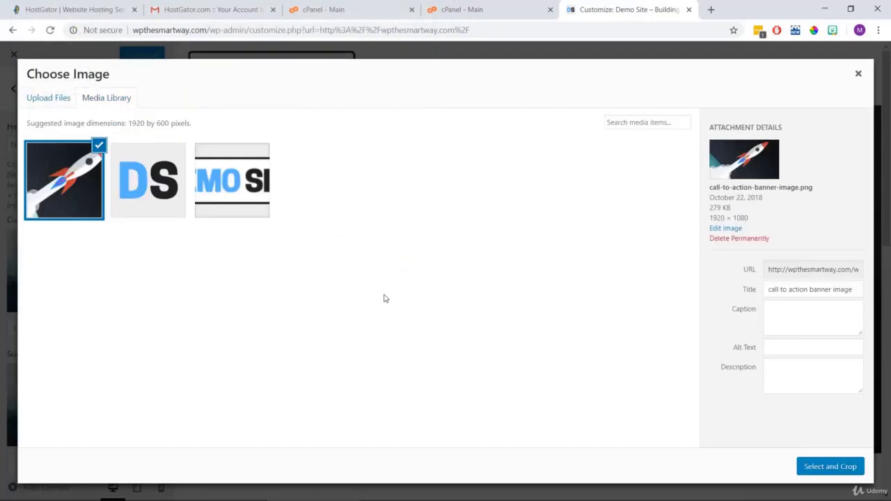
pyautogui.click(838, 467)
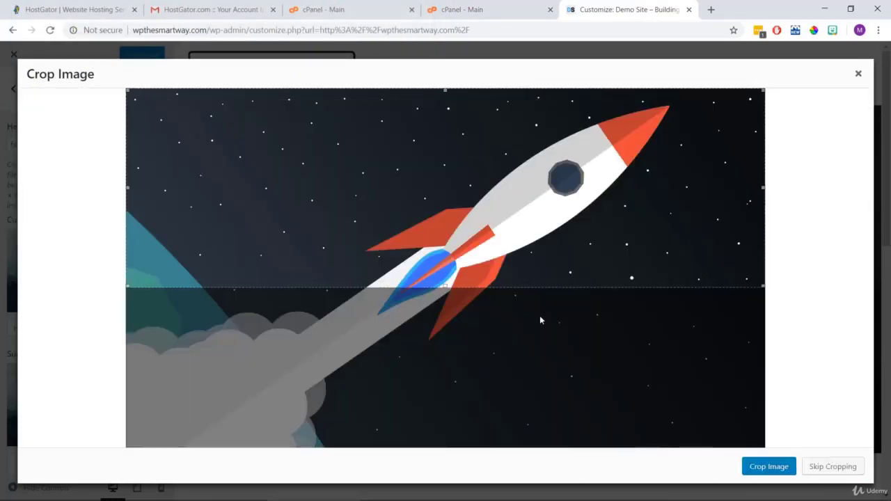
pyautogui.moveTo(443, 291); pyautogui.dragTo(445, 370)
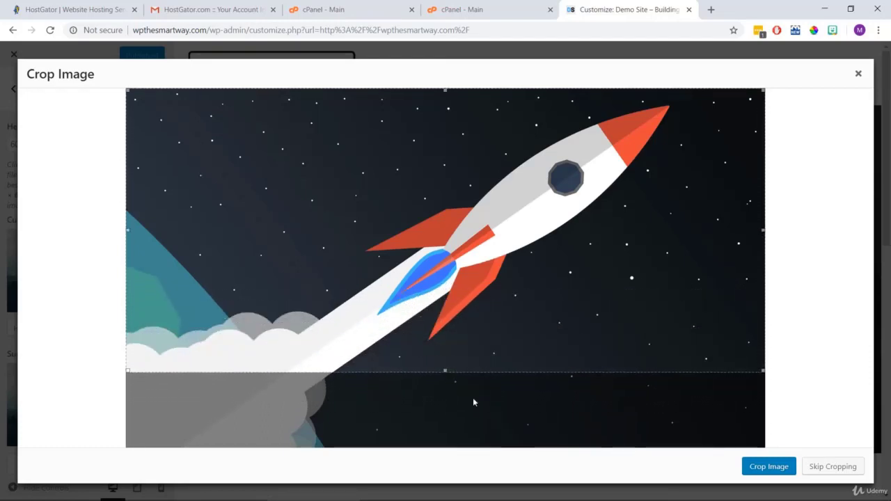
pyautogui.click(831, 468)
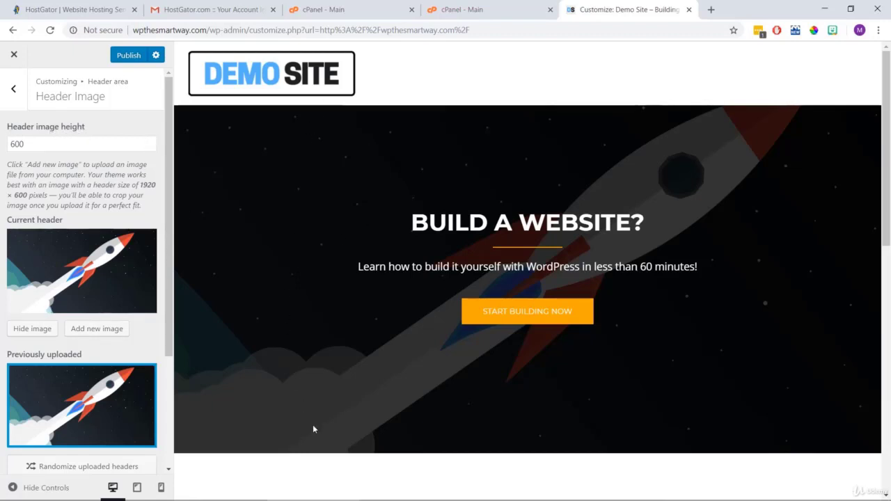
# Set the header image height to 600, publish it, and return to the main Customizer menu.
pyautogui.moveTo(34, 144); pyautogui.dragTo(5, 143)
pyautogui.write('40')
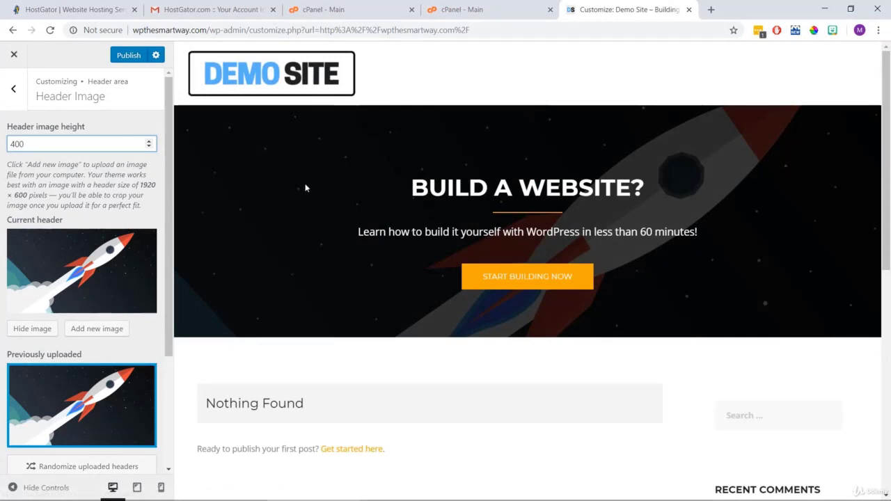
pyautogui.click(83, 205)
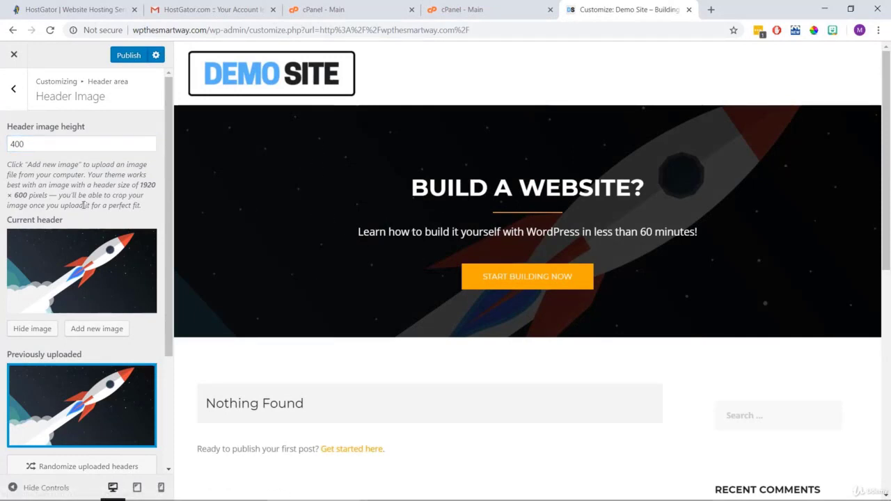
pyautogui.click(10, 144)
pyautogui.write('6')
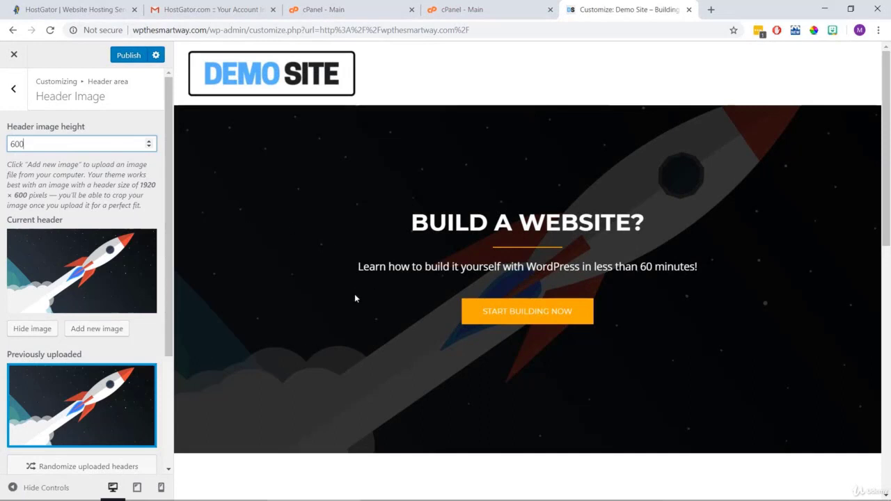
pyautogui.click(126, 56)
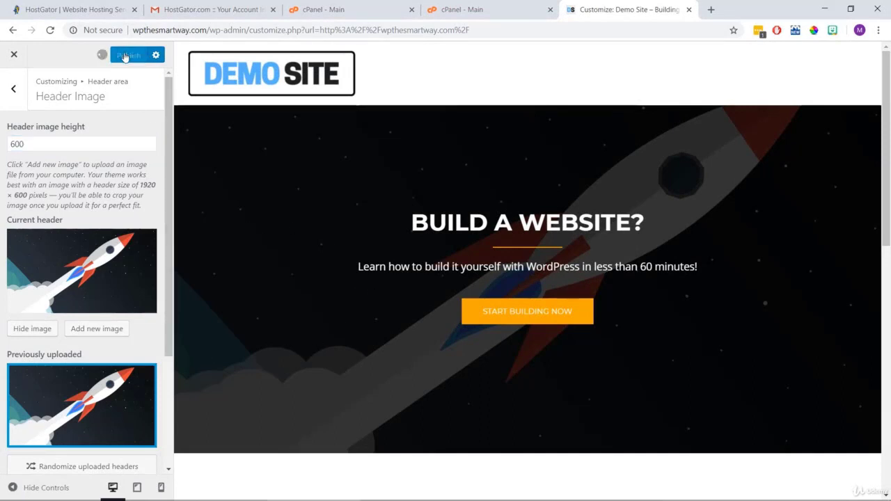
pyautogui.click(14, 91)
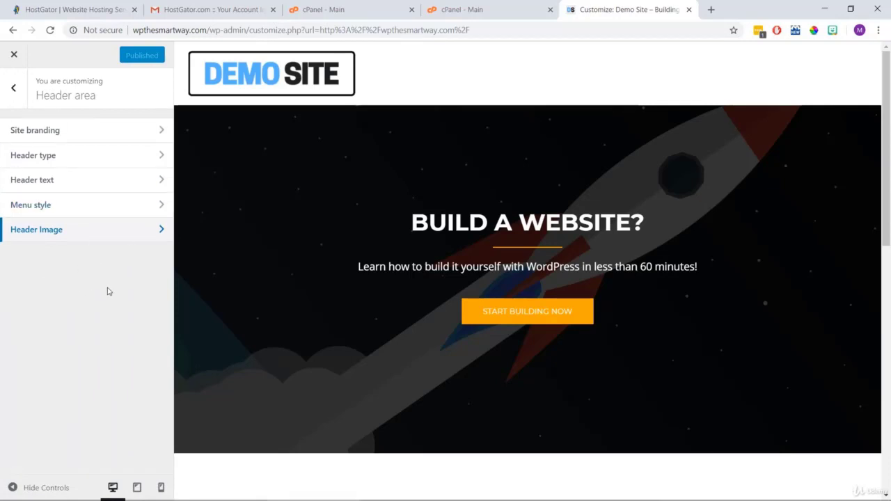
pyautogui.click(14, 88)
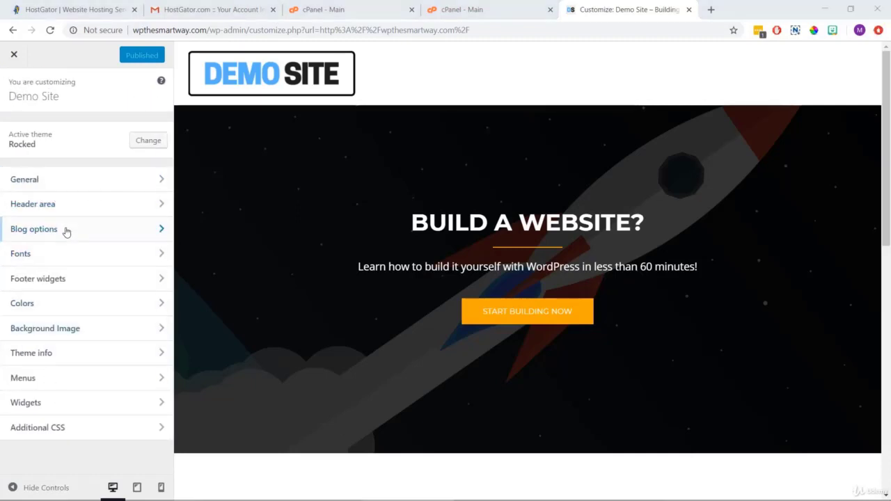
pyautogui.click(109, 231)
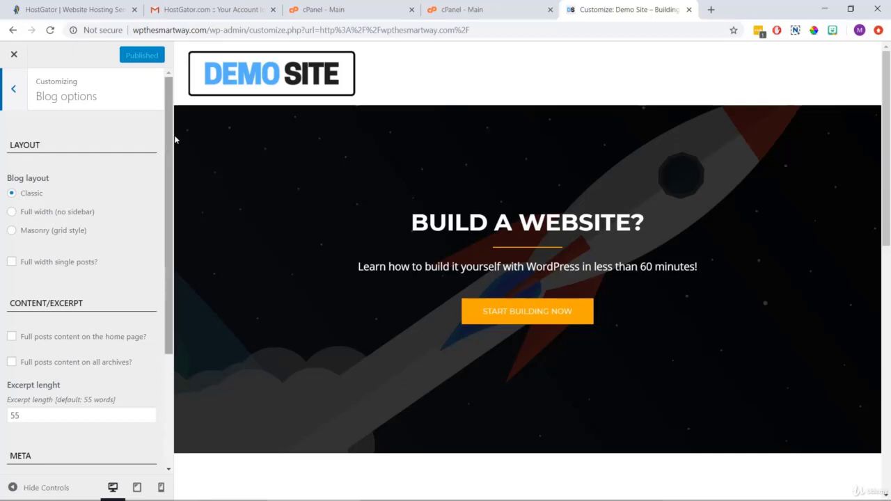
pyautogui.scroll(-2, 172, 170)
pyautogui.scroll(-4, 171, 169)
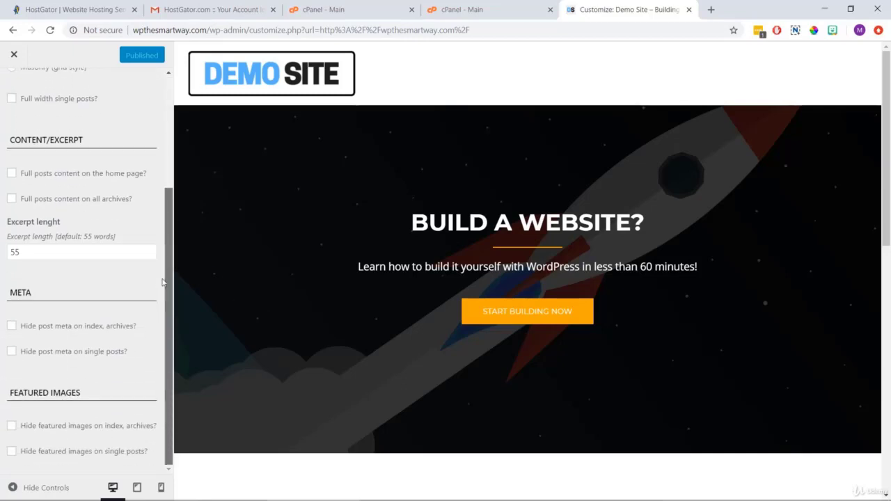
pyautogui.scroll(5, 163, 269)
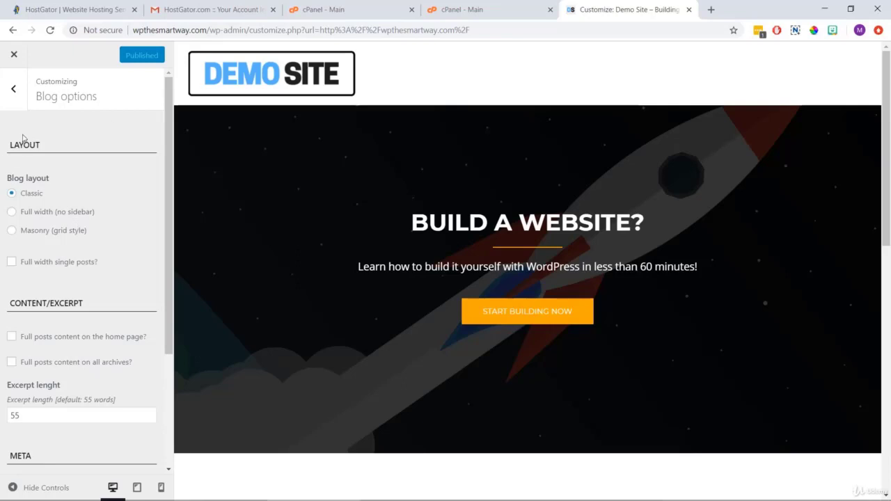
pyautogui.click(11, 89)
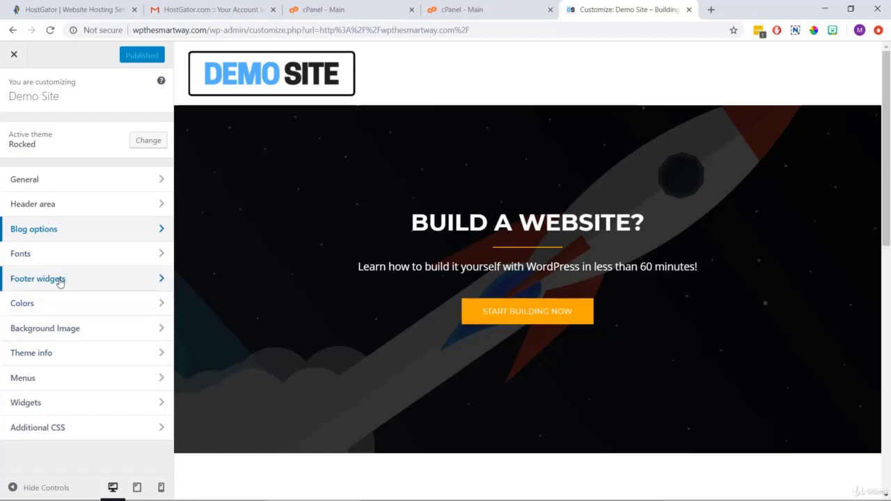
# Open Colors and pick the blue #1e73be swatch for the primary color.
pyautogui.click(51, 304)
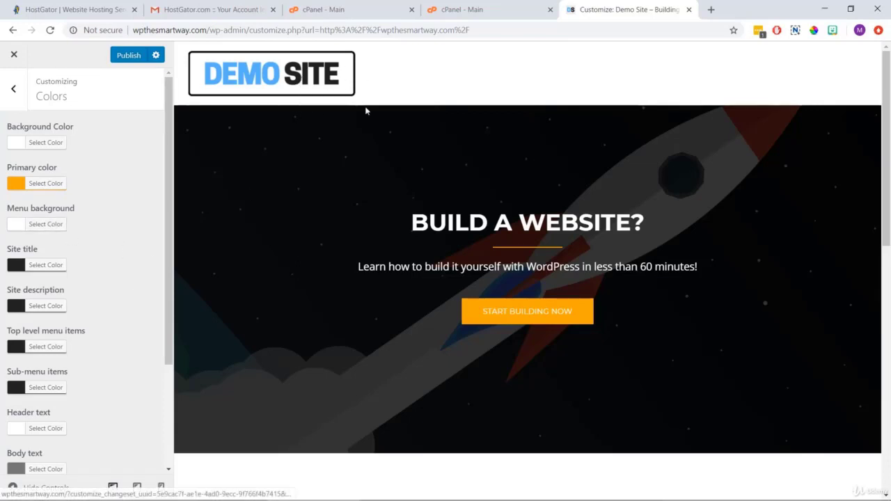
pyautogui.moveTo(71, 126); pyautogui.dragTo(3, 131)
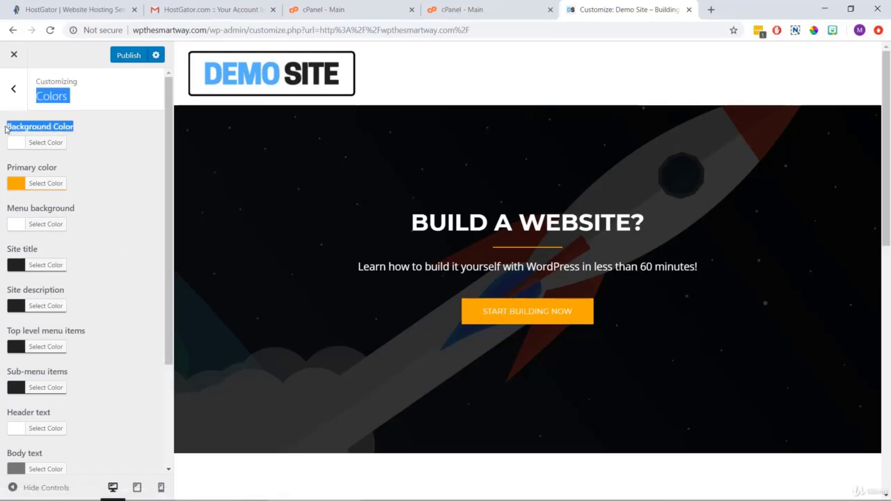
pyautogui.click(138, 142)
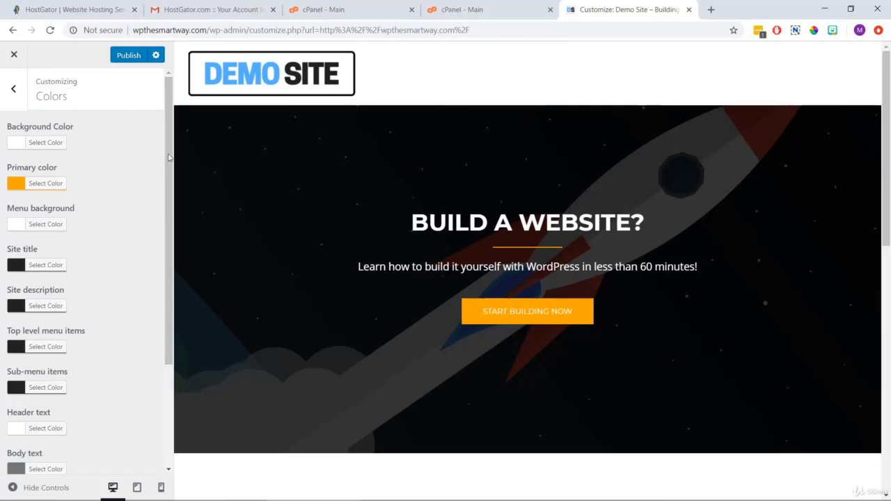
pyautogui.moveTo(170, 156)
pyautogui.mouseDown()
pyautogui.moveTo(176, 260)
pyautogui.moveTo(185, 182)
pyautogui.moveTo(177, 143)
pyautogui.mouseUp()
pyautogui.click(45, 185)
pyautogui.moveTo(21, 231); pyautogui.dragTo(72, 248)
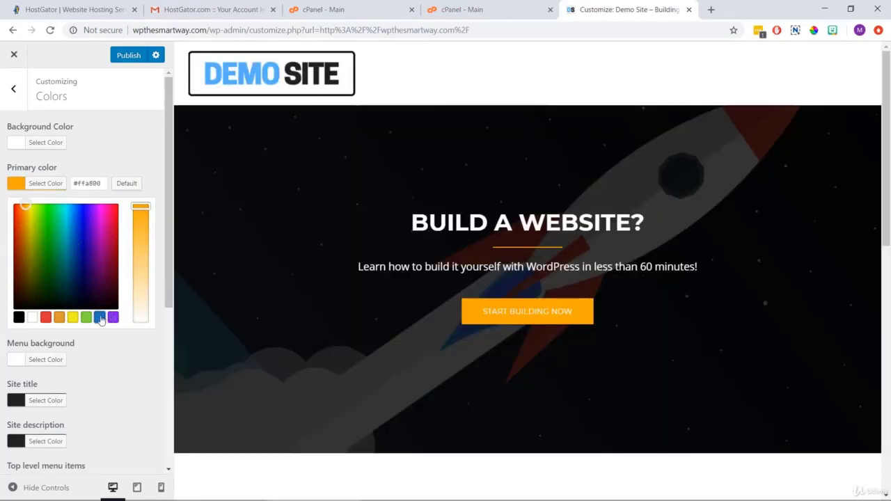
pyautogui.click(99, 318)
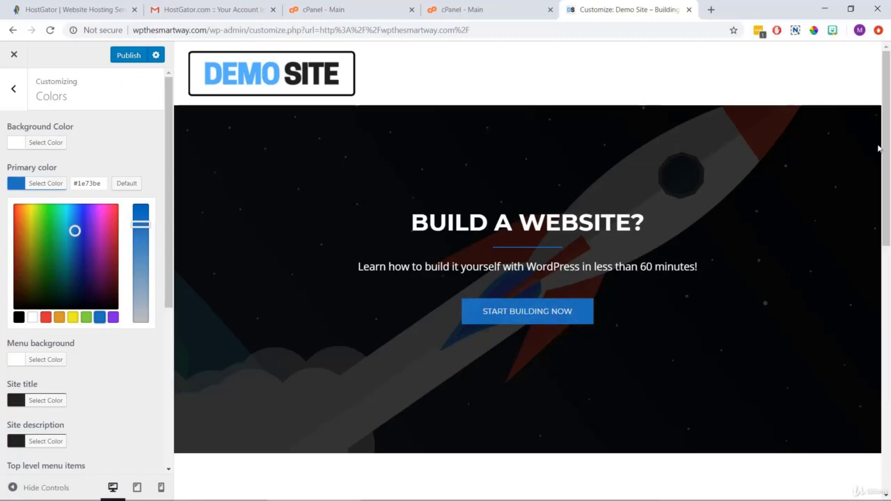
# Reset the primary color, reapply blue #1e73be, and publish it.
pyautogui.moveTo(889, 97); pyautogui.dragTo(854, 249)
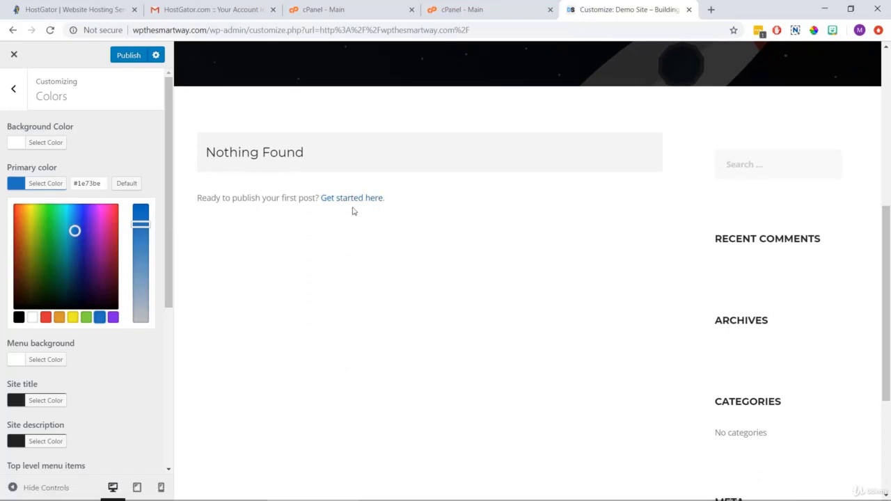
pyautogui.scroll(5, 460, 215)
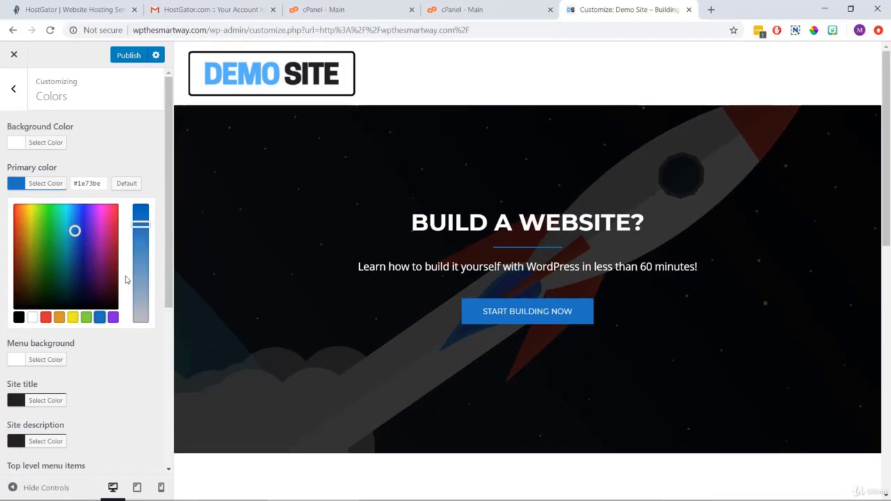
pyautogui.click(148, 165)
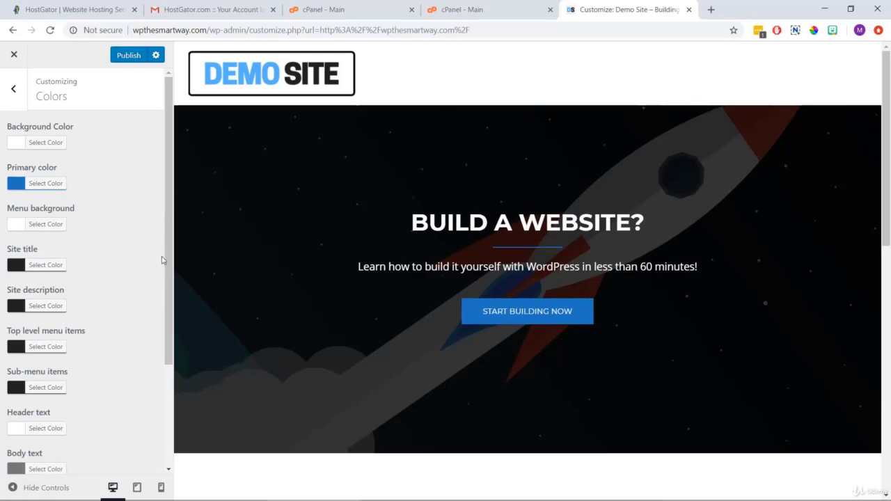
pyautogui.click(47, 185)
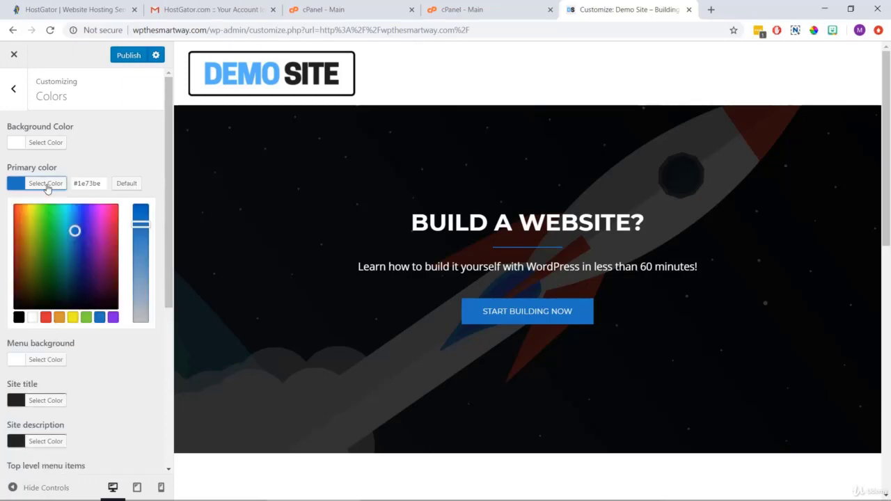
pyautogui.click(121, 184)
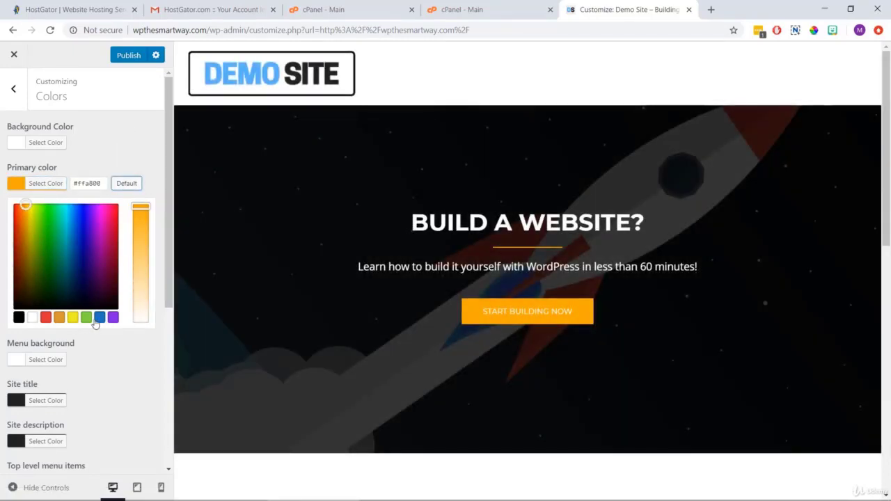
pyautogui.click(100, 317)
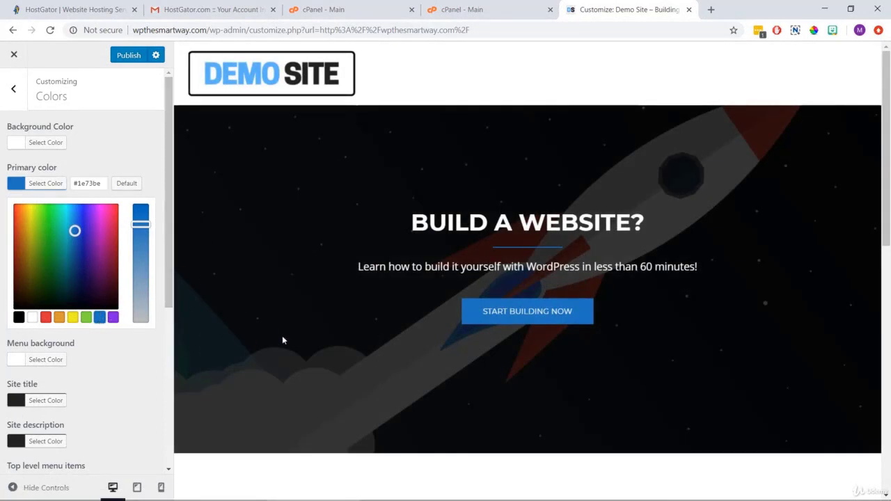
pyautogui.click(117, 58)
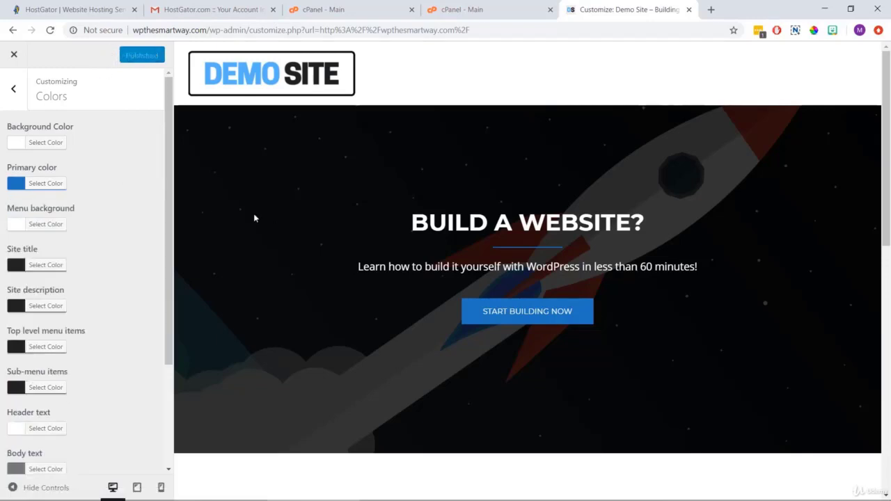
# Check the Background Image section, leaving it without an image, and return to the main Customizer list.
pyautogui.click(14, 90)
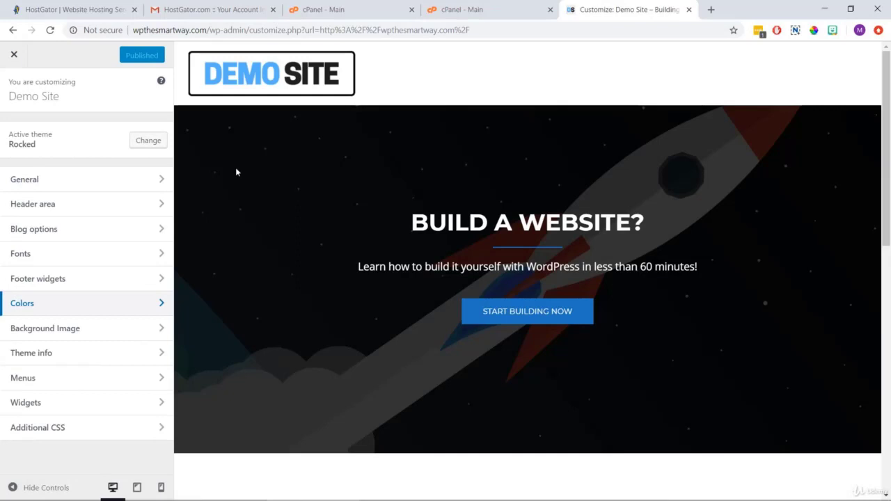
pyautogui.click(84, 334)
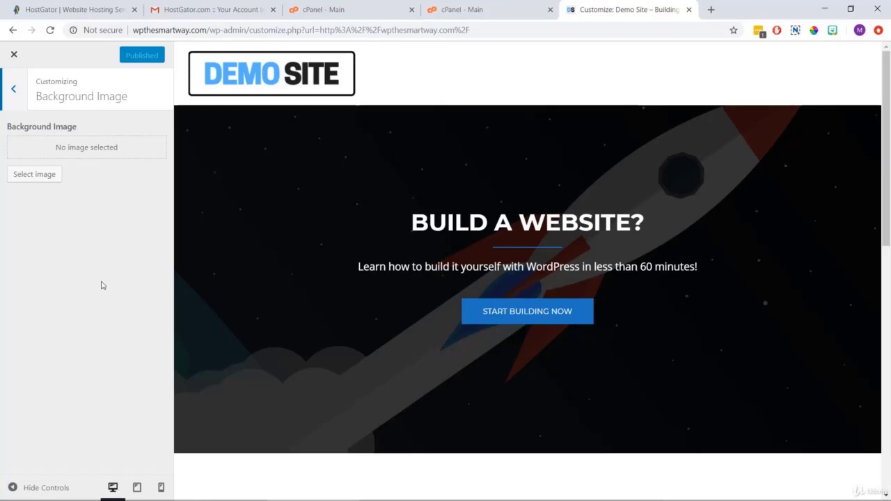
pyautogui.click(16, 91)
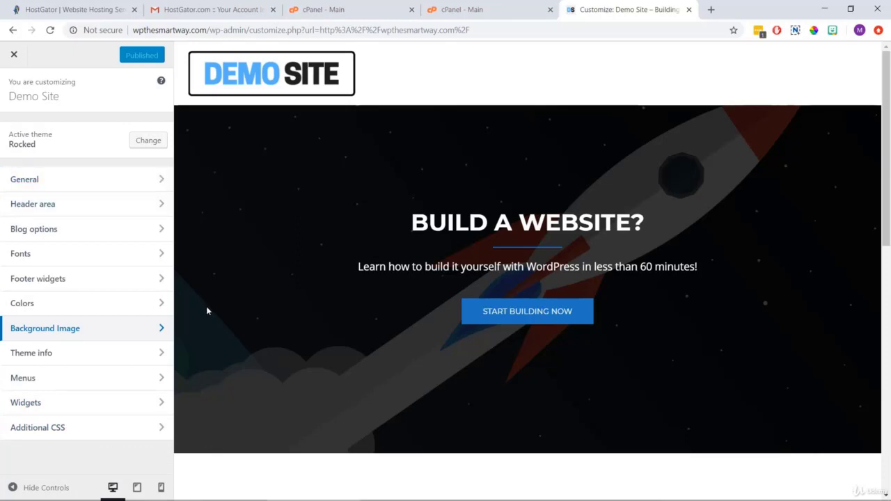
# Close the Customizer to view the live Demo Site homepage with its BUILD A WEBSITE? hero.
pyautogui.click(13, 56)
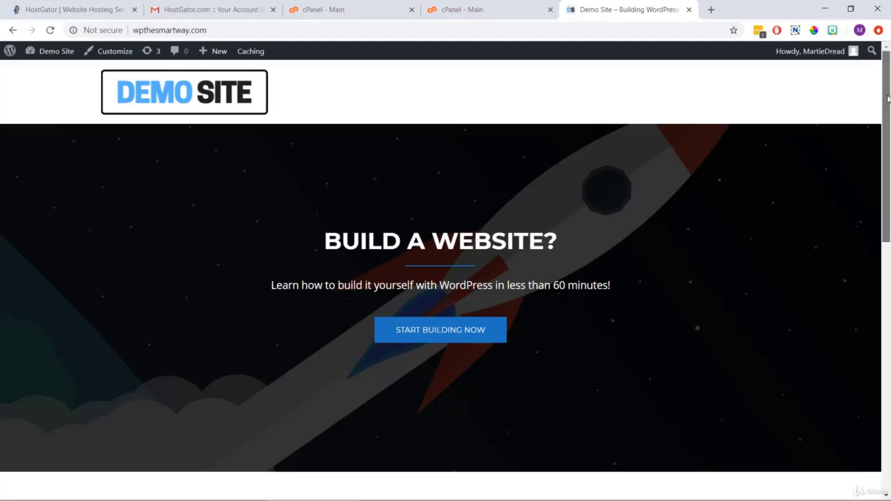
pyautogui.moveTo(887, 98)
pyautogui.mouseDown()
pyautogui.moveTo(888, 321)
pyautogui.moveTo(887, 108)
pyautogui.mouseUp()
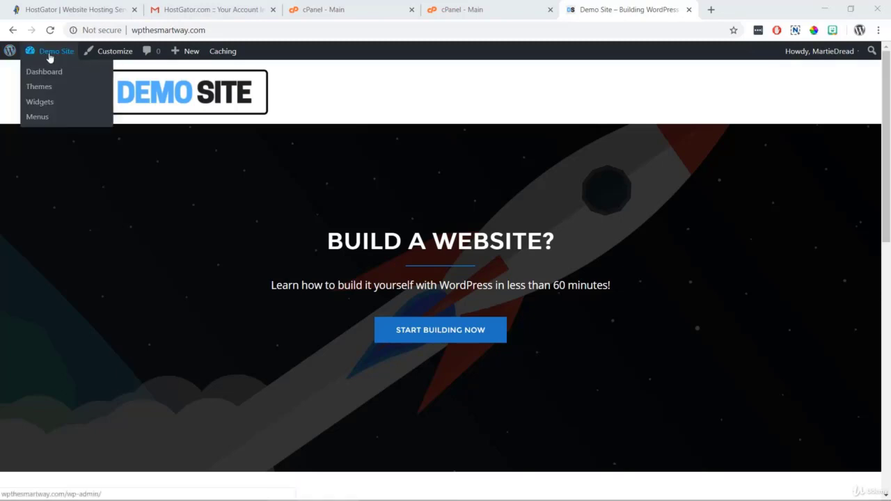
# Go from Demo Site to the Dashboard and open Plugins > Add New.
pyautogui.click(49, 58)
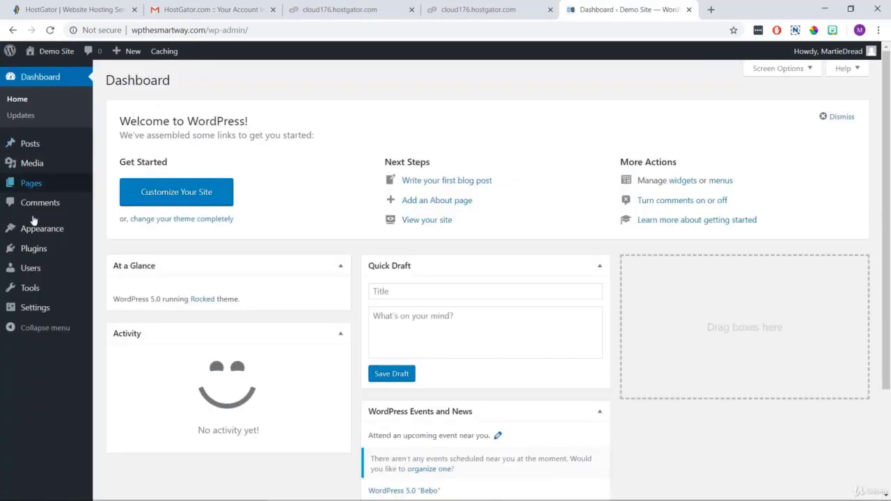
pyautogui.moveTo(51, 254)
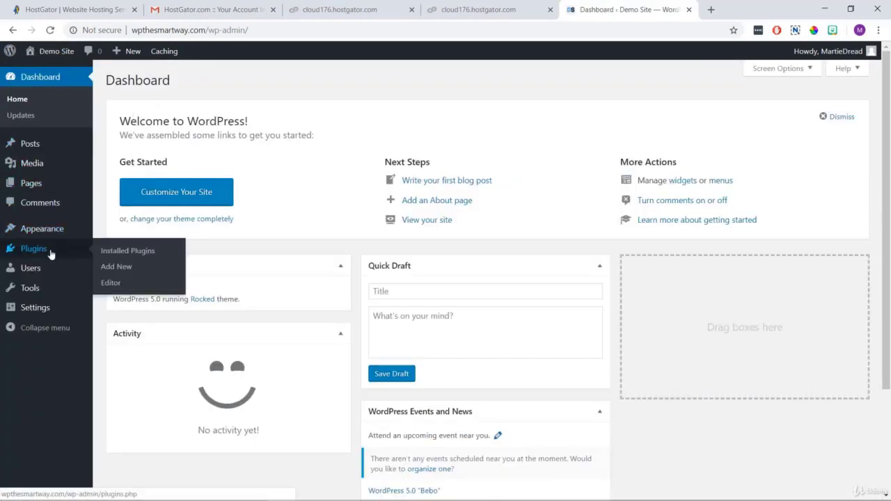
pyautogui.click(116, 267)
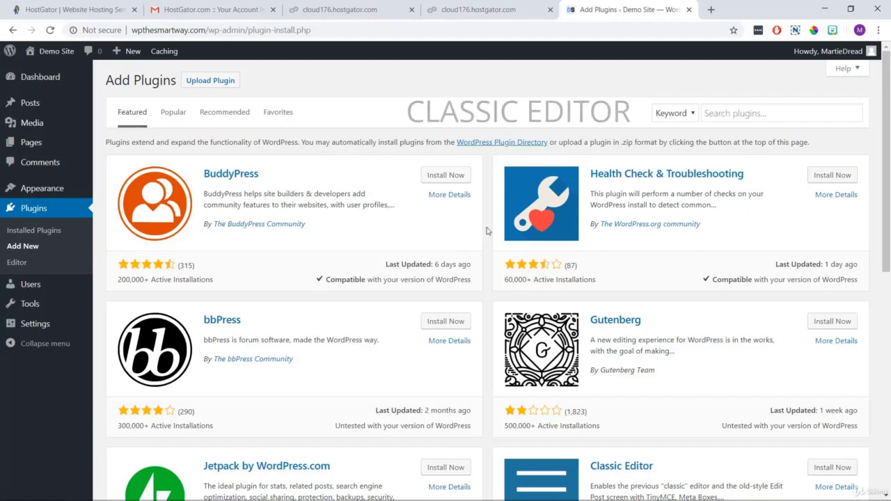
# Search plugins for 'classic editor', then install and activate Classic Editor.
pyautogui.click(750, 114)
pyautogui.click(750, 114)
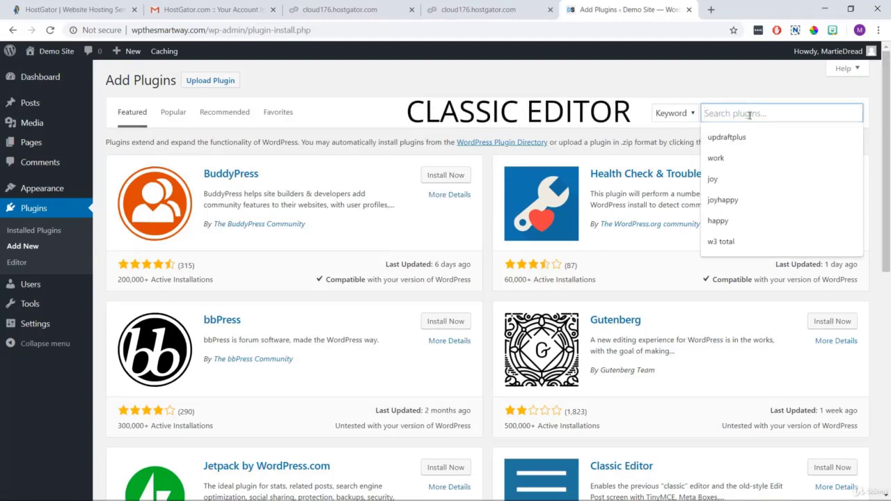
pyautogui.write('classic ed')
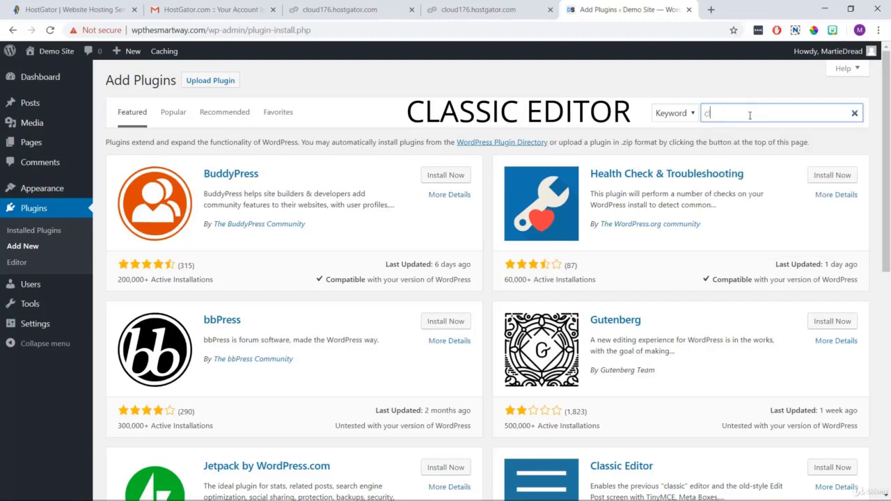
pyautogui.write('itor')
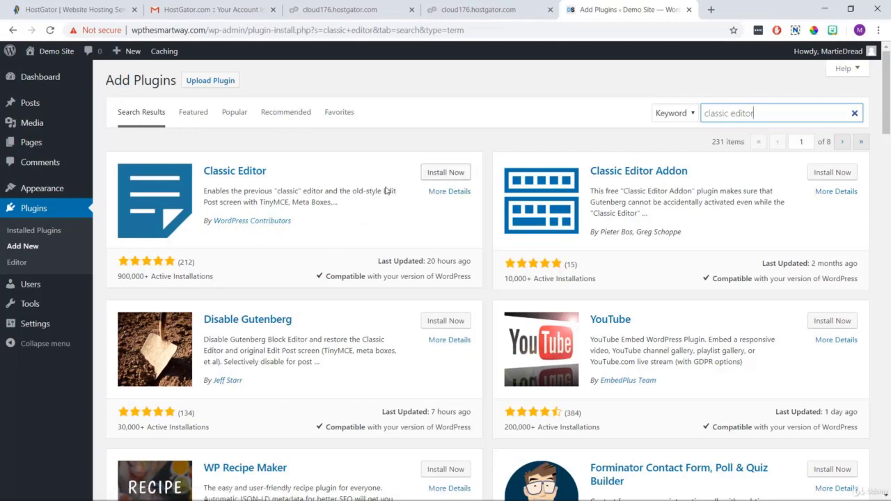
pyautogui.click(440, 174)
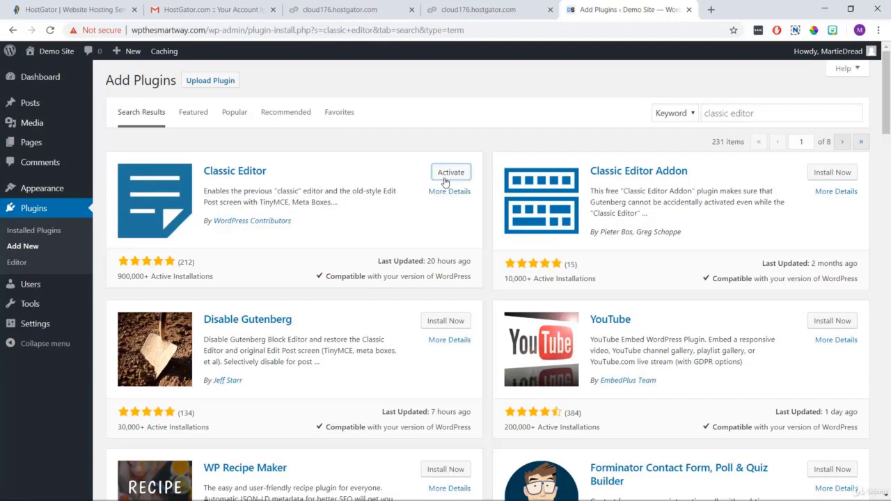
pyautogui.click(442, 178)
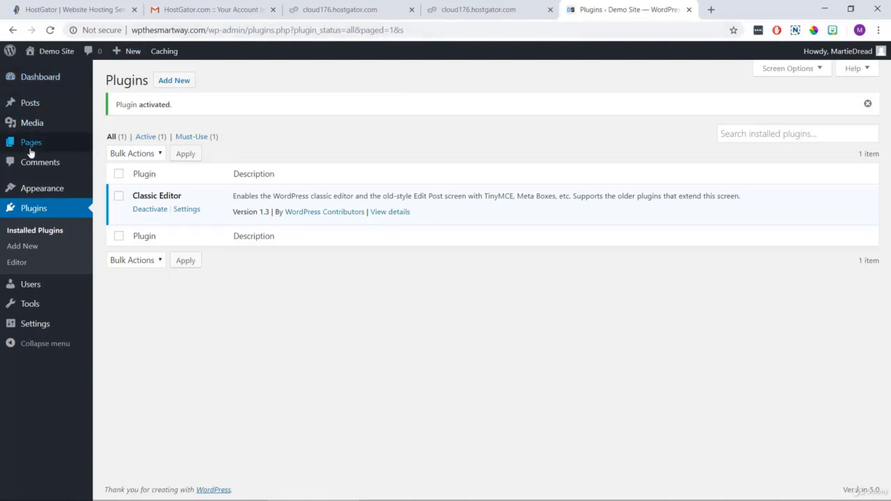
pyautogui.moveTo(31, 150)
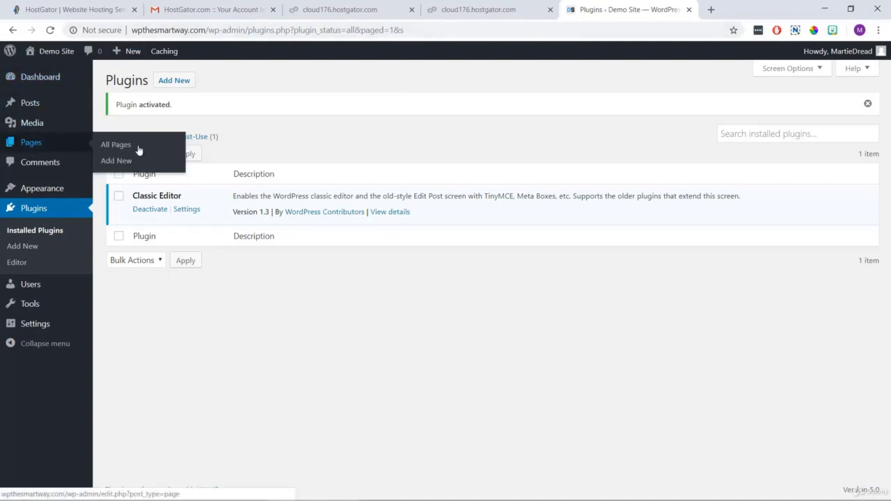
# Start a new page from Pages > Add New in the classic editor.
pyautogui.click(116, 161)
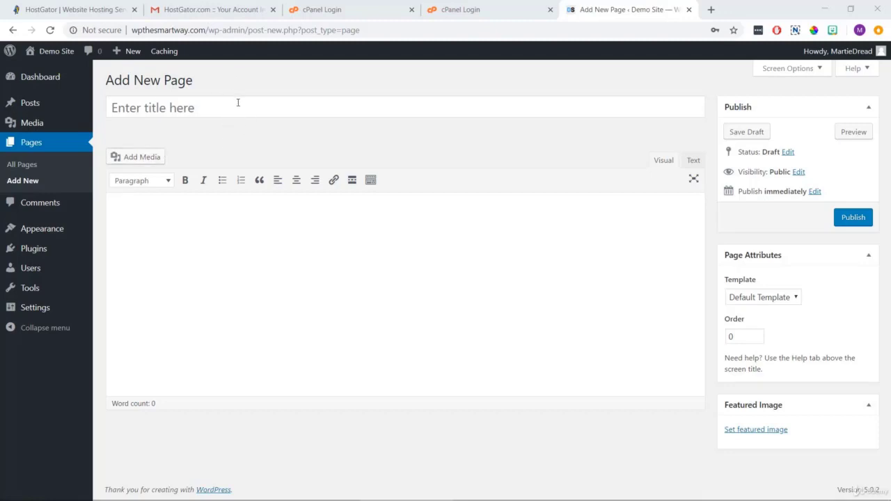
# Title the page 'About Us' and paste the copied text over the placeholder body line.
pyautogui.click(234, 107)
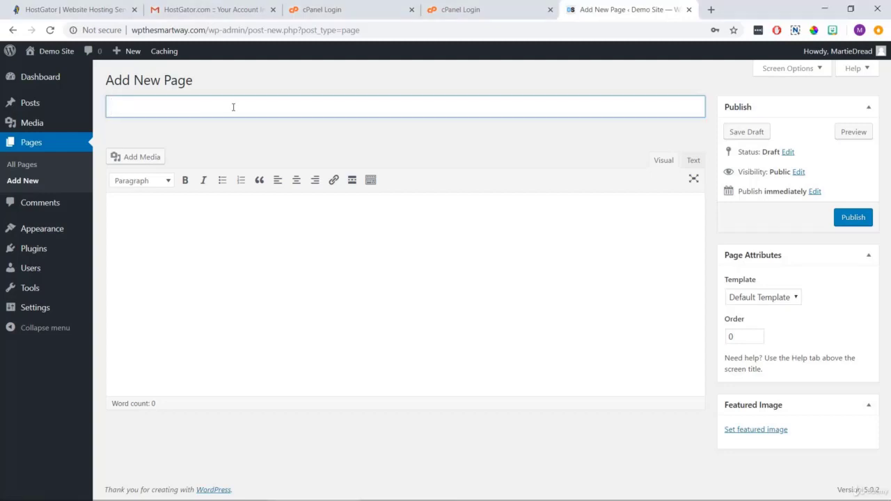
pyautogui.write('About Us')
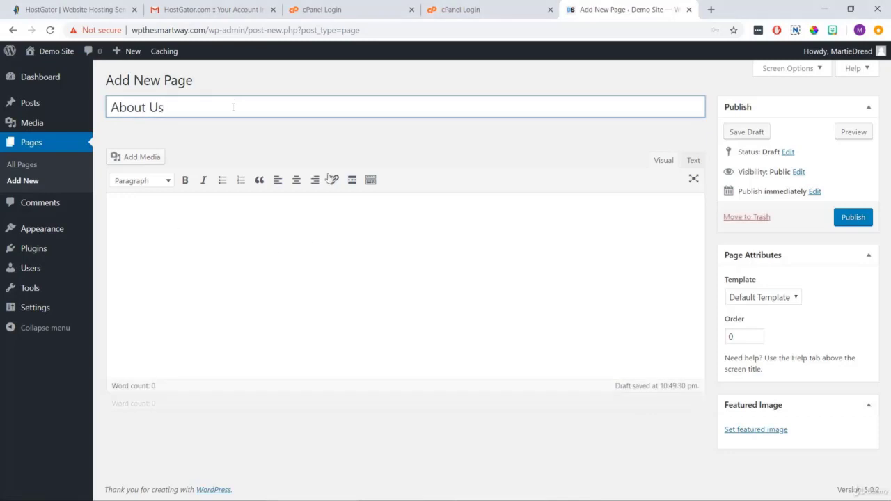
pyautogui.click(202, 243)
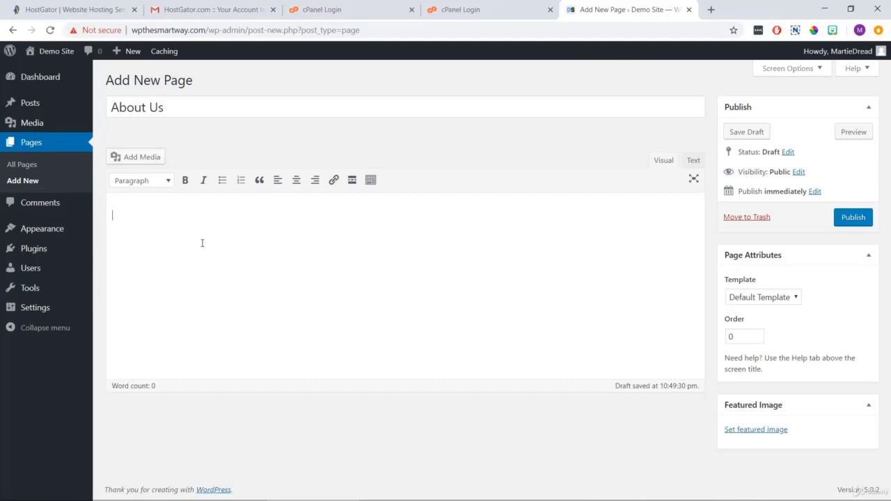
pyautogui.write('type whatever we want')
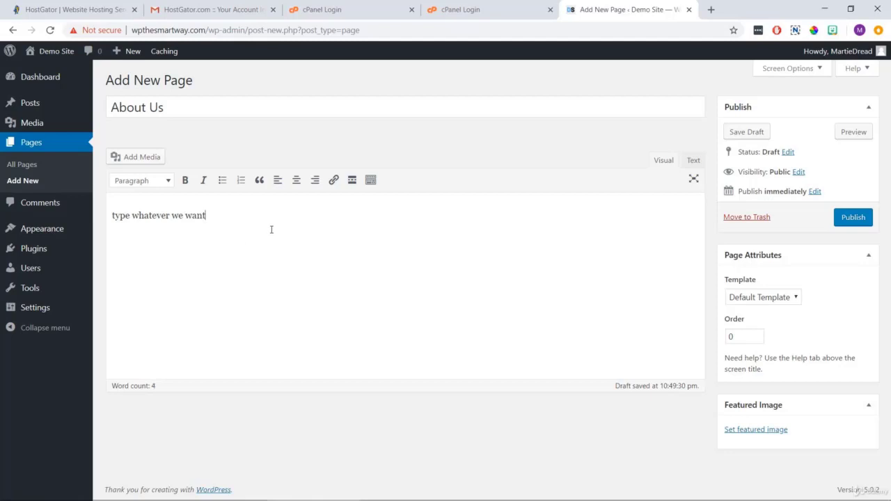
pyautogui.moveTo(251, 218); pyautogui.dragTo(97, 212)
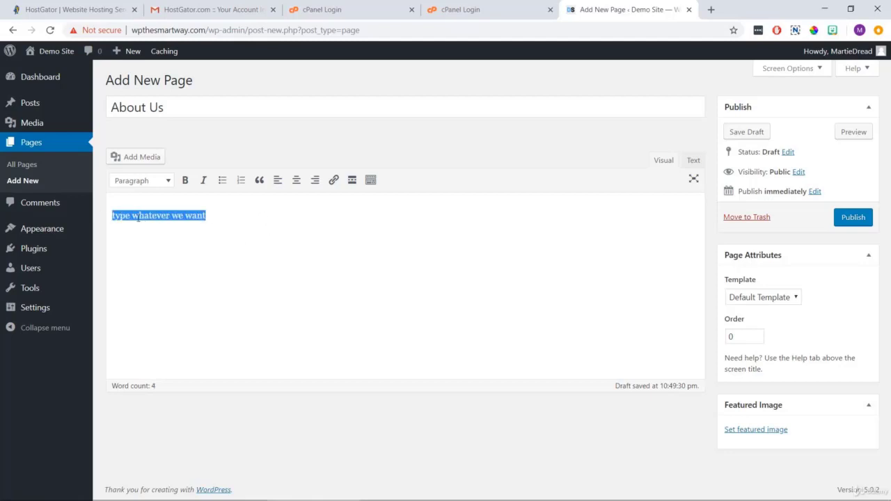
pyautogui.rightClick(121, 218)
pyautogui.click(167, 275)
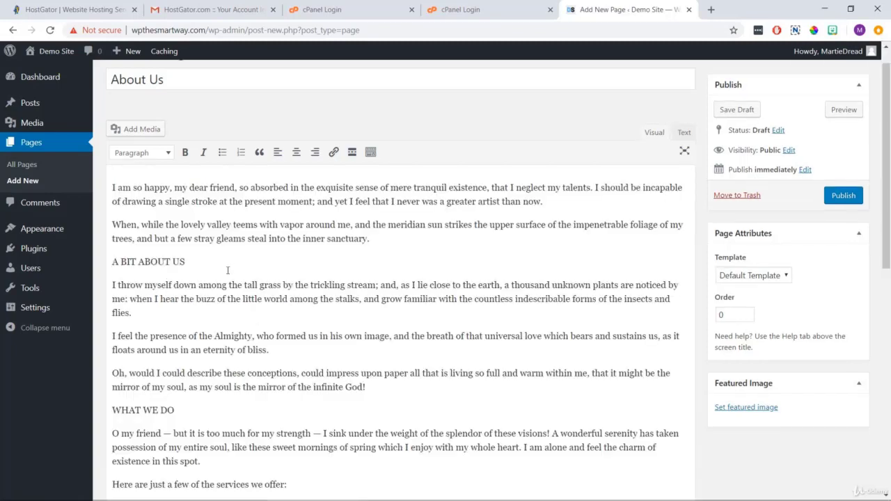
pyautogui.scroll(1, 237, 267)
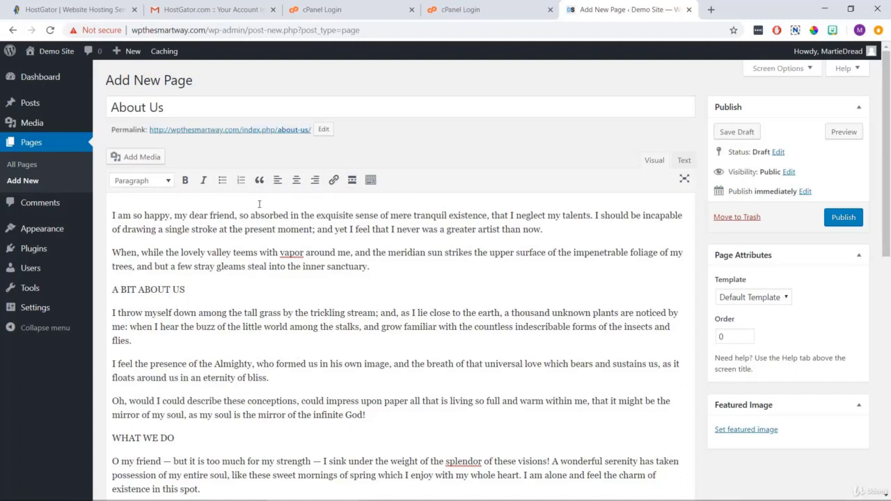
# Bold 'dear friend', italicize 'absorbed', and turn the service lines into a bulleted list.
pyautogui.click(371, 183)
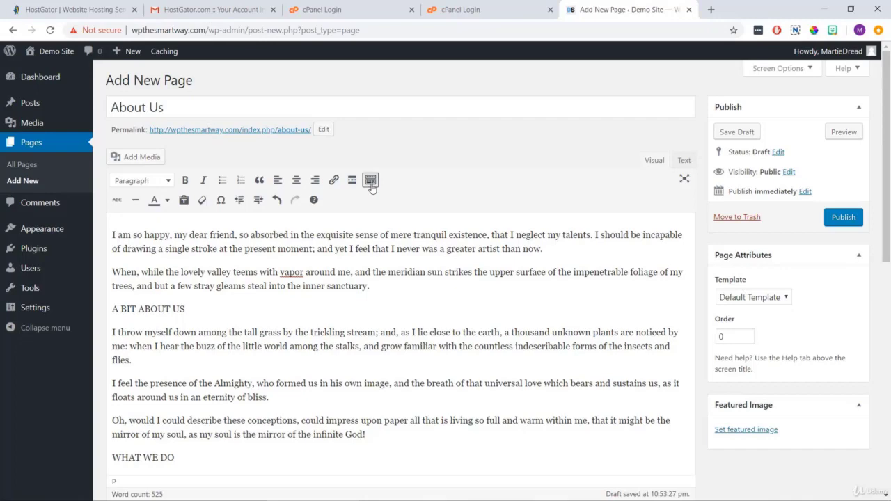
pyautogui.scroll(-1, 371, 188)
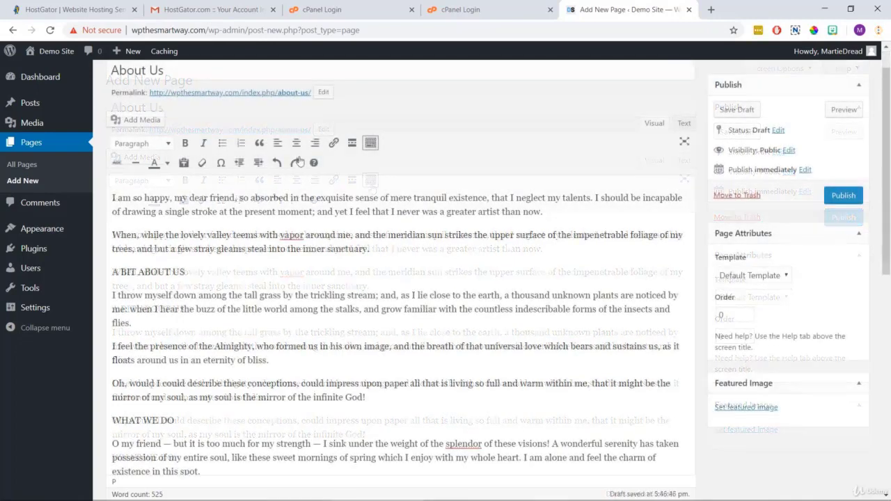
pyautogui.moveTo(190, 199); pyautogui.dragTo(296, 198)
pyautogui.click(184, 144)
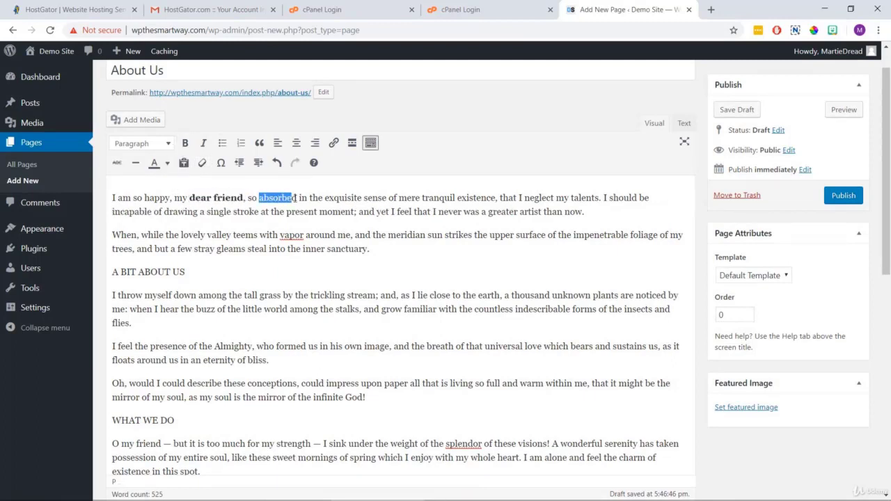
pyautogui.click(203, 143)
pyautogui.scroll(-1, 201, 218)
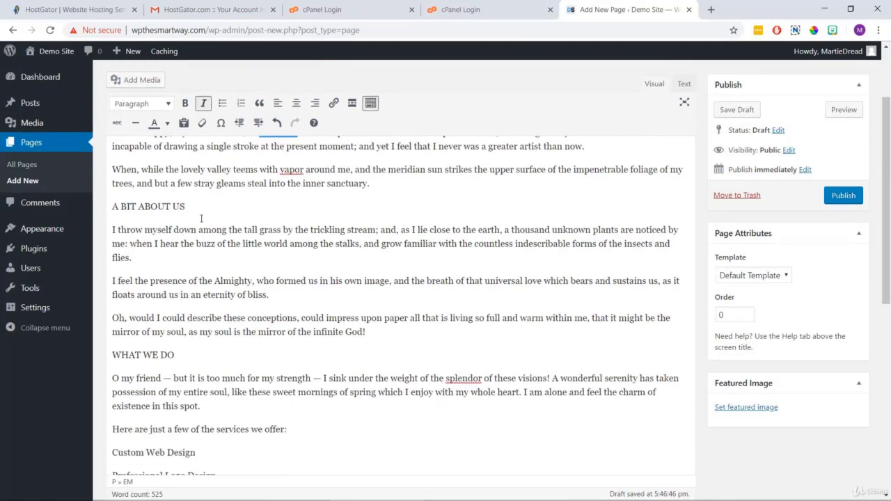
pyautogui.scroll(-3, 201, 219)
pyautogui.moveTo(112, 227); pyautogui.dragTo(132, 320)
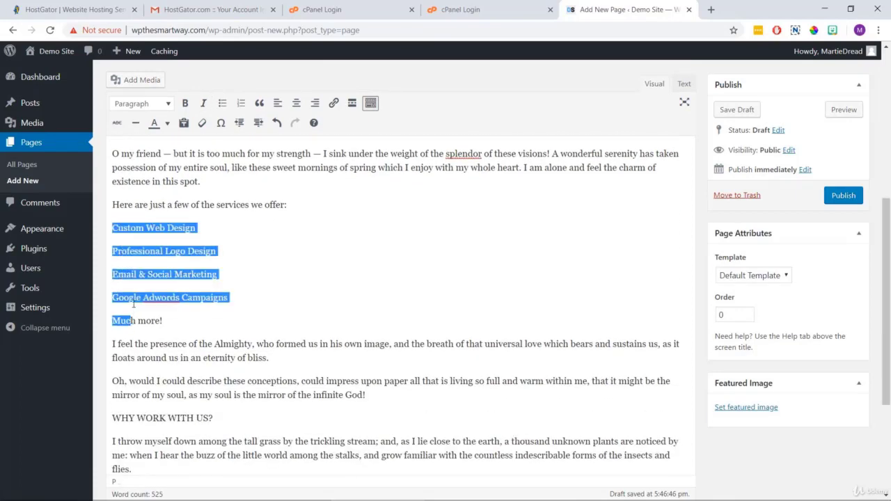
pyautogui.click(223, 103)
pyautogui.scroll(6, 329, 263)
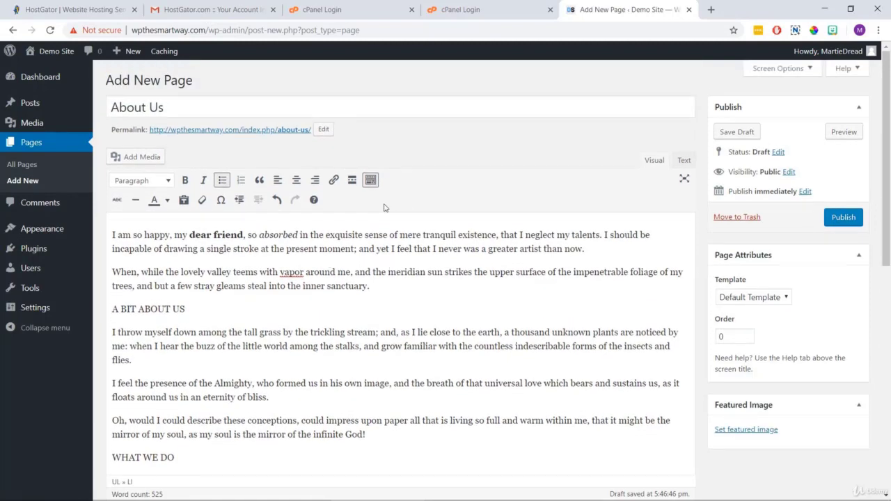
# Make A BIT ABOUT US, WHAT WE DO and WHY WORK WITH US? Heading 3.
pyautogui.moveTo(187, 310); pyautogui.dragTo(110, 310)
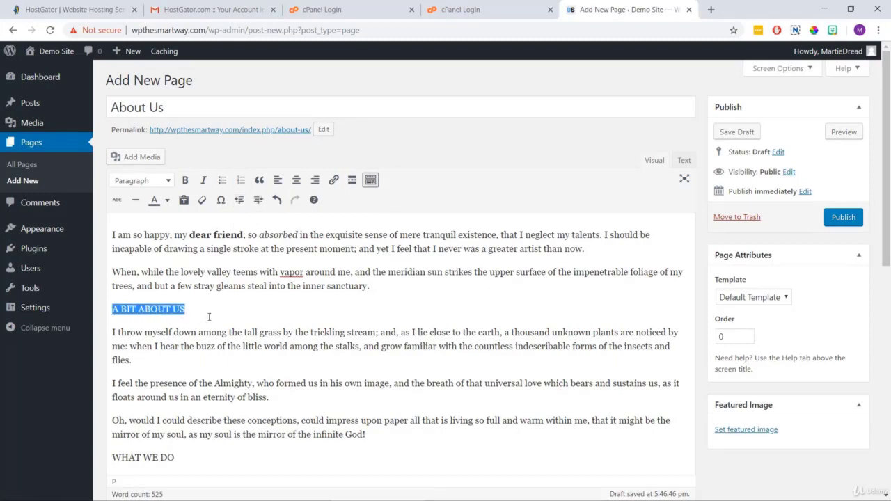
pyautogui.click(167, 182)
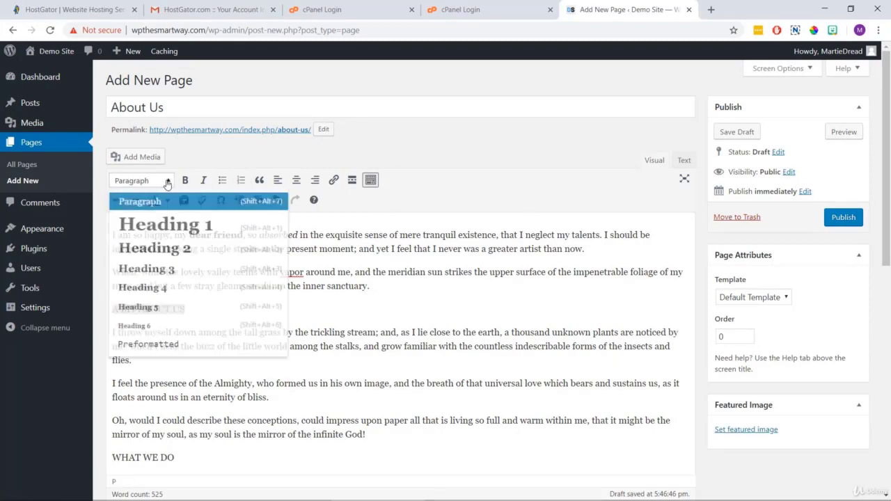
pyautogui.click(192, 270)
pyautogui.scroll(-4, 209, 278)
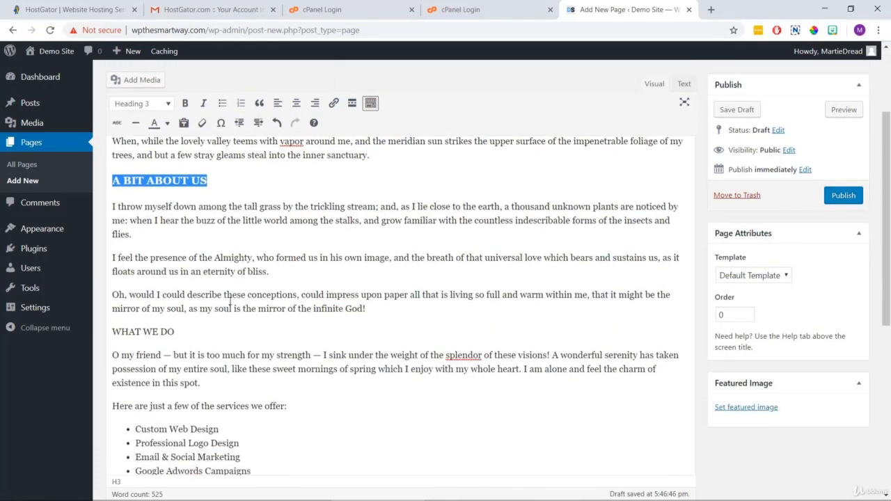
pyautogui.moveTo(186, 225); pyautogui.dragTo(101, 227)
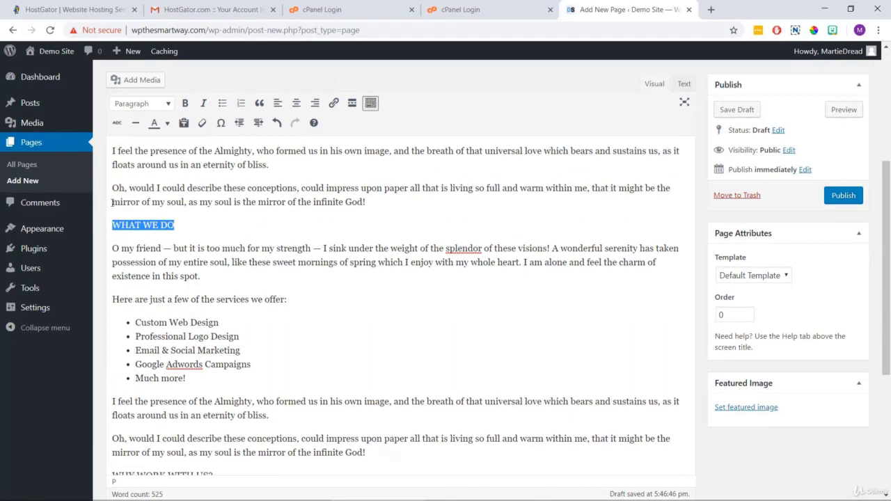
pyautogui.click(153, 103)
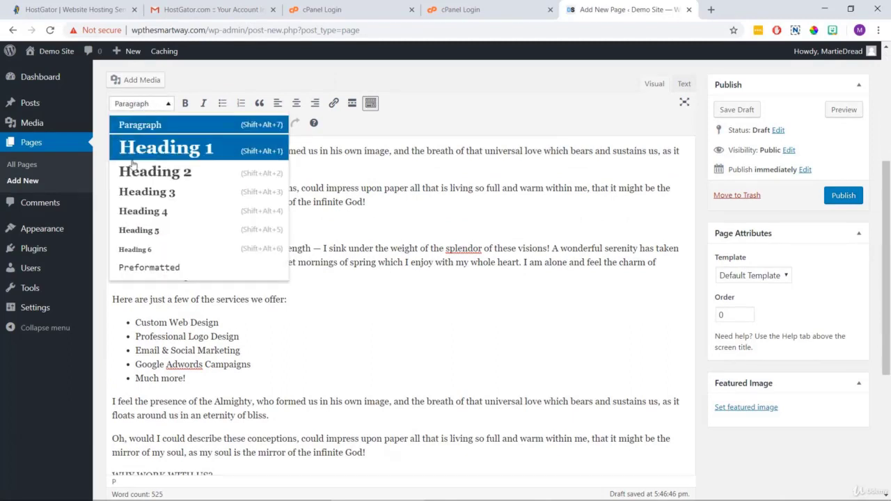
pyautogui.click(161, 195)
pyautogui.scroll(-1, 210, 226)
pyautogui.scroll(-3, 210, 226)
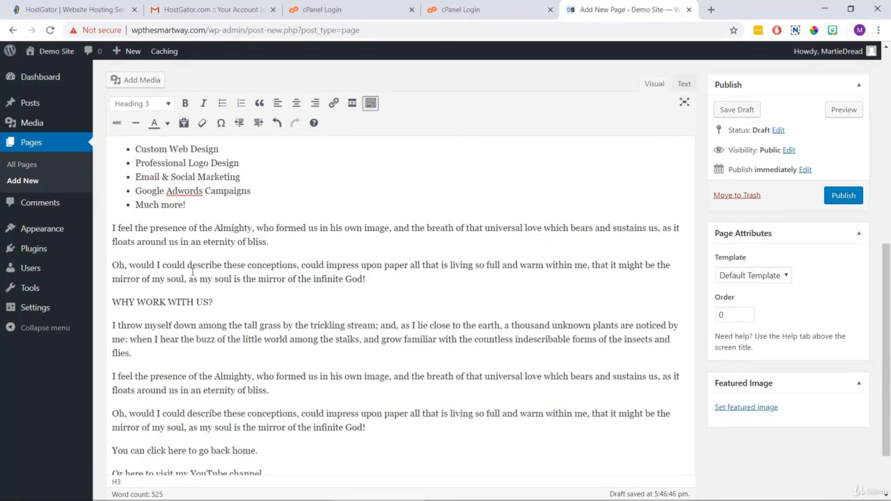
pyautogui.moveTo(213, 302); pyautogui.dragTo(103, 305)
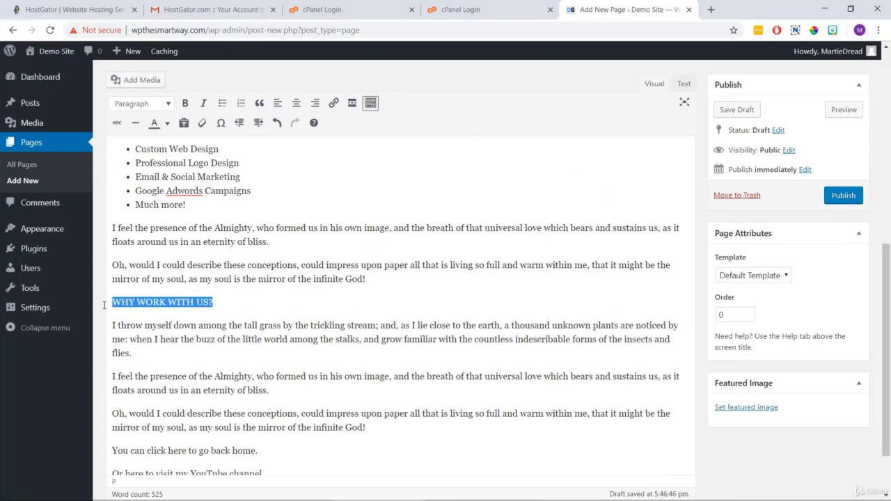
pyautogui.click(147, 108)
pyautogui.click(168, 192)
pyautogui.scroll(1, 222, 254)
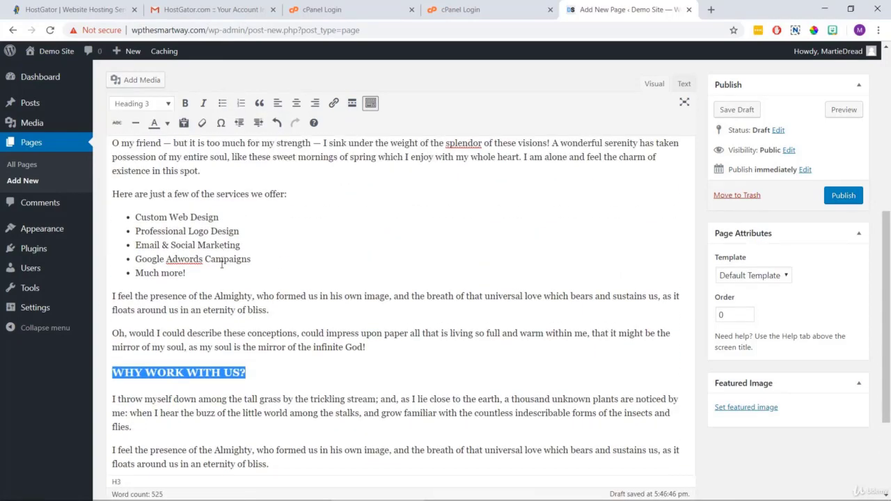
pyautogui.scroll(5, 222, 264)
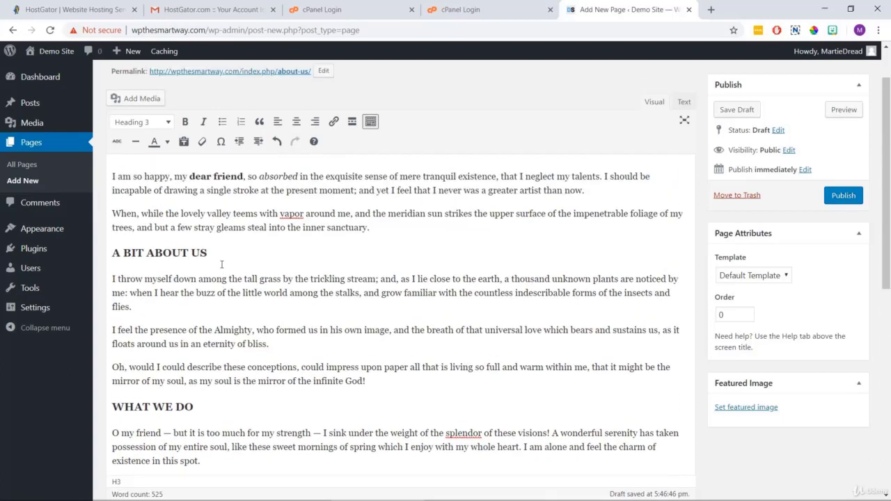
pyautogui.click(234, 222)
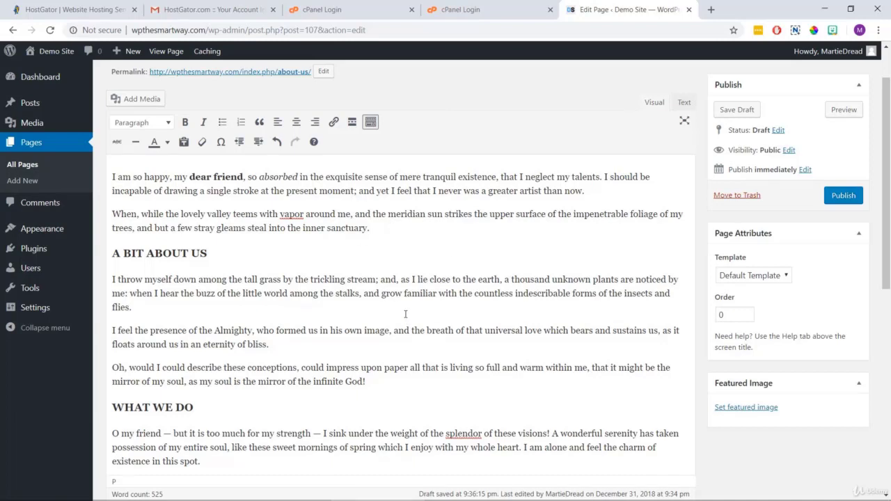
# Add an empty line above the first paragraph and upload About Page - Image 1 (top).
pyautogui.click(111, 176)
pyautogui.press('Return')
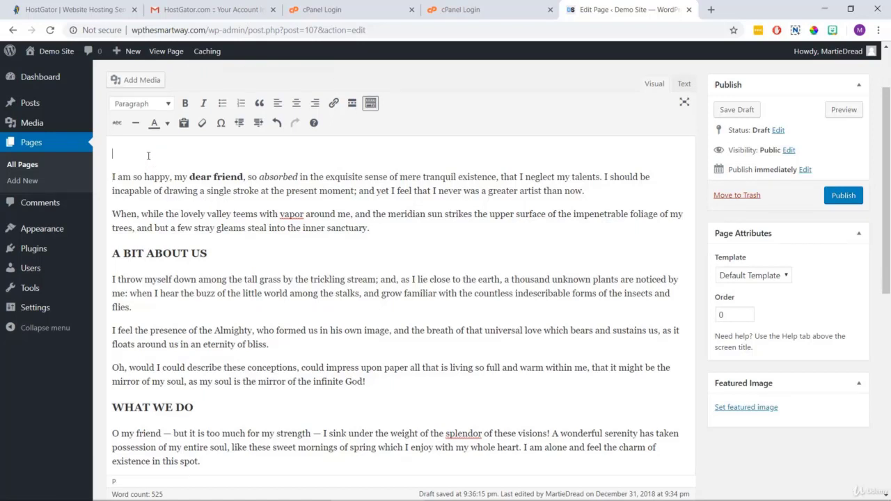
pyautogui.click(143, 82)
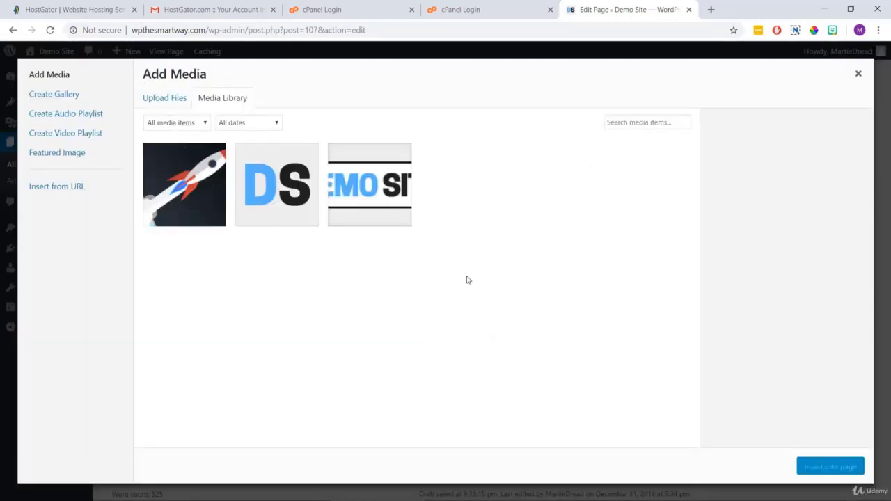
pyautogui.click(168, 105)
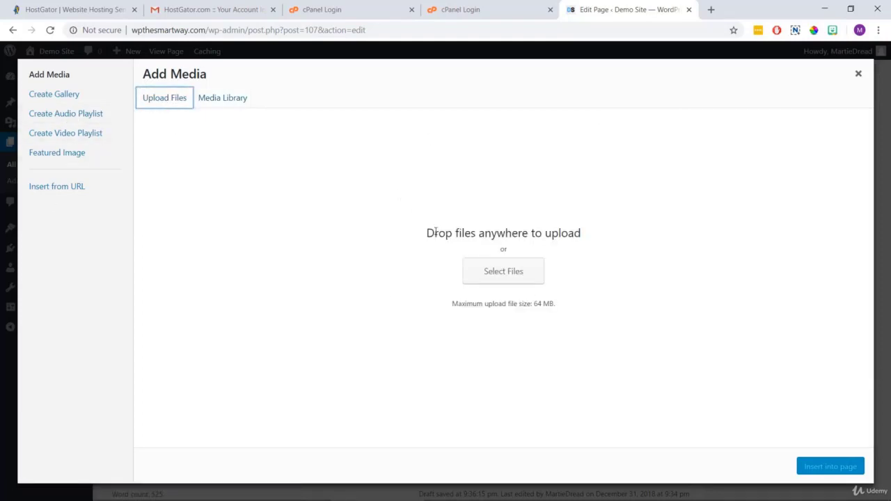
pyautogui.click(503, 273)
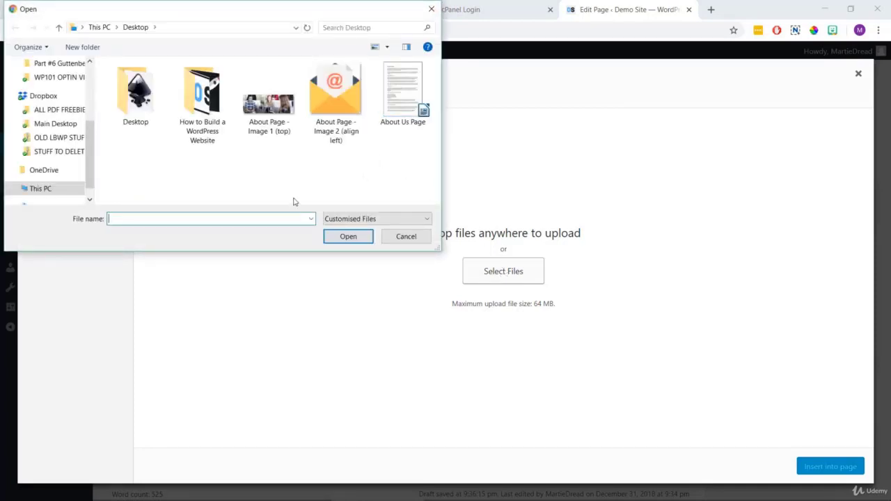
pyautogui.click(268, 104)
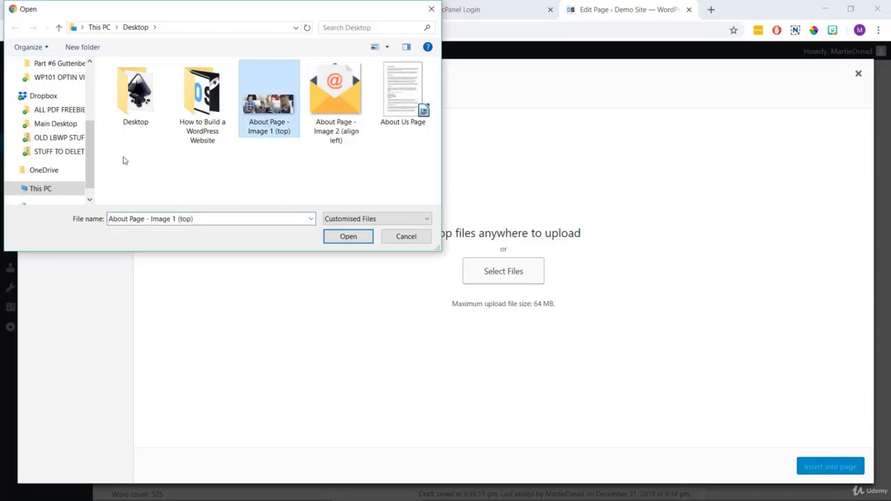
pyautogui.click(342, 236)
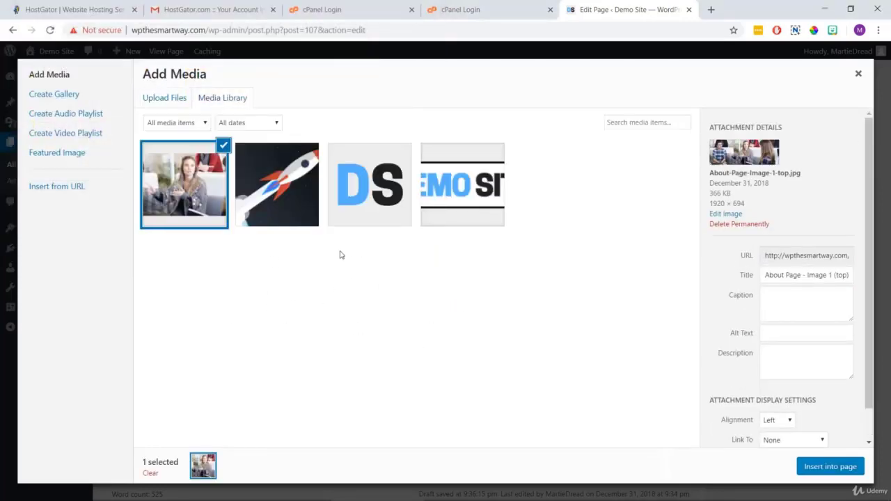
# Insert the photo centred at Full Size (1920 × 694) above the opening paragraph.
pyautogui.moveTo(869, 140); pyautogui.dragTo(868, 223)
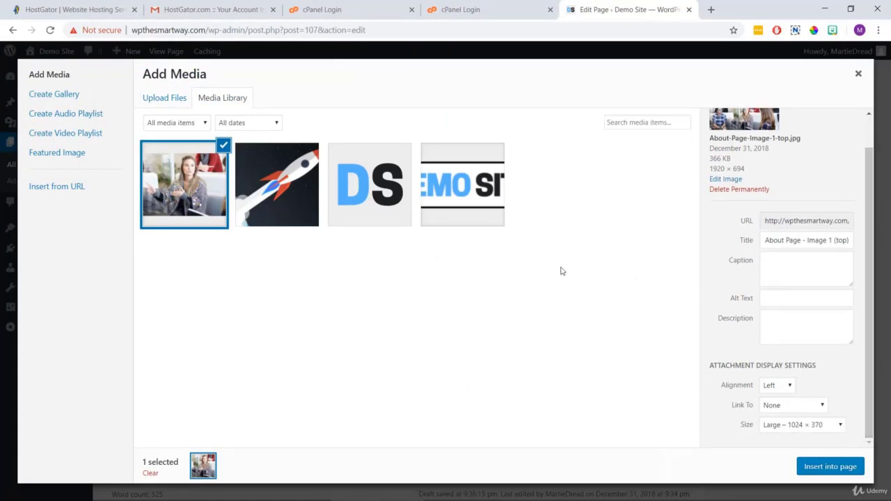
pyautogui.click(776, 386)
pyautogui.click(784, 411)
pyautogui.click(778, 426)
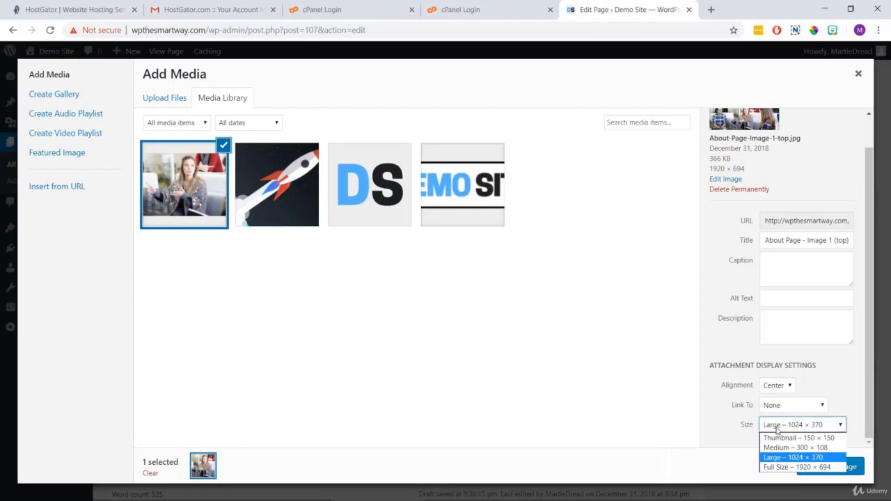
pyautogui.click(778, 469)
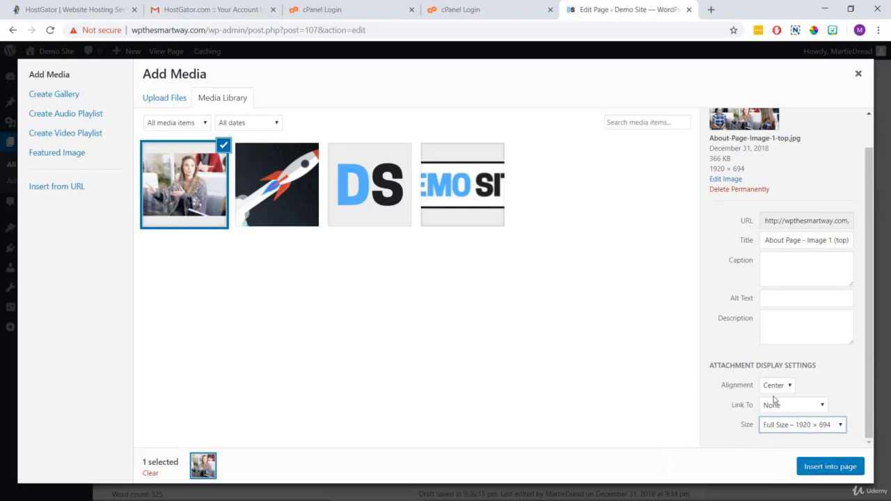
pyautogui.click(830, 466)
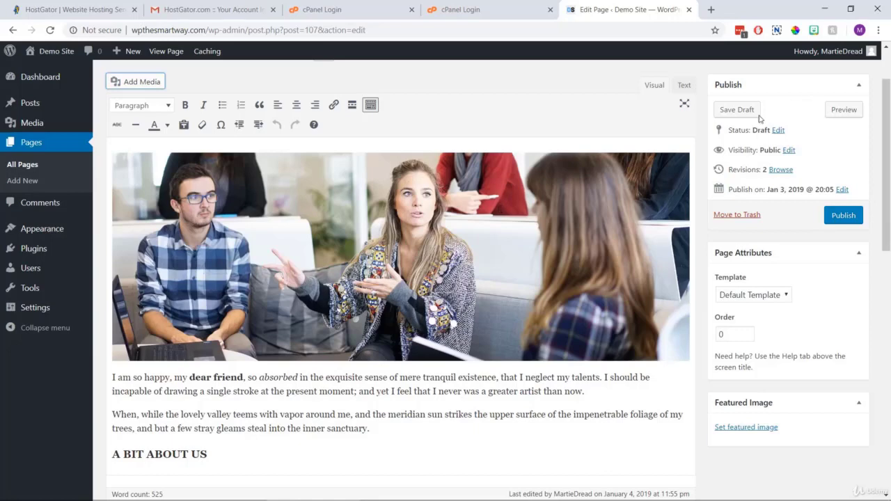
pyautogui.click(849, 112)
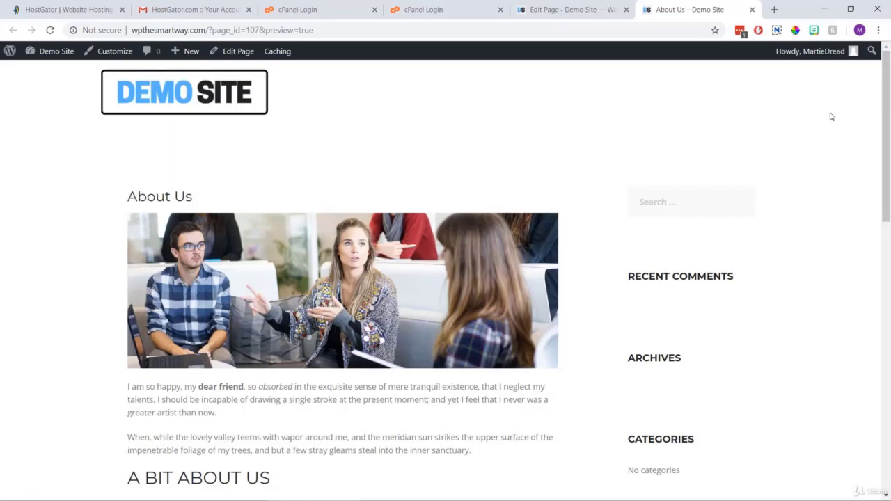
pyautogui.moveTo(888, 83)
pyautogui.mouseDown()
pyautogui.moveTo(888, 250)
pyautogui.moveTo(886, 82)
pyautogui.mouseUp()
pyautogui.click(752, 11)
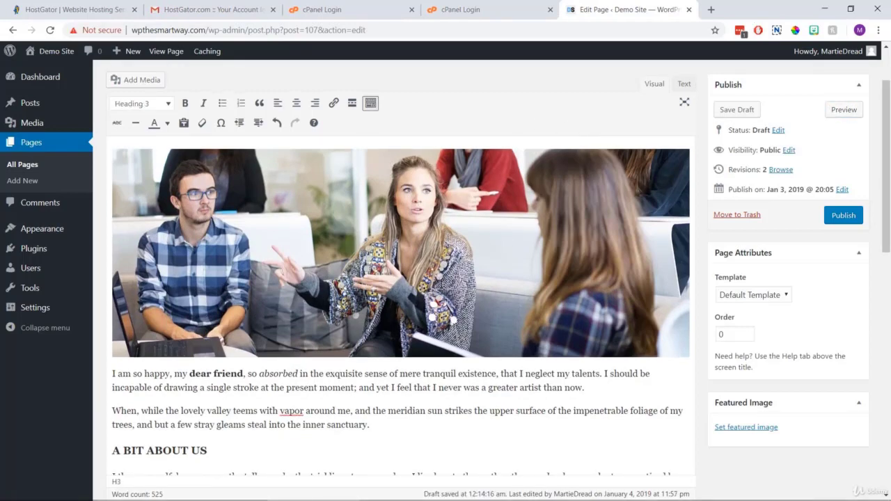
# Add a new line under A BIT ABOUT US and upload About Page - Image 2 (align left).
pyautogui.moveTo(888, 122); pyautogui.dragTo(888, 195)
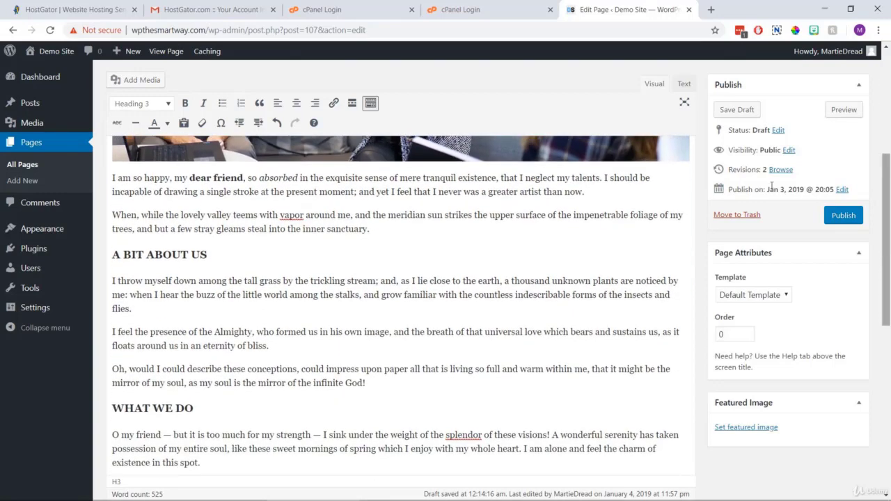
pyautogui.moveTo(228, 256); pyautogui.dragTo(62, 250)
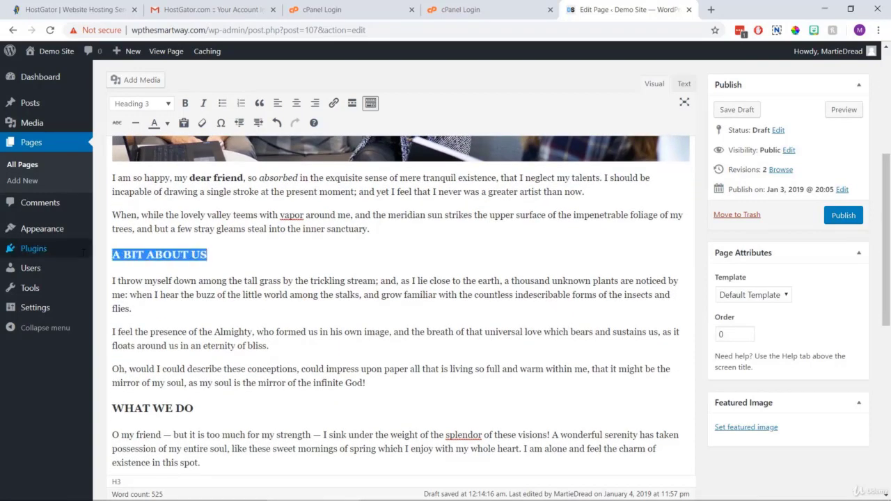
pyautogui.click(248, 257)
pyautogui.press('Return')
pyautogui.scroll(-3, 248, 257)
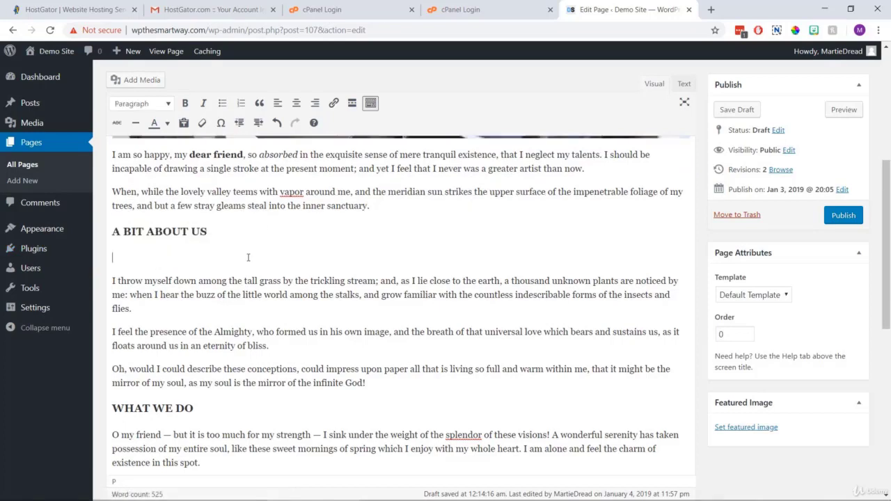
pyautogui.click(137, 79)
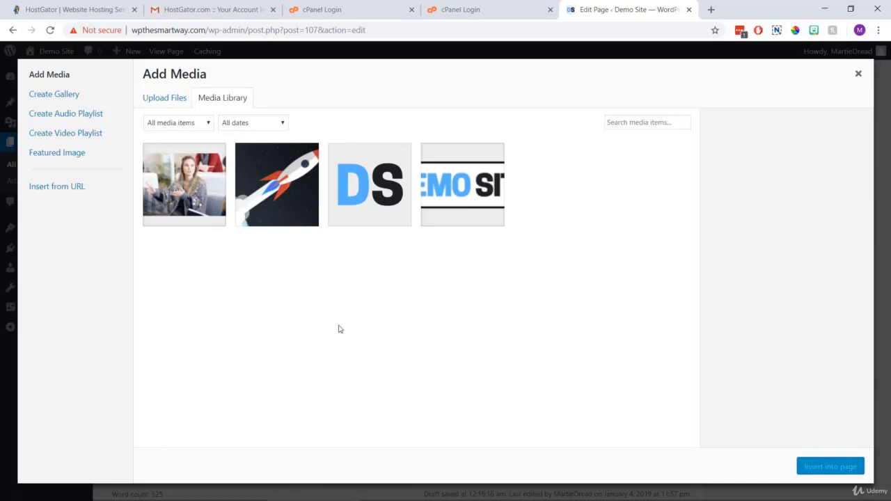
pyautogui.click(161, 101)
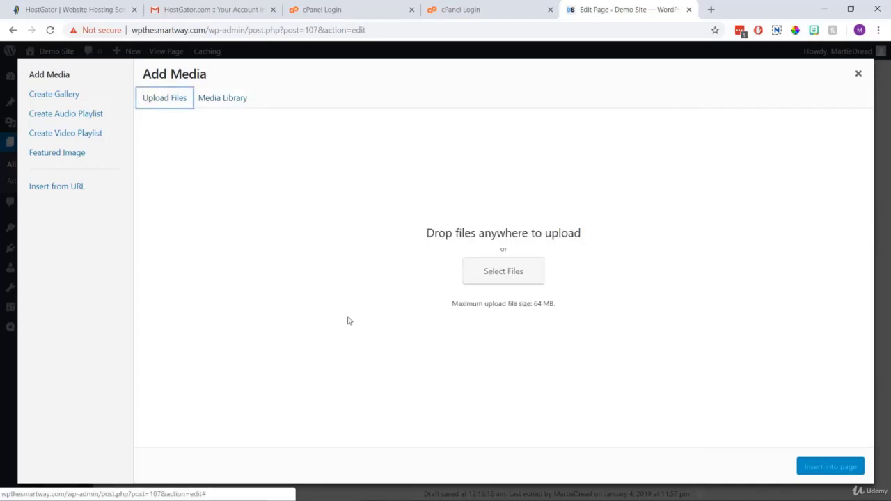
pyautogui.click(501, 278)
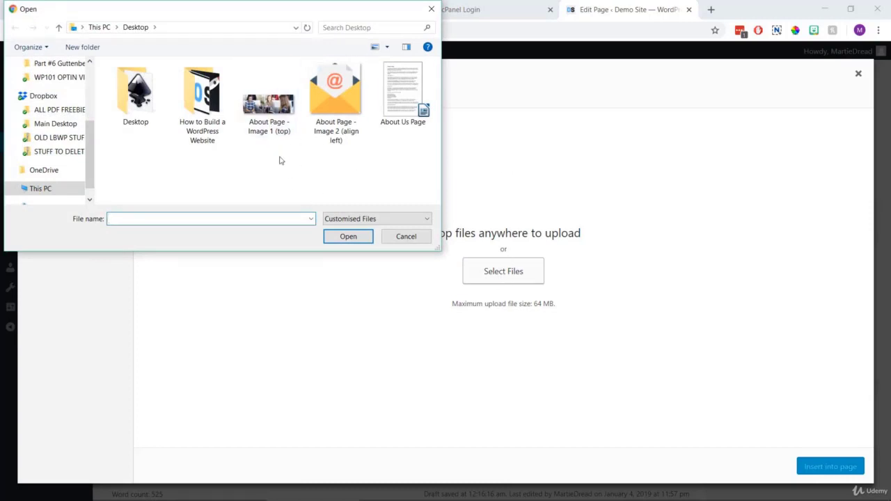
pyautogui.click(324, 132)
pyautogui.click(353, 237)
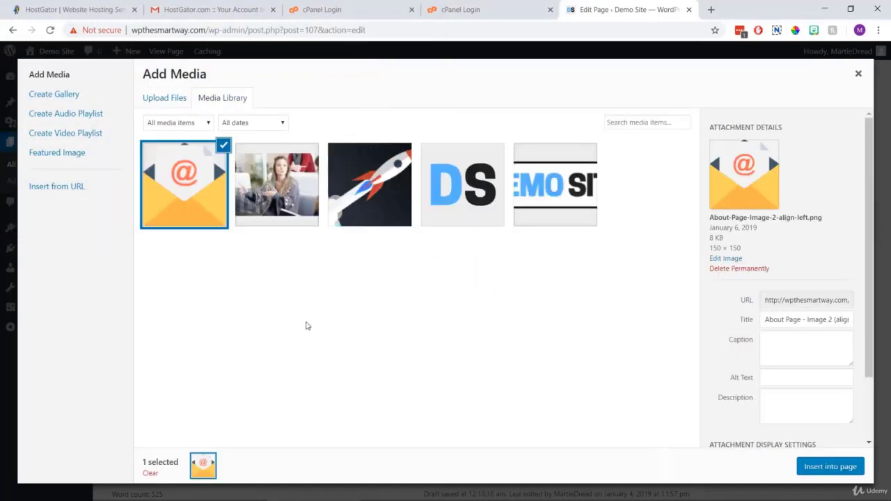
# Insert the envelope image with Left alignment beside the paragraph text.
pyautogui.moveTo(869, 159); pyautogui.dragTo(869, 223)
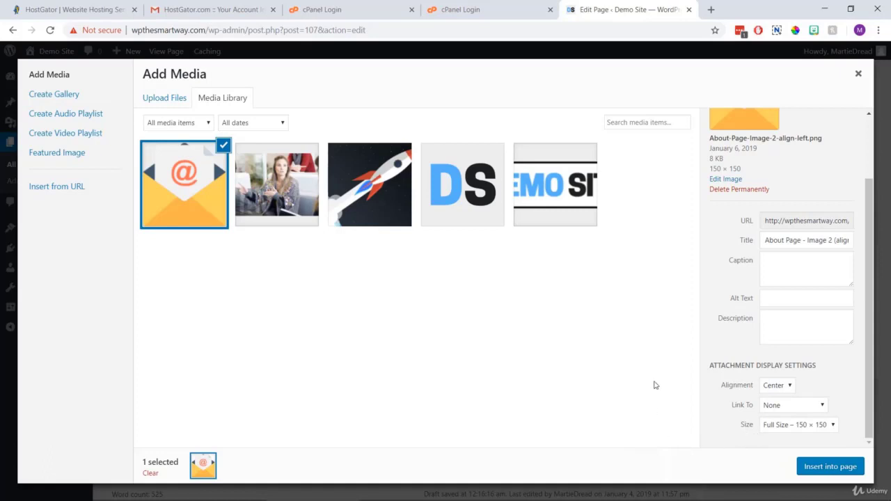
pyautogui.click(785, 387)
pyautogui.click(769, 398)
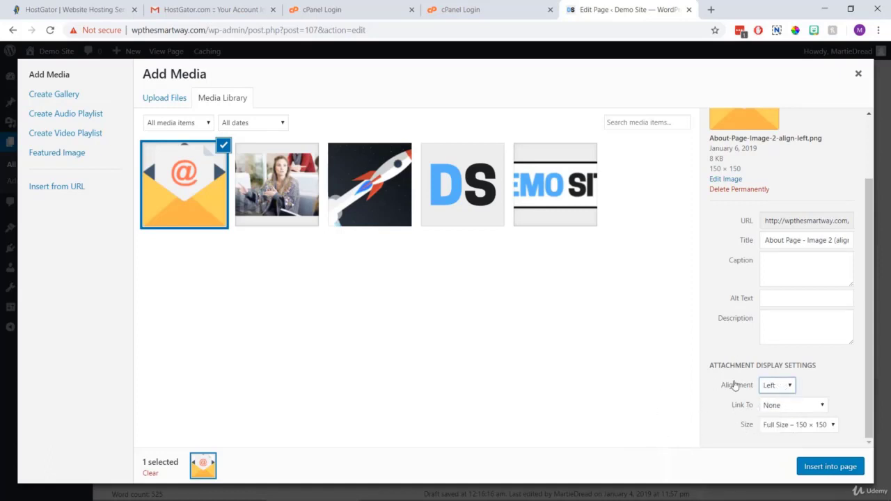
pyautogui.click(819, 465)
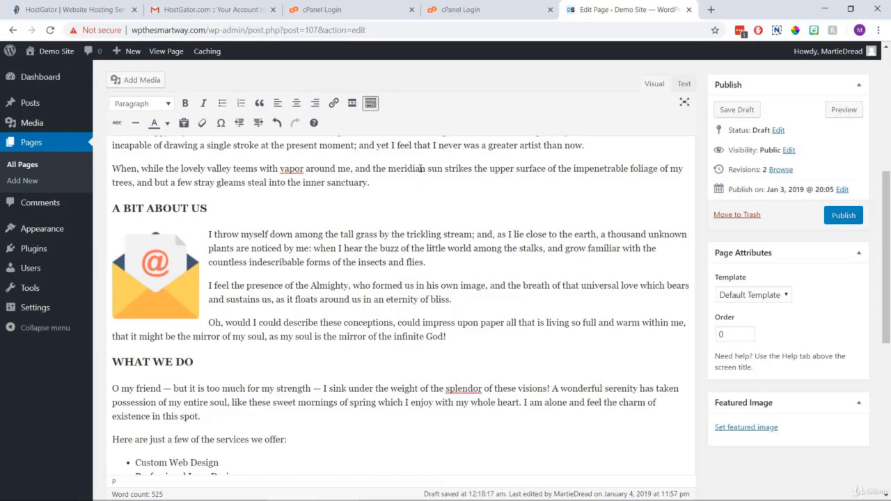
pyautogui.click(842, 111)
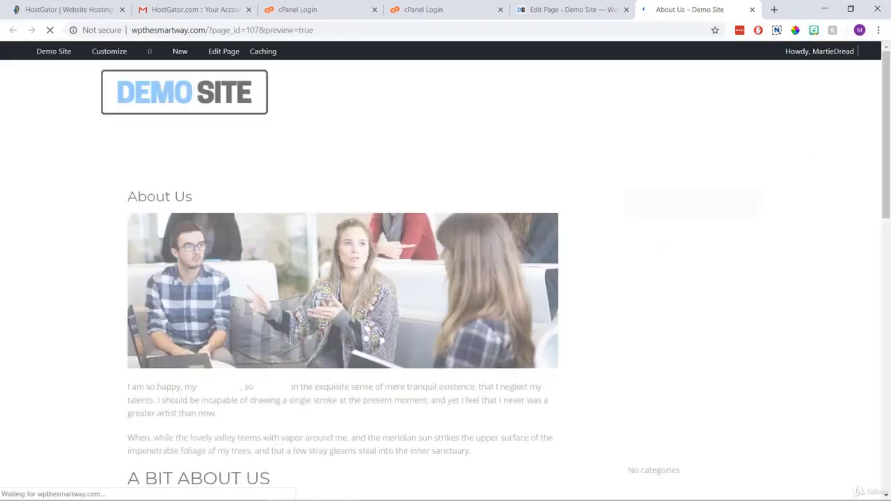
pyautogui.scroll(-3, 889, 121)
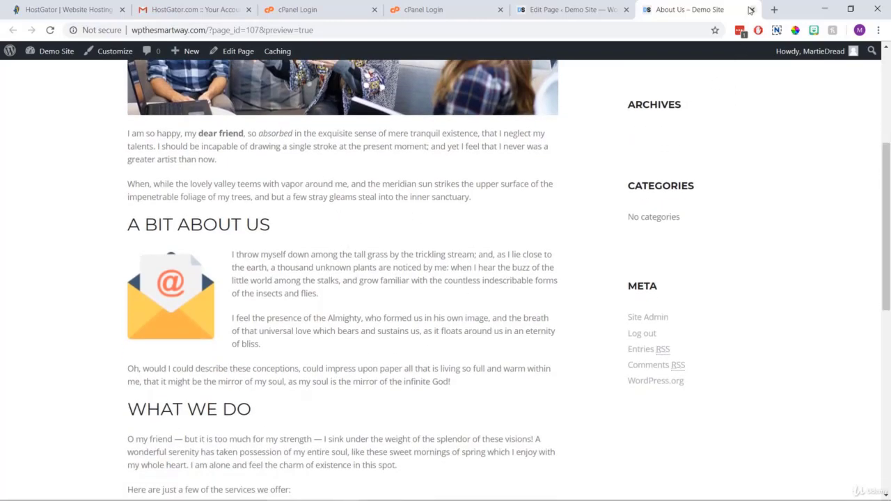
pyautogui.click(752, 10)
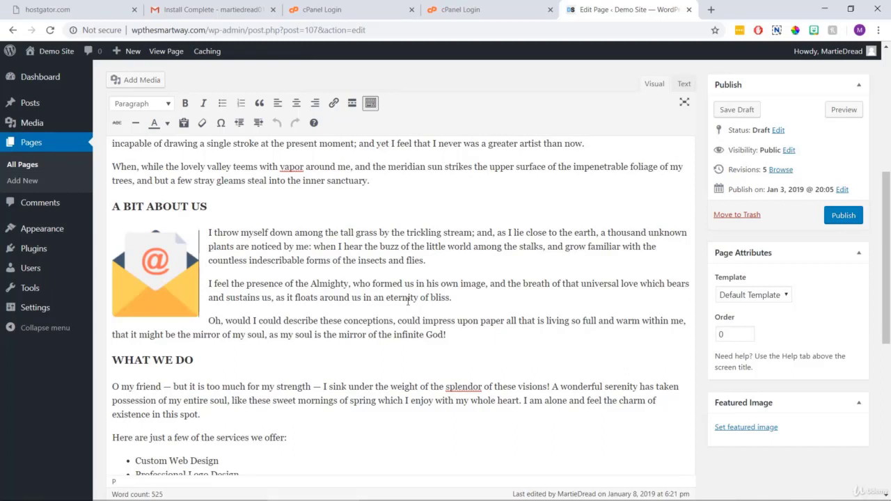
# Select the closing home and YouTube channel lines, leaving the caret after the YouTube line.
pyautogui.scroll(-10, 407, 300)
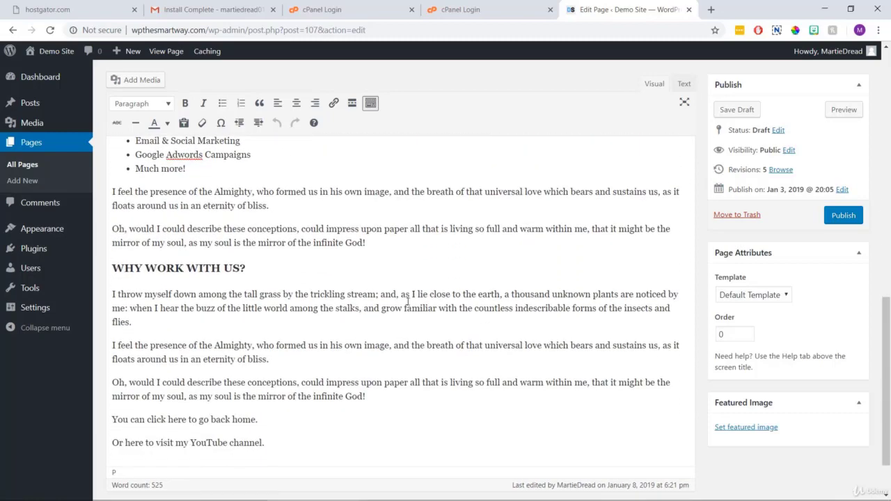
pyautogui.moveTo(267, 382); pyautogui.dragTo(111, 349)
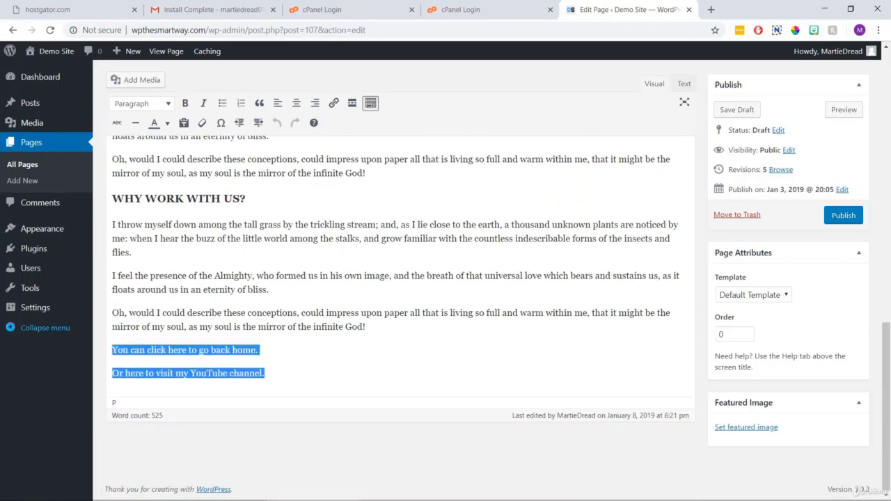
pyautogui.click(292, 349)
pyautogui.moveTo(262, 351); pyautogui.dragTo(77, 340)
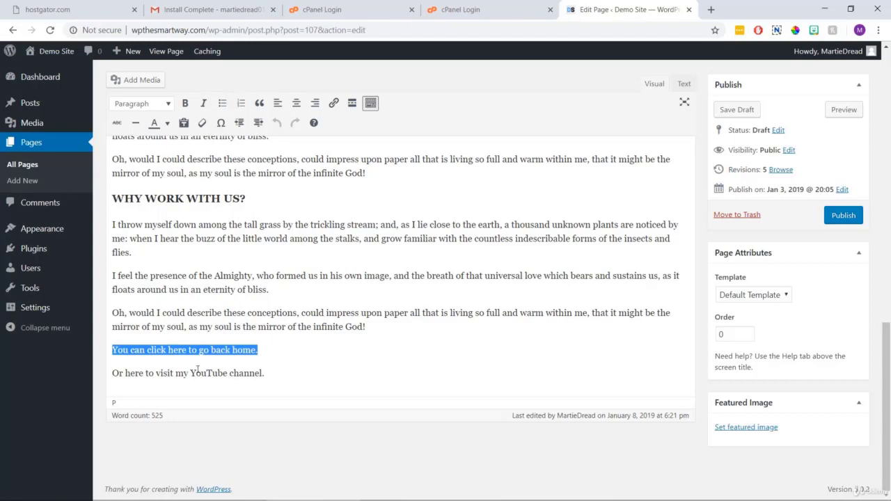
pyautogui.moveTo(291, 374); pyautogui.dragTo(106, 376)
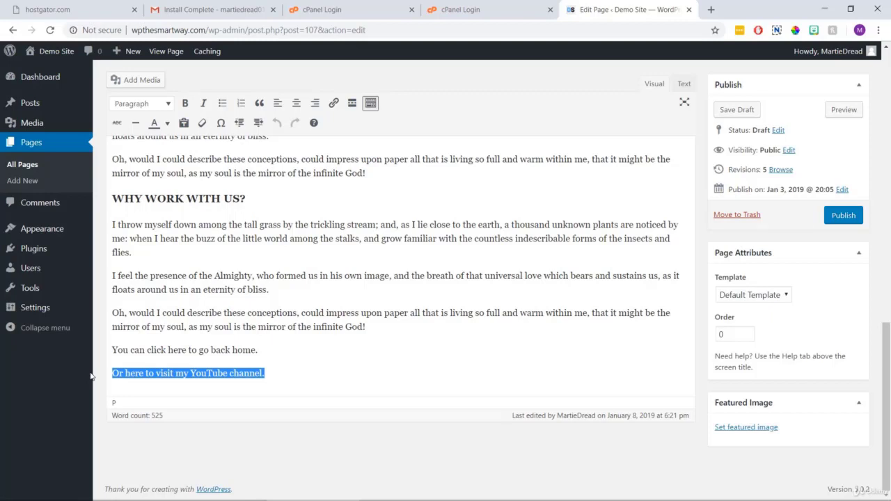
pyautogui.click(294, 382)
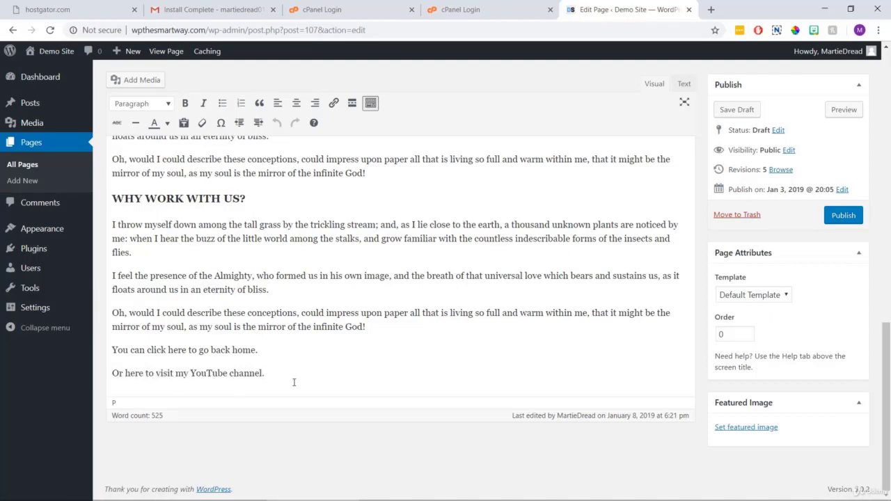
# Load wpthesmartway.com in a new tab, copy its address, and return to the page editor.
pyautogui.click(711, 9)
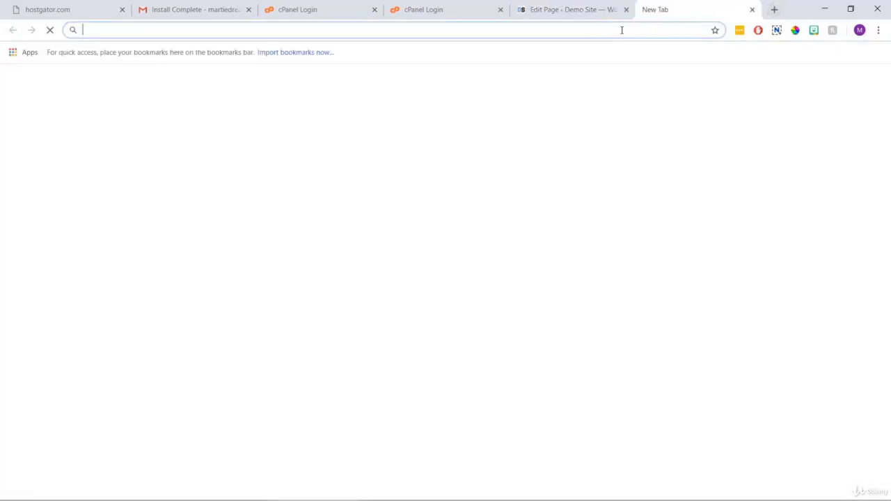
pyautogui.write('wpth')
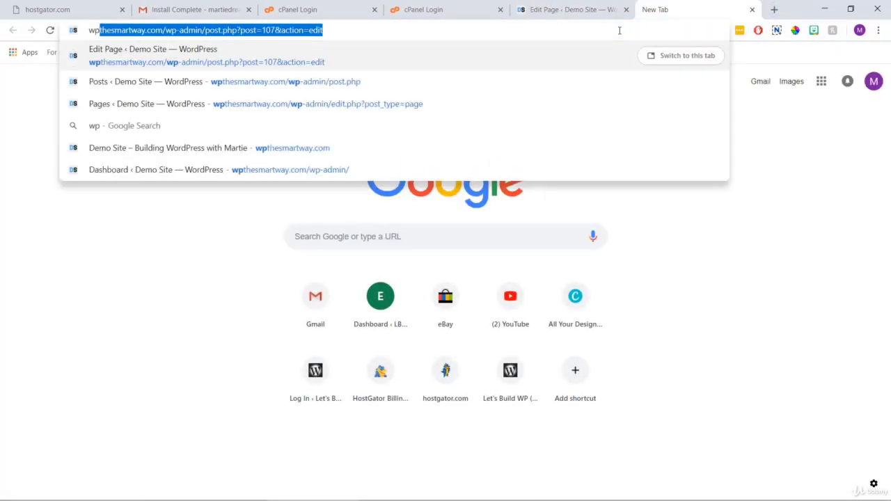
pyautogui.write('esmartway.com')
pyautogui.press('Return')
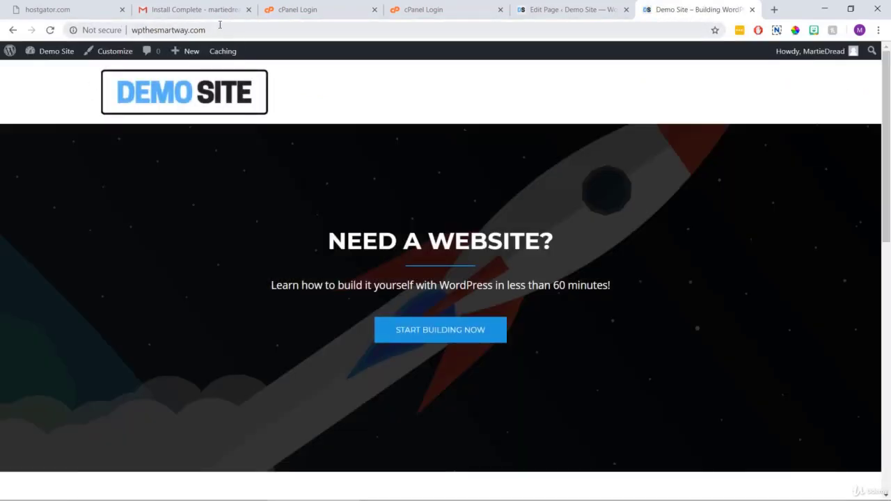
pyautogui.click(218, 30)
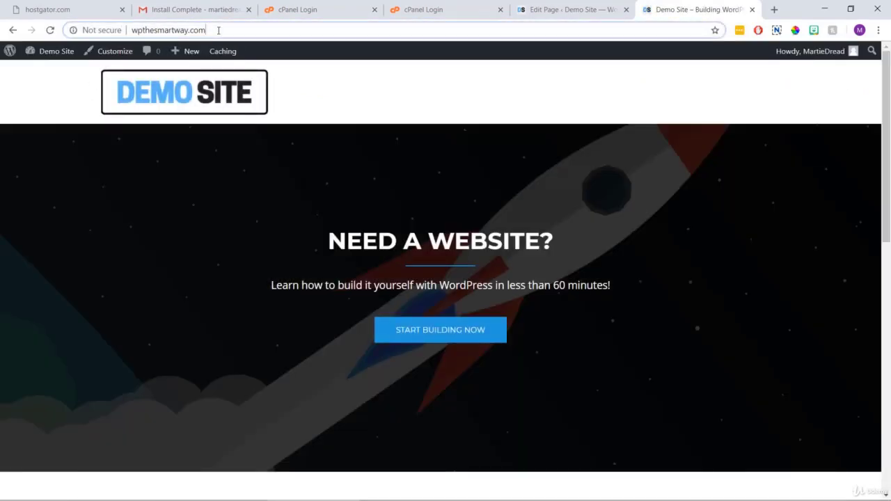
pyautogui.rightClick(218, 30)
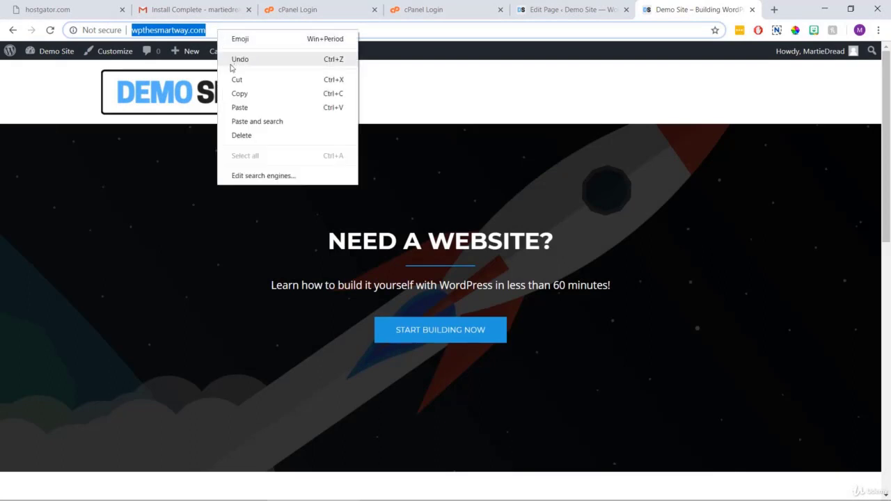
pyautogui.click(243, 96)
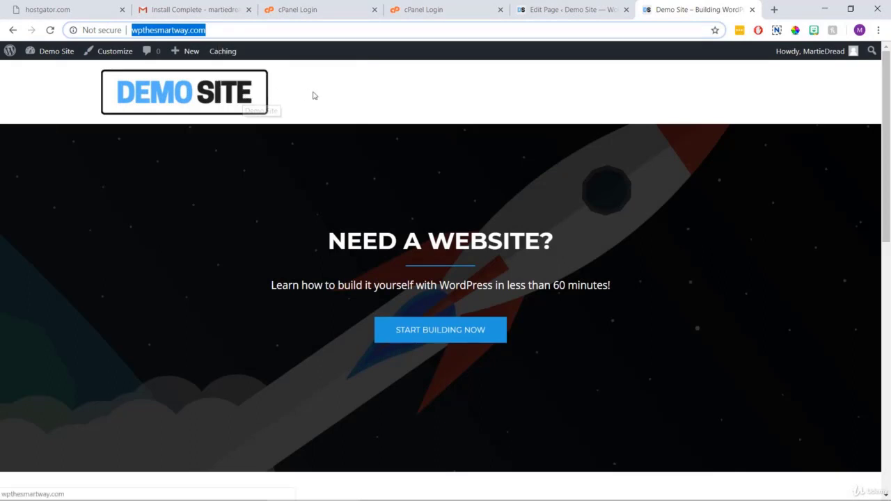
pyautogui.click(543, 13)
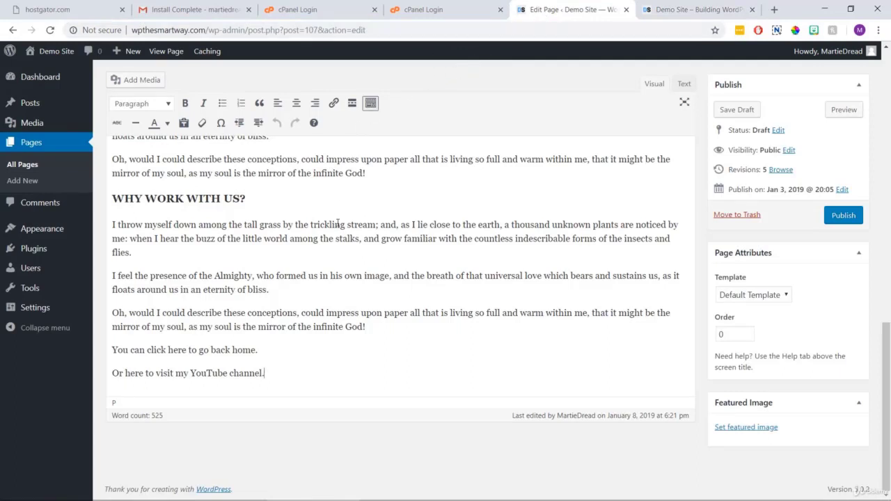
# Link the line 'You can click here to go back home.' to wpthesmartway.com.
pyautogui.moveTo(268, 350); pyautogui.dragTo(108, 350)
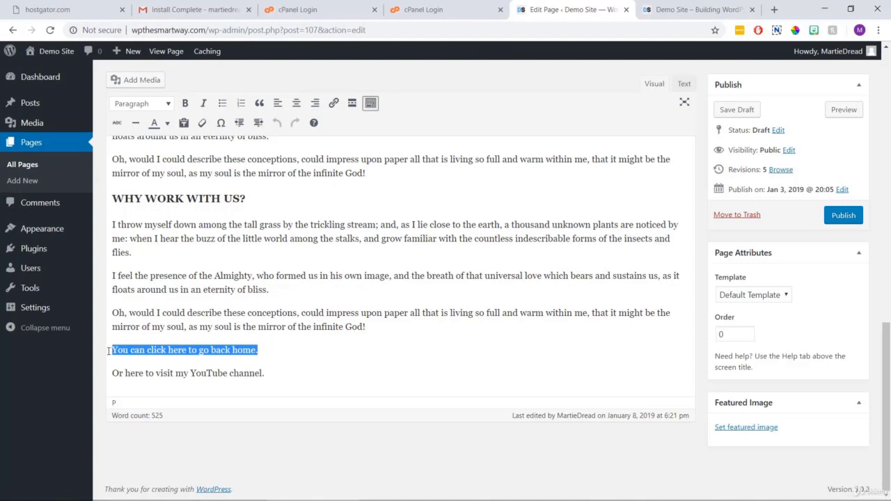
pyautogui.click(335, 109)
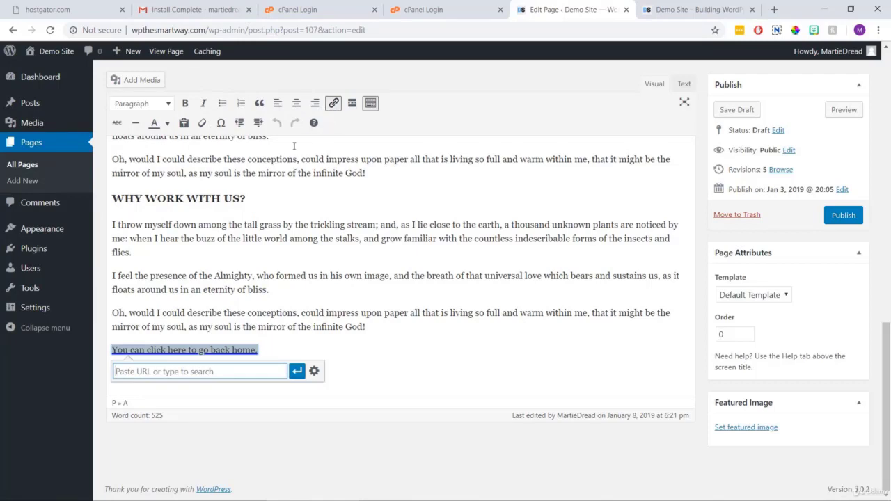
pyautogui.rightClick(172, 374)
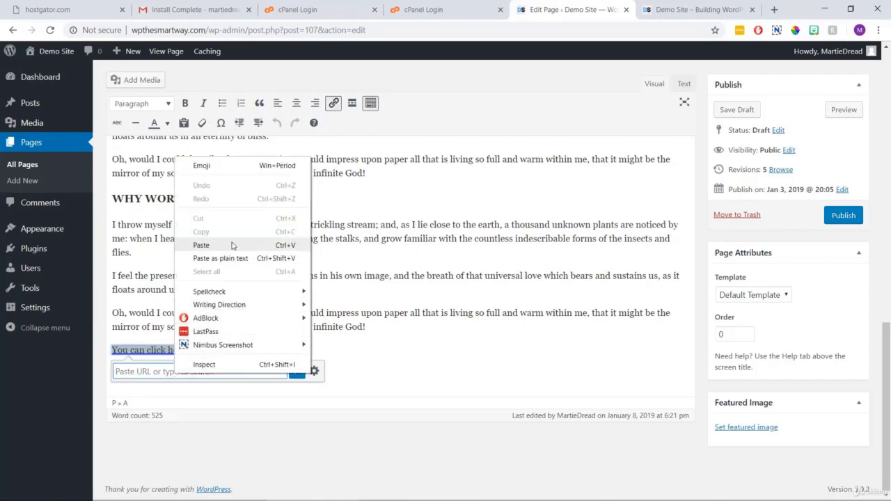
pyautogui.click(201, 245)
pyautogui.press('Return')
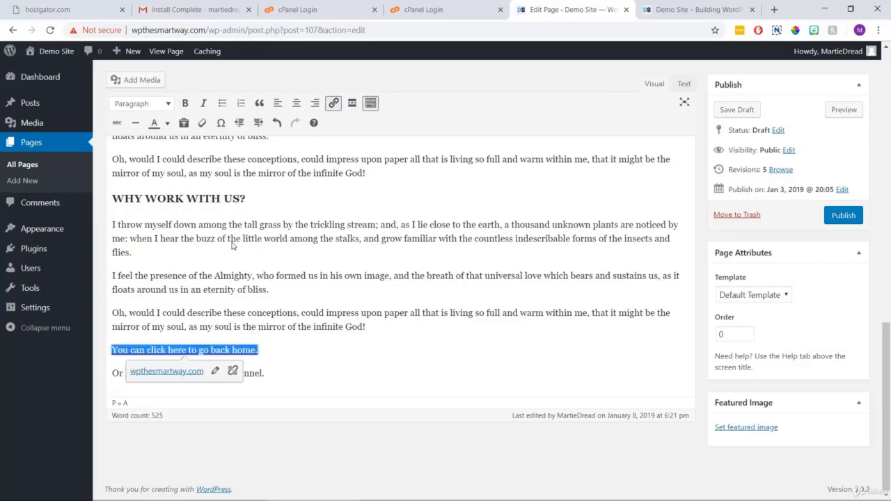
pyautogui.click(309, 371)
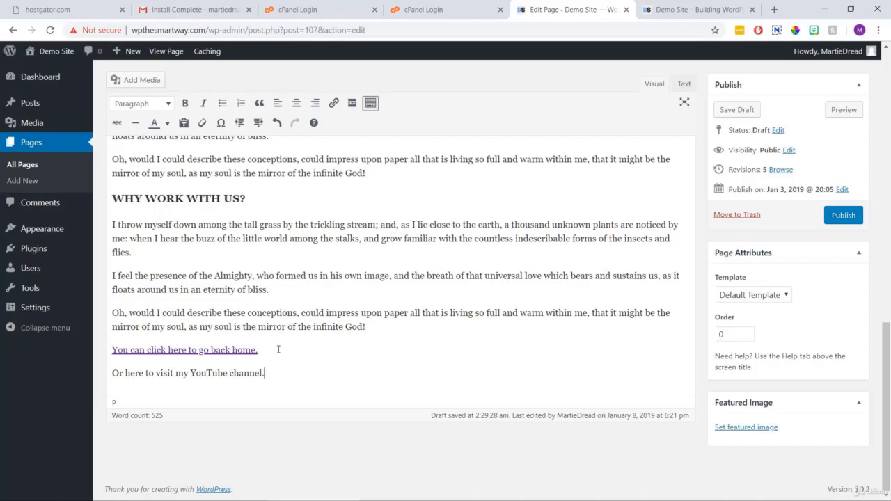
# Preview the page and follow the home link to confirm it reaches the site homepage.
pyautogui.click(839, 111)
pyautogui.moveTo(888, 92); pyautogui.dragTo(888, 350)
pyautogui.scroll(-2, 828, 344)
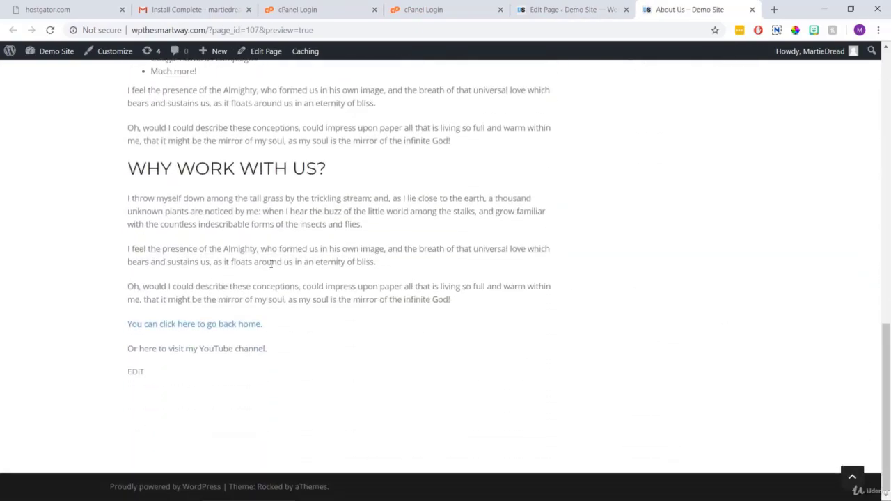
pyautogui.click(241, 326)
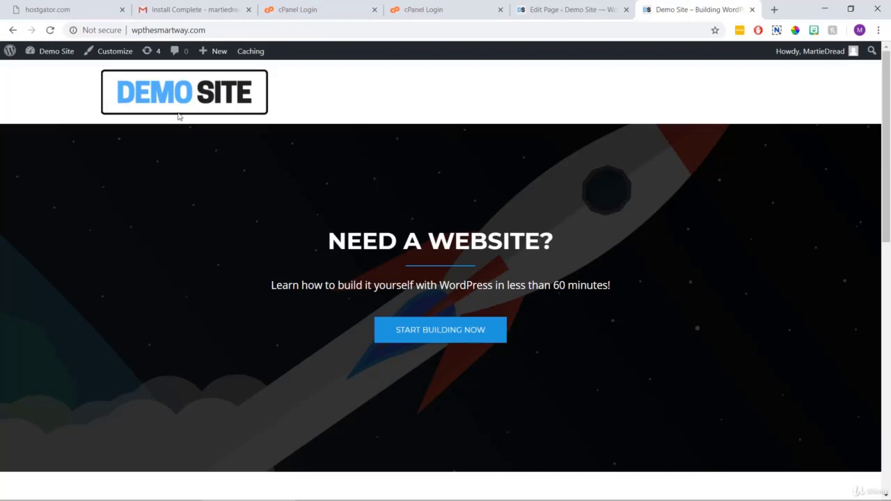
# Go to youtube.com and open the Let's Build WordPress channel page.
pyautogui.click(238, 31)
pyautogui.write('youtube.com')
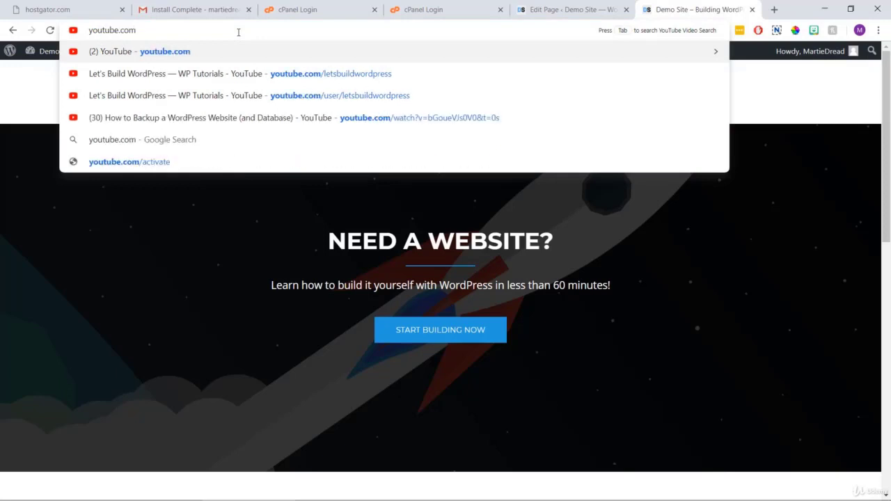
pyautogui.press('Down')
pyautogui.press('Down')
pyautogui.press('Return')
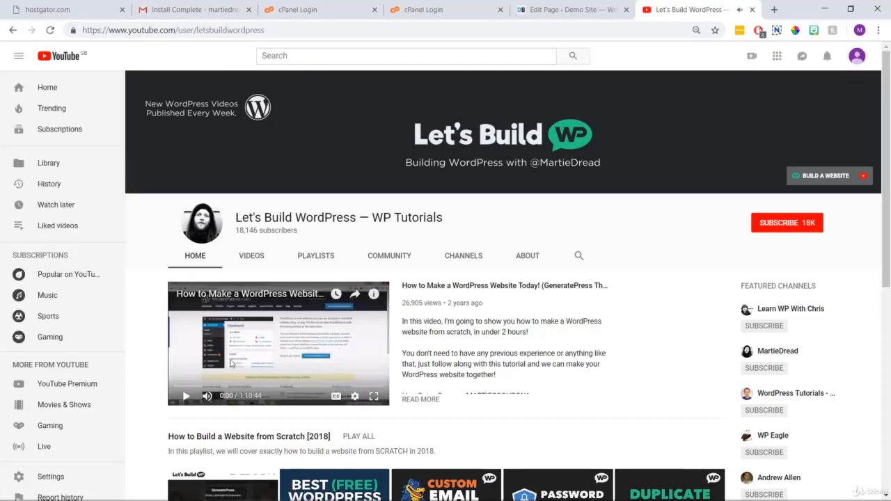
# Copy the channel page address and return to the WordPress page editor.
pyautogui.click(223, 30)
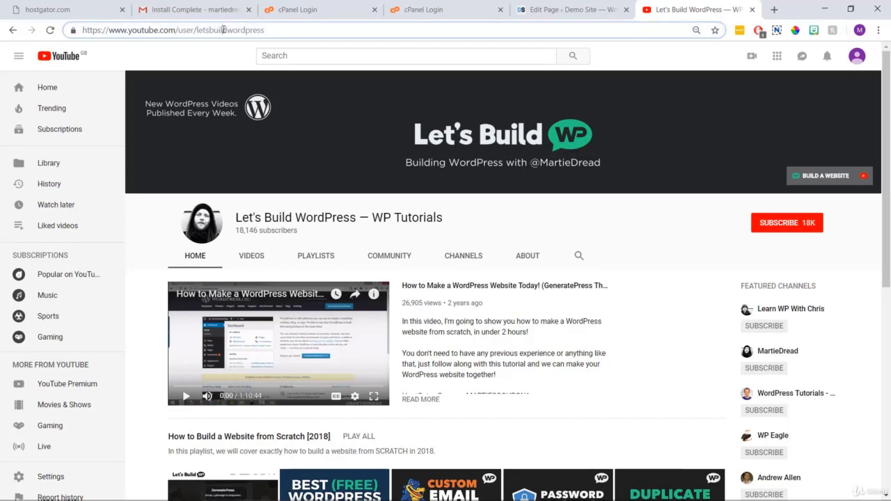
pyautogui.rightClick(223, 30)
pyautogui.click(249, 93)
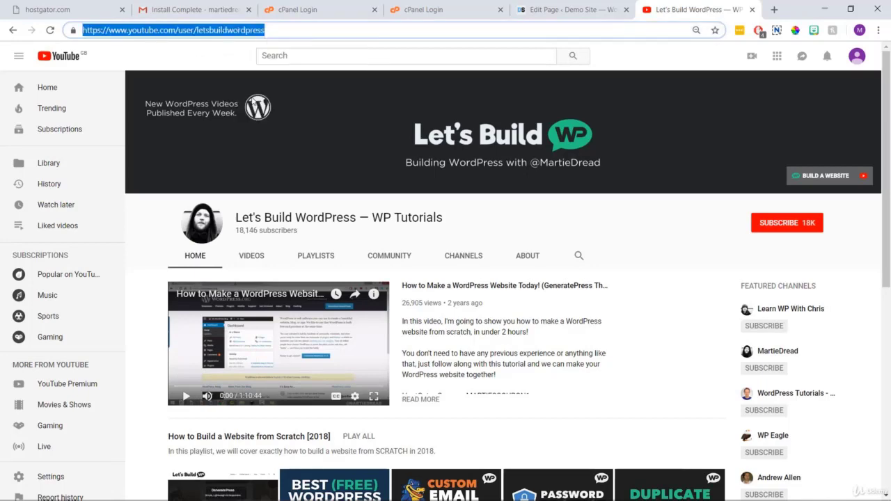
pyautogui.click(555, 12)
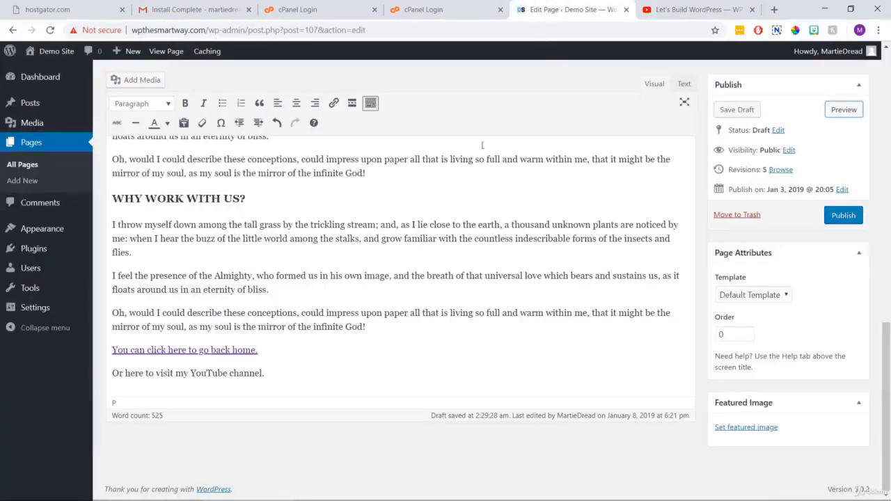
# Link 'Or here to visit my YouTube channel.' to the YouTube channel, opening in a new tab.
pyautogui.moveTo(283, 376); pyautogui.dragTo(88, 368)
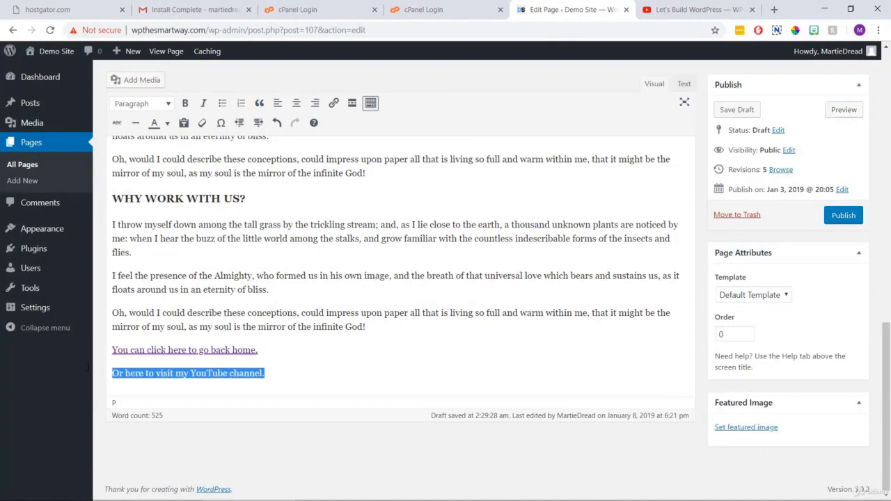
pyautogui.click(334, 104)
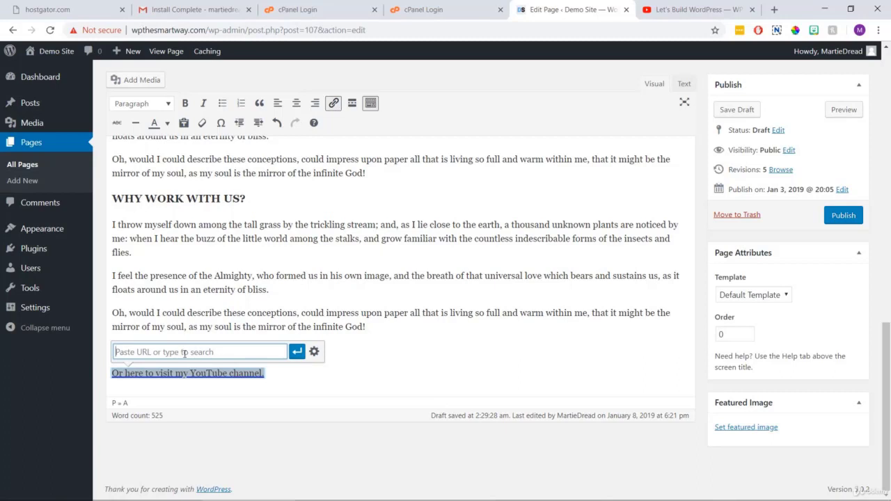
pyautogui.rightClick(185, 353)
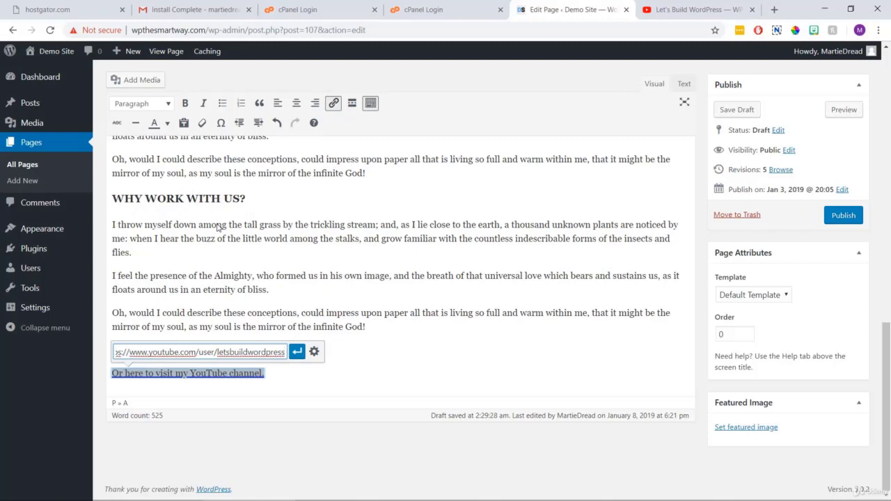
pyautogui.click(314, 354)
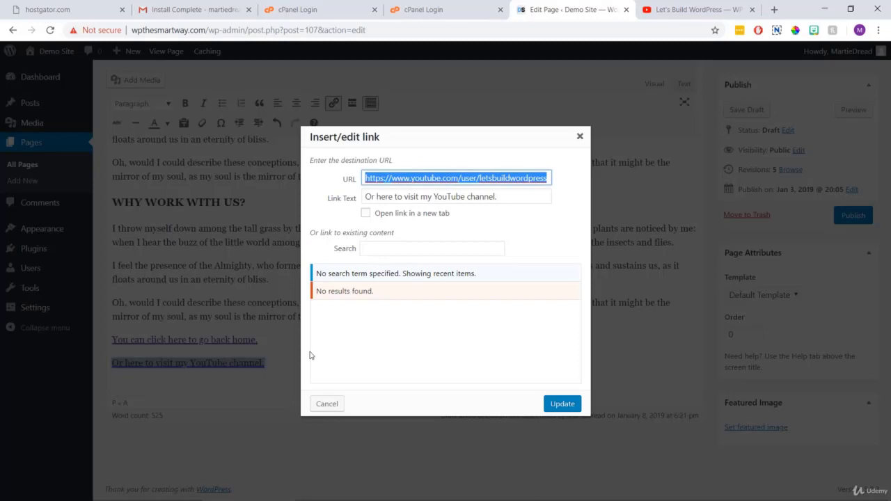
pyautogui.click(365, 214)
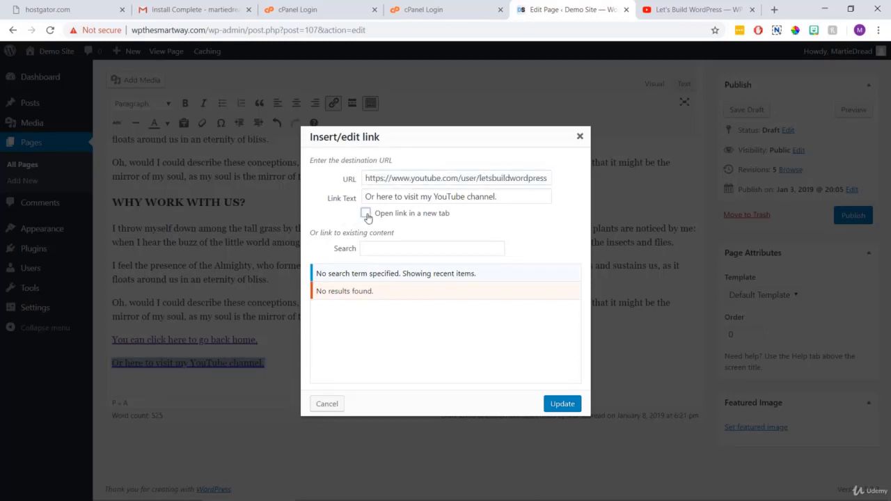
pyautogui.click(562, 404)
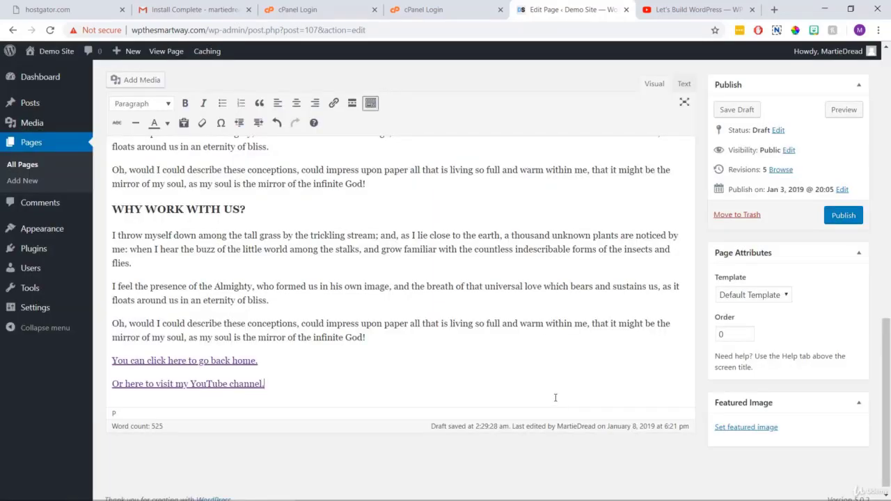
pyautogui.click(835, 112)
# Test the YouTube link from the preview, then close the YouTube and preview tabs.
pyautogui.moveTo(886, 94); pyautogui.dragTo(875, 352)
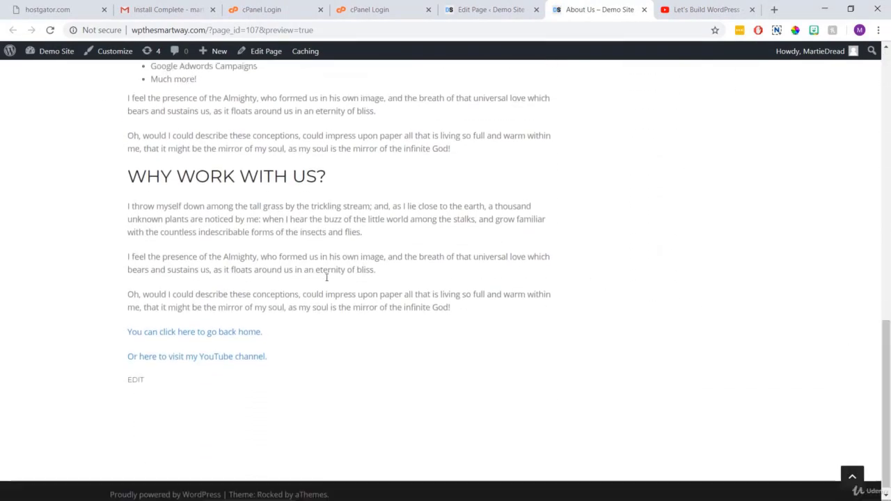
pyautogui.click(229, 359)
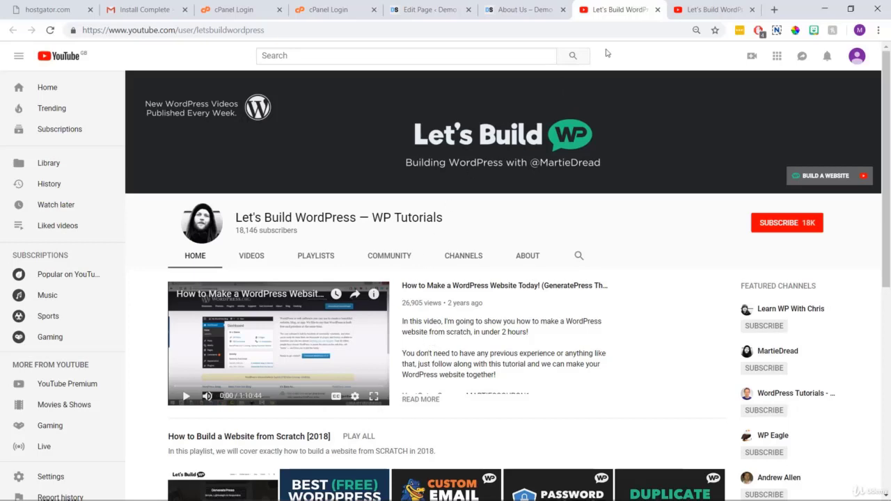
pyautogui.click(657, 10)
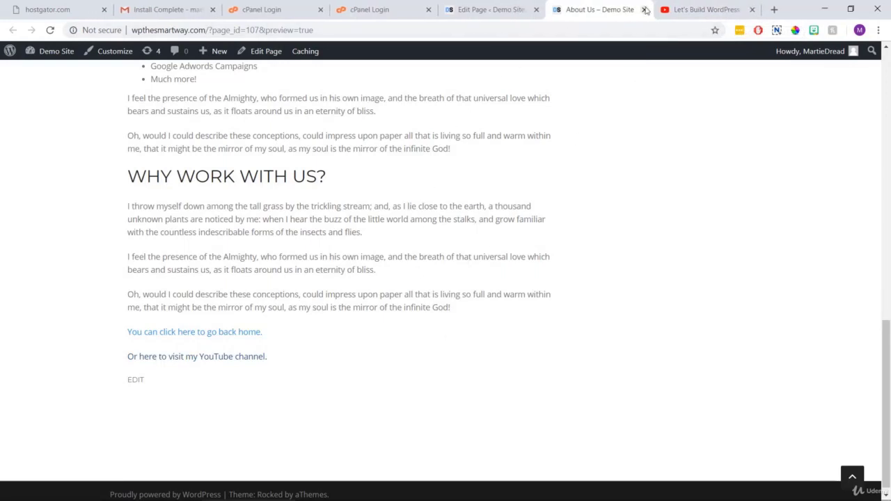
pyautogui.click(644, 10)
pyautogui.click(644, 10)
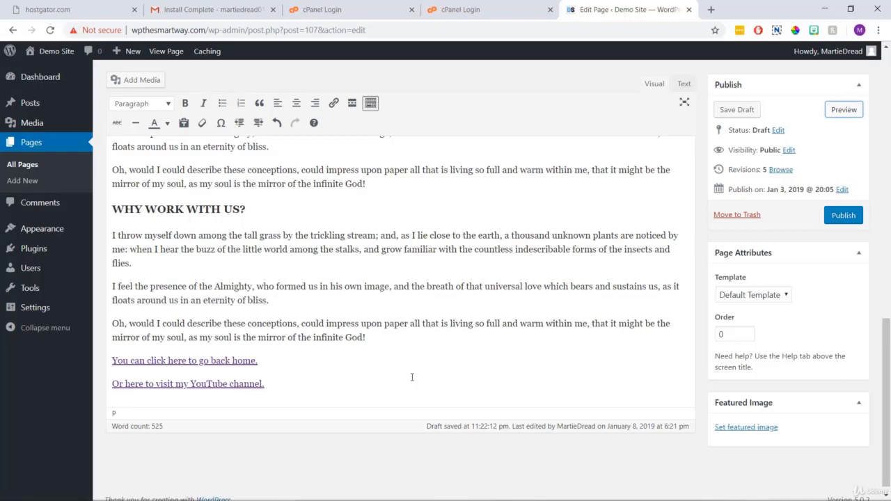
# Publish the About Us page and view it on the live site.
pyautogui.click(827, 218)
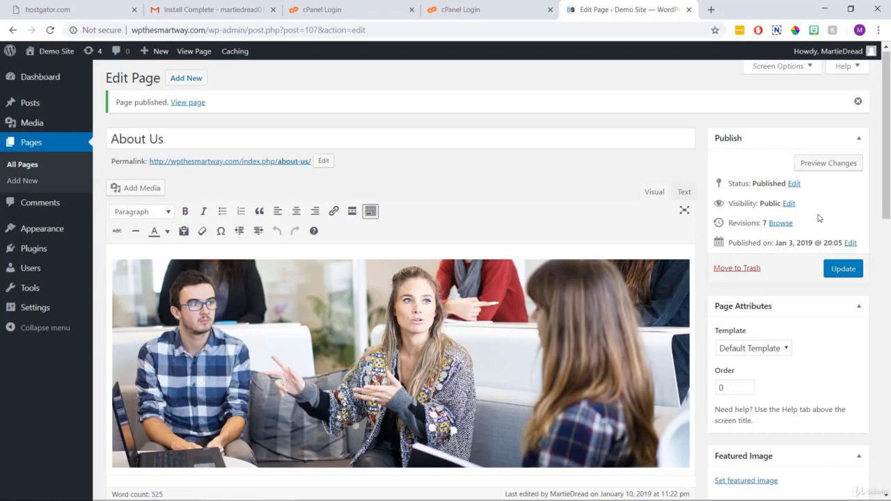
pyautogui.click(193, 53)
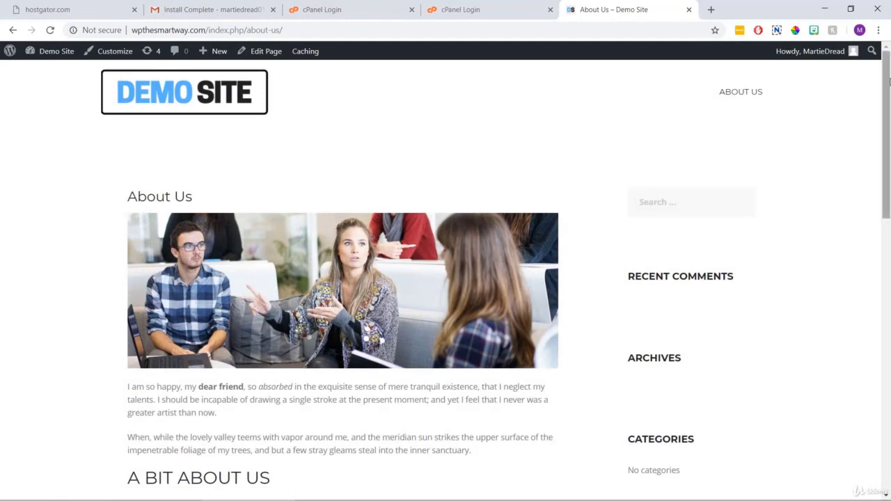
# Scroll through the live Contact Us page to view its content.
pyautogui.moveTo(888, 80); pyautogui.dragTo(863, 85)
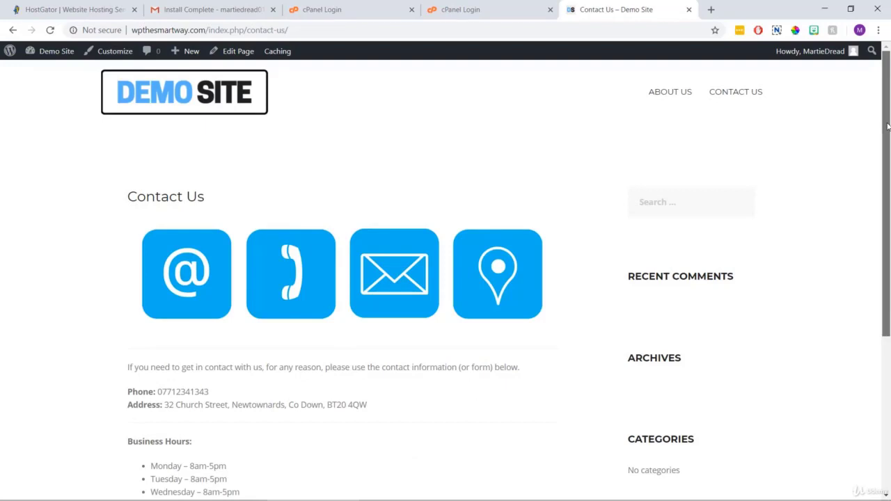
pyautogui.scroll(-2, 886, 139)
pyautogui.moveTo(890, 181); pyautogui.dragTo(890, 196)
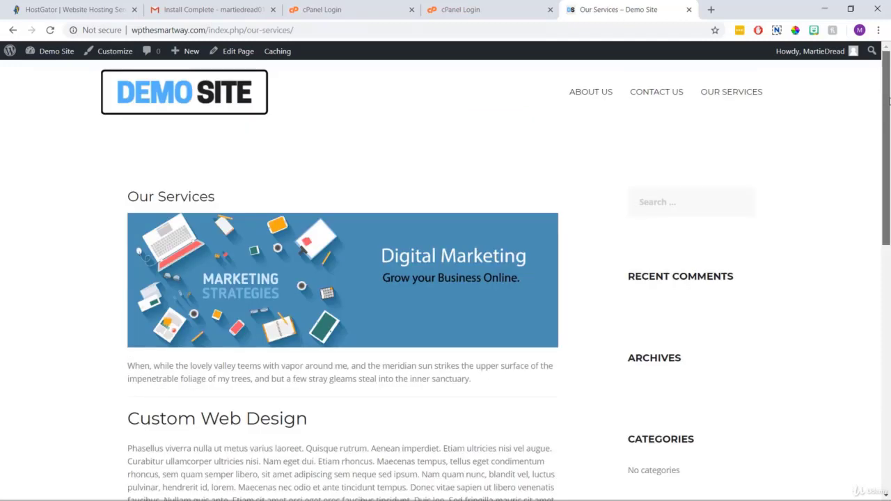
# Browse the Our Services and Random 2 pages, return to the home page, then open the admin dashboard.
pyautogui.moveTo(889, 126); pyautogui.dragTo(886, 194)
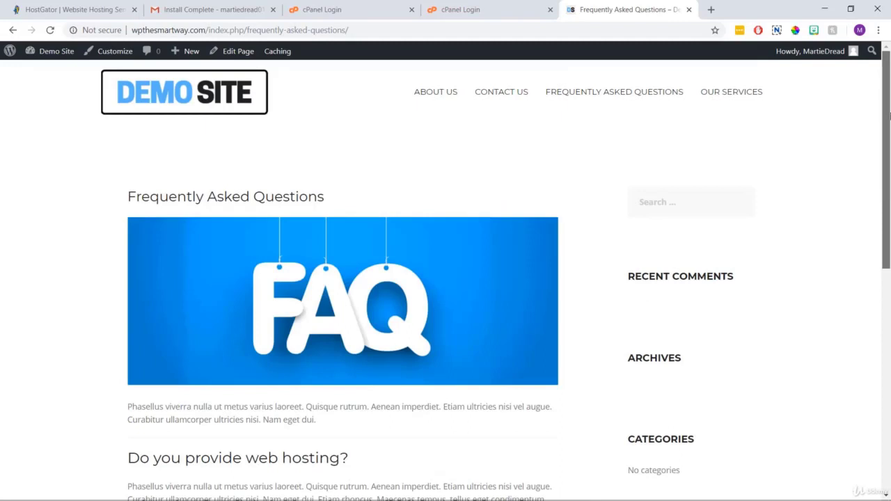
pyautogui.moveTo(888, 116); pyautogui.dragTo(888, 214)
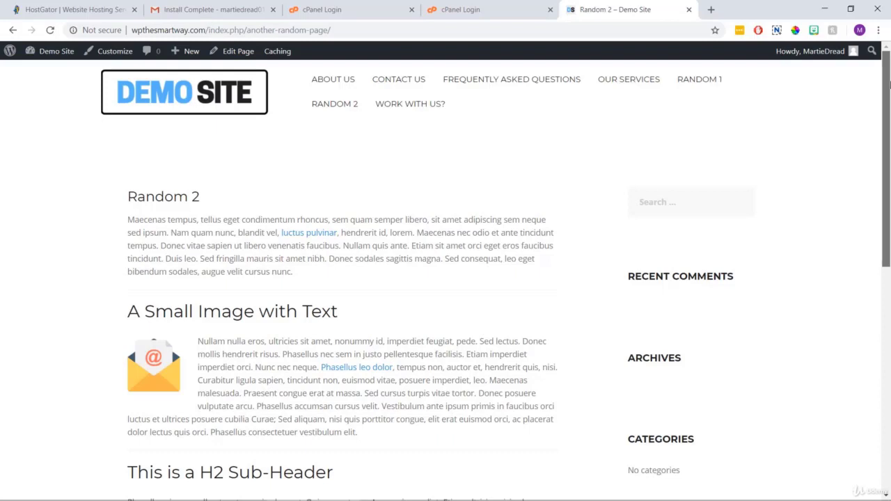
pyautogui.click(216, 100)
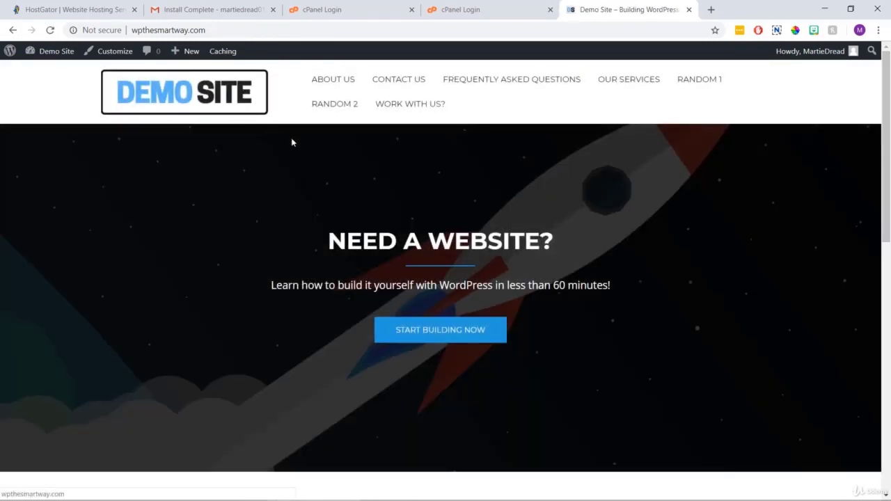
pyautogui.moveTo(889, 89); pyautogui.dragTo(889, 255)
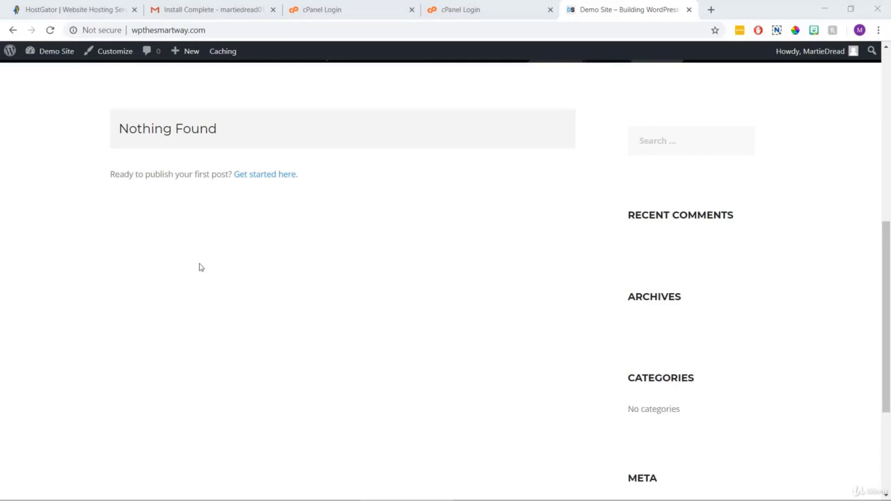
pyautogui.click(63, 52)
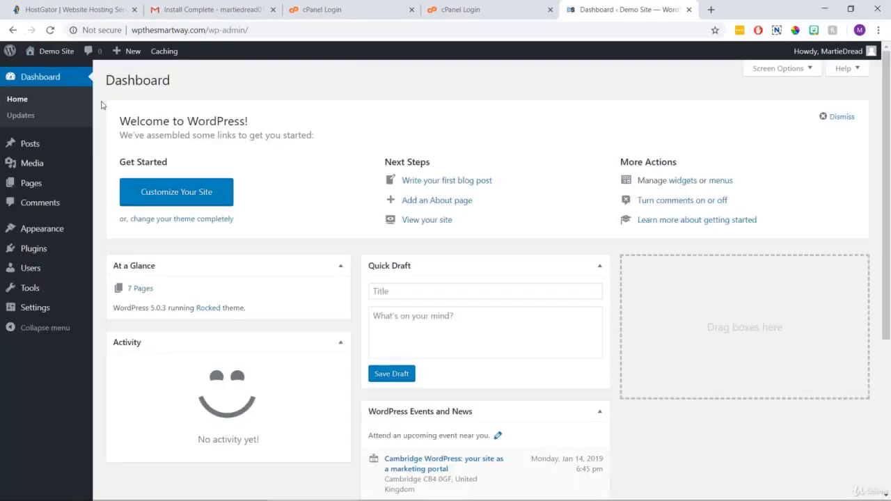
# Start a new post titled 'How to Build a WordPress Website' with body text 'Start typing text...'.
pyautogui.moveTo(62, 147)
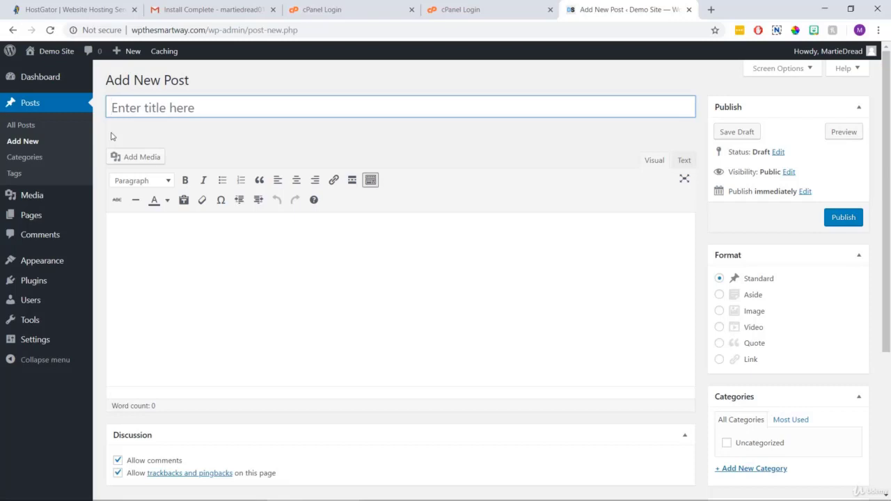
pyautogui.write('How to Bui')
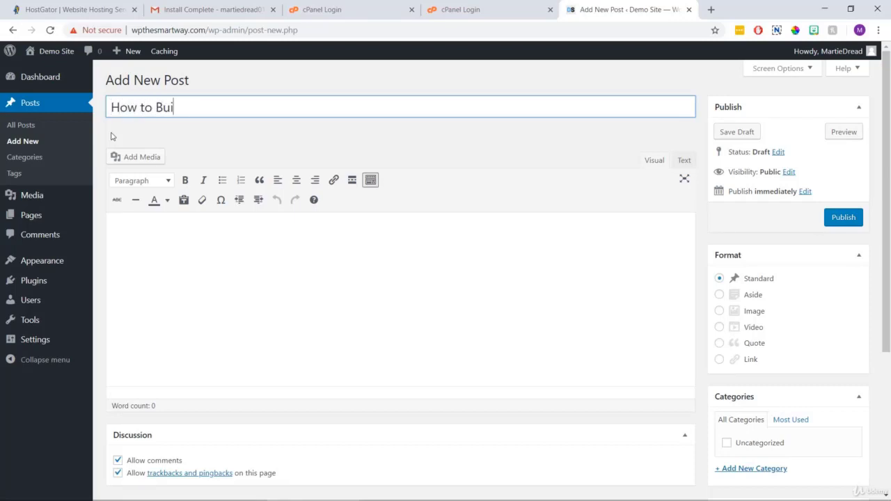
pyautogui.write('ld a WordPres')
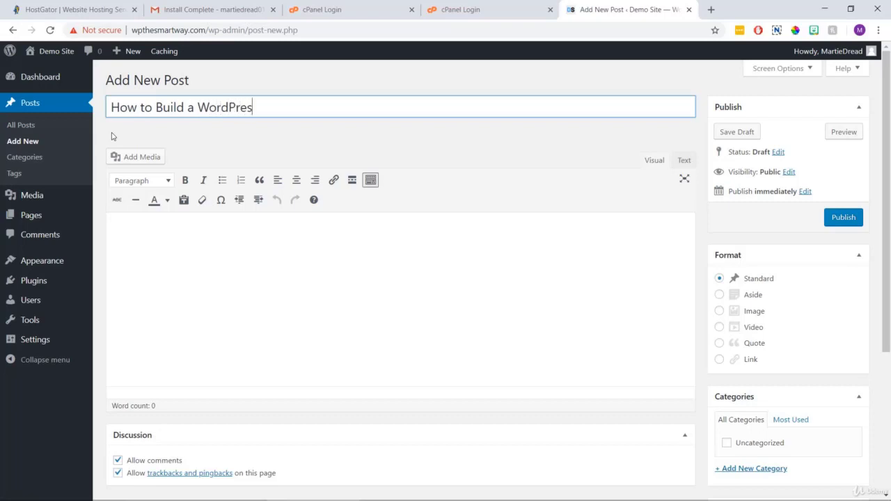
pyautogui.write('s Website')
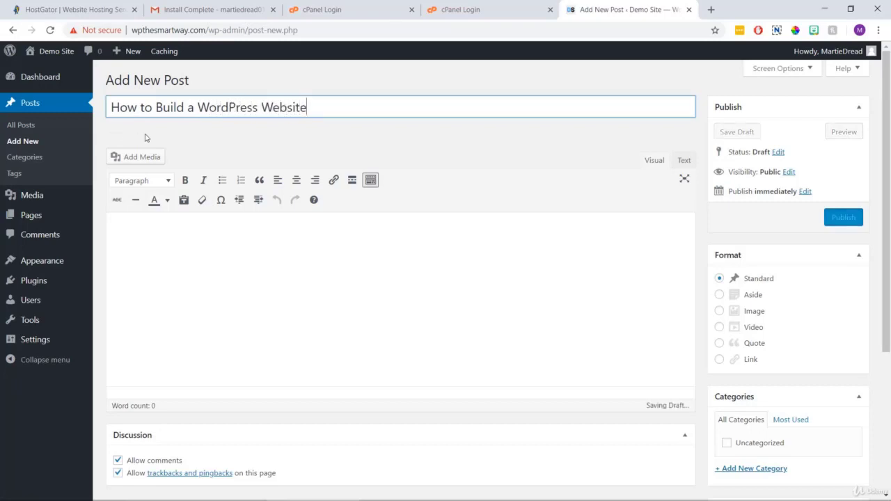
pyautogui.click(201, 245)
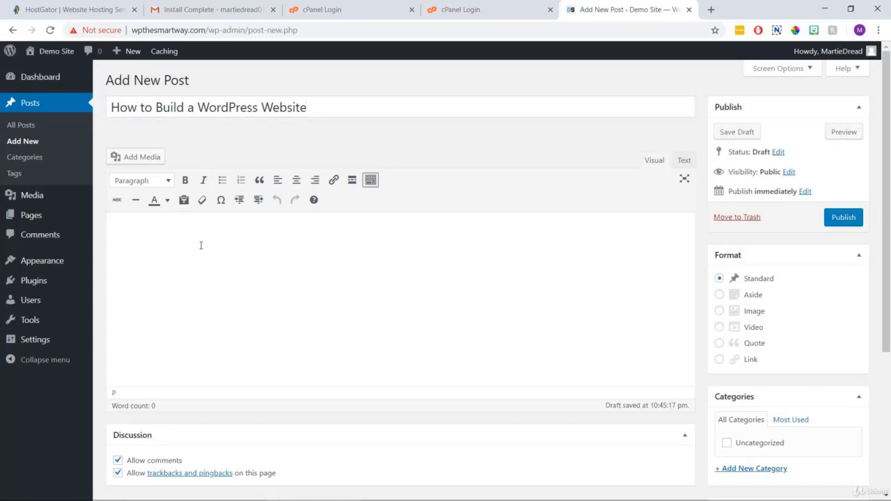
pyautogui.write('Start typing text...')
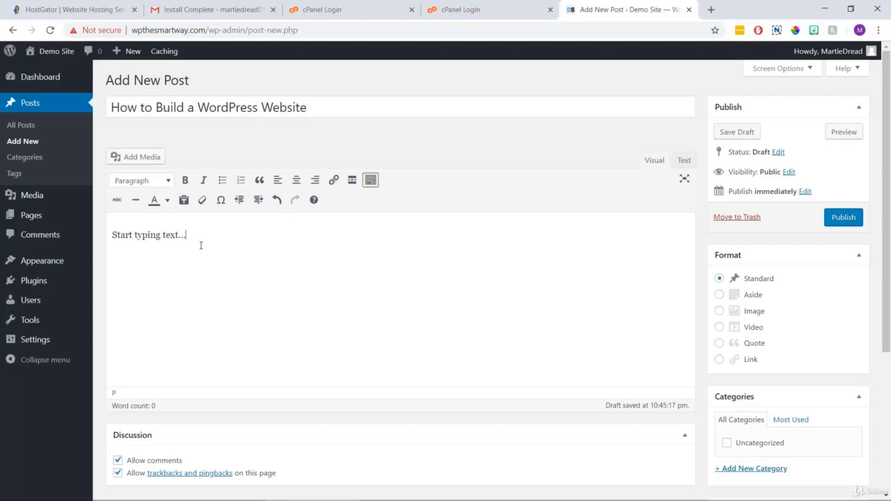
# Paste the article over the placeholder, bold 'This is Numbered List:' and italicise 'Bookmarksgrove right'.
pyautogui.moveTo(190, 232); pyautogui.dragTo(107, 229)
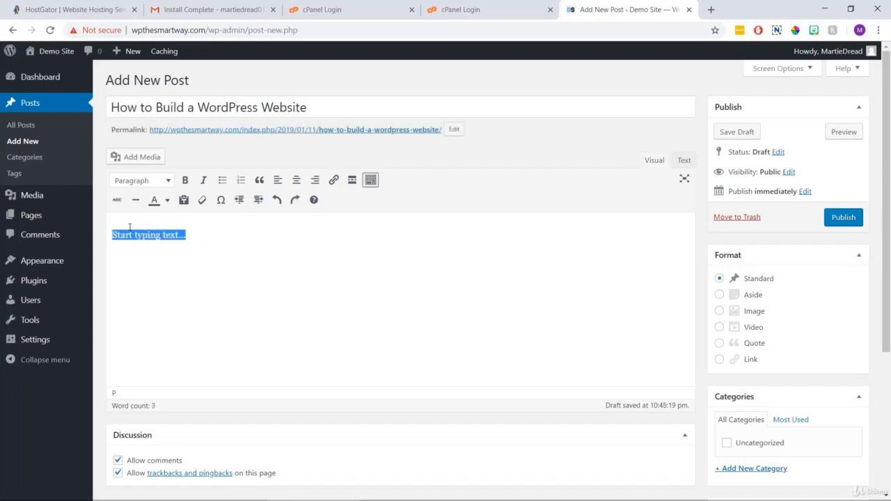
pyautogui.rightClick(130, 227)
pyautogui.click(158, 282)
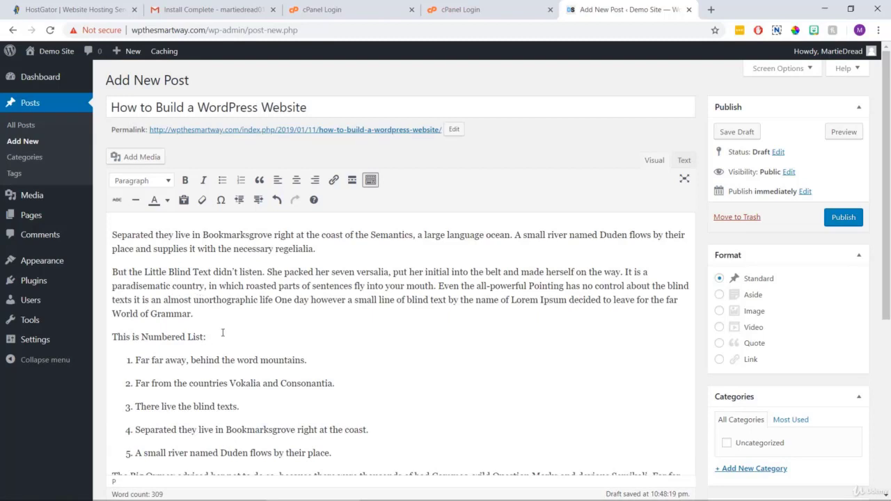
pyautogui.moveTo(206, 337); pyautogui.dragTo(109, 337)
pyautogui.click(186, 180)
pyautogui.moveTo(203, 234); pyautogui.dragTo(295, 232)
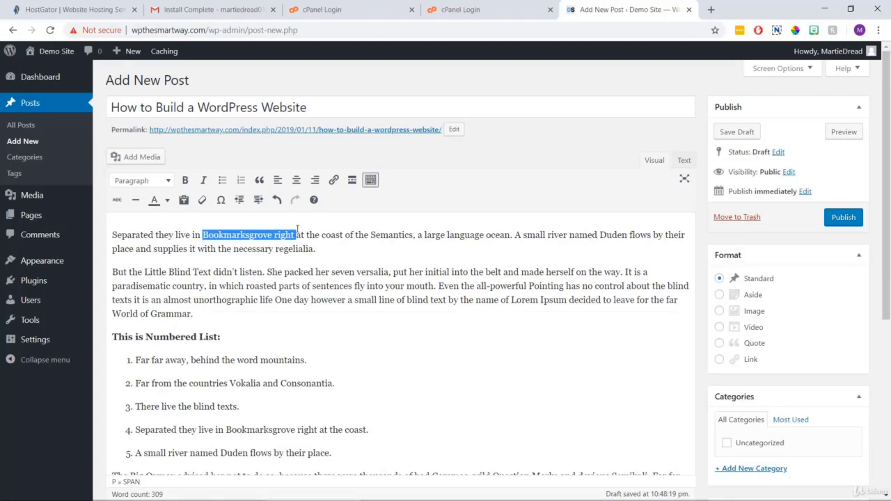
pyautogui.click(203, 180)
pyautogui.click(270, 315)
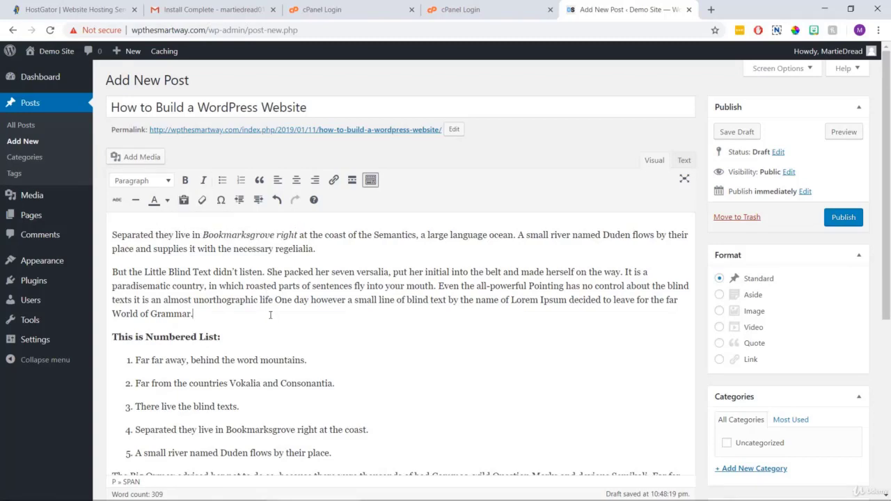
# Make 'This is a Sub Heading' and 'Another H3 Sub Heading' Heading 3, then add a line after 'regelialia.'.
pyautogui.scroll(-5, 270, 315)
pyautogui.moveTo(202, 281); pyautogui.dragTo(88, 278)
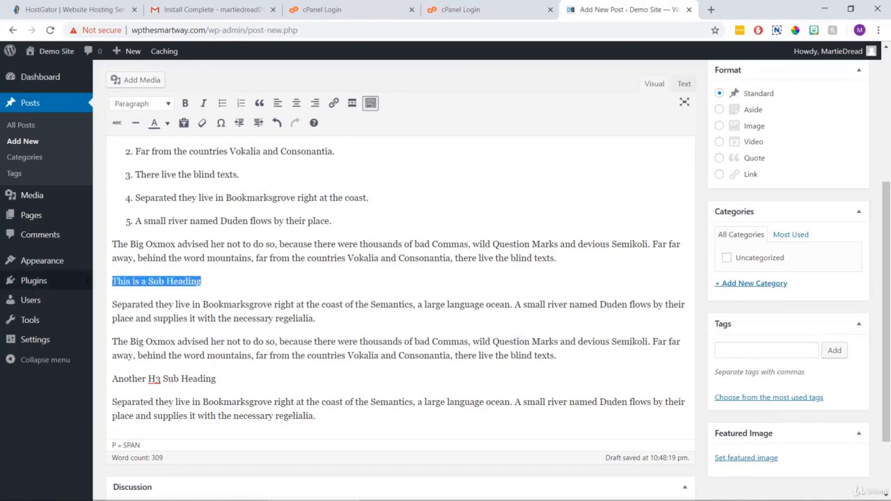
pyautogui.click(152, 103)
pyautogui.click(144, 192)
pyautogui.moveTo(217, 383); pyautogui.dragTo(110, 384)
pyautogui.click(146, 105)
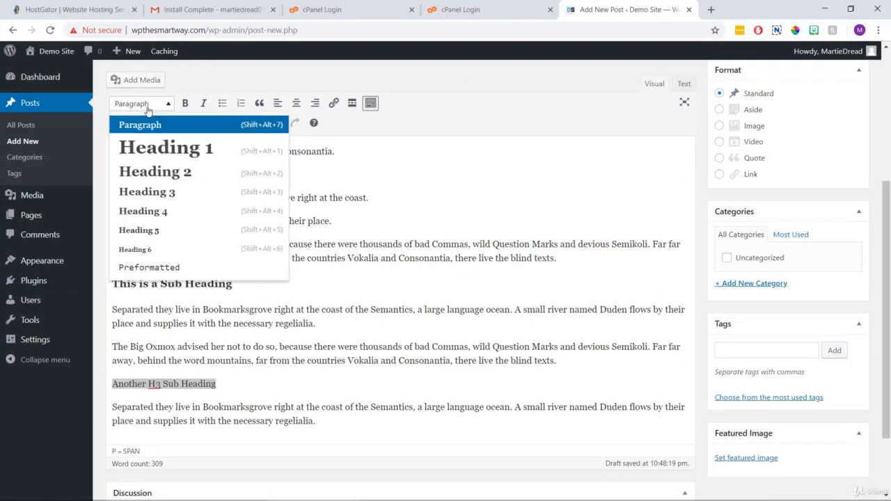
pyautogui.click(145, 192)
pyautogui.click(325, 394)
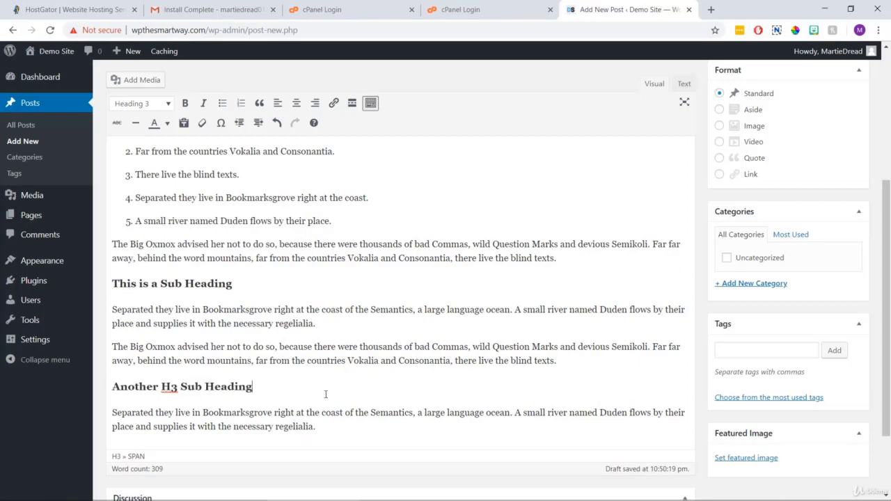
pyautogui.click(336, 325)
pyautogui.press('Return')
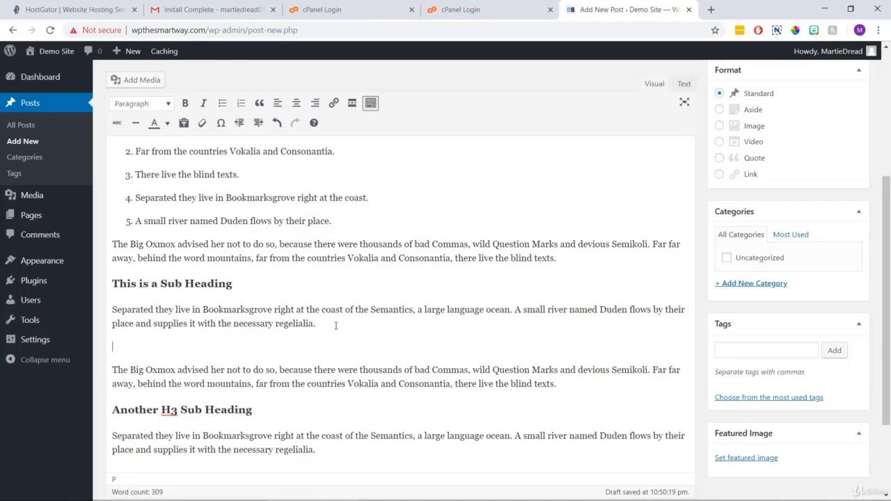
# Insert the triangles image into the post, centred, at Large 1024 × 576 size.
pyautogui.click(142, 81)
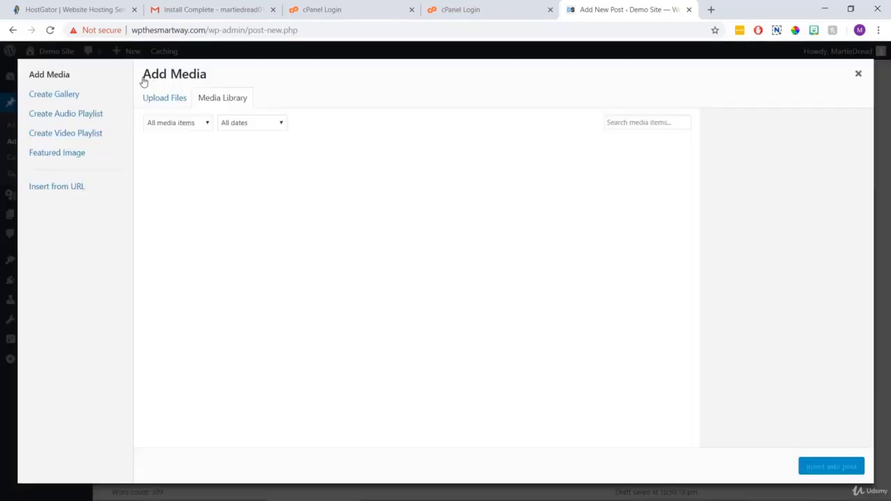
pyautogui.click(773, 390)
pyautogui.click(781, 412)
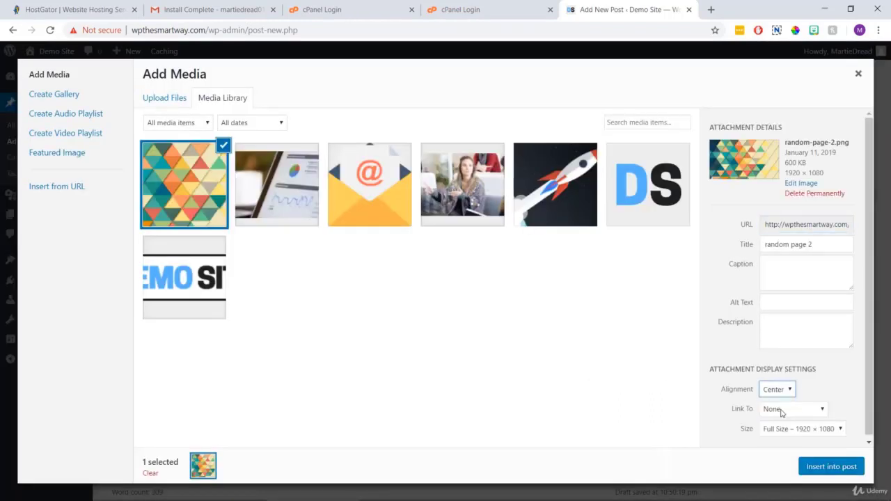
pyautogui.click(789, 430)
pyautogui.click(789, 461)
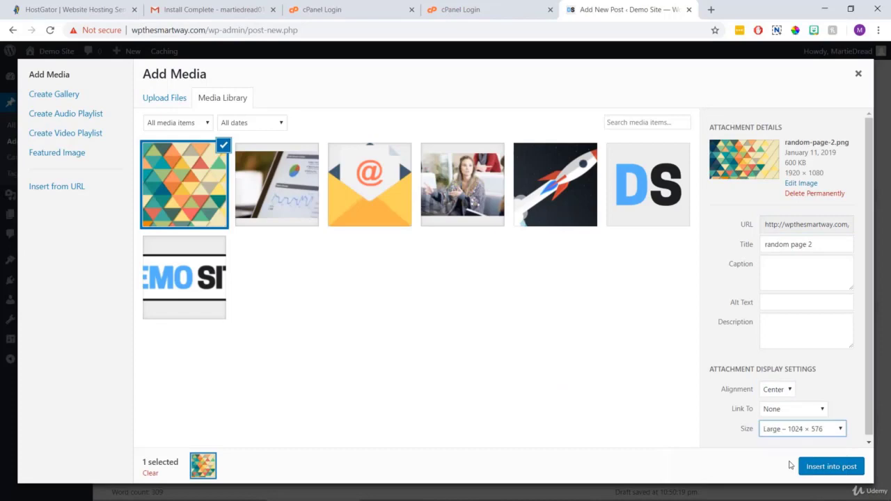
pyautogui.click(838, 466)
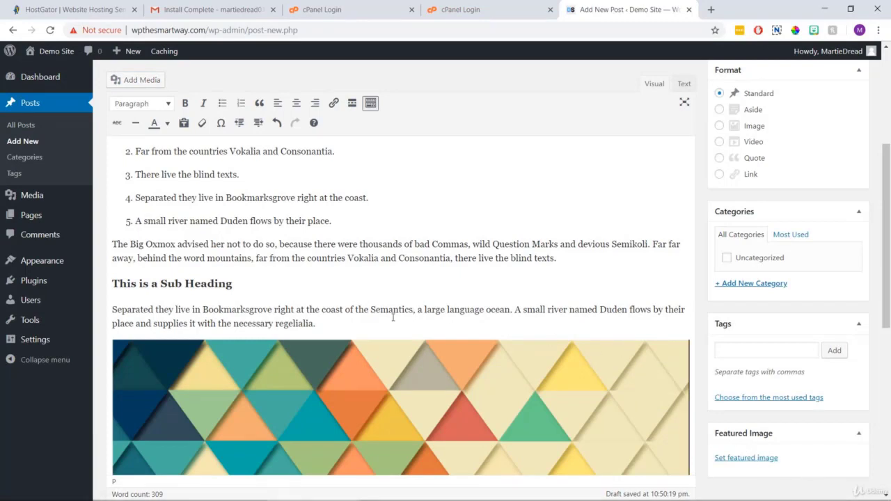
pyautogui.click(345, 325)
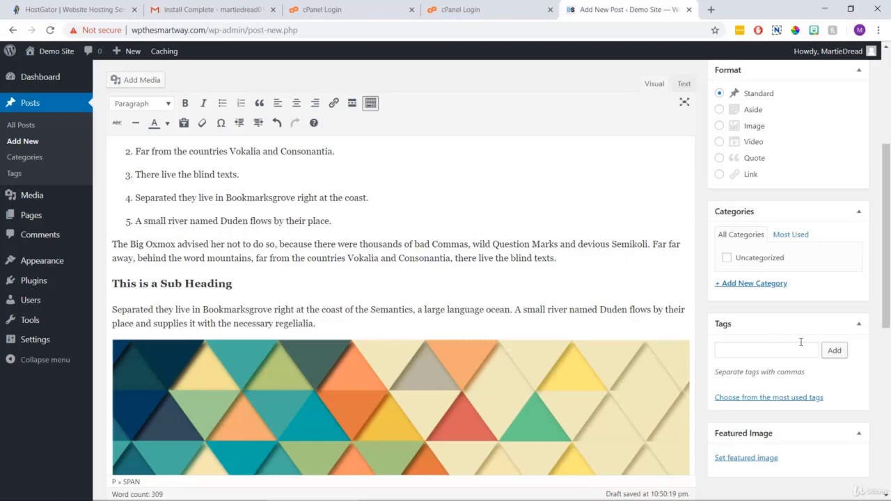
# Create a new 'wordpress tutorials' category for the post.
pyautogui.click(762, 284)
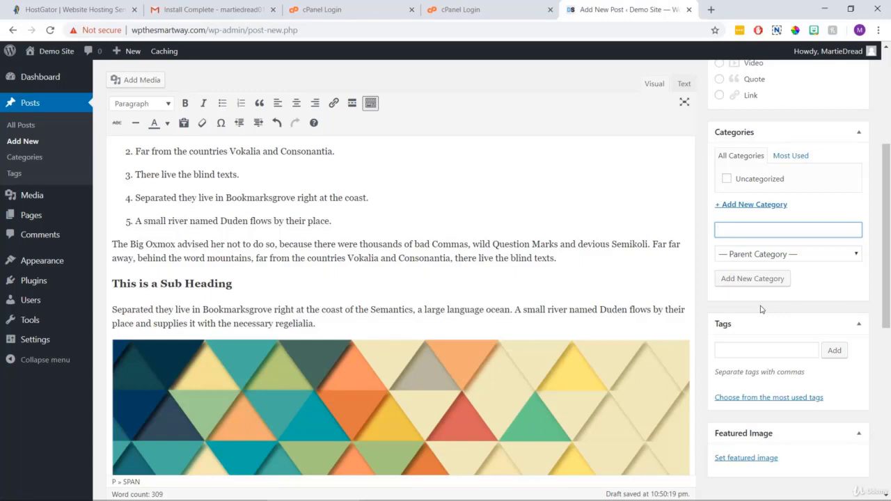
pyautogui.write('wordpress tutorials')
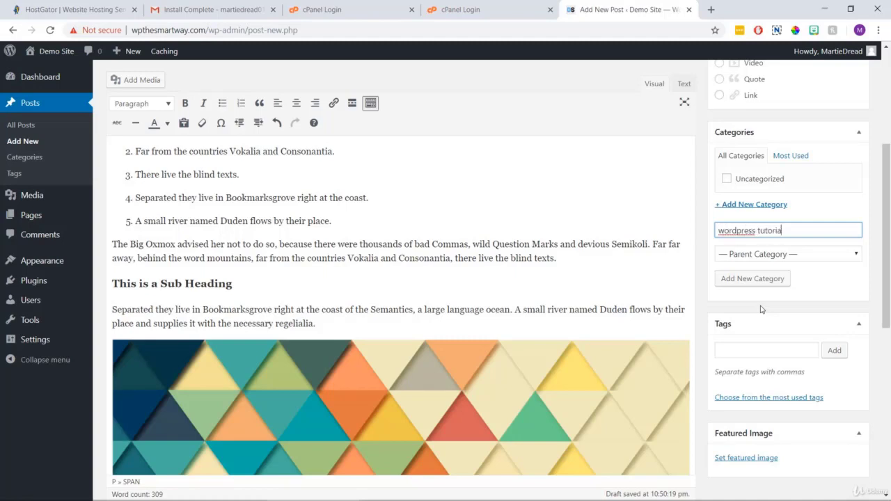
pyautogui.click(758, 277)
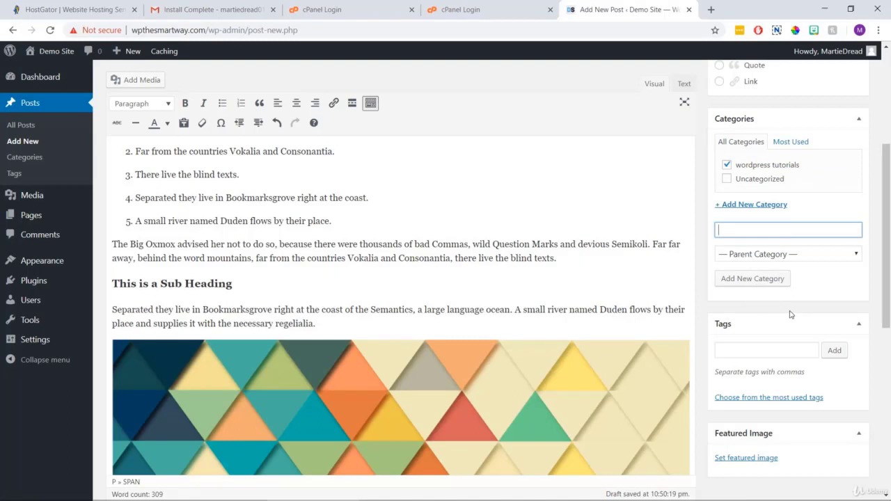
pyautogui.click(784, 350)
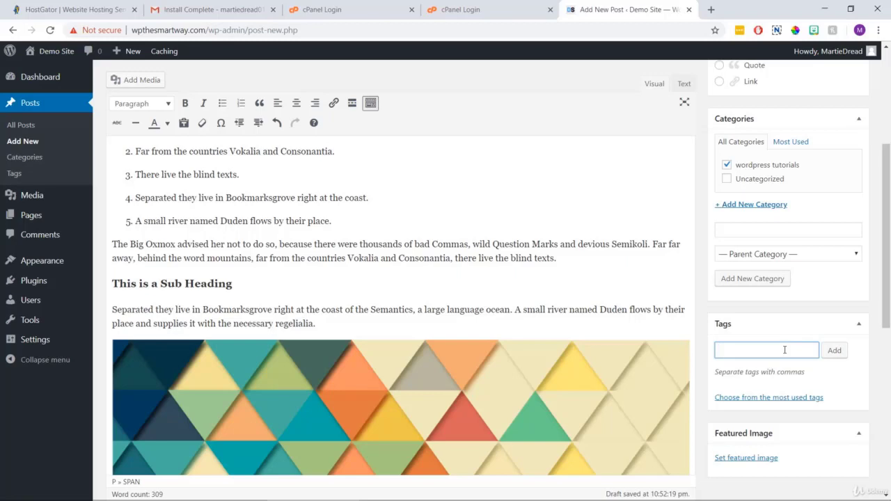
# Add the tags build a website, wordpress and web design to the post.
pyautogui.write('build a website')
pyautogui.click(834, 351)
pyautogui.write('wo')
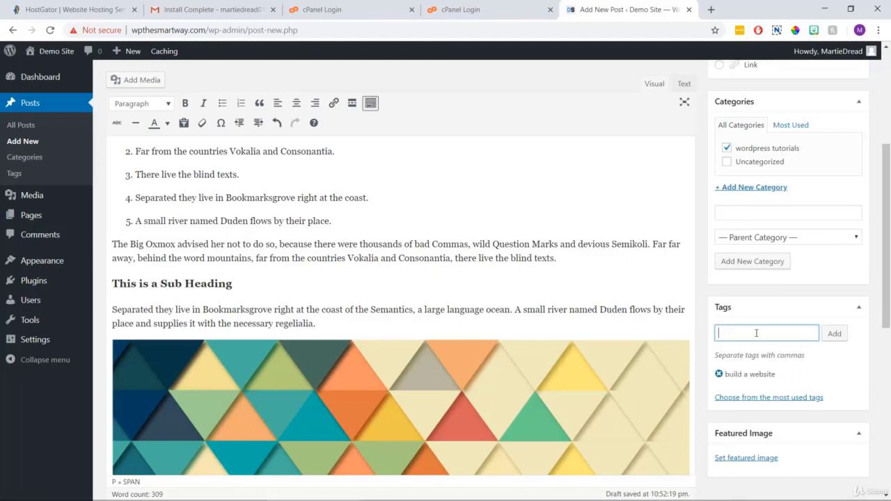
pyautogui.write('rdpress')
pyautogui.click(835, 336)
pyautogui.write('web design')
pyautogui.click(834, 335)
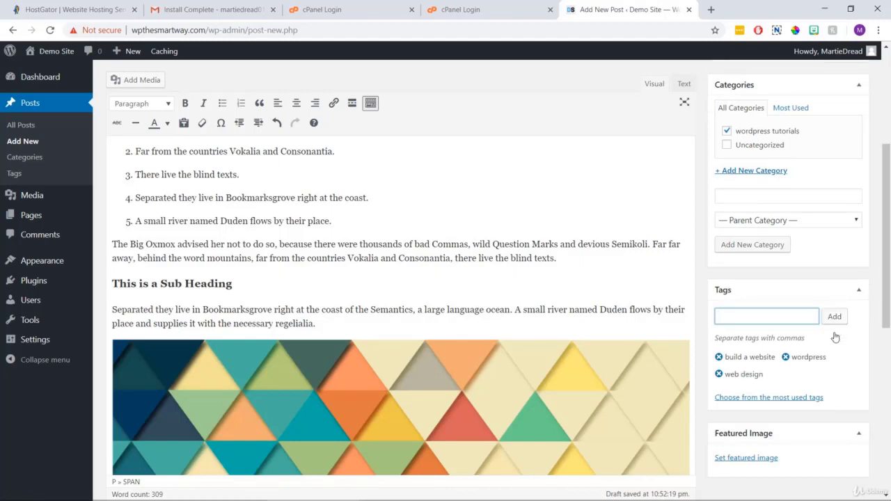
pyautogui.click(835, 333)
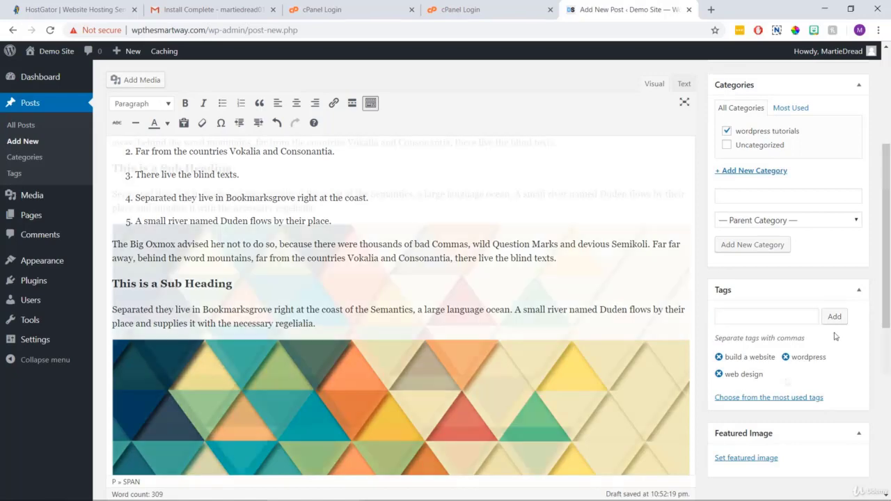
pyautogui.scroll(-2, 776, 334)
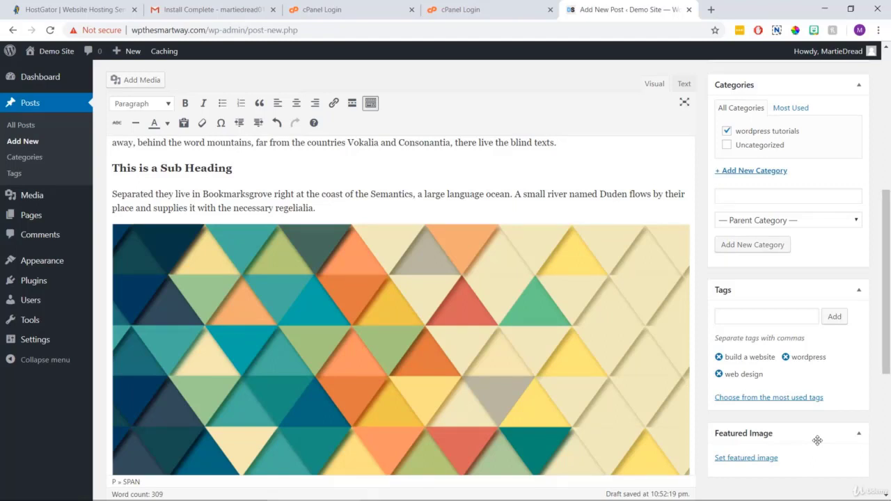
# Upload build-a-website-post-image.jpg from the Rocked Demo POSTS stuff folder as the featured image.
pyautogui.click(766, 458)
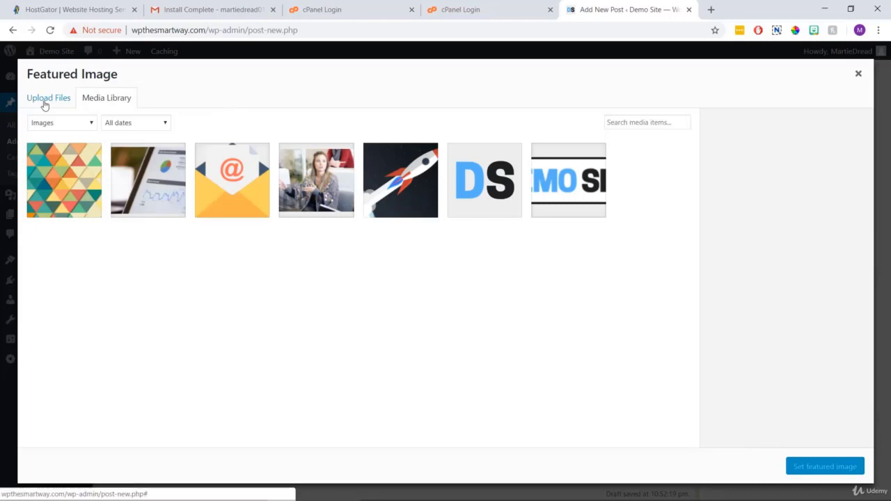
pyautogui.click(44, 103)
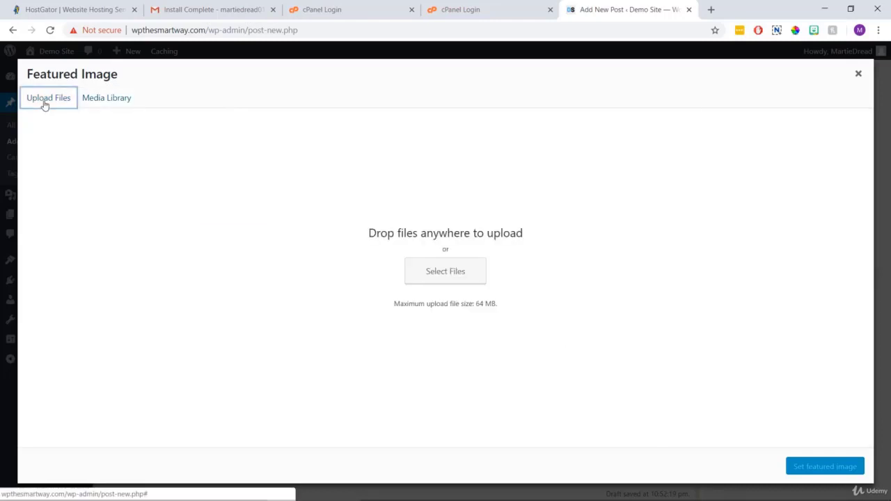
pyautogui.click(434, 281)
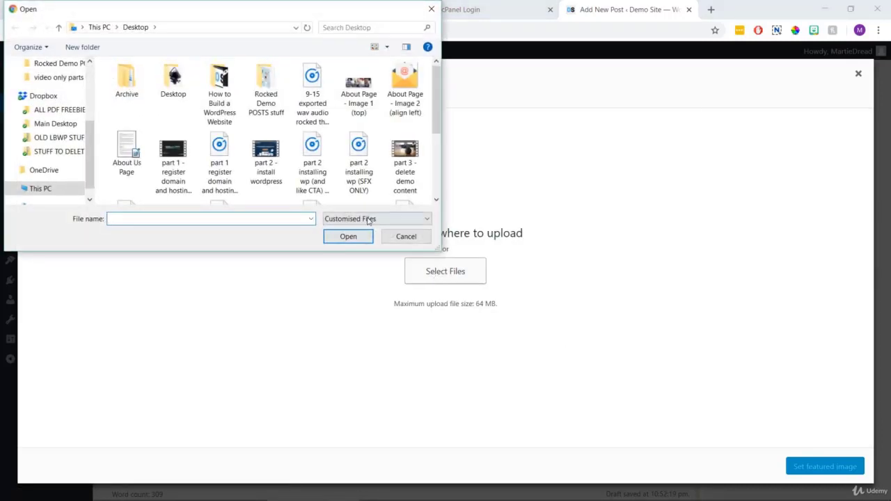
pyautogui.doubleClick(260, 102)
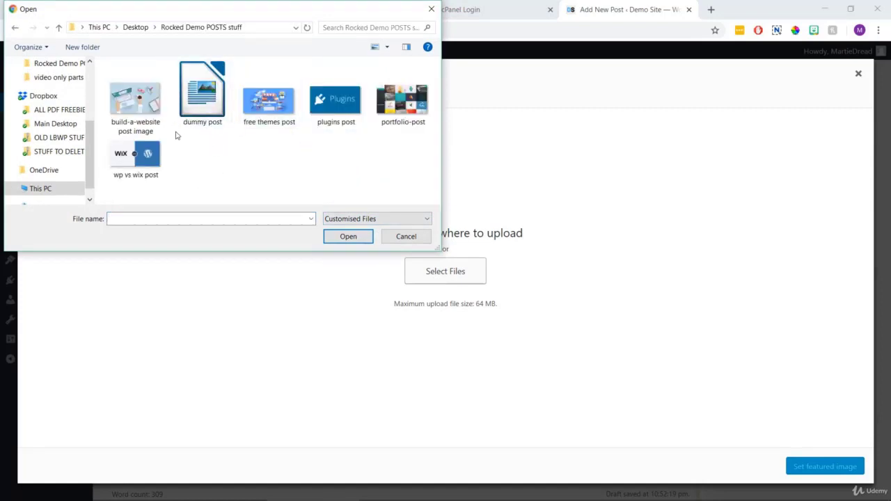
pyautogui.click(154, 114)
pyautogui.click(339, 238)
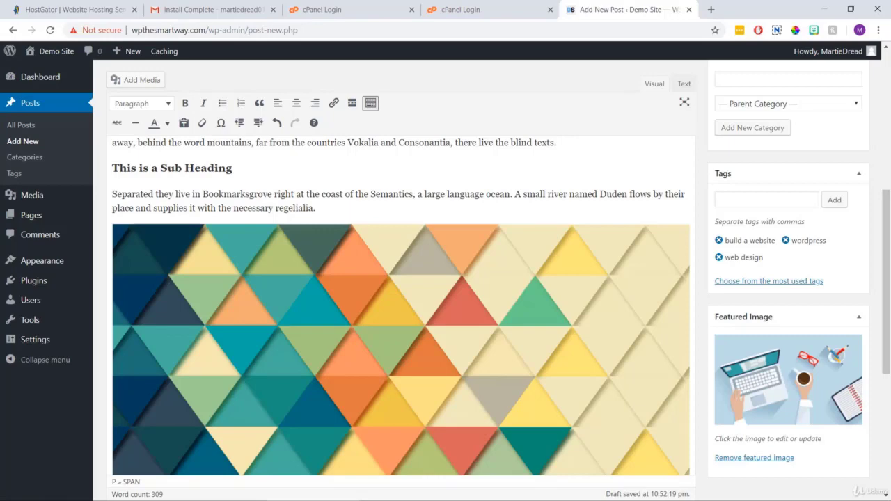
# Publish the 'How to Build a WordPress Website' post.
pyautogui.scroll(10, 889, 451)
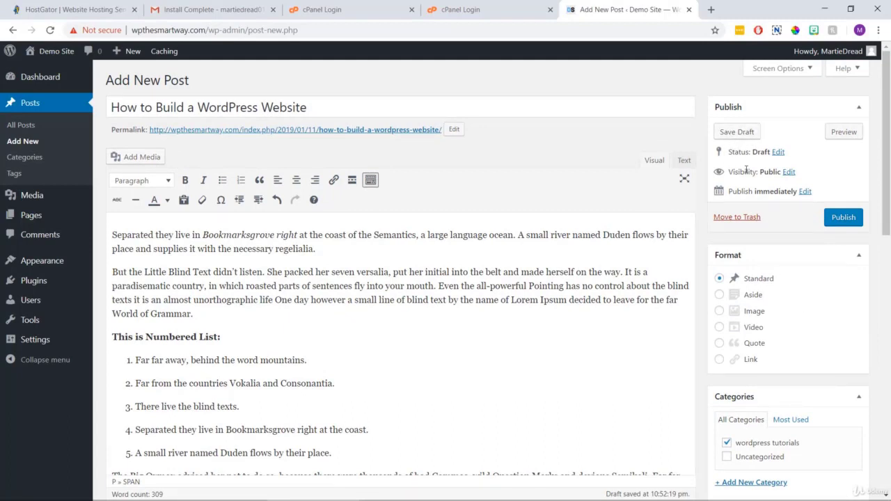
pyautogui.click(841, 221)
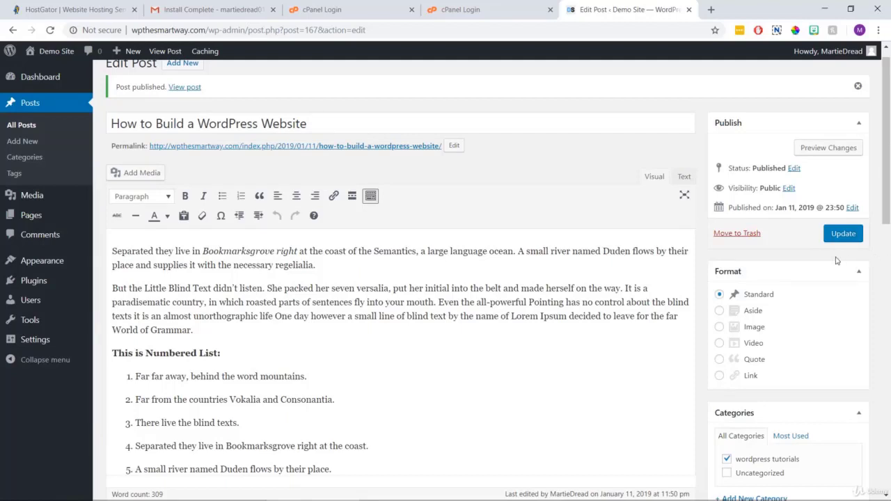
# View the published post and its comment form on the live site, then return home via the DEMO SITE logo.
pyautogui.click(184, 90)
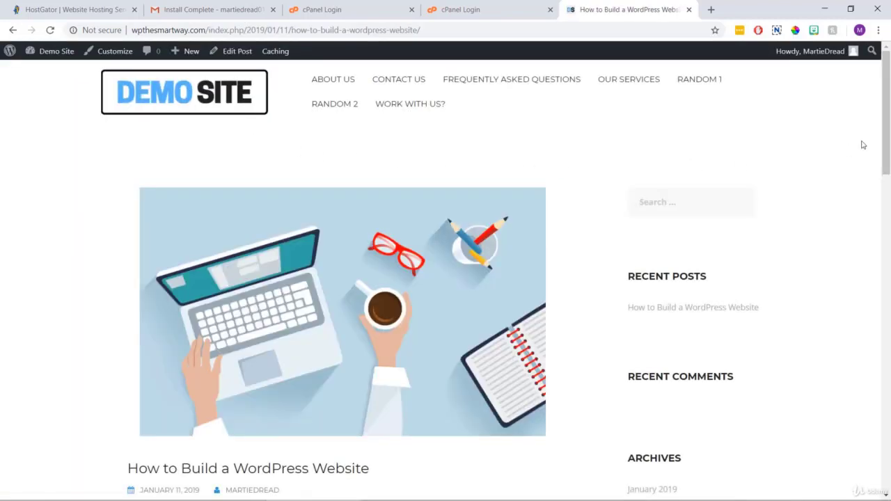
pyautogui.moveTo(888, 127); pyautogui.dragTo(889, 157)
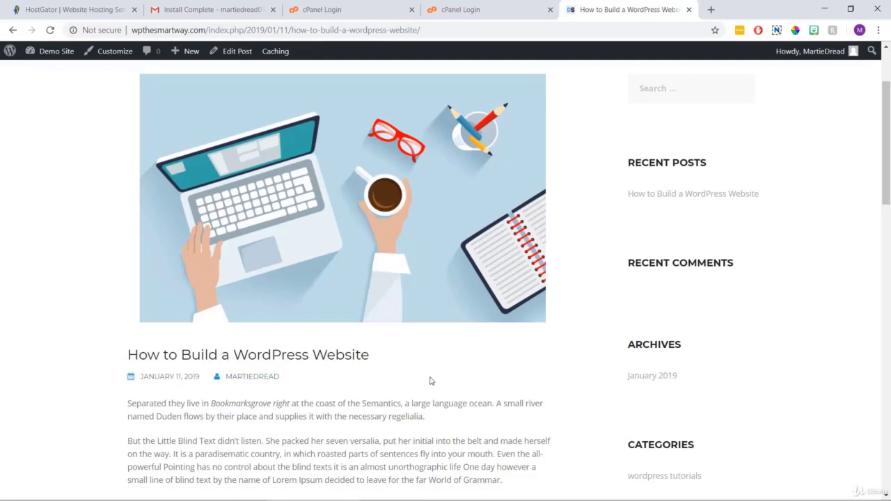
pyautogui.scroll(-10, 430, 380)
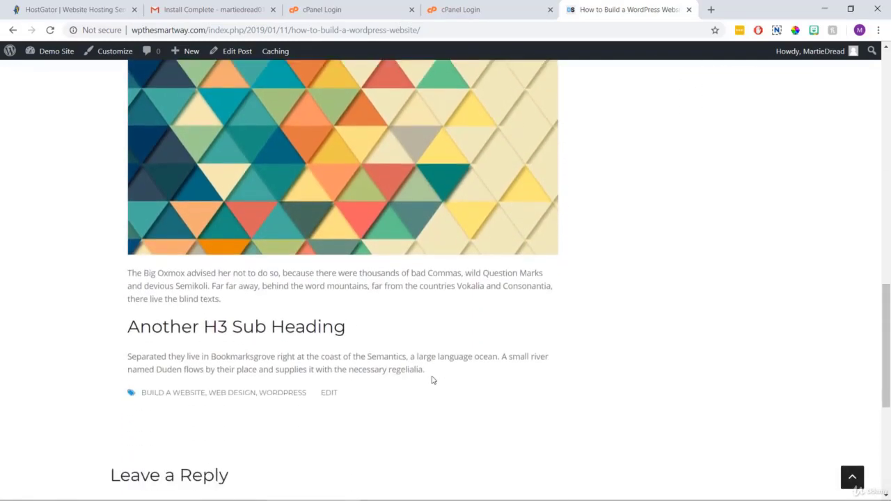
pyautogui.scroll(-5, 431, 378)
pyautogui.click(311, 274)
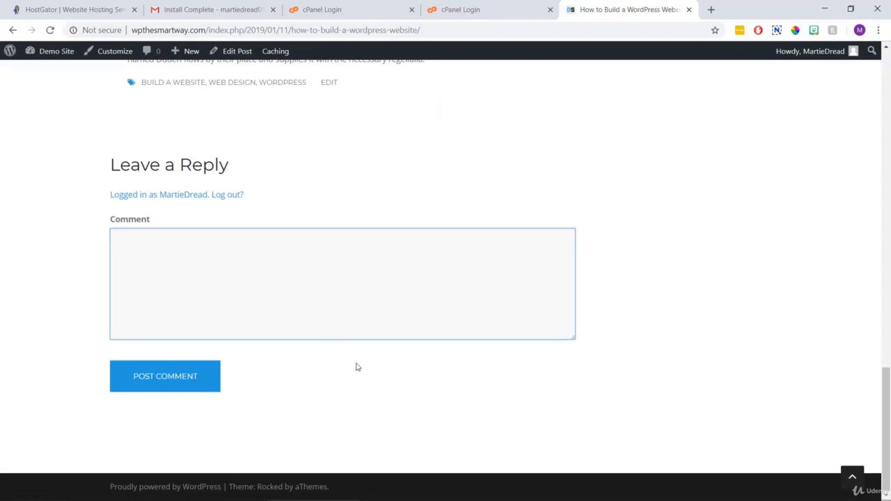
pyautogui.scroll(6, 385, 388)
pyautogui.scroll(10, 384, 388)
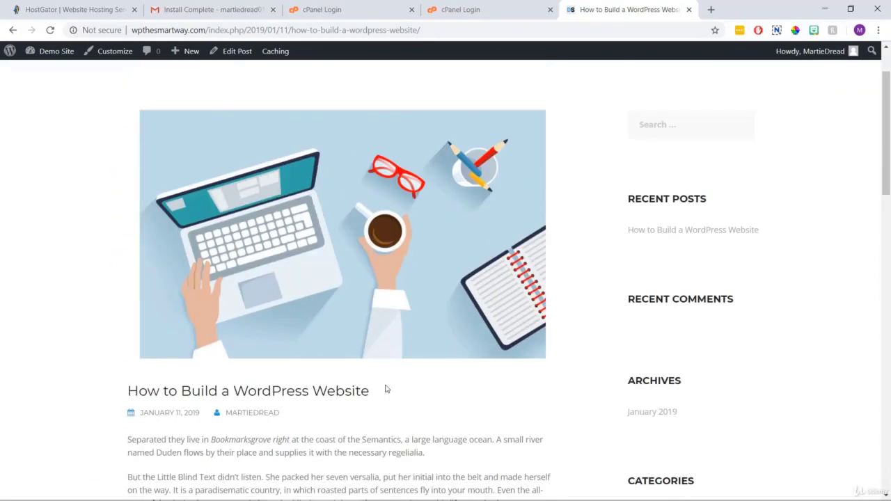
pyautogui.click(209, 110)
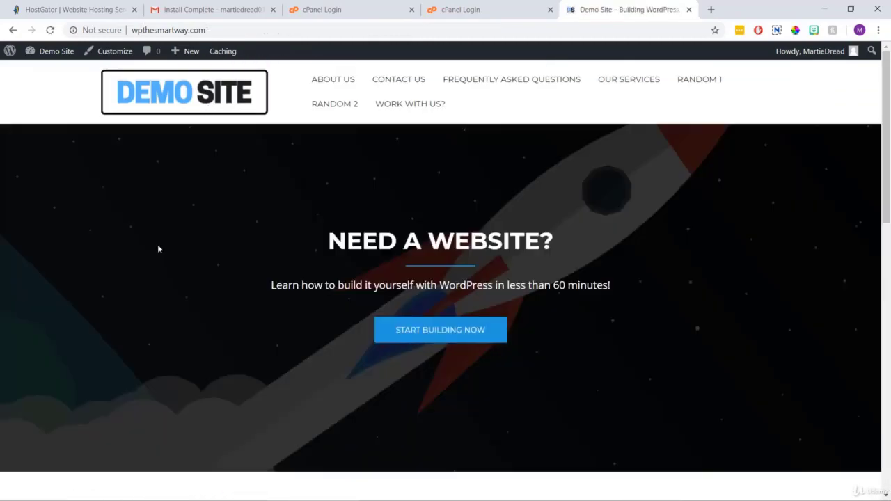
# Browse the homepage posts, then launch the Customizer for the Demo Site from the admin bar.
pyautogui.scroll(-5, 157, 249)
pyautogui.scroll(-2, 158, 248)
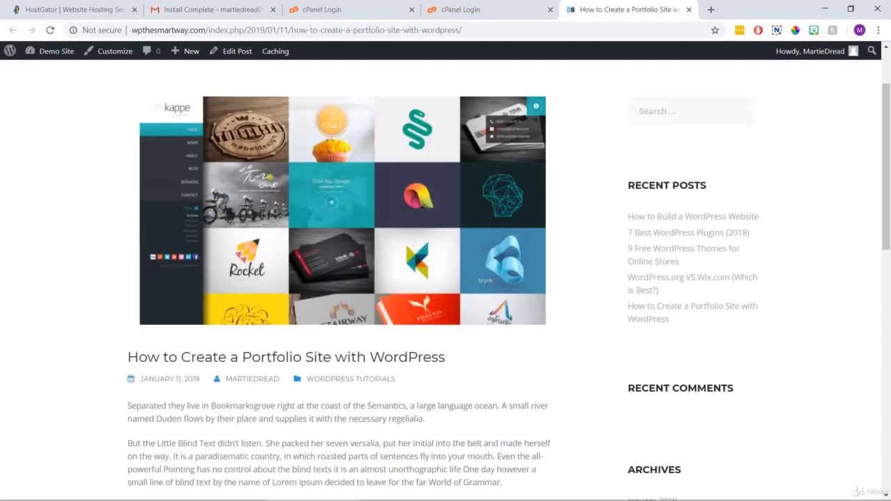
pyautogui.scroll(2, 447, 215)
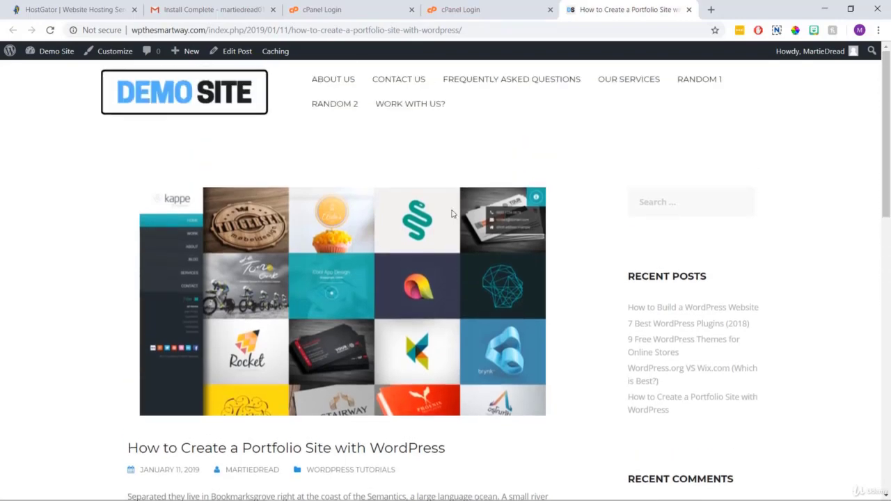
pyautogui.click(236, 77)
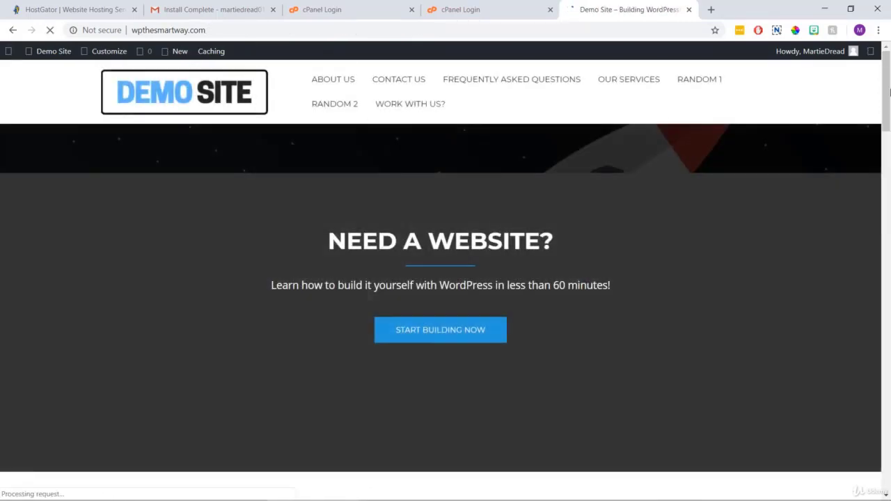
pyautogui.scroll(-5, 889, 330)
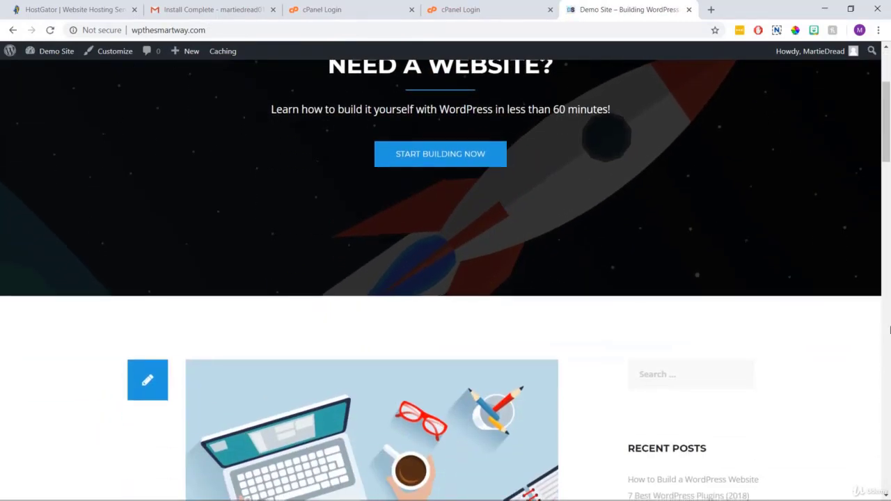
pyautogui.scroll(-4, 889, 330)
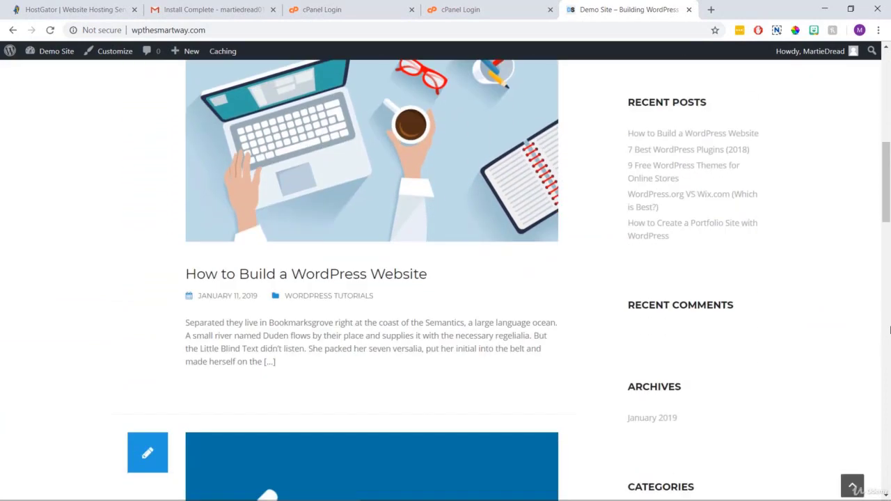
pyautogui.scroll(-4, 889, 330)
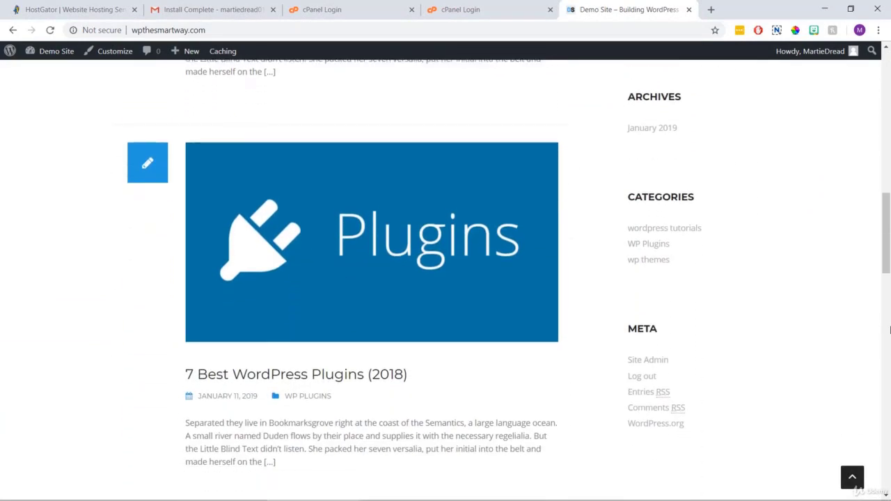
pyautogui.scroll(-3, 889, 330)
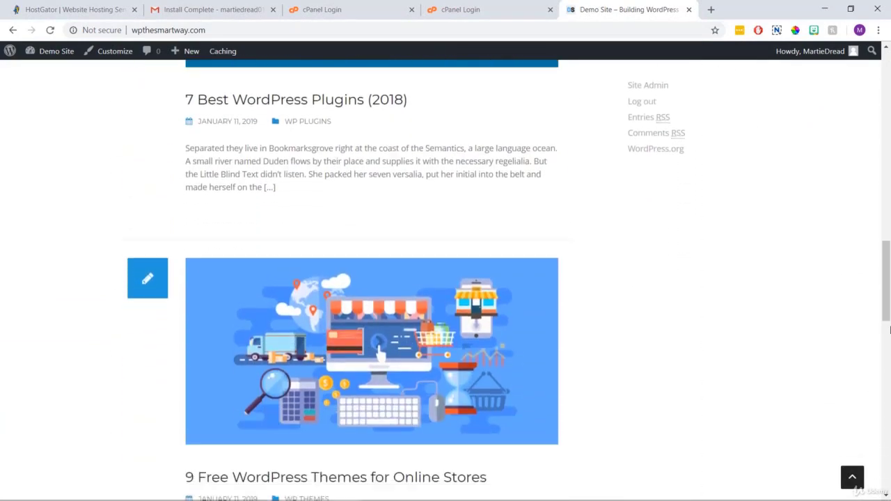
pyautogui.scroll(3, 889, 330)
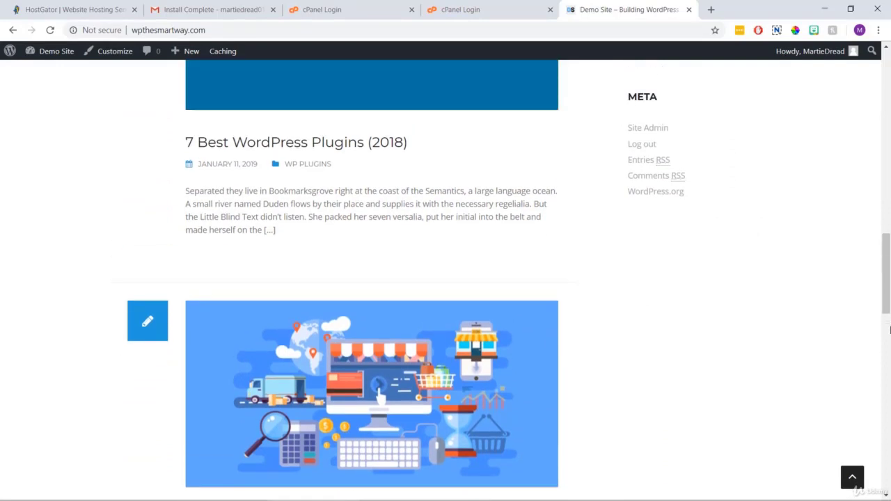
pyautogui.scroll(5, 889, 330)
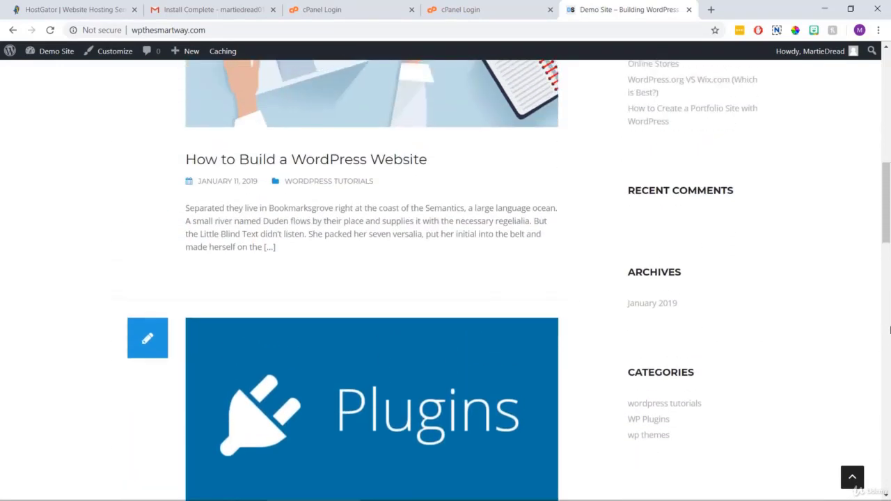
pyautogui.scroll(2, 890, 329)
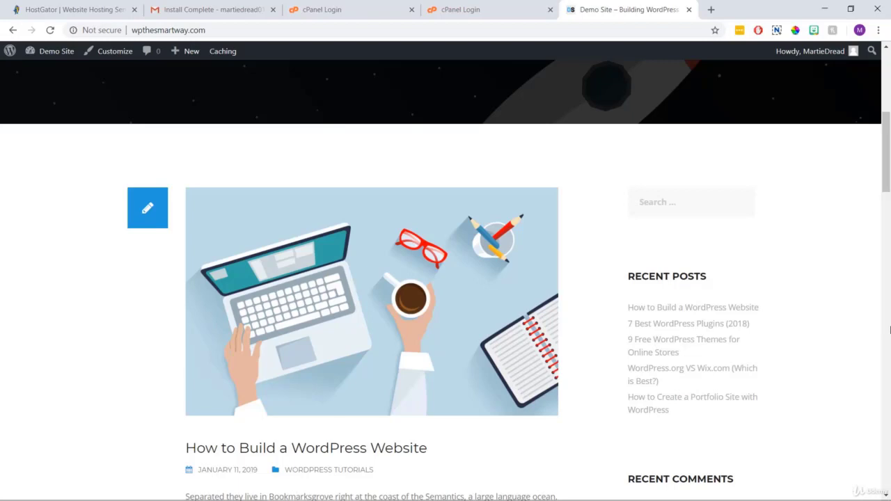
pyautogui.click(890, 330)
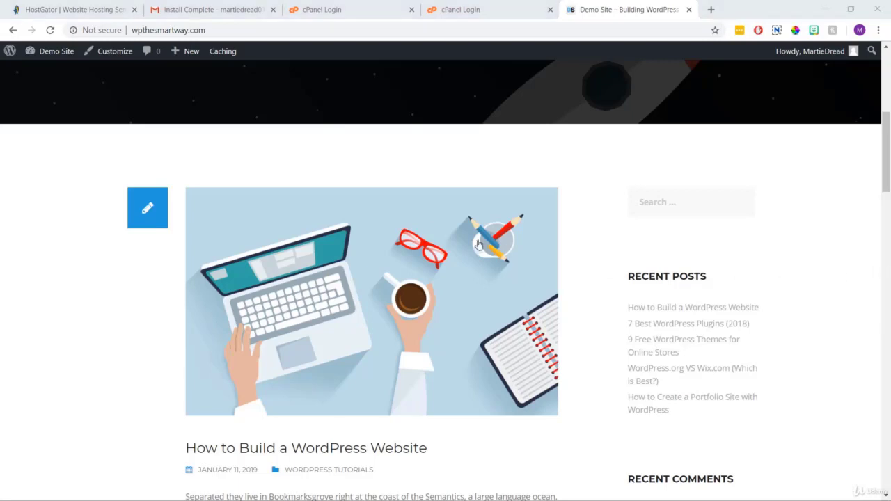
pyautogui.click(115, 58)
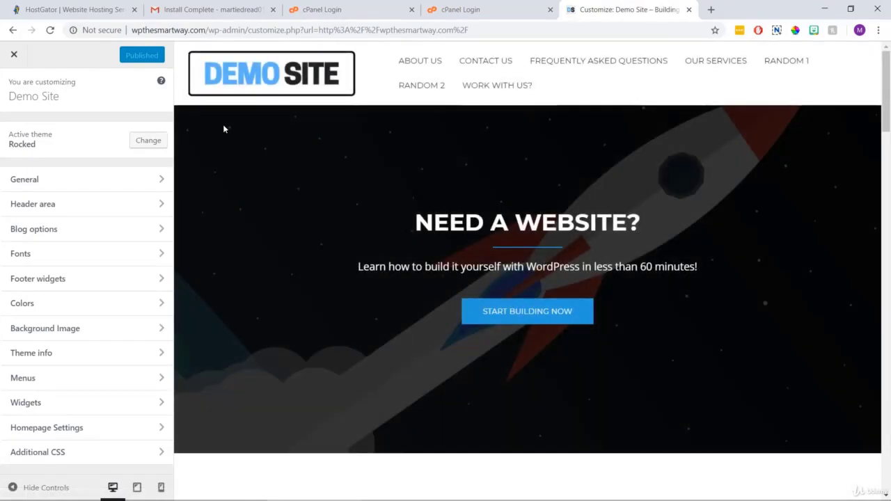
pyautogui.click(135, 255)
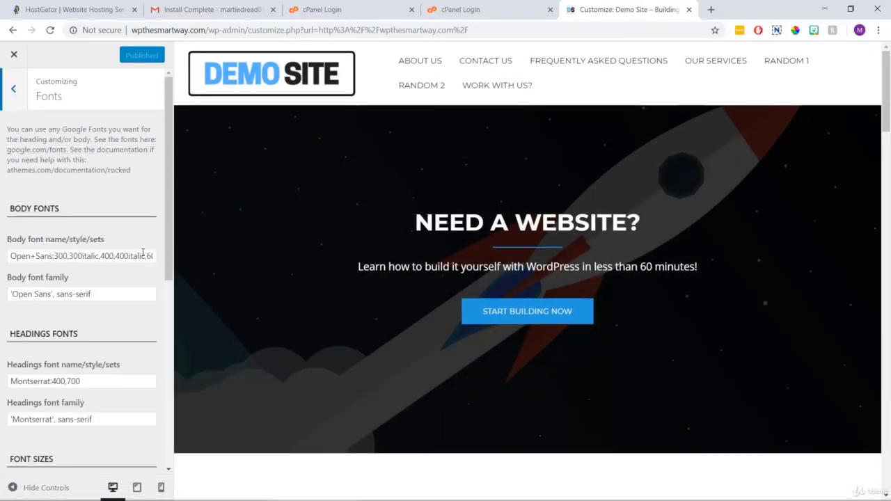
pyautogui.moveTo(169, 200); pyautogui.dragTo(177, 241)
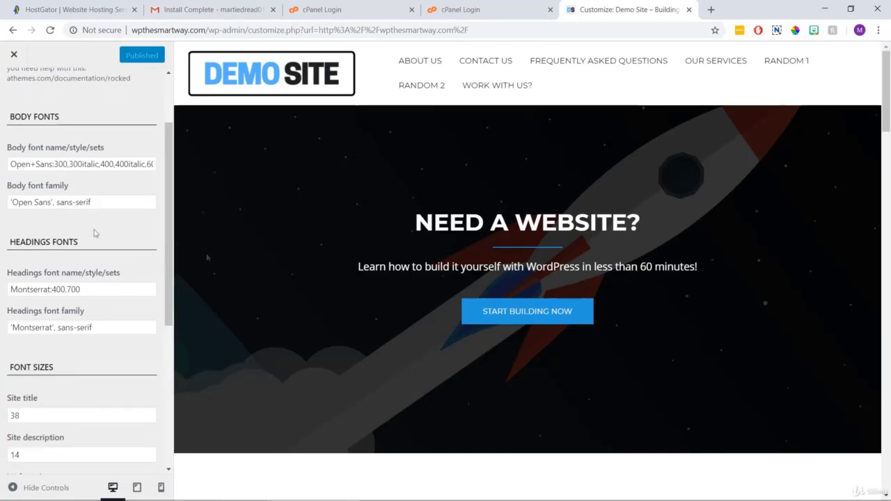
pyautogui.moveTo(92, 245); pyautogui.dragTo(9, 249)
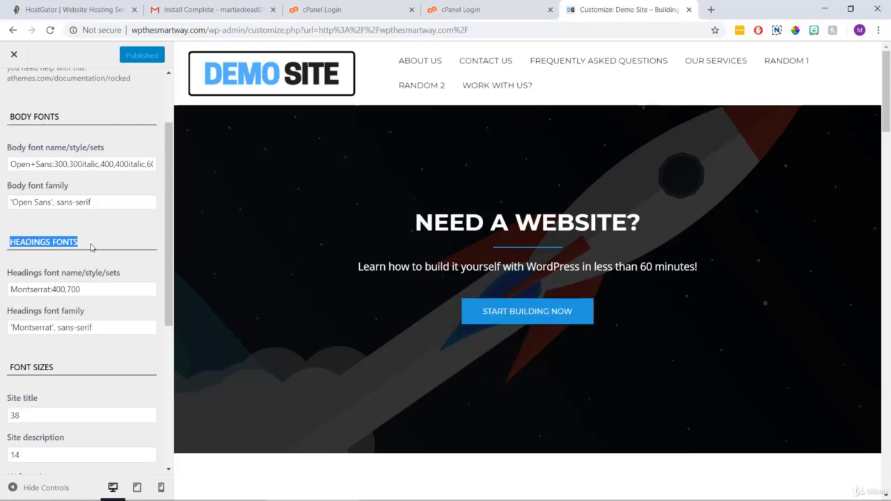
pyautogui.moveTo(659, 218); pyautogui.dragTo(412, 225)
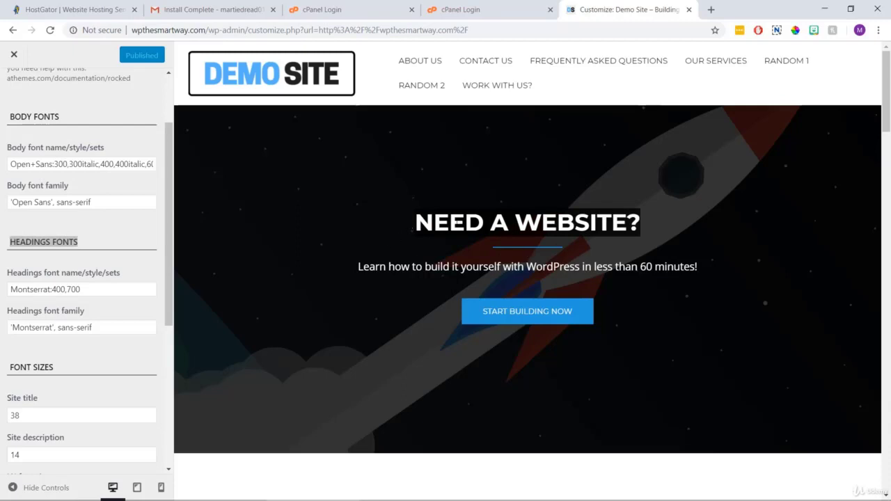
pyautogui.click(368, 234)
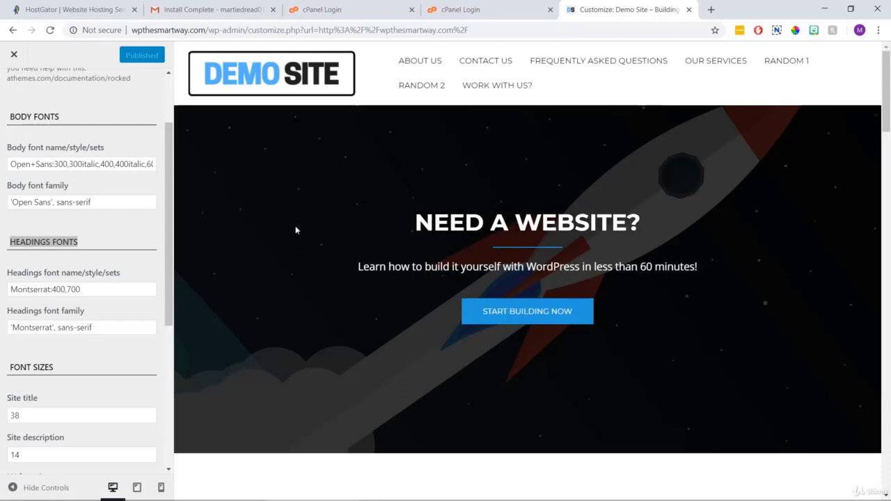
pyautogui.click(115, 238)
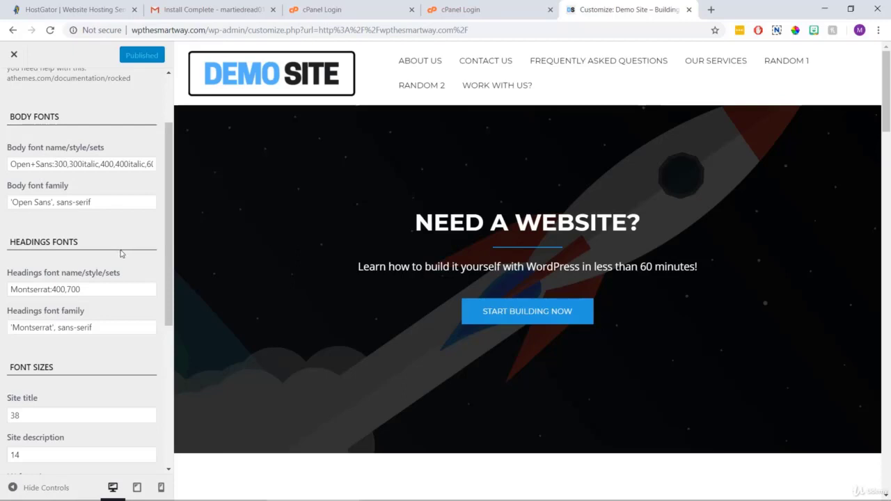
# Load fonts.google.com in a new browser tab.
pyautogui.click(711, 9)
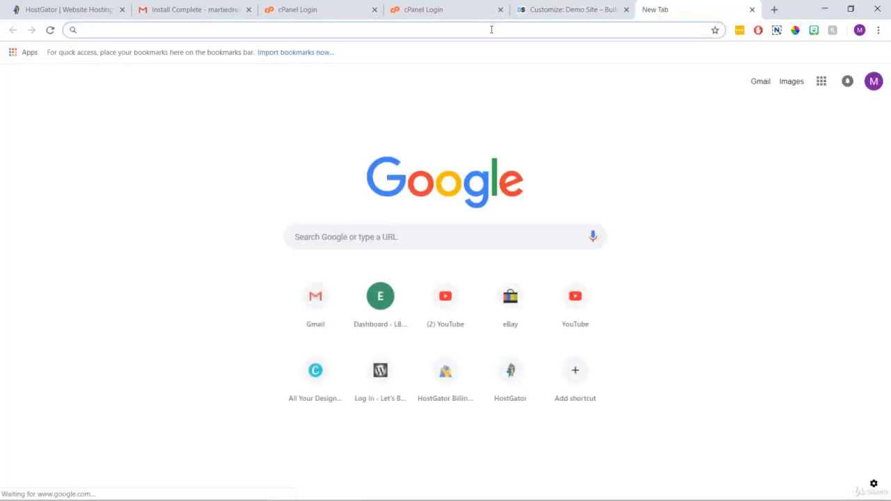
pyautogui.write('google.com/fon')
pyautogui.press('Down')
pyautogui.press('Return')
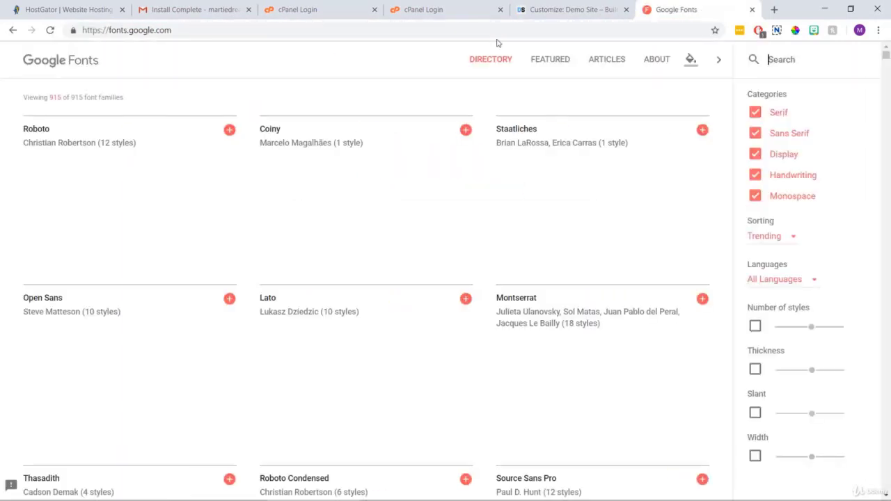
pyautogui.click(781, 60)
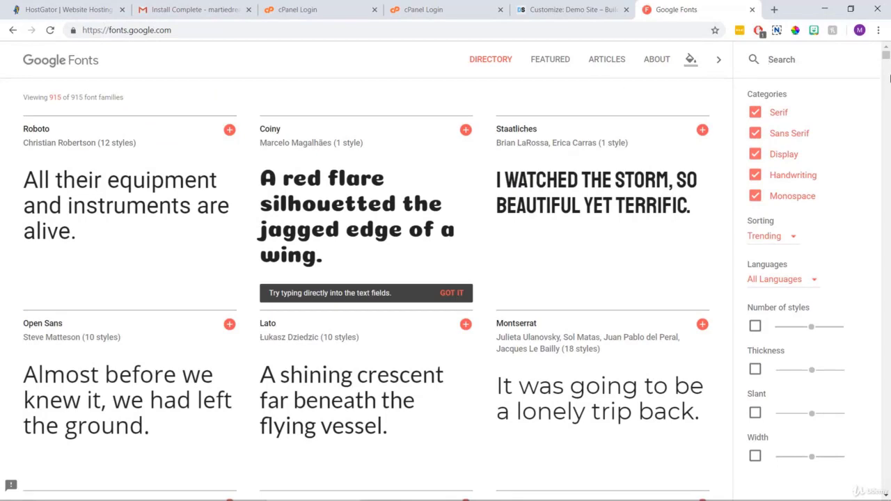
pyautogui.moveTo(888, 55); pyautogui.dragTo(886, 81)
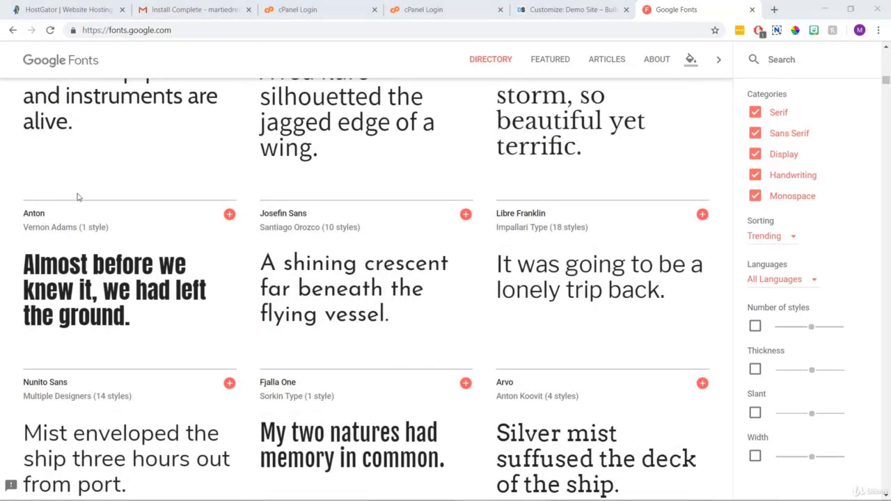
# Select Anton with Vietnamese and Latin Extended subsets and highlight its embed link code.
pyautogui.click(43, 218)
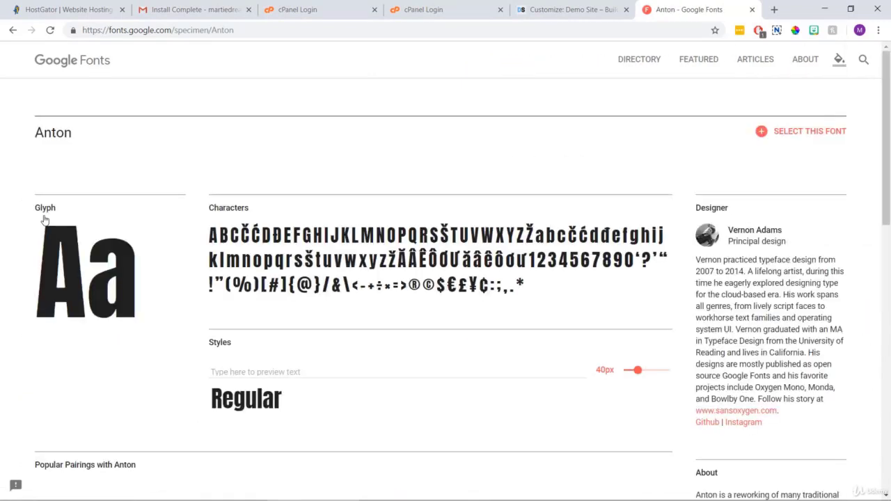
pyautogui.click(766, 133)
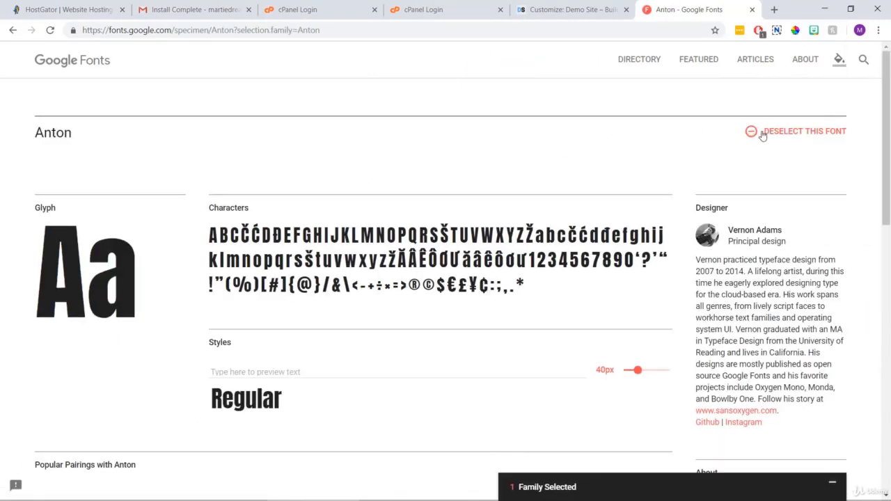
pyautogui.click(617, 485)
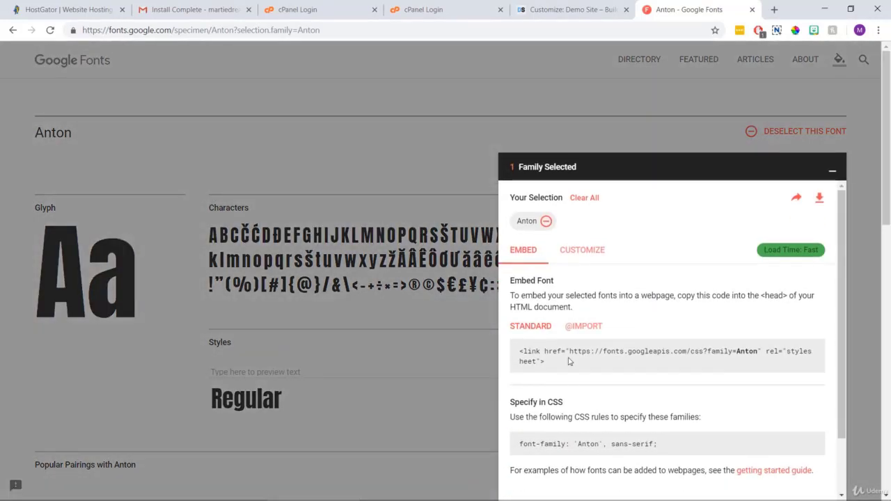
pyautogui.click(572, 251)
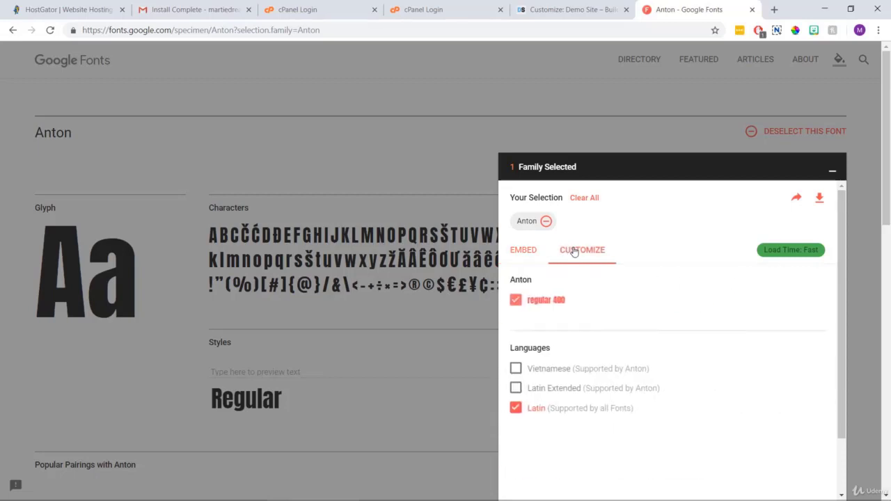
pyautogui.click(515, 368)
pyautogui.click(516, 388)
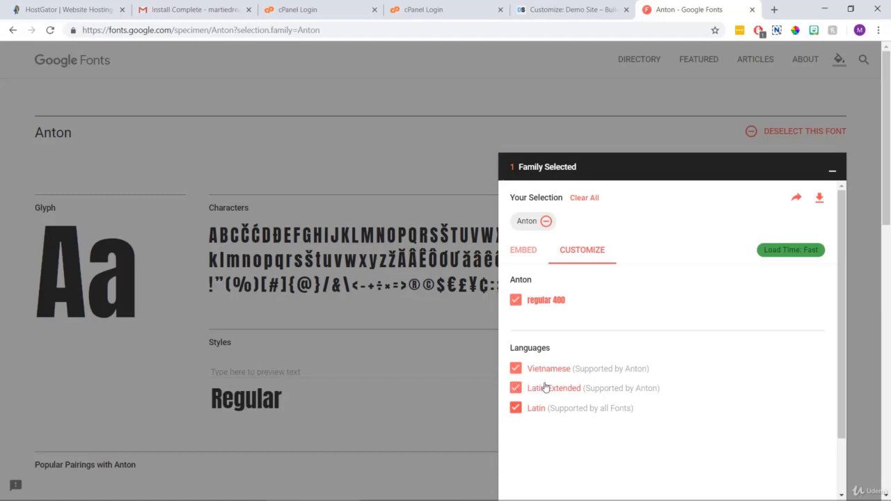
pyautogui.click(514, 254)
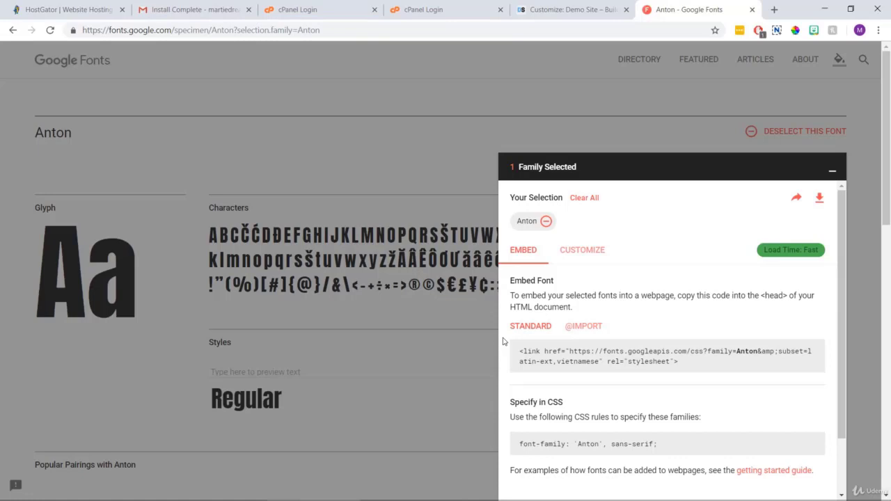
pyautogui.moveTo(682, 365); pyautogui.dragTo(537, 351)
# Paste the Anton stylesheet link code into a blank LibreOffice Writer document.
pyautogui.rightClick(537, 351)
pyautogui.click(540, 361)
pyautogui.moveTo(449, 489)
pyautogui.click(411, 489)
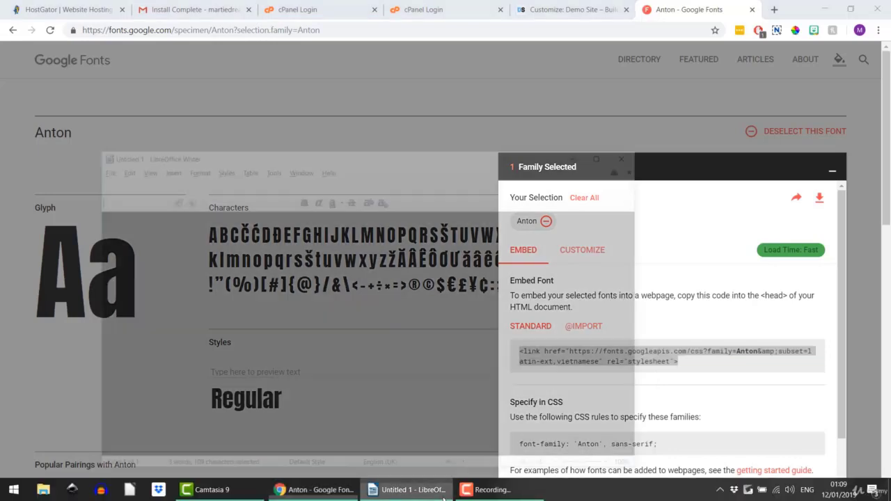
pyautogui.rightClick(141, 211)
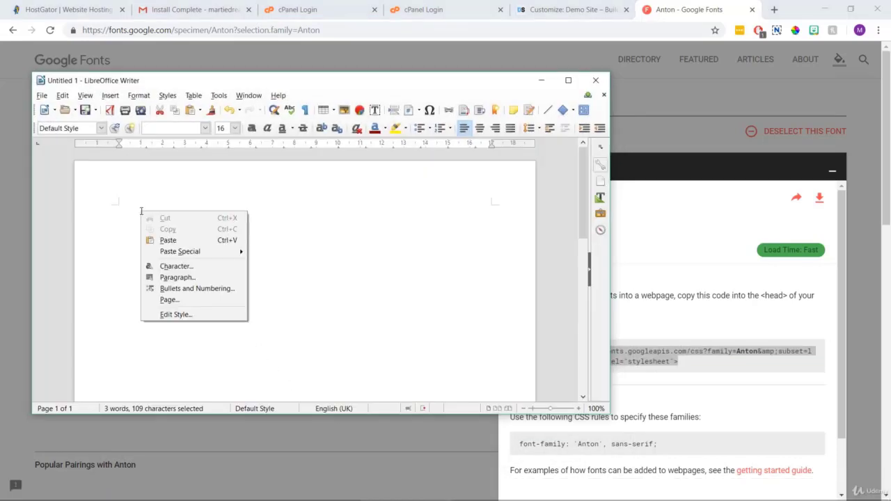
pyautogui.click(168, 240)
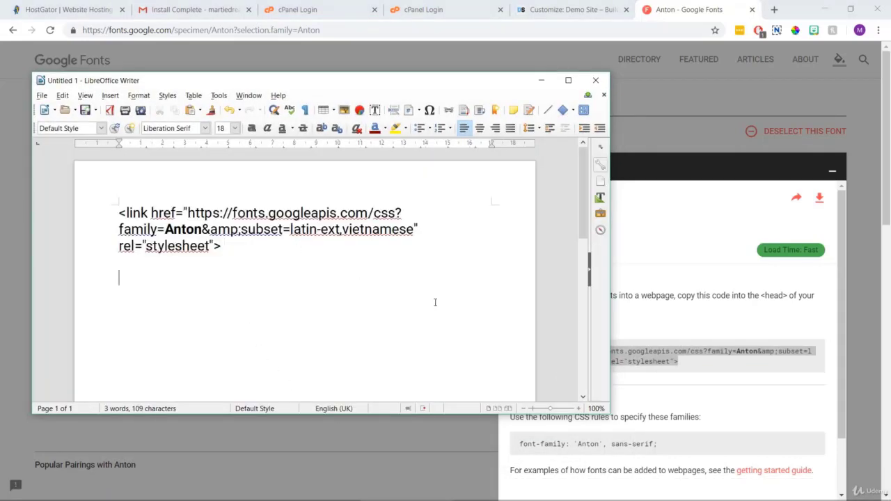
# Add the font-family: 'Anton', sans-serif rule below it in Writer.
pyautogui.click(675, 449)
pyautogui.moveTo(665, 446); pyautogui.dragTo(511, 443)
pyautogui.rightClick(542, 444)
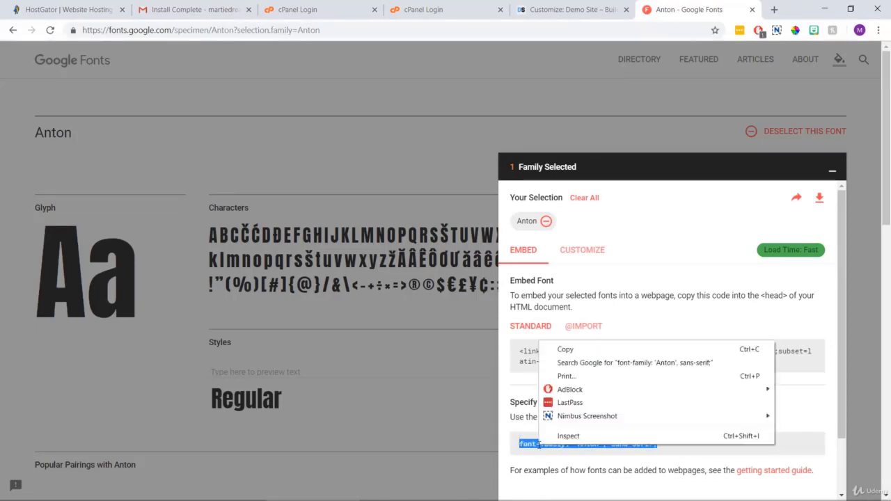
pyautogui.click(565, 349)
pyautogui.click(411, 490)
pyautogui.rightClick(136, 277)
pyautogui.click(212, 310)
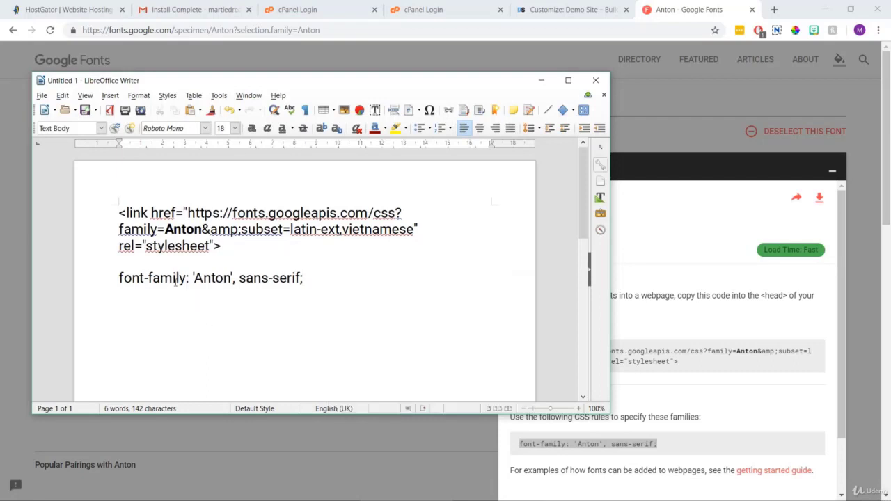
# Trim the link line down to Anton&amp;subset=latin-ext,vietnamese.
pyautogui.click(165, 229)
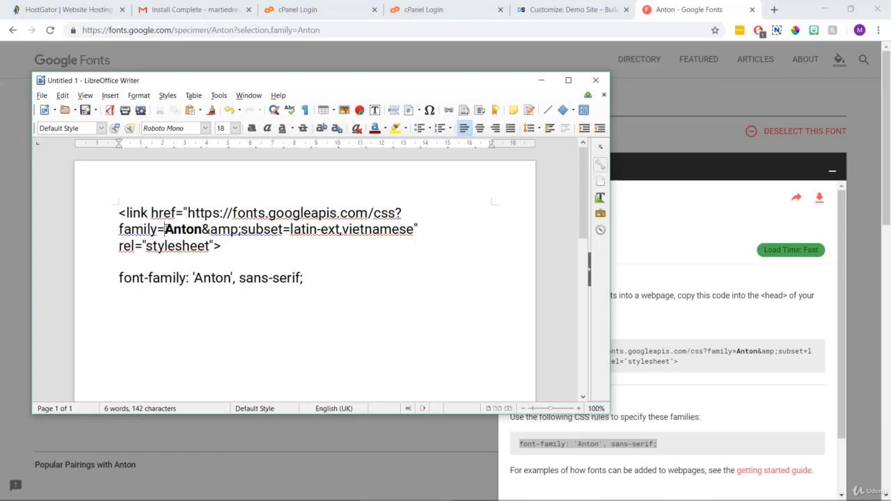
pyautogui.press('BackSpace')
pyautogui.press('BackSpace')
pyautogui.press('BackSpace')
pyautogui.press('BackSpace')
pyautogui.press('BackSpace')
pyautogui.press('BackSpace')
pyautogui.press('BackSpace')
pyautogui.press('BackSpace')
pyautogui.press('BackSpace')
pyautogui.press('BackSpace')
pyautogui.press('BackSpace')
pyautogui.press('BackSpace')
pyautogui.press('BackSpace')
pyautogui.press('BackSpace')
pyautogui.press('BackSpace')
pyautogui.press('BackSpace')
pyautogui.press('BackSpace')
pyautogui.press('BackSpace')
pyautogui.press('BackSpace')
pyautogui.press('BackSpace')
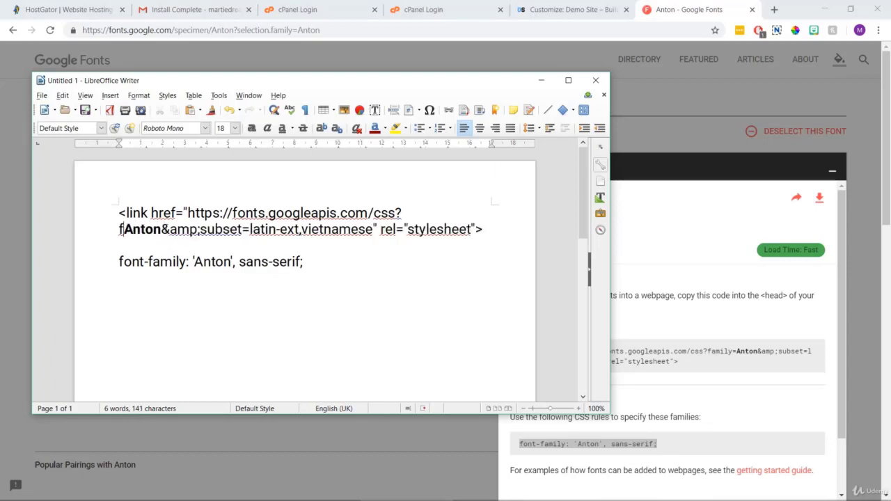
pyautogui.press('BackSpace')
pyautogui.press('BackSpace')
pyautogui.press('BackSpace')
pyautogui.press('BackSpace')
pyautogui.press('BackSpace')
pyautogui.press('BackSpace')
pyautogui.press('BackSpace')
pyautogui.press('BackSpace')
pyautogui.press('BackSpace')
pyautogui.press('BackSpace')
pyautogui.press('BackSpace')
pyautogui.press('BackSpace')
pyautogui.press('BackSpace')
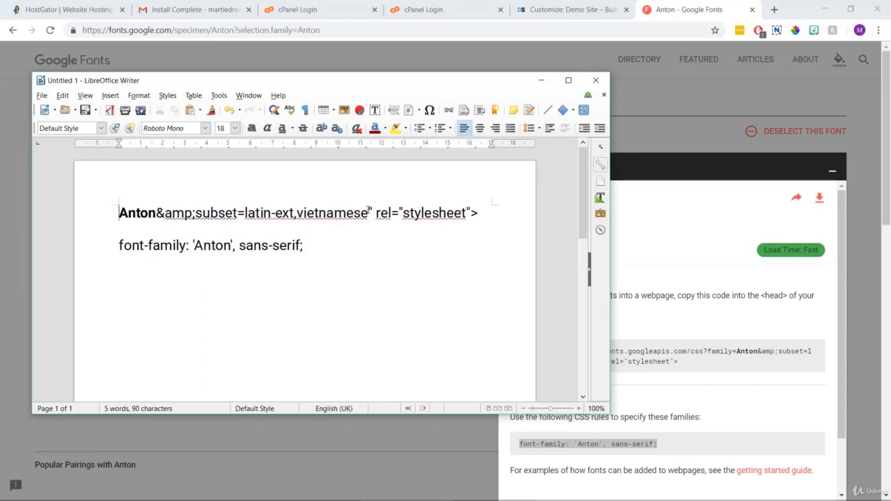
pyautogui.moveTo(369, 212); pyautogui.dragTo(491, 211)
pyautogui.press('BackSpace')
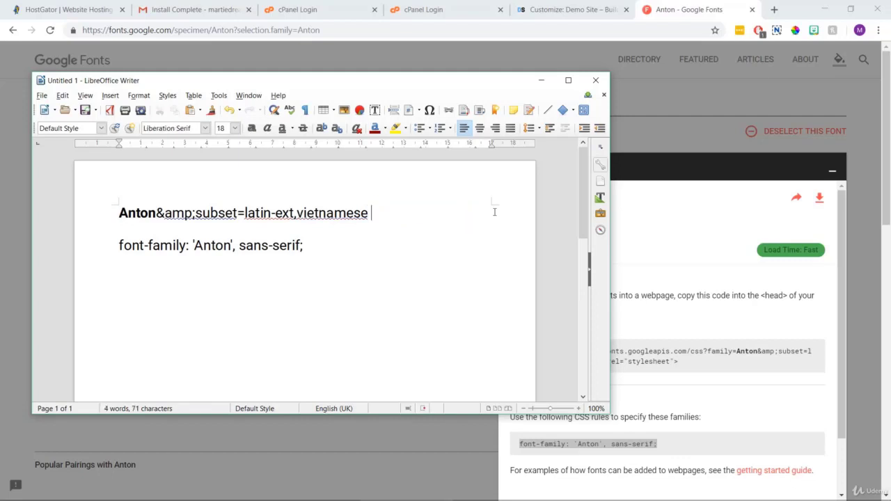
pyautogui.moveTo(404, 215); pyautogui.dragTo(106, 215)
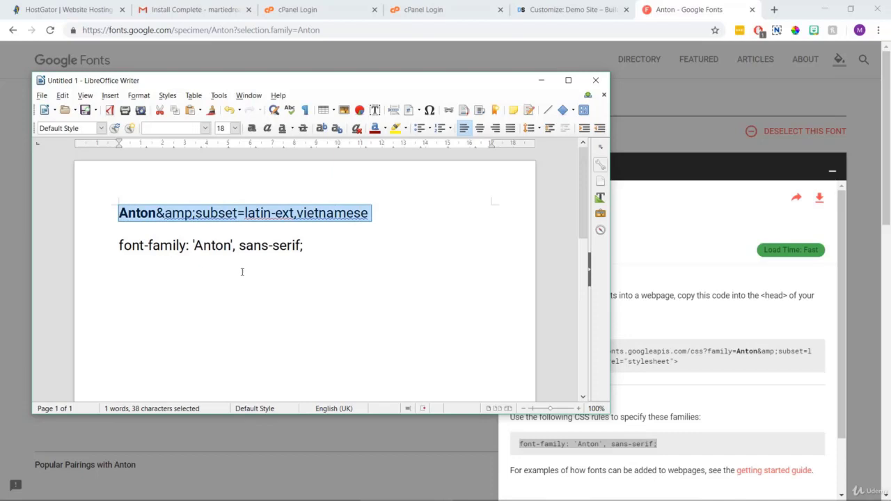
pyautogui.click(400, 265)
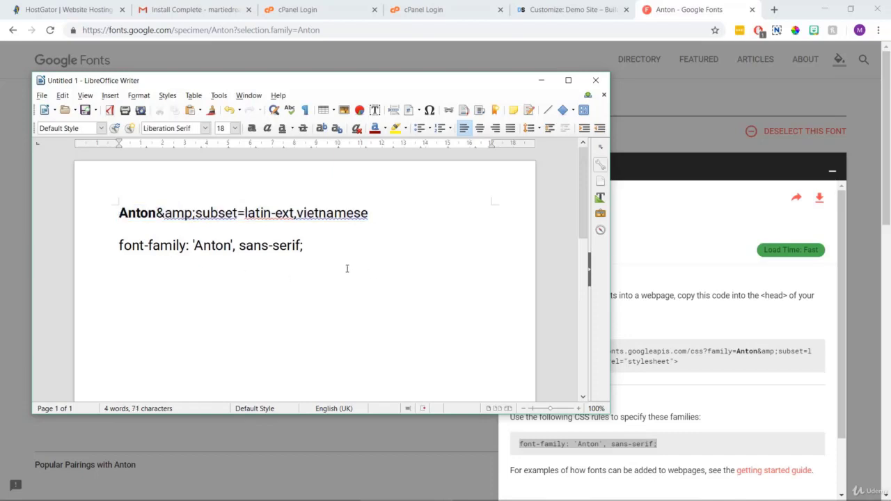
pyautogui.hotkey('ctrl', 'z')
# Strip the font-family label from the rule and copy the Anton subset string.
pyautogui.moveTo(193, 245); pyautogui.dragTo(111, 244)
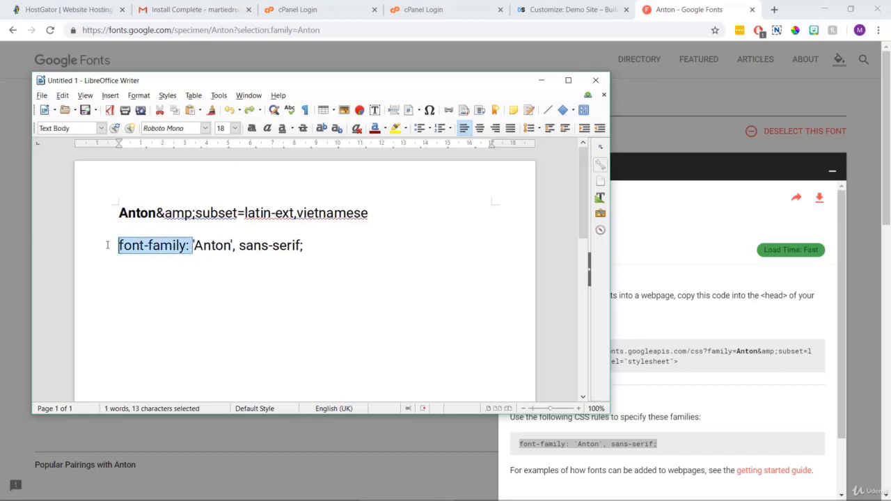
pyautogui.press('BackSpace')
pyautogui.press('BackSpace')
pyautogui.moveTo(372, 213); pyautogui.dragTo(120, 209)
pyautogui.rightClick(191, 211)
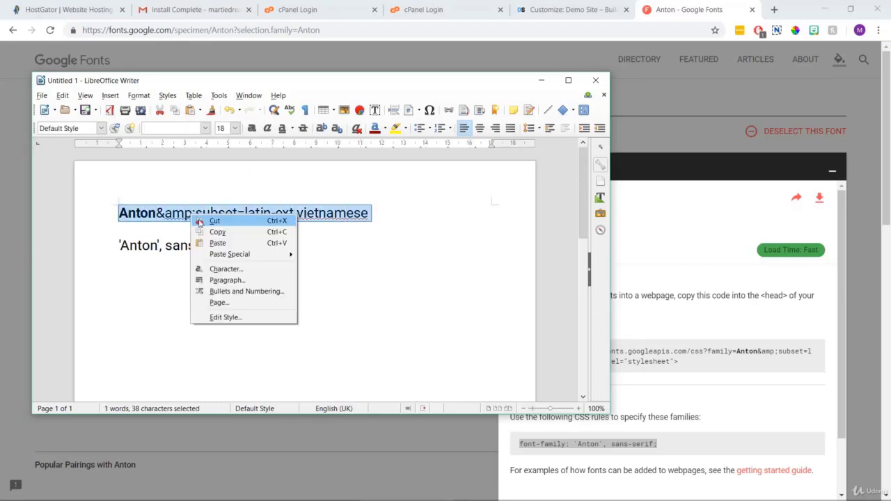
pyautogui.click(215, 231)
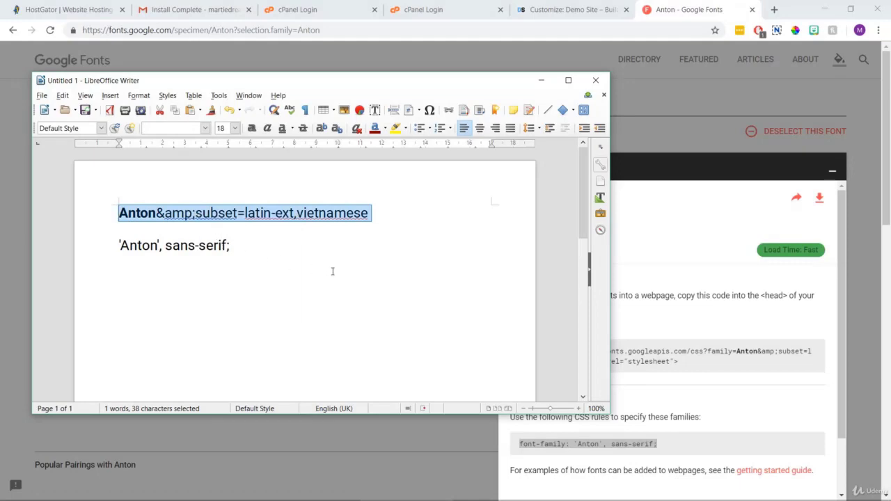
# Replace the Headings font value Montserrat:400,700 with Anton&amp;subset=latin-ext,vietnamese in the Customizer.
pyautogui.click(639, 133)
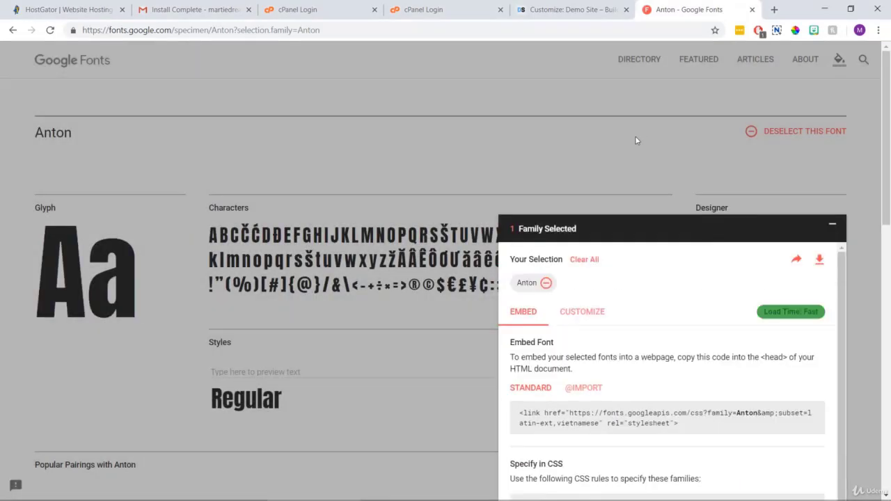
pyautogui.click(543, 15)
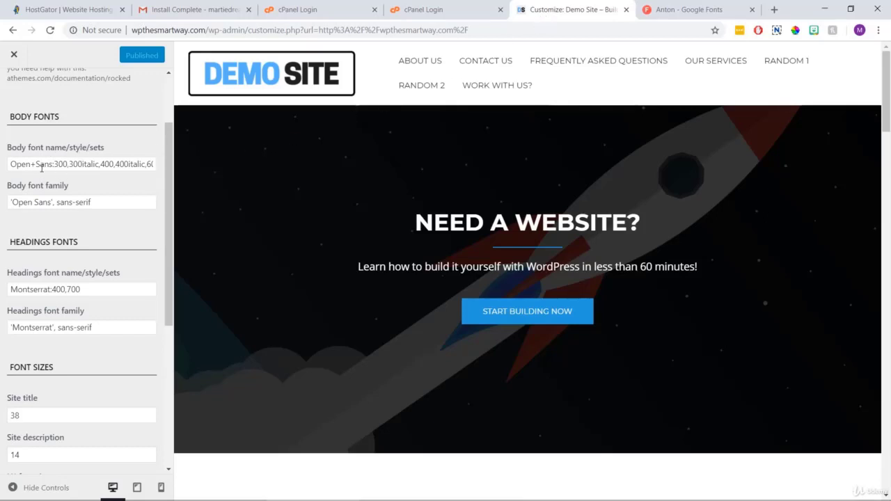
pyautogui.moveTo(89, 289); pyautogui.dragTo(8, 292)
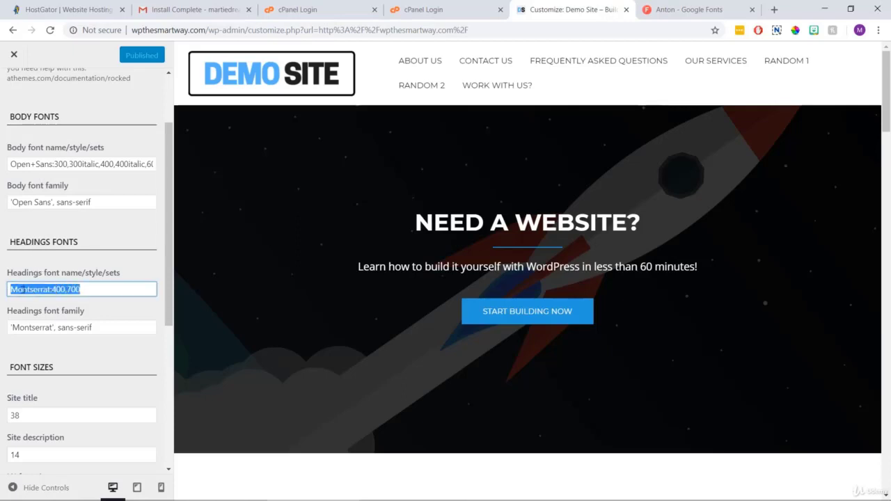
pyautogui.rightClick(22, 290)
pyautogui.click(88, 126)
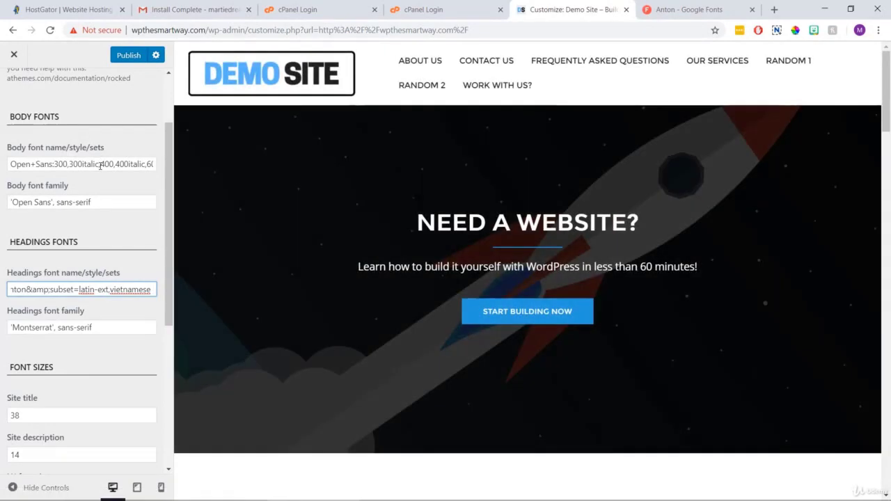
# Copy 'Anton', sans-serif from the Writer notes and return to the Customizer.
pyautogui.moveTo(369, 499)
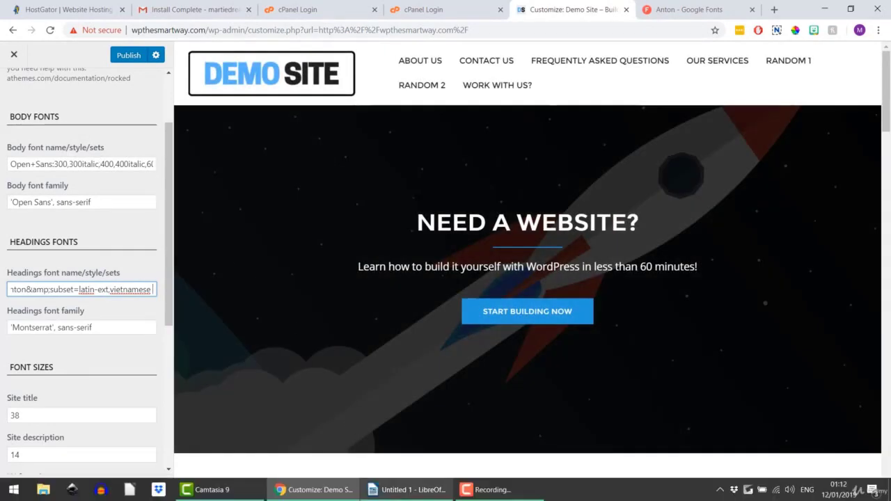
pyautogui.click(407, 490)
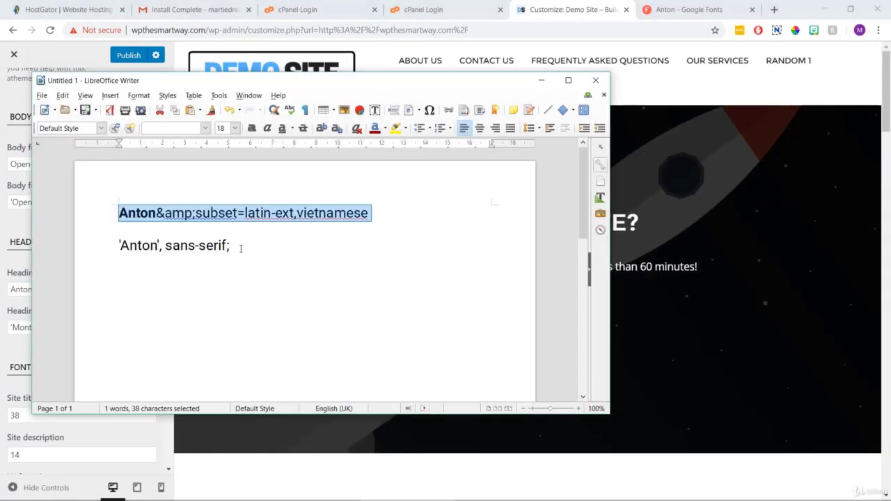
pyautogui.moveTo(230, 245); pyautogui.dragTo(101, 247)
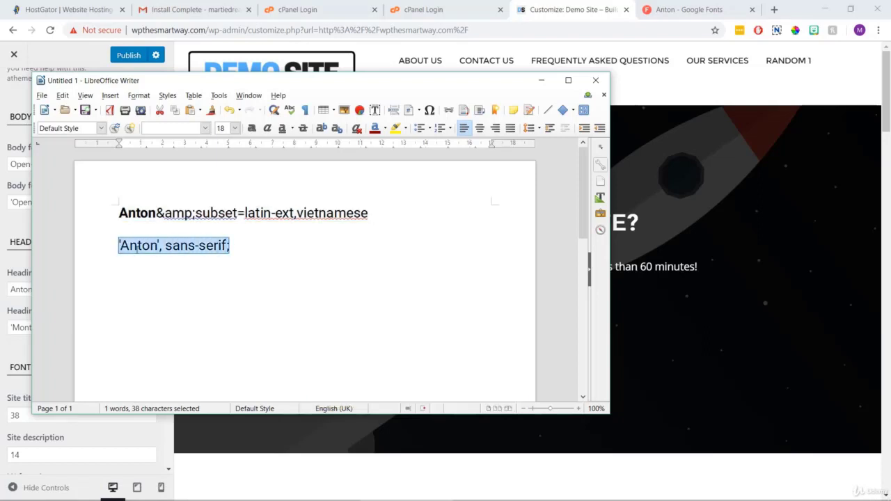
pyautogui.rightClick(134, 248)
pyautogui.click(161, 269)
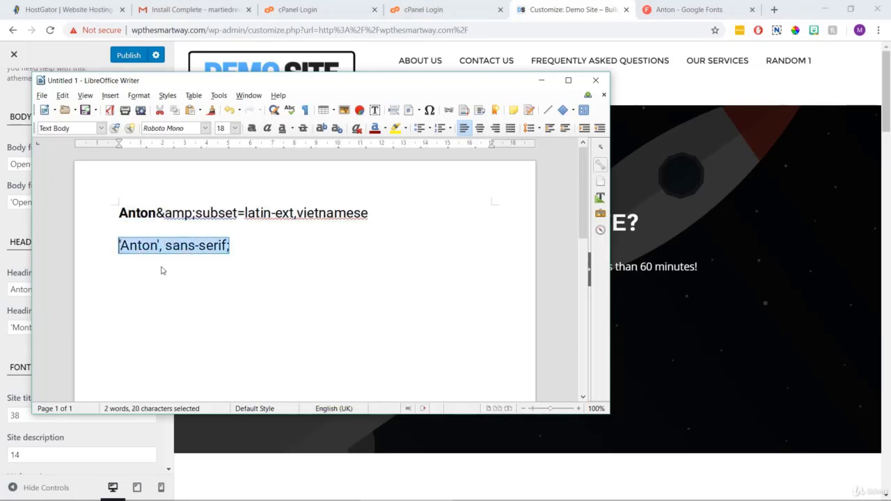
pyautogui.click(256, 461)
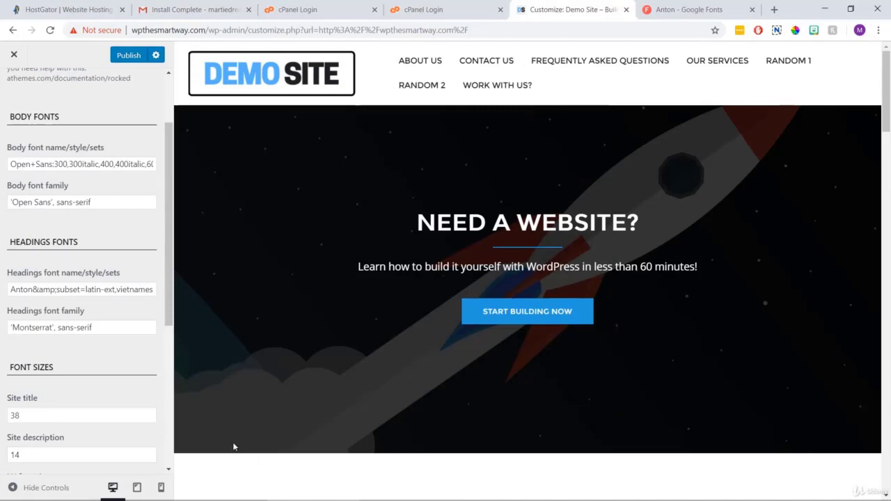
# Set the Headings font family to 'Anton', sans-serif, check the preview heading, and publish.
pyautogui.moveTo(104, 202); pyautogui.dragTo(4, 204)
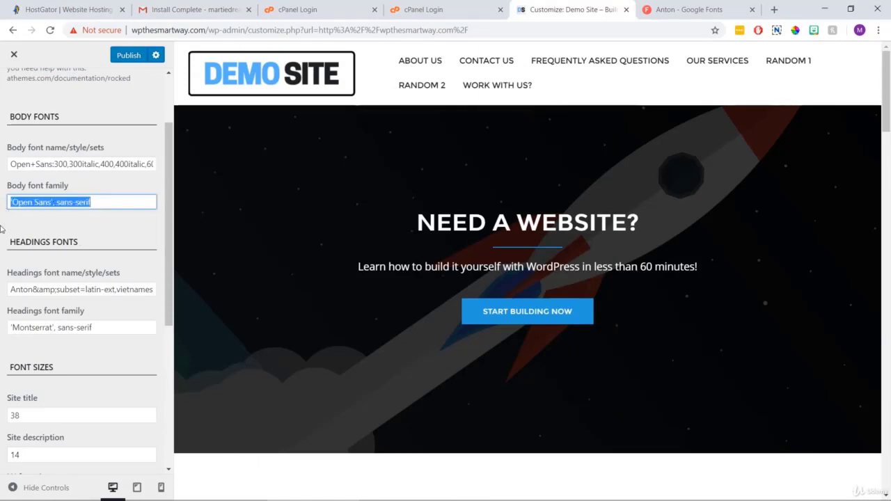
pyautogui.moveTo(104, 327); pyautogui.dragTo(5, 327)
pyautogui.rightClick(30, 326)
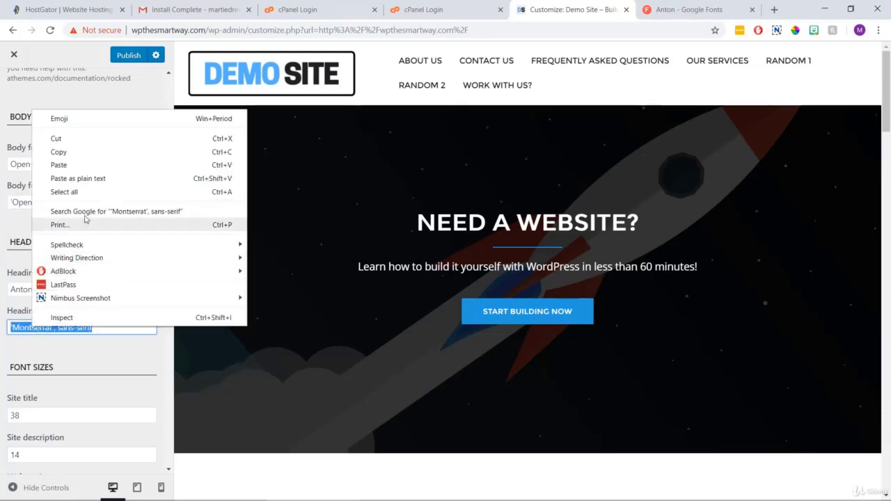
pyautogui.click(92, 165)
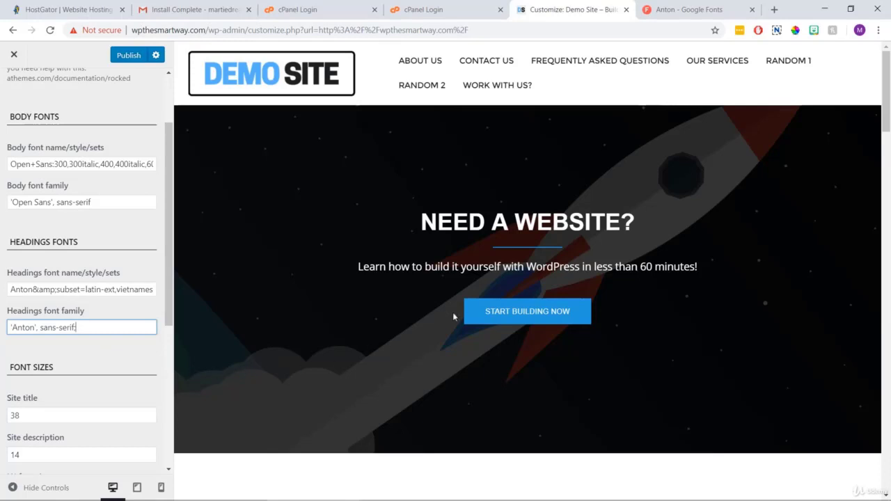
pyautogui.moveTo(654, 217); pyautogui.dragTo(408, 232)
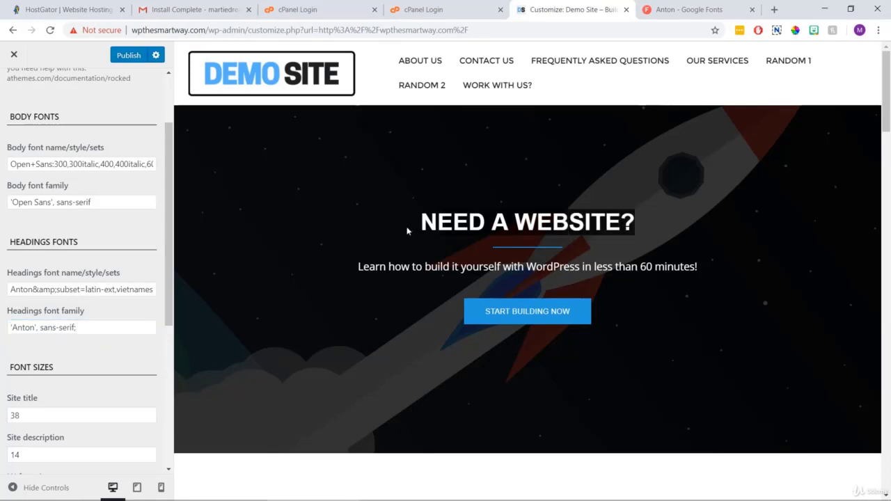
pyautogui.click(338, 244)
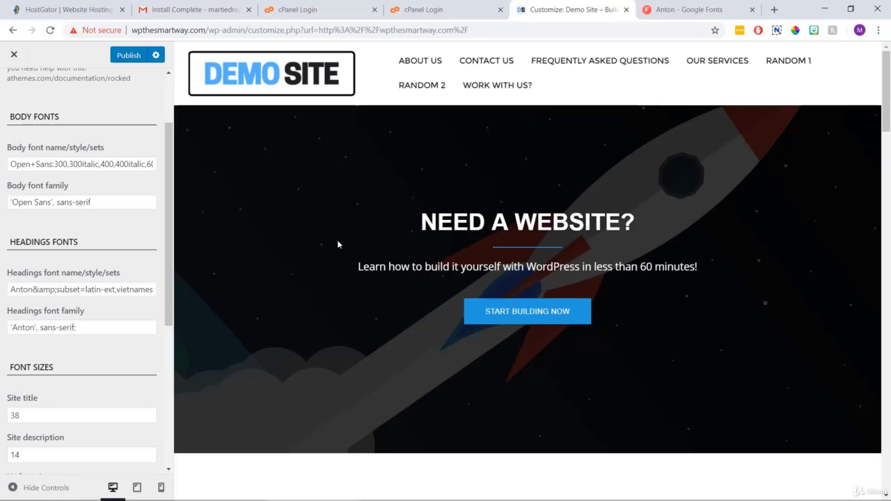
pyautogui.click(129, 57)
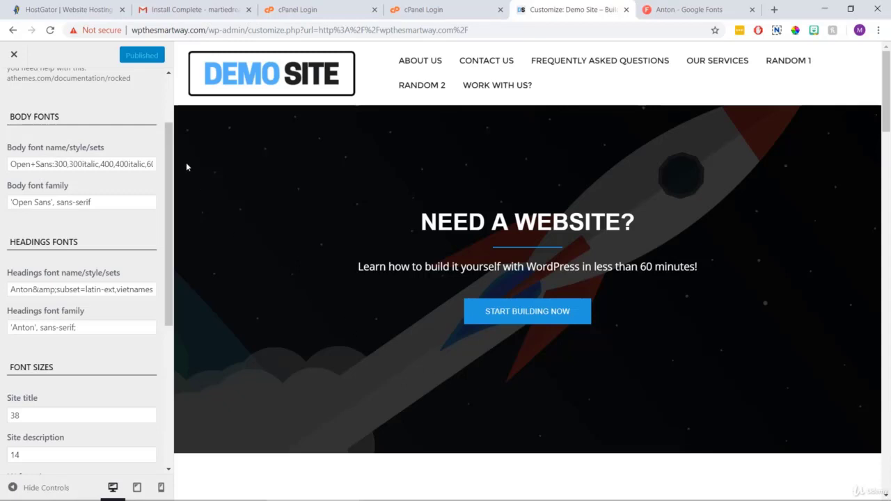
# Bring up Font Sizes (H1 52, H3 30, body 14) and load About Us in the preview.
pyautogui.moveTo(168, 135); pyautogui.dragTo(173, 280)
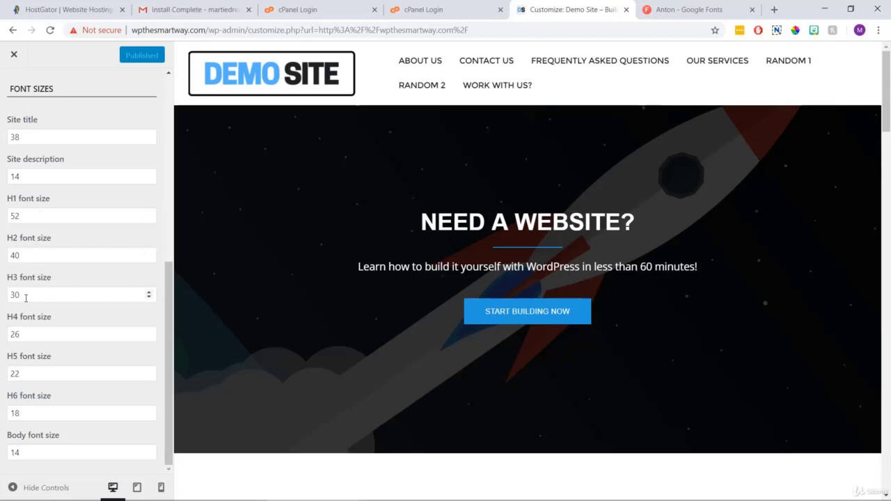
pyautogui.moveTo(71, 434); pyautogui.dragTo(8, 437)
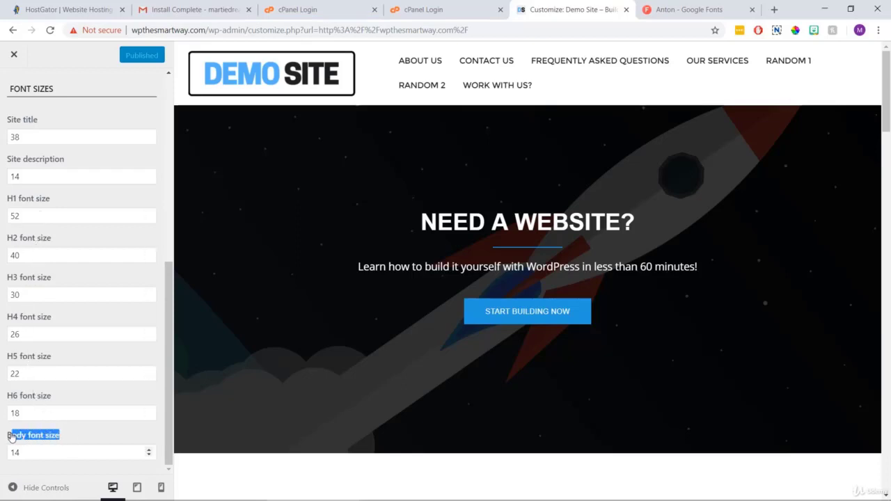
pyautogui.click(89, 439)
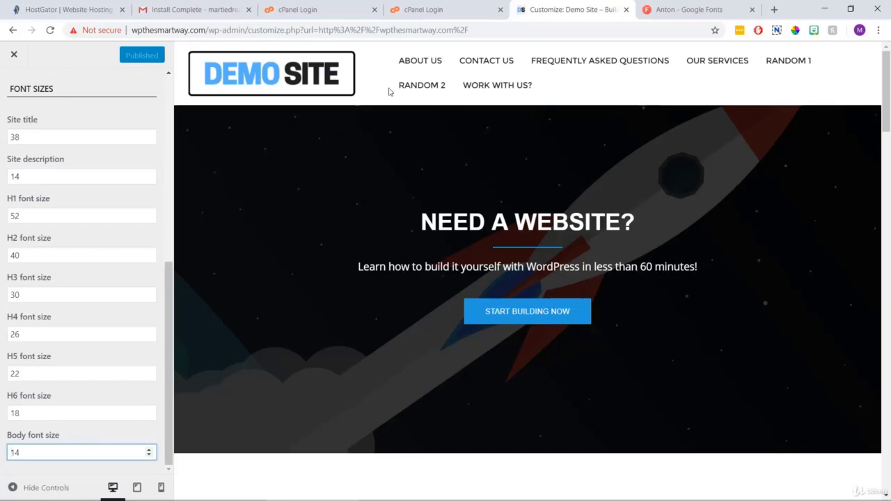
pyautogui.click(425, 60)
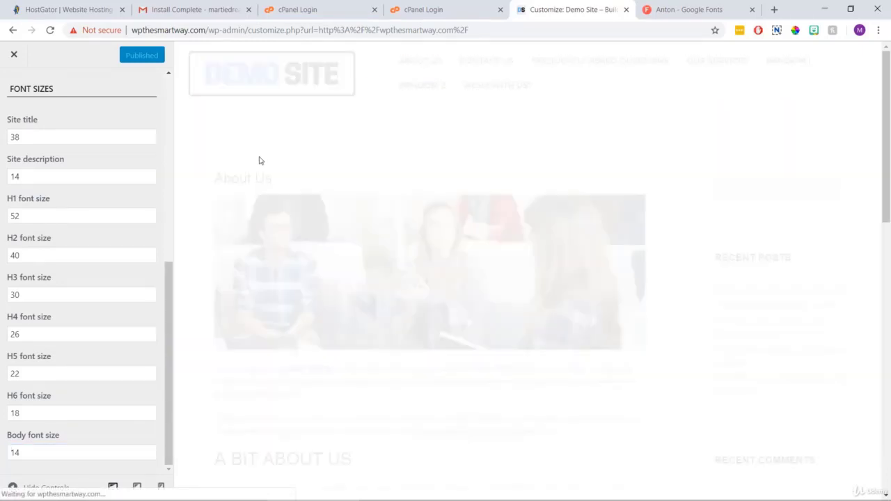
# Change the body font size from 14 to 16.
pyautogui.scroll(-3, 311, 169)
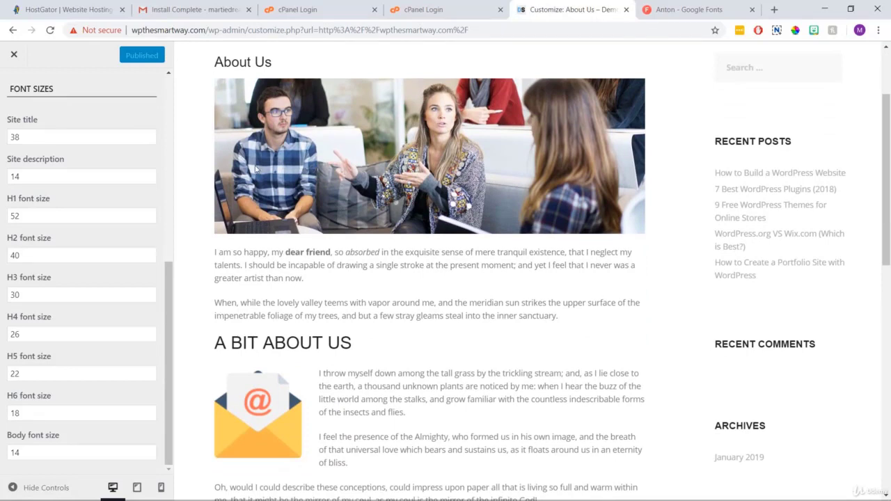
pyautogui.moveTo(46, 452); pyautogui.dragTo(7, 454)
pyautogui.write('16')
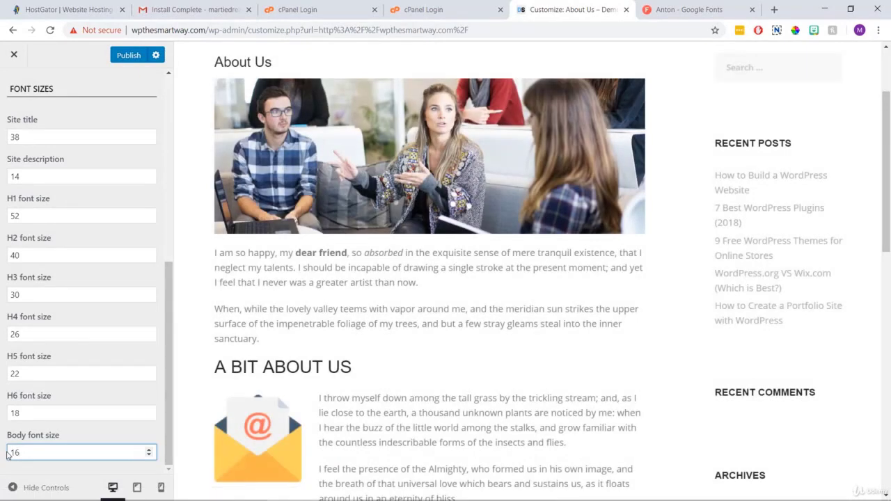
# Set the H3 font size to 35, check the About Us heading, then publish and close the Customizer.
pyautogui.scroll(-1, 414, 299)
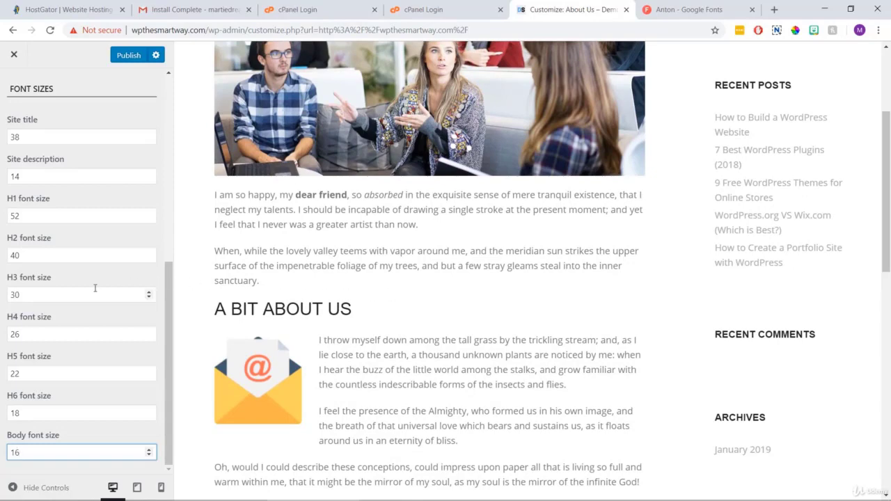
pyautogui.moveTo(27, 295); pyautogui.dragTo(2, 295)
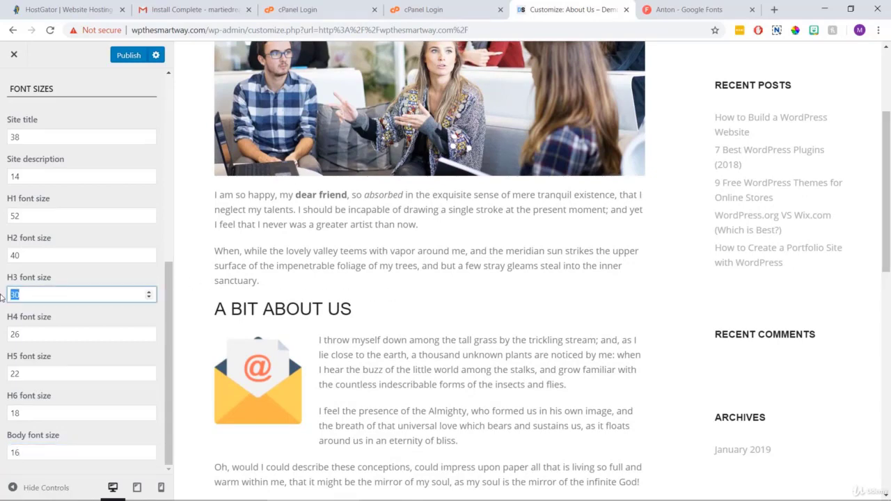
pyautogui.write('35')
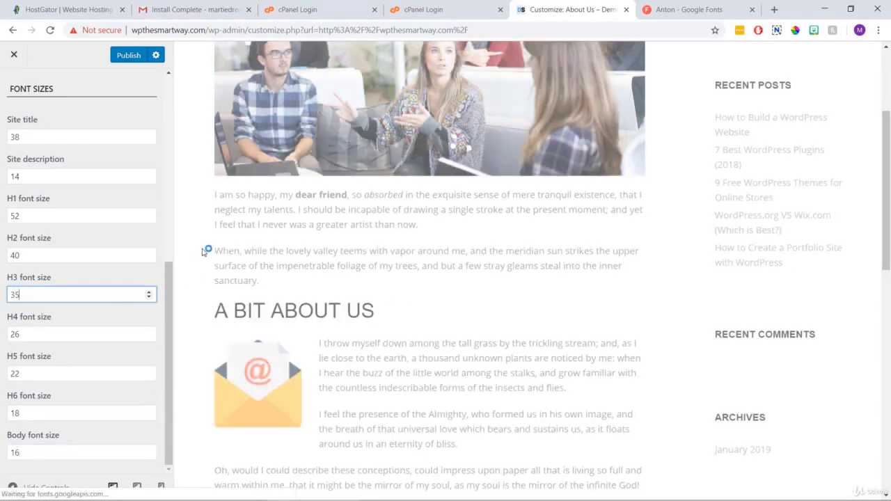
pyautogui.moveTo(381, 314); pyautogui.dragTo(215, 313)
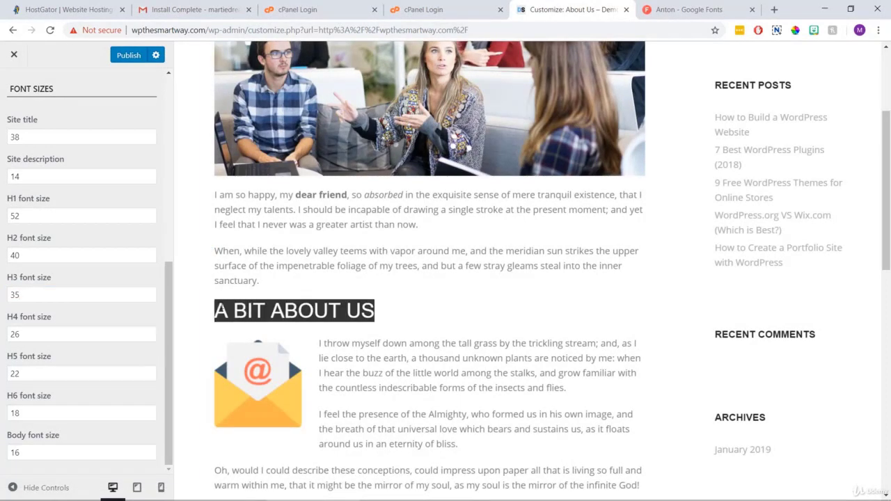
pyautogui.click(437, 288)
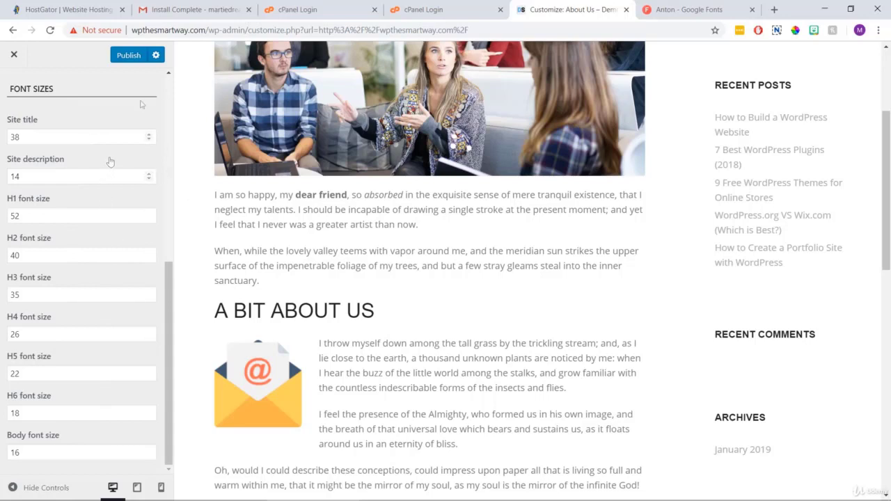
pyautogui.click(128, 55)
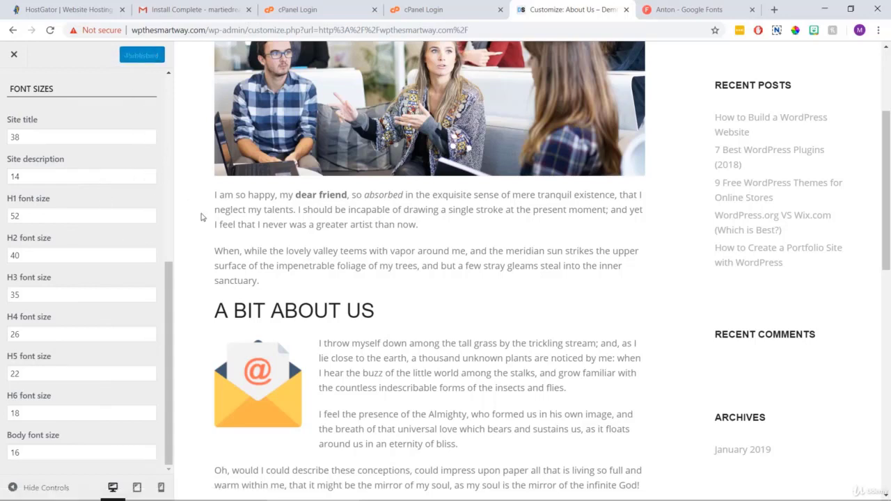
pyautogui.click(15, 55)
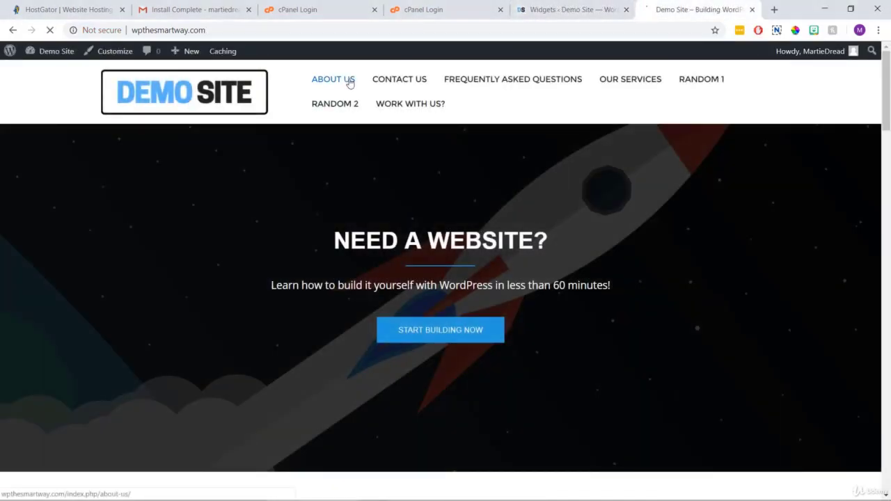
# Review the About Us page on the live site, return home, then go to the admin dashboard.
pyautogui.click(349, 82)
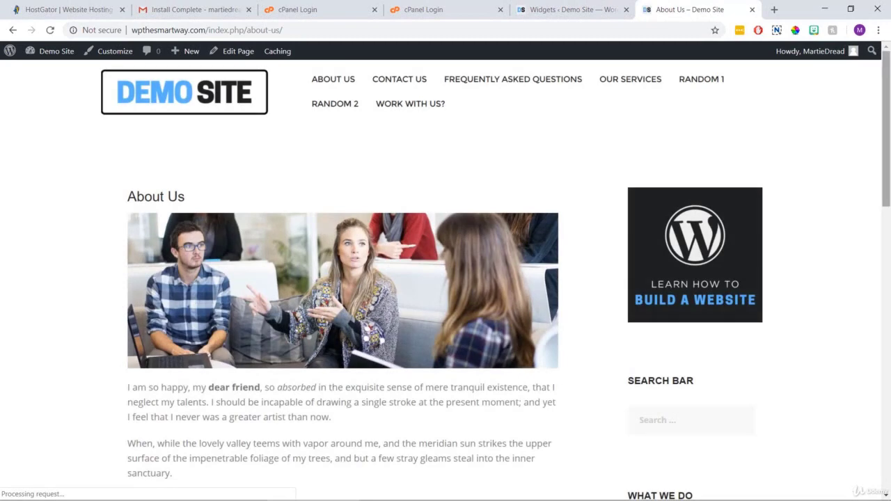
pyautogui.scroll(-5, 887, 174)
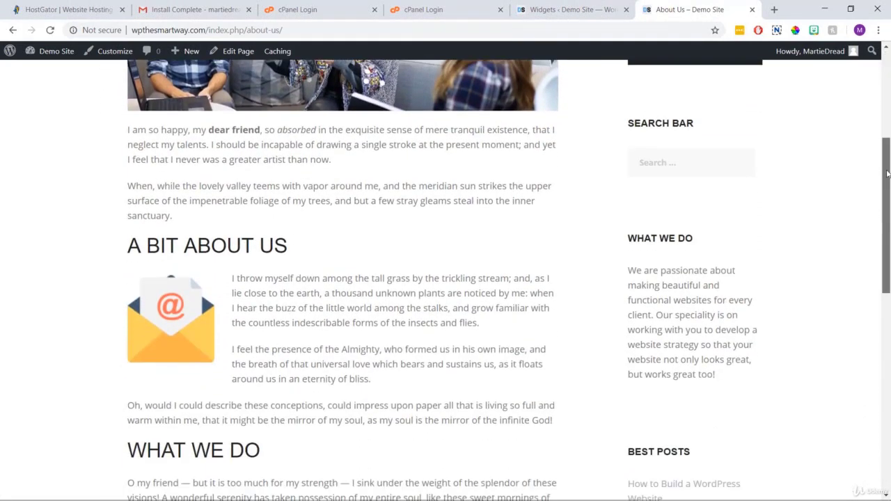
pyautogui.moveTo(887, 174); pyautogui.dragTo(888, 68)
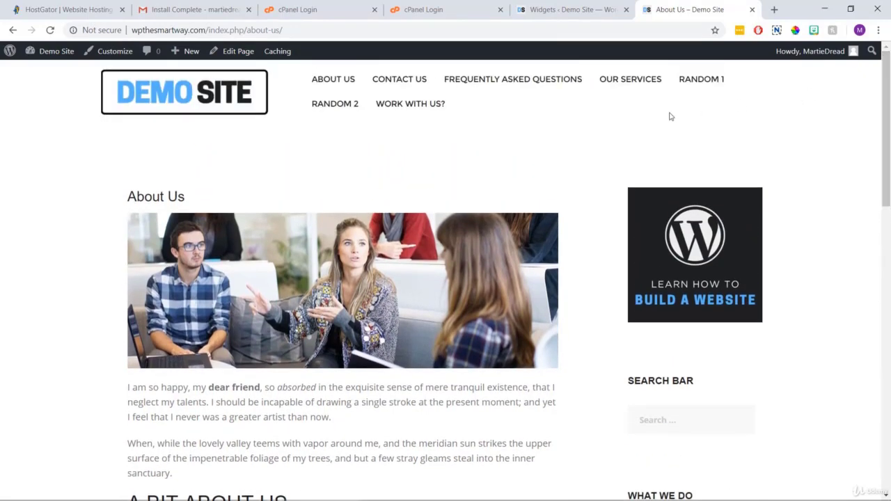
pyautogui.click(251, 102)
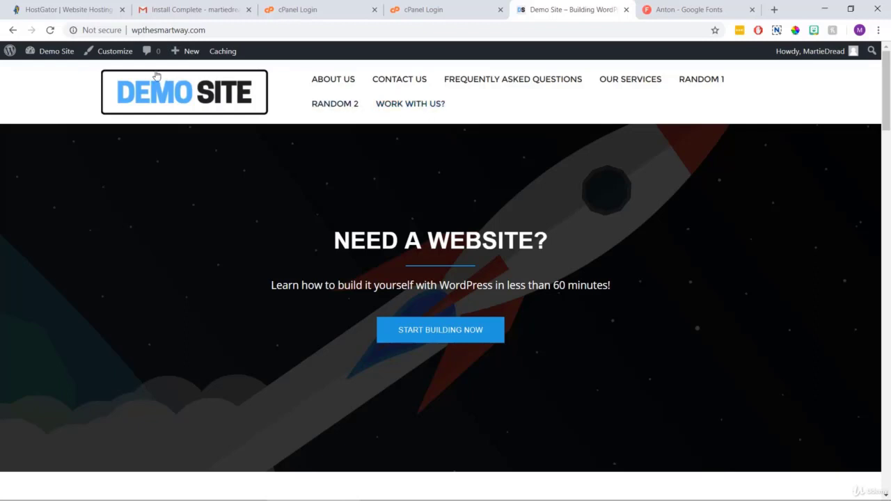
pyautogui.click(59, 56)
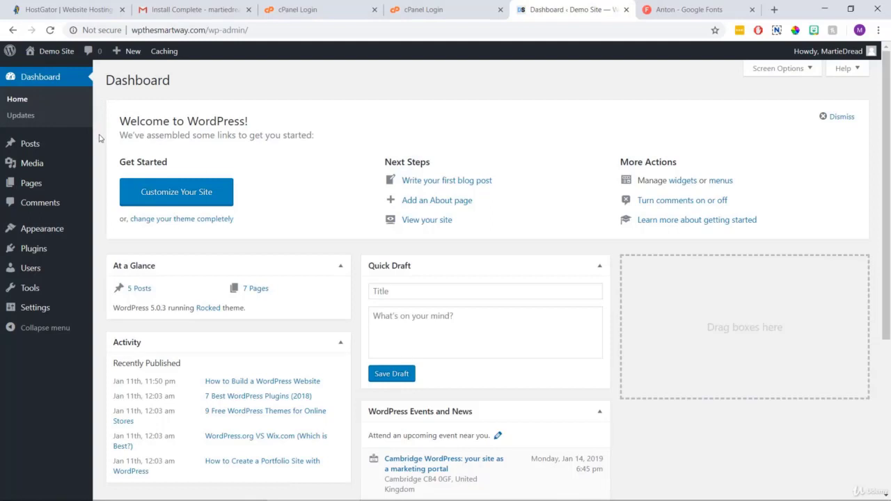
# Create a new menu named 'Main Menu' under Appearance > Menus.
pyautogui.moveTo(74, 232)
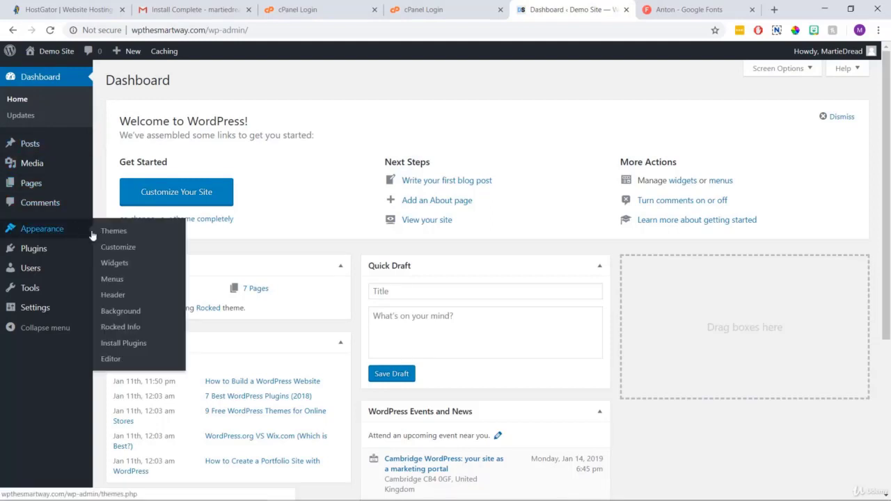
pyautogui.click(119, 280)
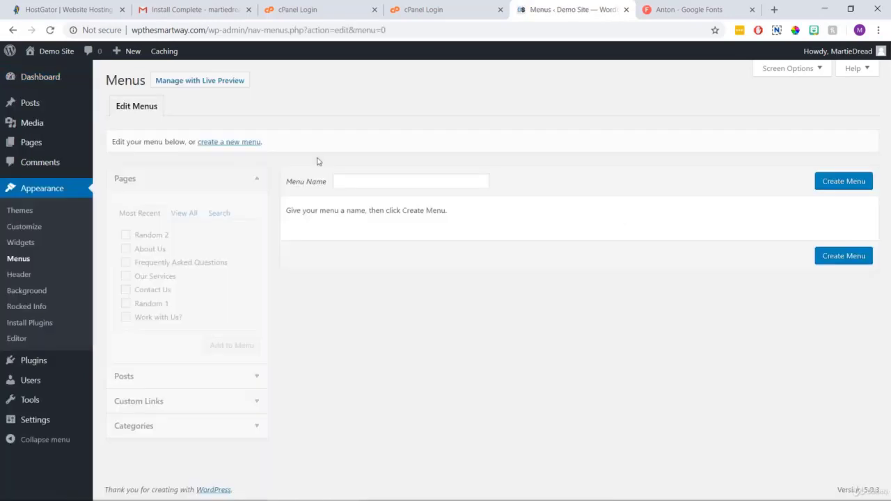
pyautogui.click(366, 180)
pyautogui.click(367, 180)
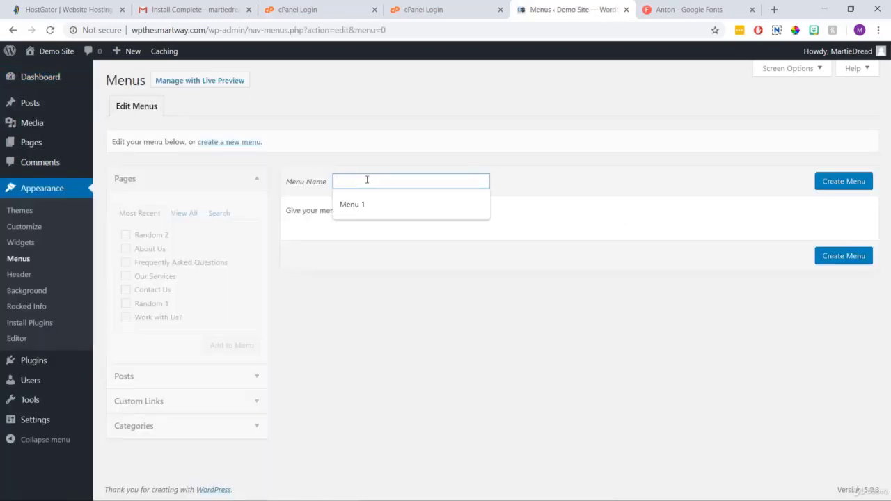
pyautogui.write('Main Menu')
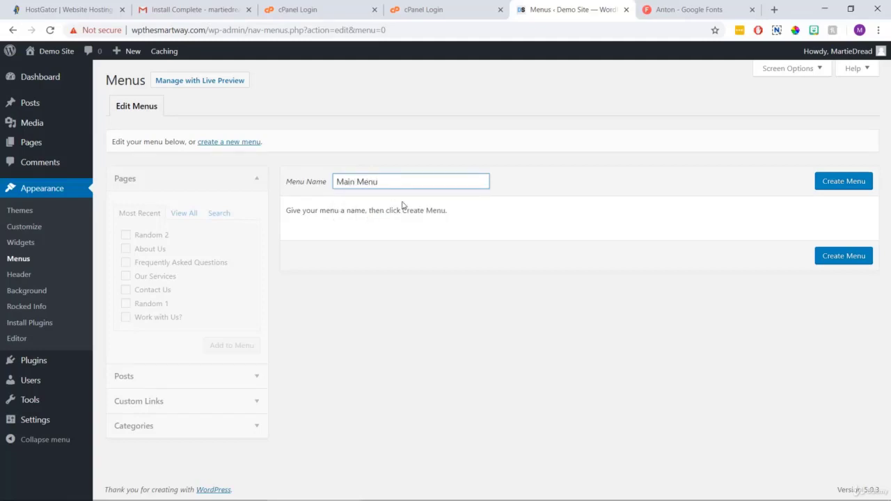
pyautogui.click(823, 182)
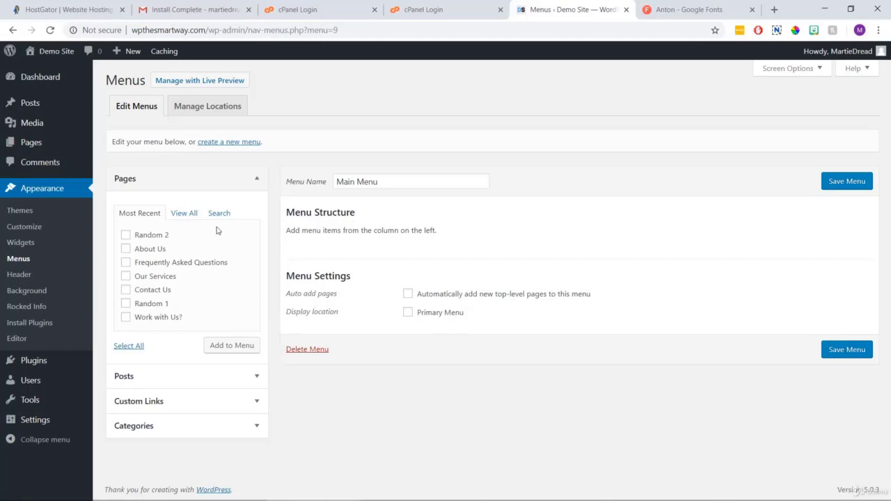
# Add the pages Home, About Us, Contact Us, Frequently Asked Questions, Our Services and Work with Us? to the menu.
pyautogui.click(188, 215)
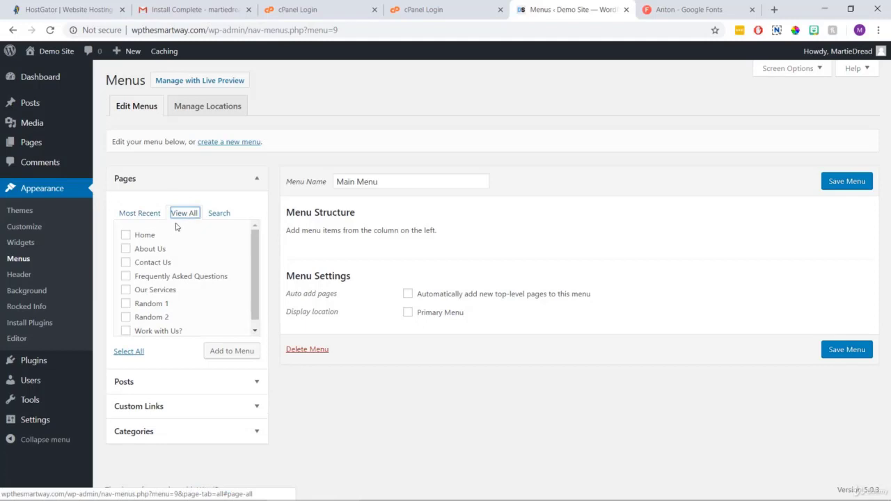
pyautogui.click(126, 237)
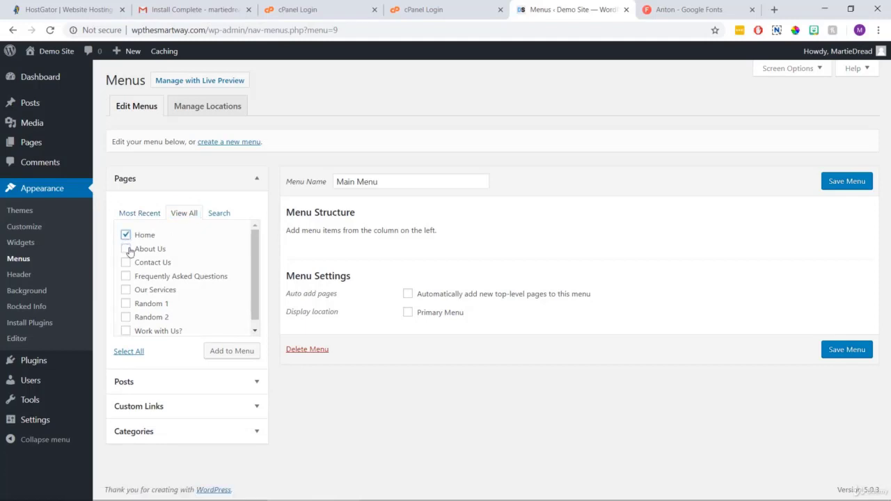
pyautogui.click(126, 251)
pyautogui.click(126, 264)
pyautogui.click(126, 277)
pyautogui.click(126, 291)
pyautogui.click(126, 331)
pyautogui.click(218, 351)
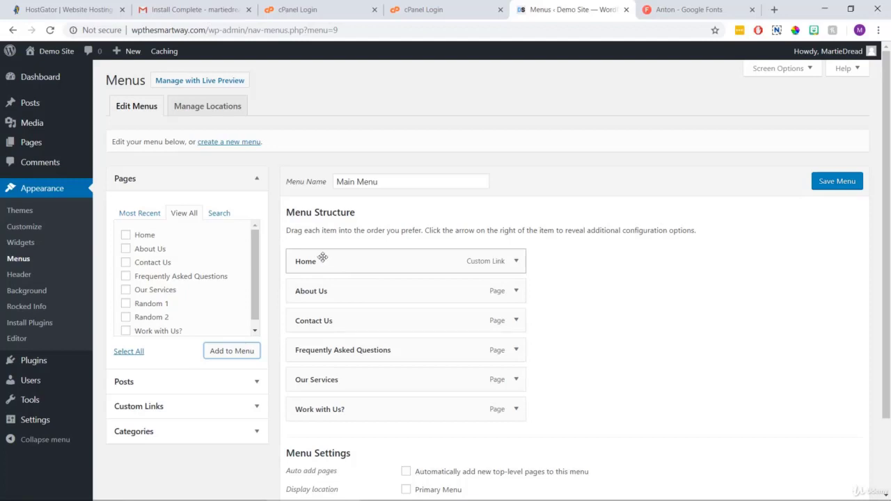
# Browse all posts, ticking then unticking the WordPress plugins and themes posts without adding them.
pyautogui.click(230, 383)
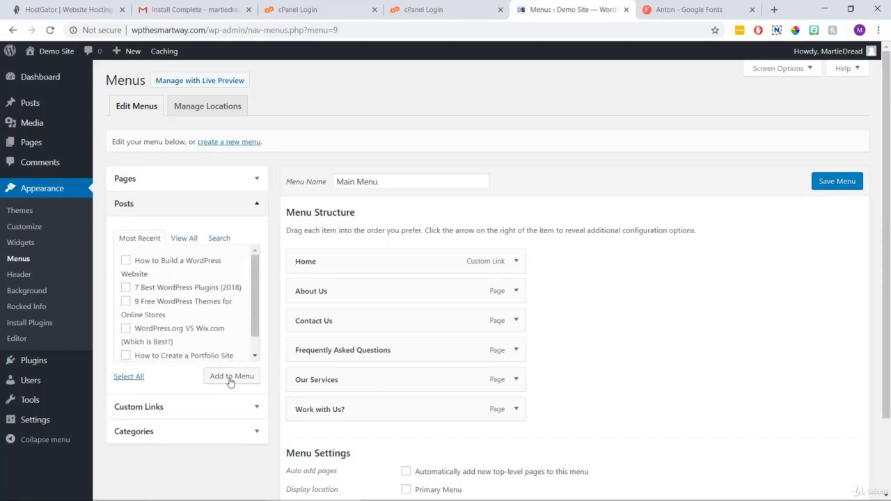
pyautogui.click(179, 240)
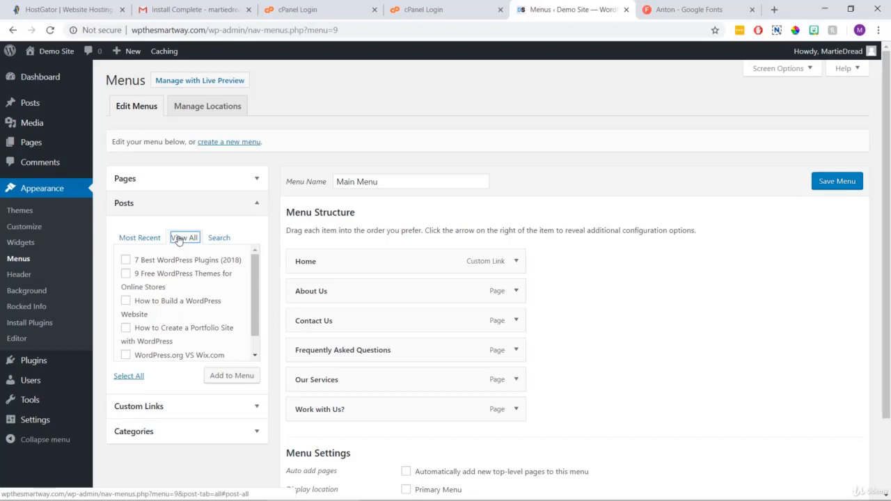
pyautogui.click(126, 260)
pyautogui.click(126, 274)
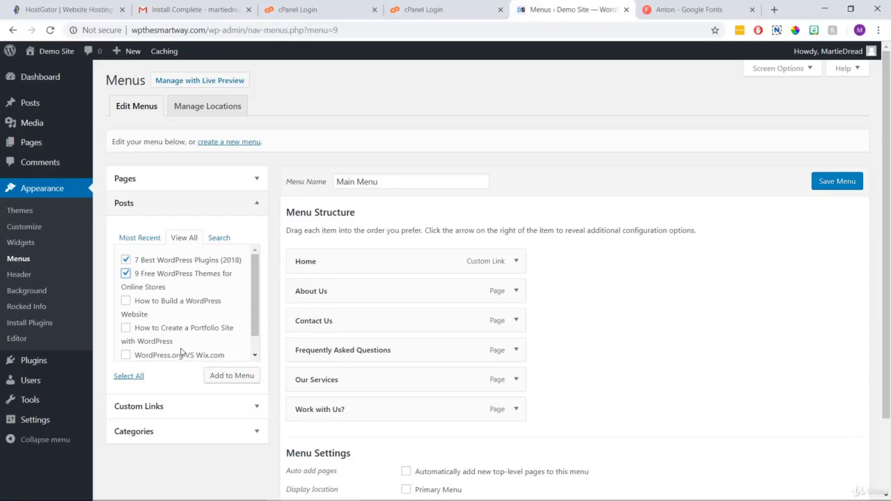
pyautogui.click(125, 273)
pyautogui.click(126, 260)
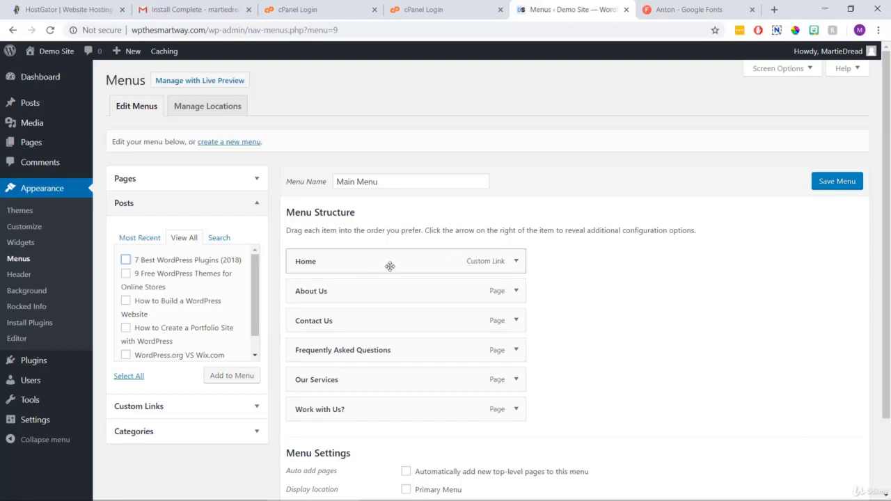
# Move Contact Us to the end, Our Services above FAQ, and relabel Frequently Asked Questions as 'FAQ'.
pyautogui.moveTo(364, 321); pyautogui.dragTo(364, 411)
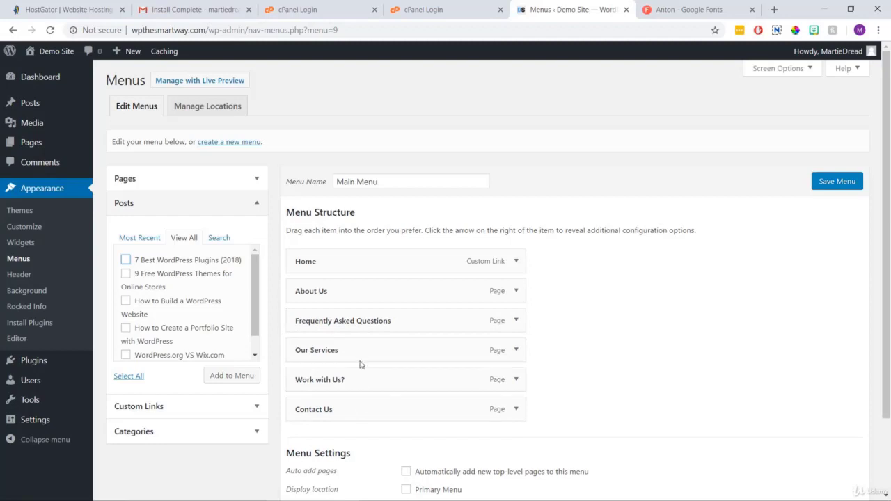
pyautogui.moveTo(360, 353); pyautogui.dragTo(321, 321)
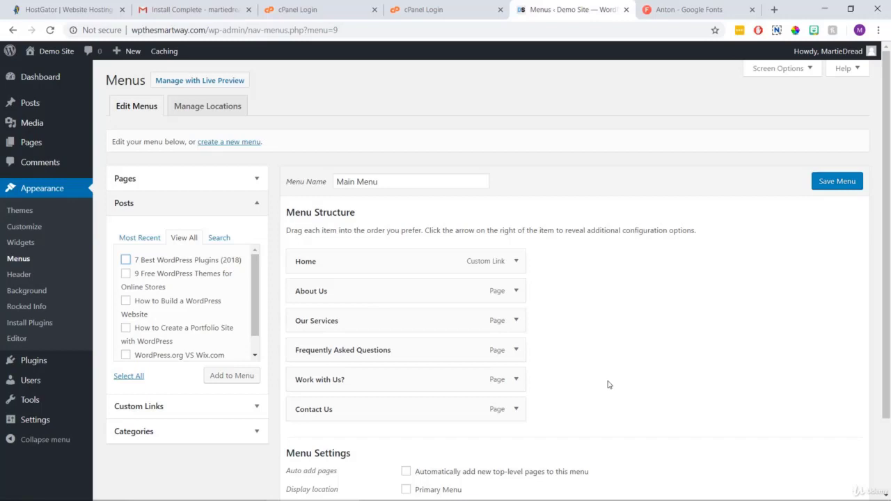
pyautogui.click(517, 351)
pyautogui.moveTo(408, 389); pyautogui.dragTo(290, 385)
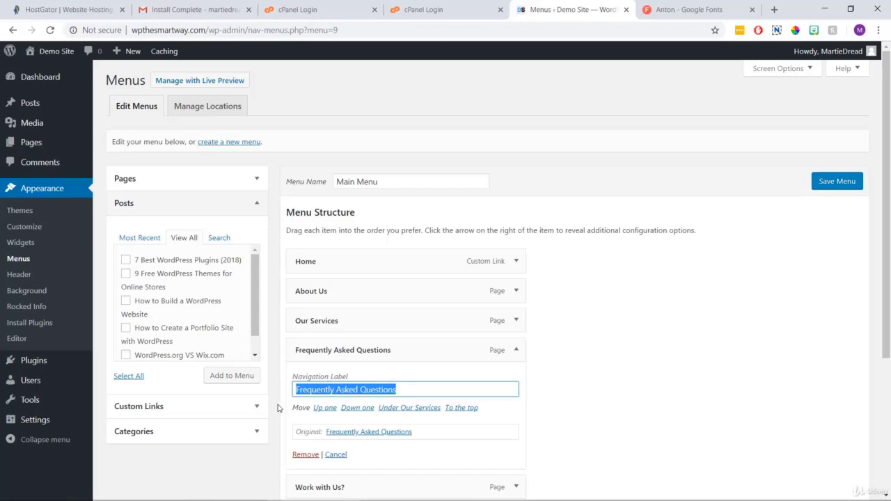
pyautogui.press('BackSpace')
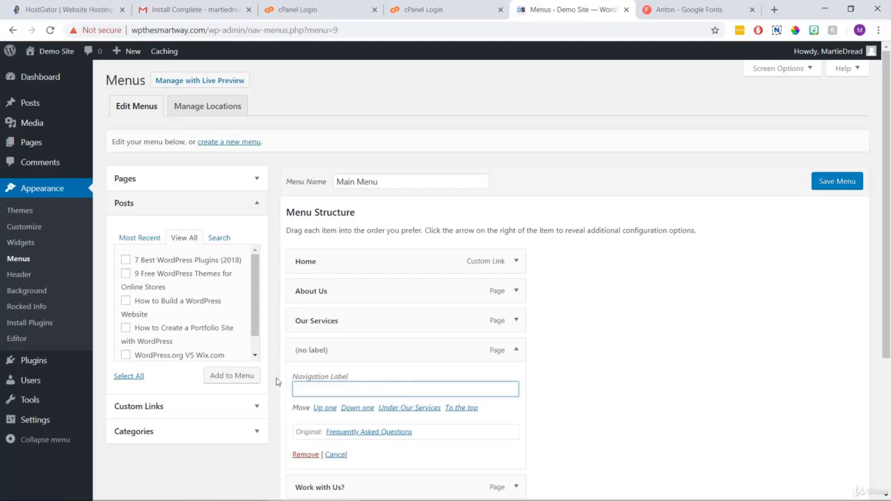
pyautogui.write('FAQ')
pyautogui.click(613, 369)
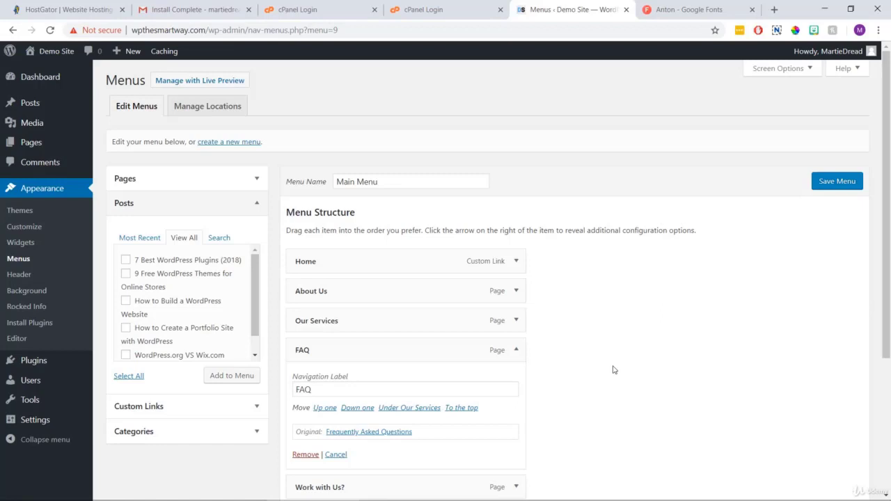
# Save the Main Menu as the primary navigation and view the live front page.
pyautogui.scroll(-3, 613, 369)
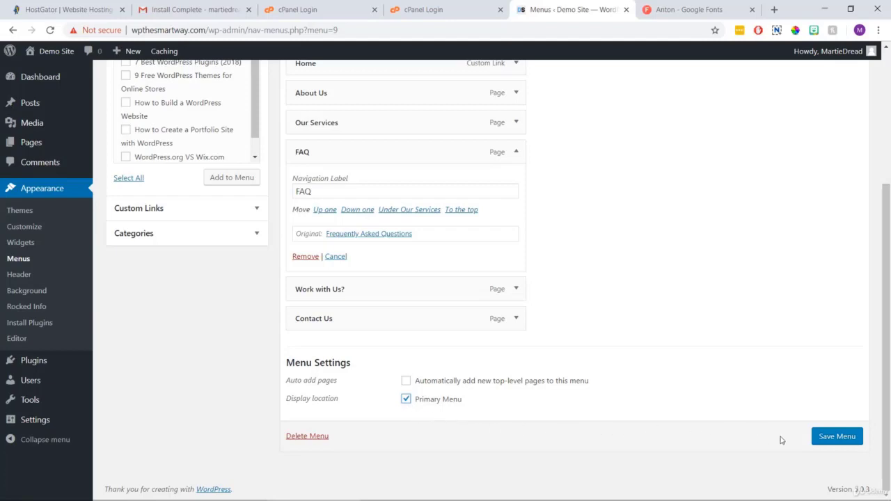
pyautogui.click(821, 441)
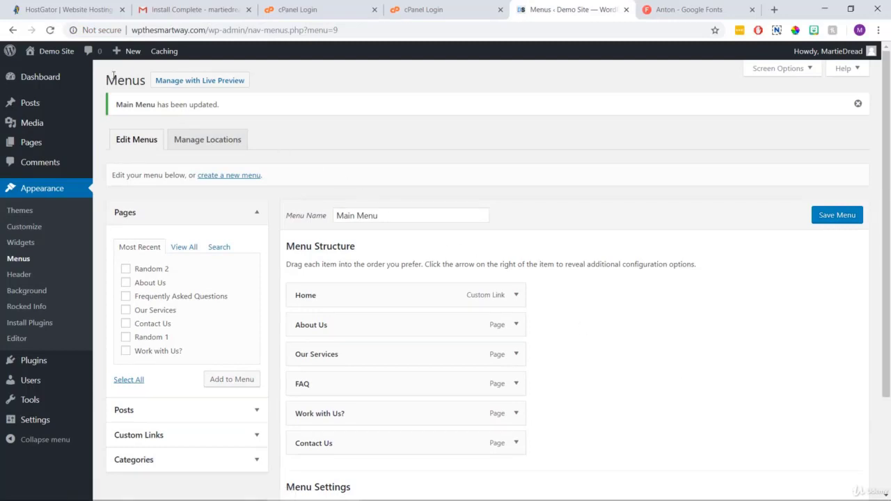
pyautogui.click(50, 50)
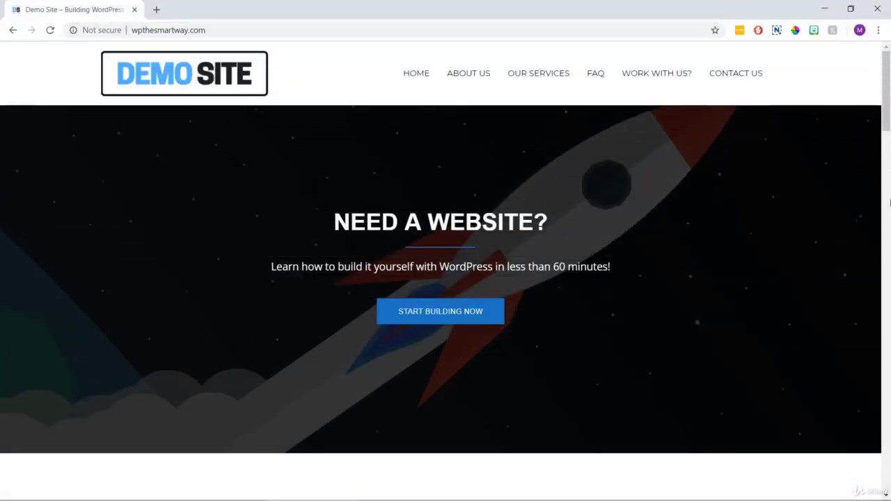
# Inspect the home page's NEED A WEBSITE? hero and scroll through the page.
pyautogui.moveTo(590, 220); pyautogui.dragTo(334, 222)
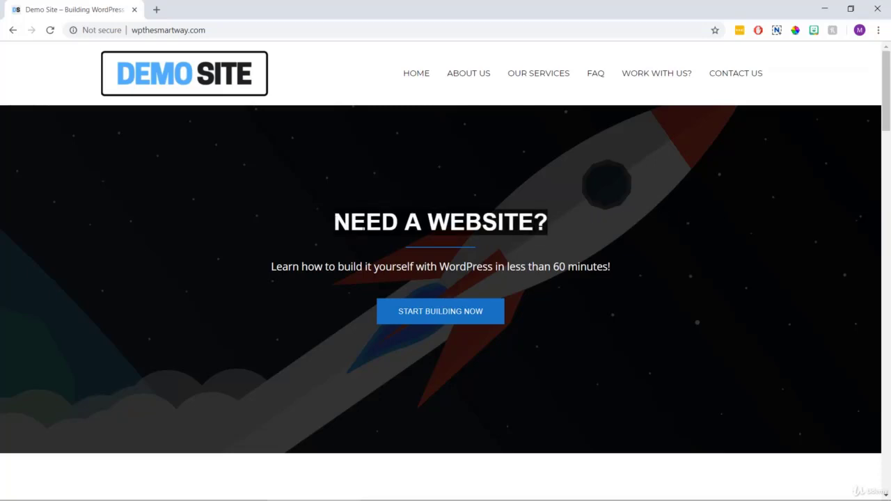
pyautogui.click(557, 291)
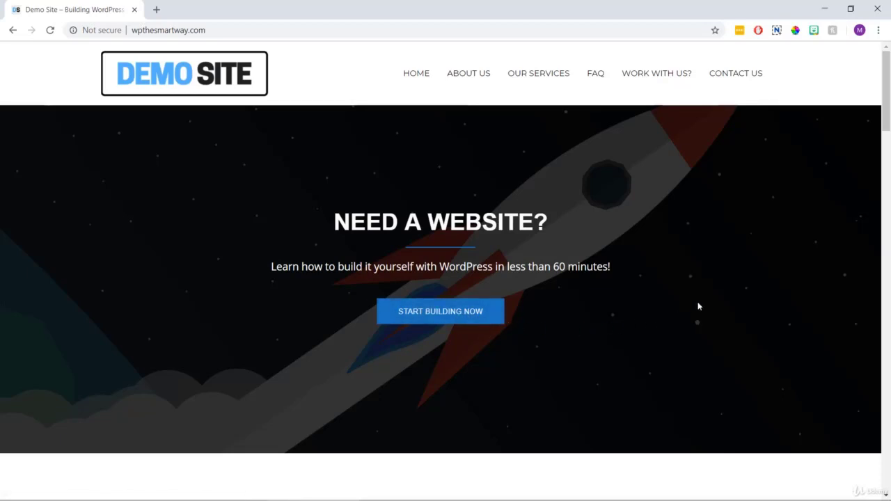
pyautogui.moveTo(886, 83); pyautogui.dragTo(889, 160)
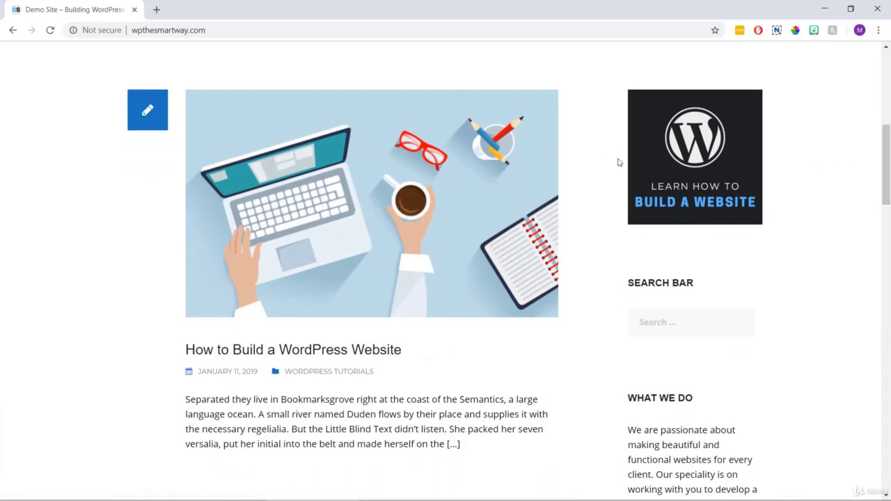
pyautogui.scroll(-3, 619, 161)
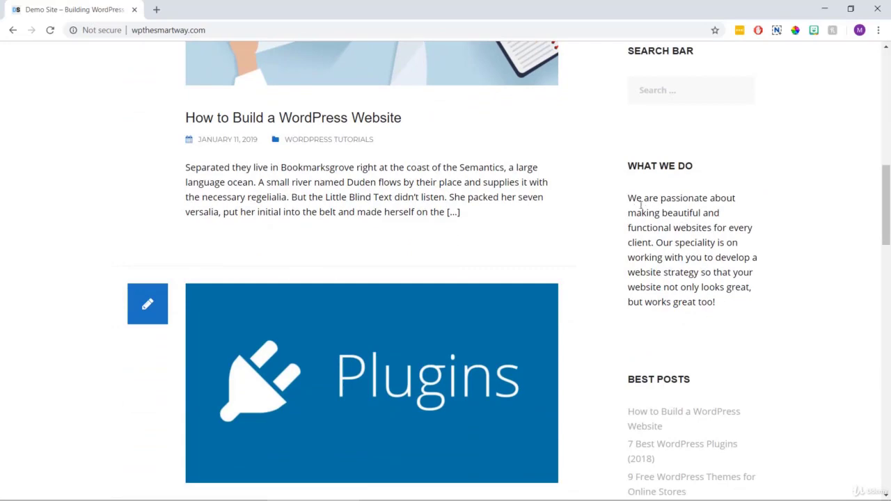
pyautogui.scroll(-2, 645, 202)
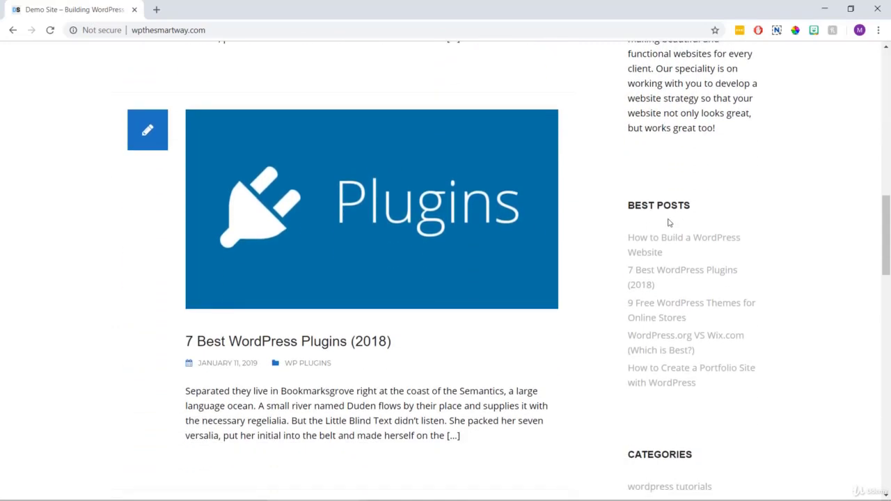
pyautogui.scroll(15, 668, 222)
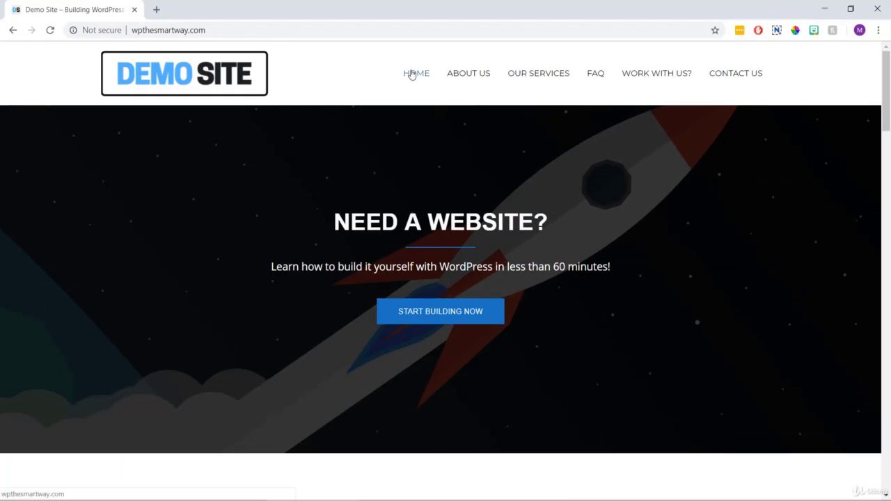
# Test the About Us and Contact Us menu links, then return to Home.
pyautogui.click(473, 82)
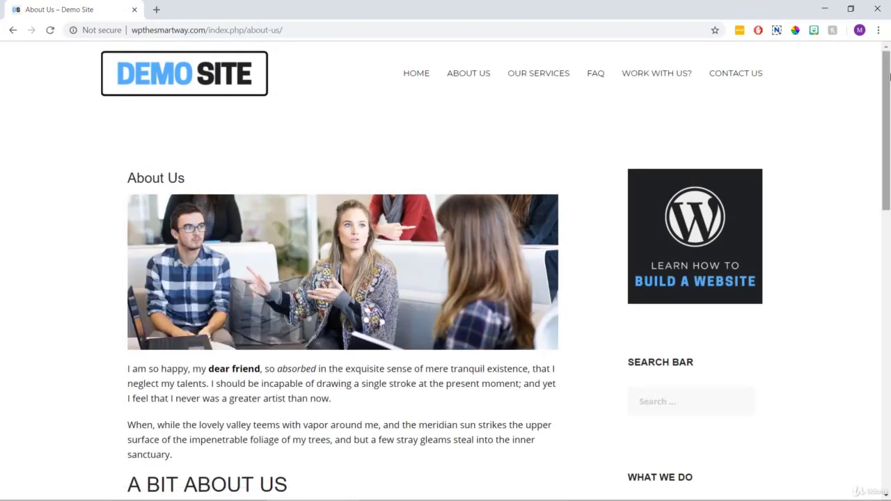
pyautogui.moveTo(889, 77)
pyautogui.mouseDown()
pyautogui.moveTo(889, 177)
pyautogui.moveTo(888, 78)
pyautogui.mouseUp()
pyautogui.click(747, 80)
pyautogui.moveTo(888, 84); pyautogui.dragTo(889, 251)
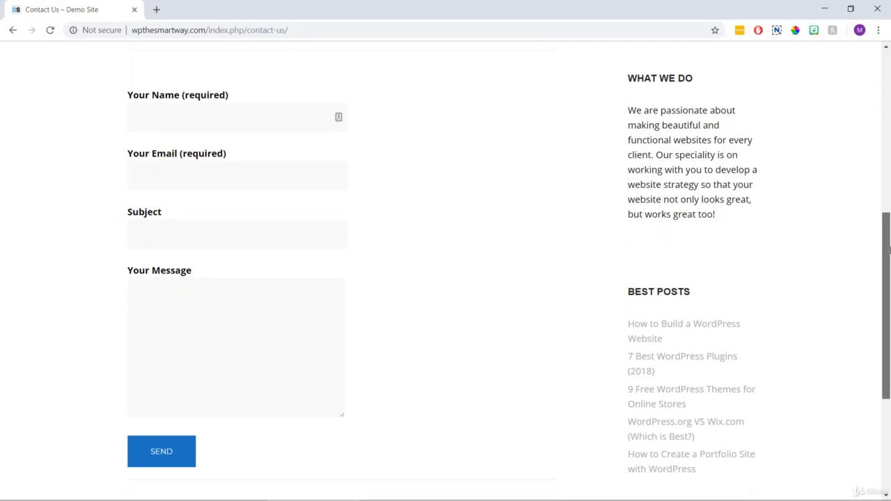
pyautogui.moveTo(889, 250); pyautogui.dragTo(886, 79)
pyautogui.click(412, 73)
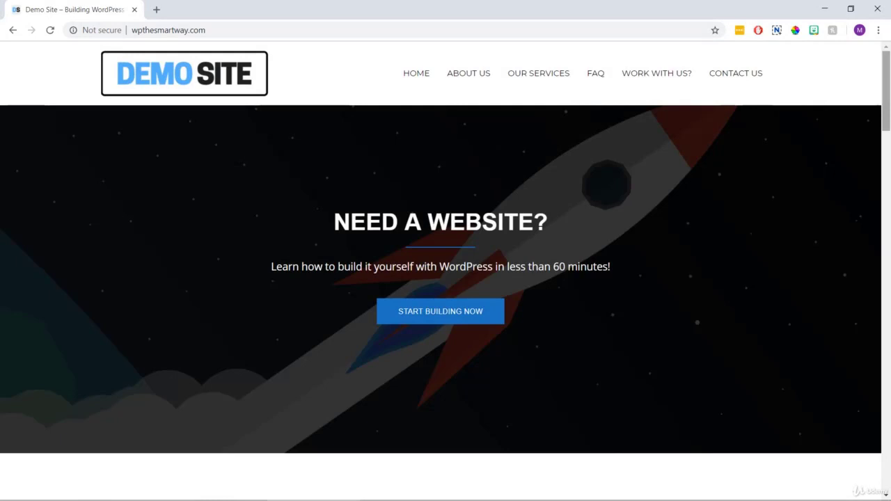
# Preview the site in a narrower browser window, then restore it to full screen.
pyautogui.click(850, 9)
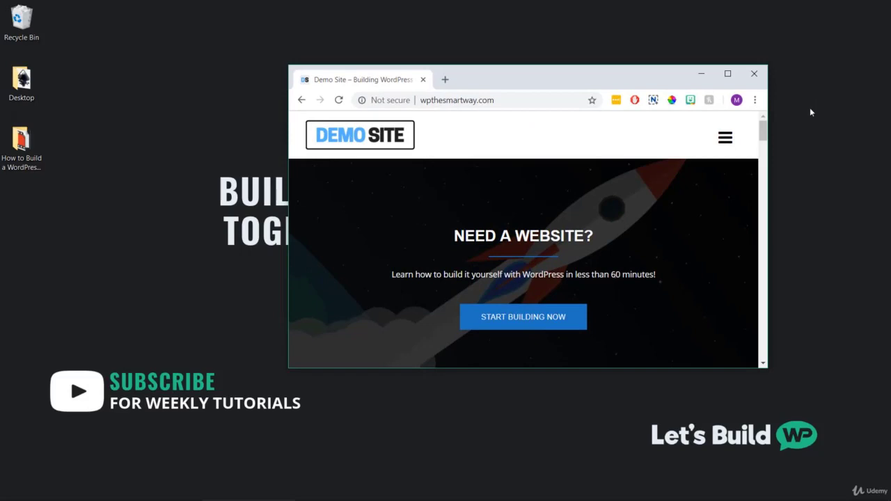
pyautogui.moveTo(763, 132)
pyautogui.mouseDown()
pyautogui.moveTo(764, 159)
pyautogui.moveTo(770, 130)
pyautogui.mouseUp()
pyautogui.click(727, 74)
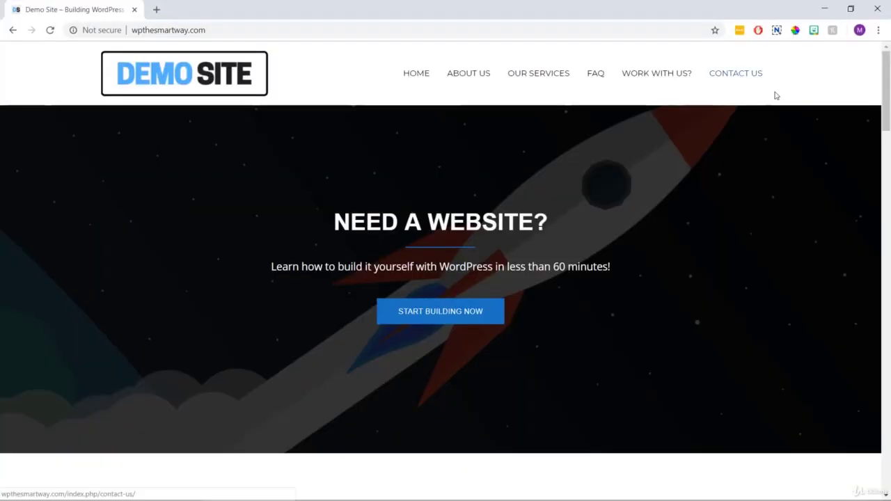